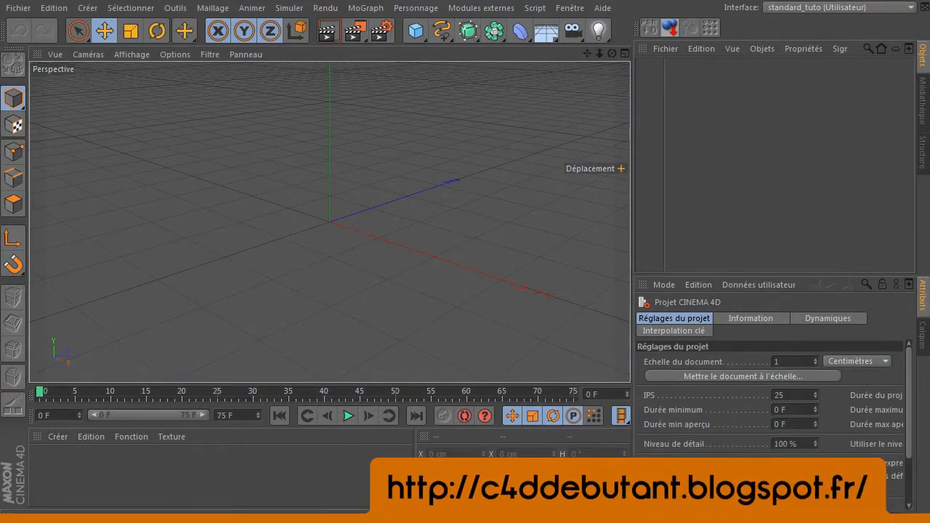
# Step: Create a cylinder primitive with a radius of 30 cm and a height of 50 cm
pyautogui.click(855, 197)
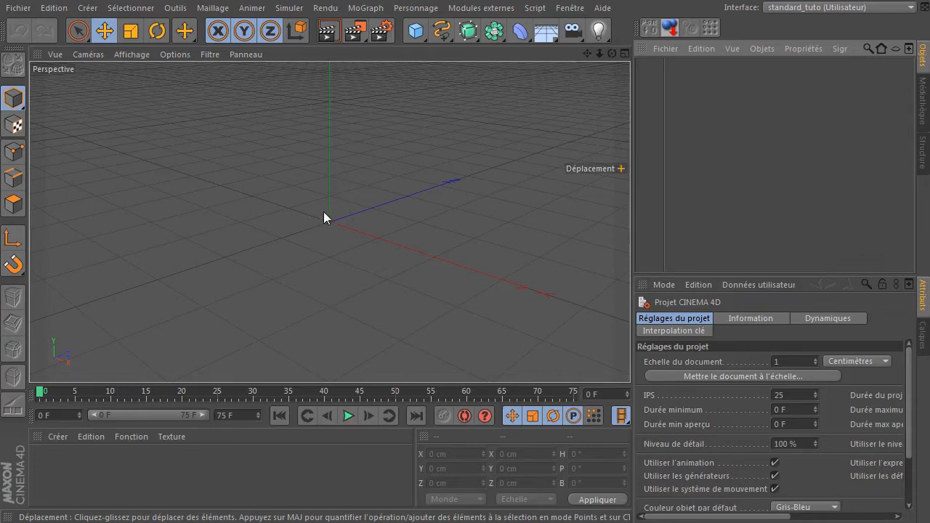
pyautogui.moveTo(415, 30); pyautogui.dragTo(782, 47)
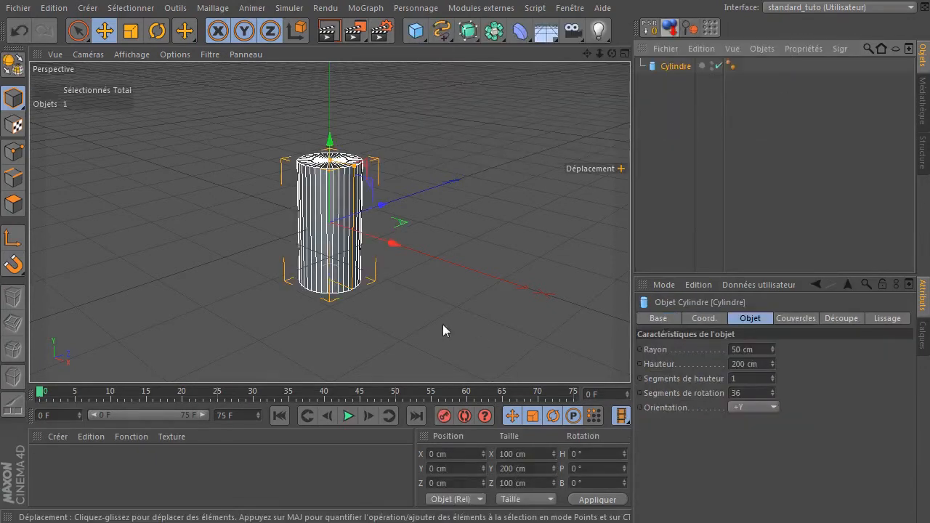
pyautogui.doubleClick(762, 354)
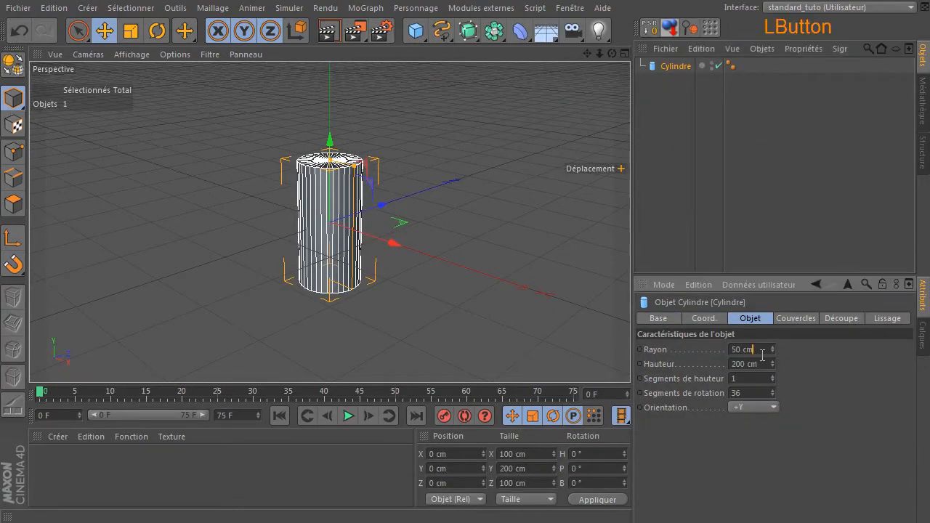
pyautogui.write('30')
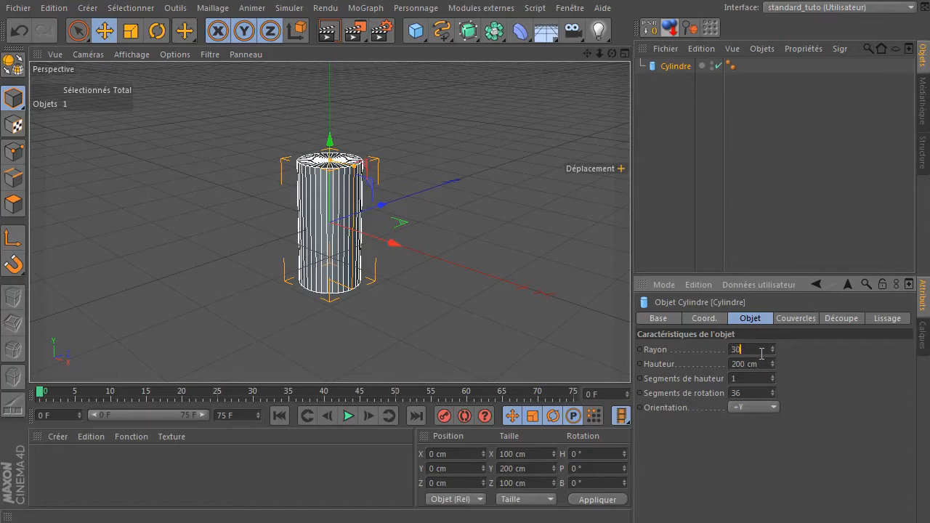
pyautogui.click(739, 363)
pyautogui.write('50')
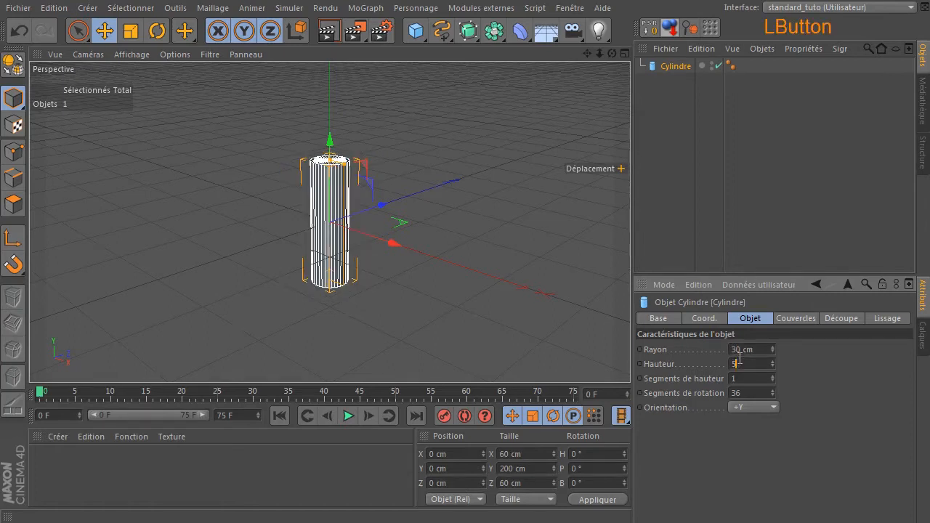
pyautogui.press('Return')
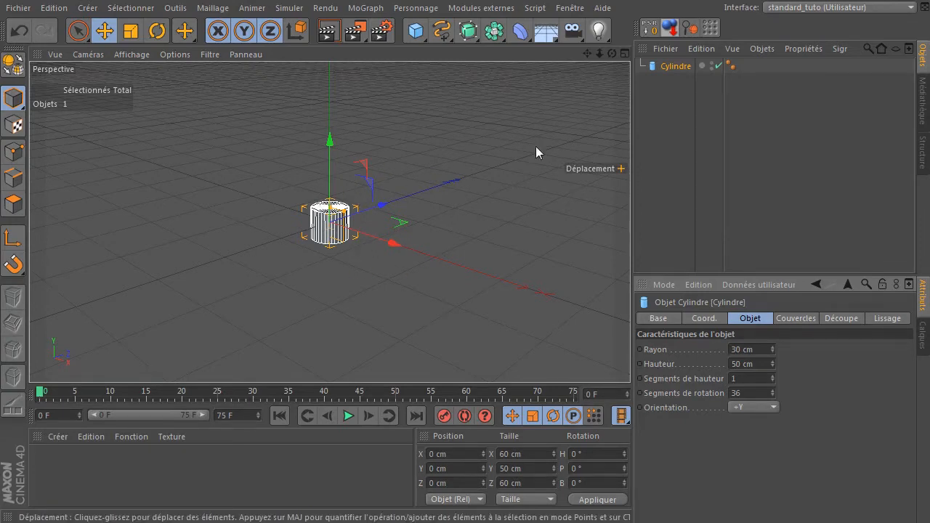
# Step: Draw an open three-point linear spline in the right-side view, running horizontally beside the cylinder and turning downward
pyautogui.moveTo(612, 55); pyautogui.dragTo(632, 67)
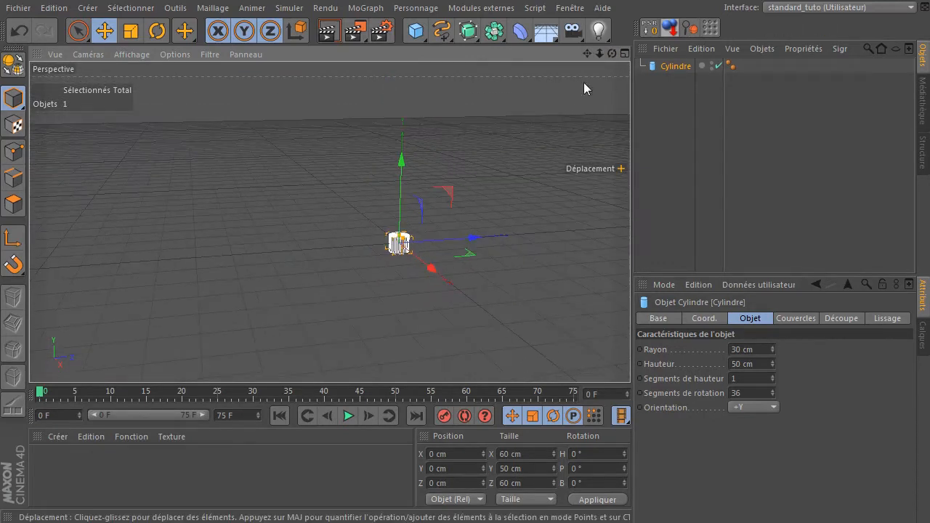
pyautogui.moveTo(587, 54); pyautogui.dragTo(435, 10)
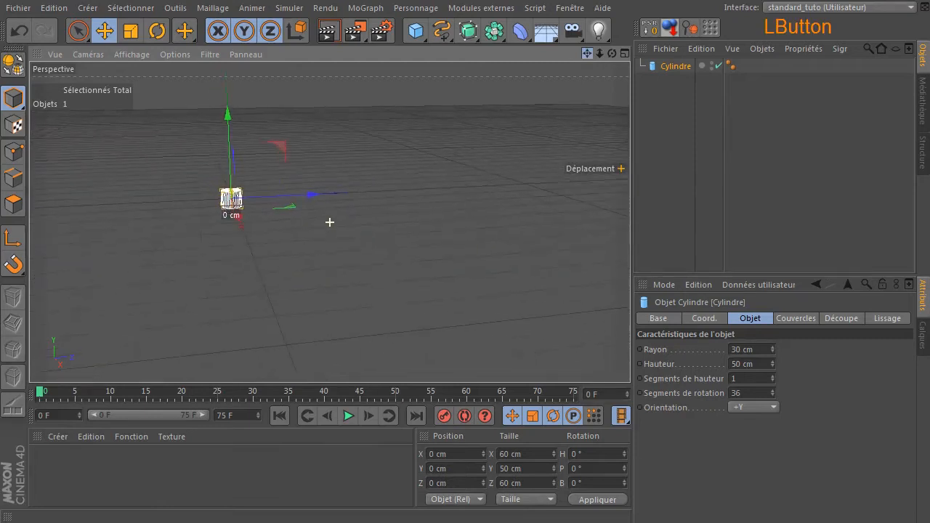
pyautogui.middleClick(471, 176)
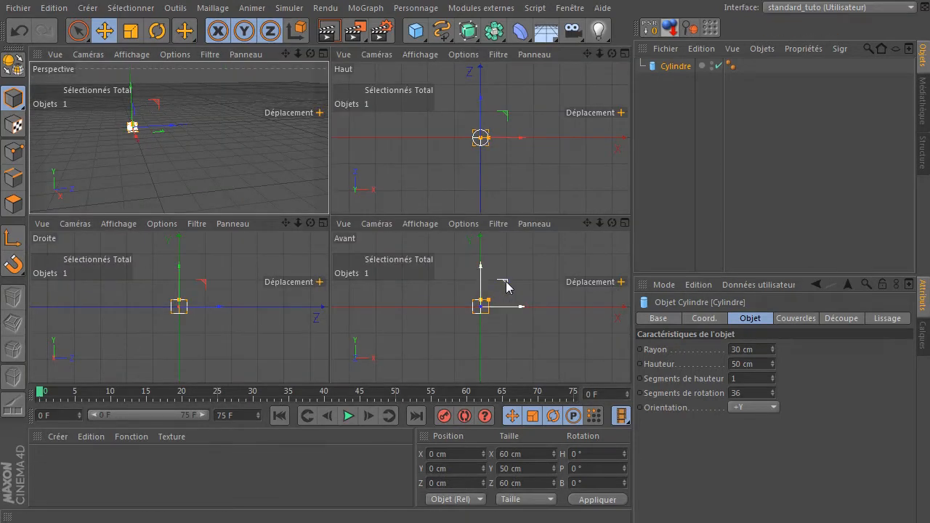
pyautogui.middleClick(268, 295)
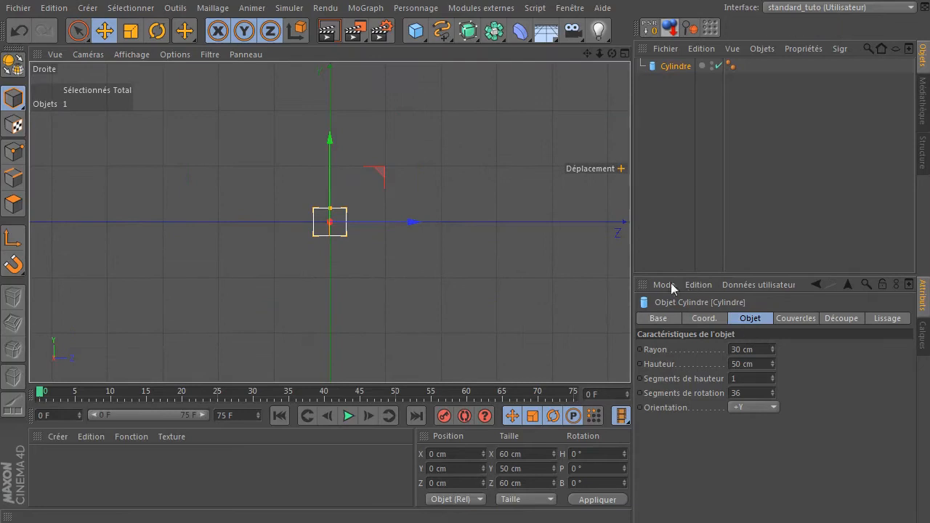
pyautogui.moveTo(442, 31); pyautogui.dragTo(809, 144)
pyautogui.scroll(-3, 461, 279)
pyautogui.moveTo(587, 54); pyautogui.dragTo(424, 1)
pyautogui.moveTo(329, 222); pyautogui.dragTo(351, 245)
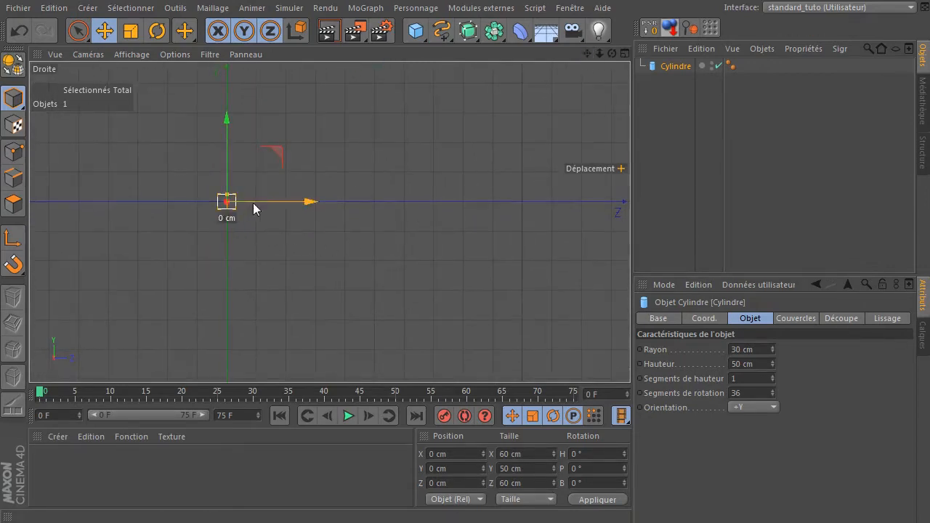
pyautogui.moveTo(442, 30); pyautogui.dragTo(494, 73)
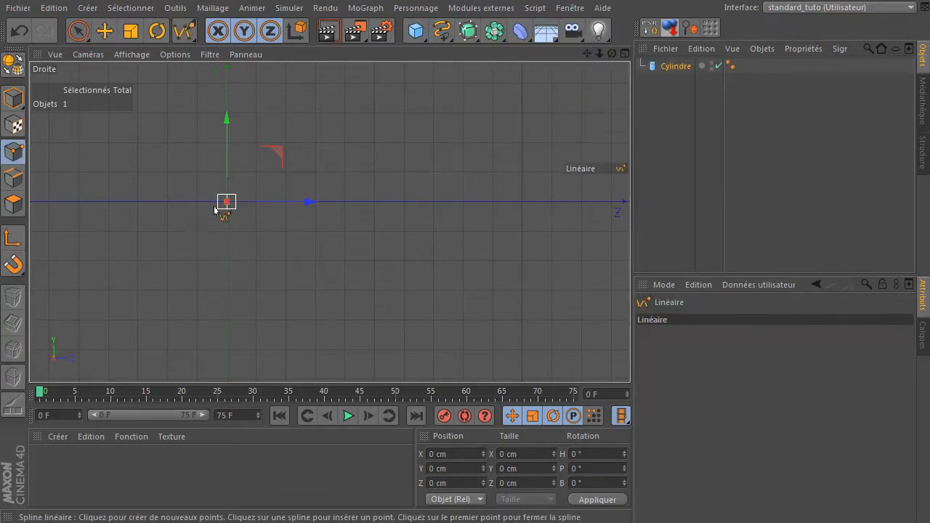
pyautogui.click(243, 170)
pyautogui.click(394, 170)
pyautogui.click(387, 348)
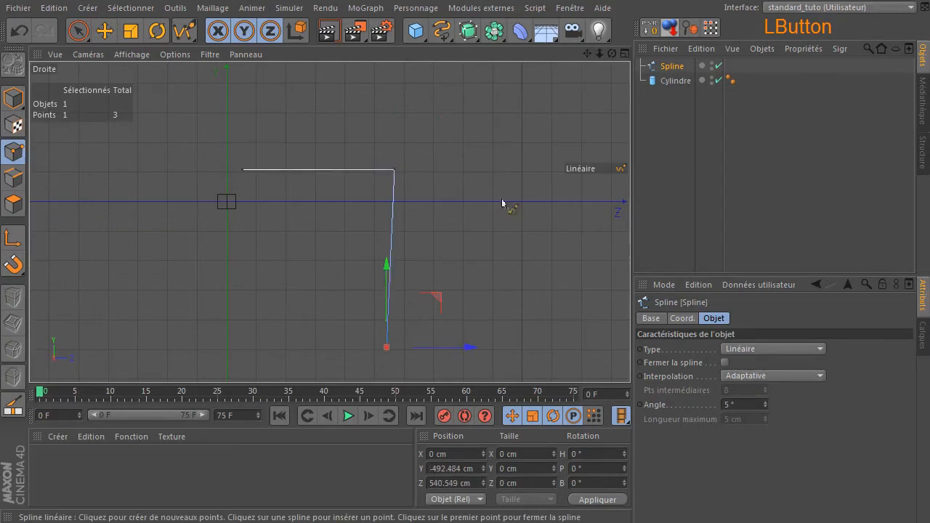
# Step: Move the spline's first point, nearest the cylinder, to Y 0 and Z 0
pyautogui.click(80, 32)
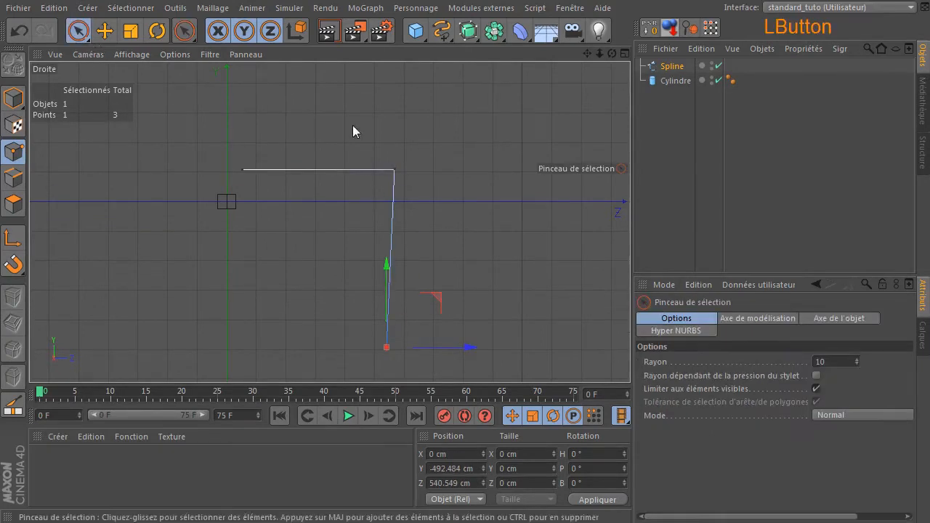
pyautogui.click(241, 171)
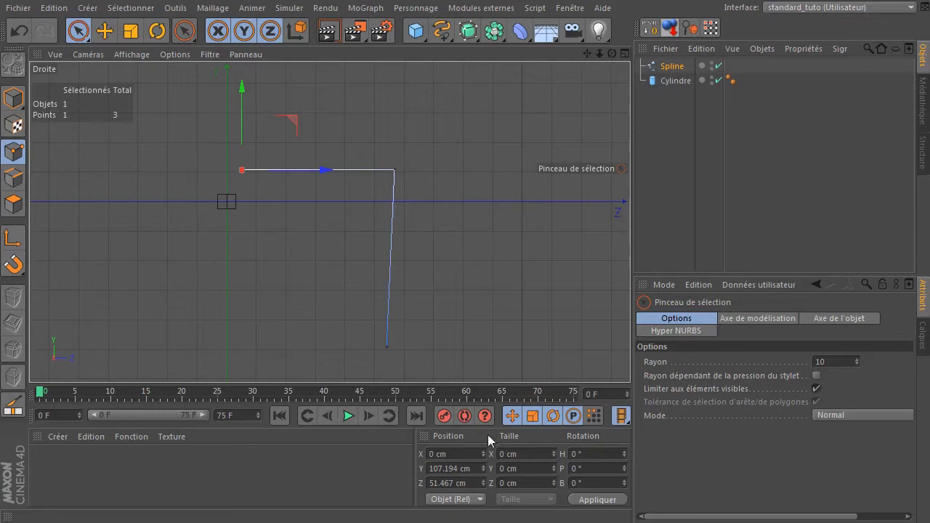
pyautogui.doubleClick(450, 469)
pyautogui.write('0')
pyautogui.doubleClick(454, 483)
pyautogui.write('0')
pyautogui.press('Return')
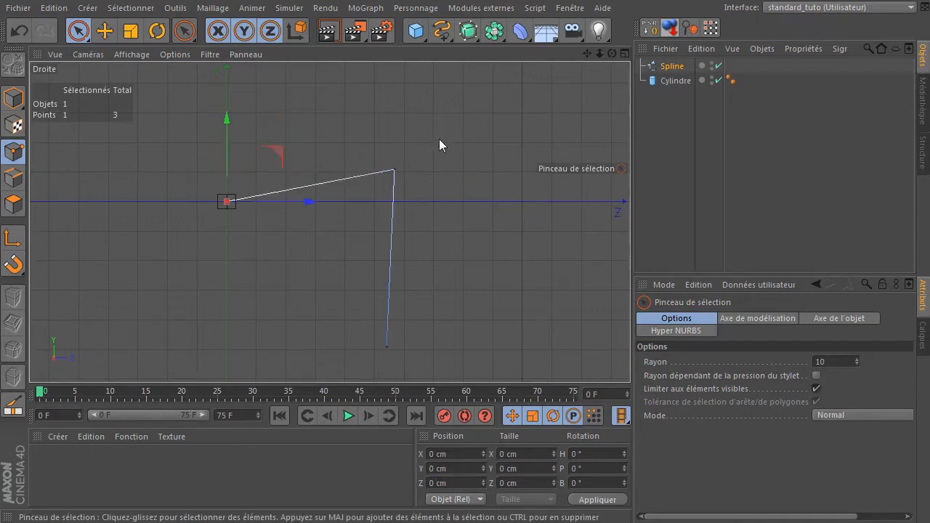
# Step: Set the Y position of the spline's corner point to 0 cm
pyautogui.click(394, 169)
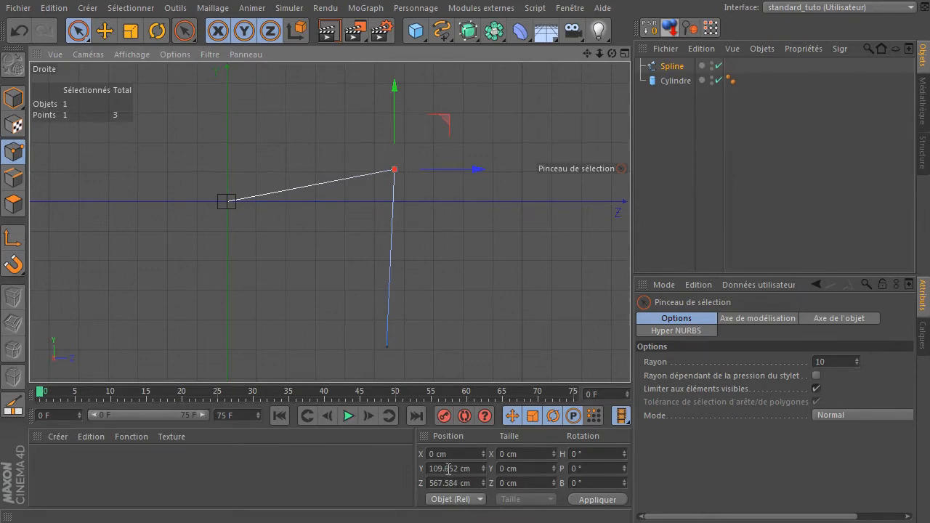
pyautogui.click(449, 469)
pyautogui.write('0')
pyautogui.press('Return')
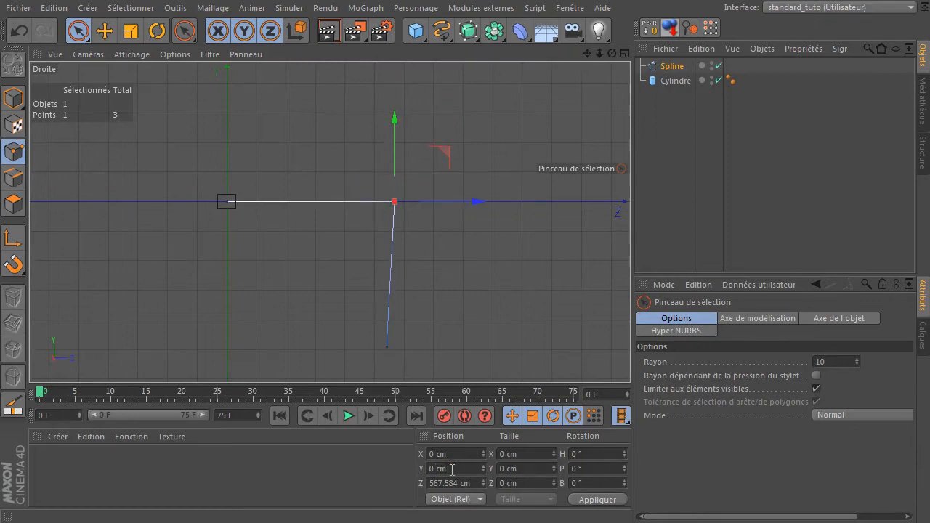
# Step: Set the Z position of the spline's corner point to 570 cm
pyautogui.click(448, 483)
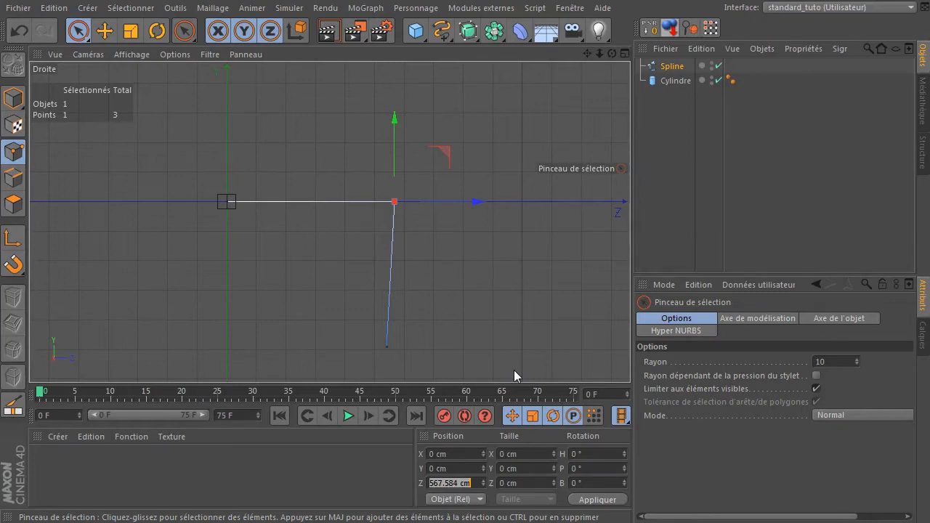
pyautogui.write('570')
pyautogui.press('Return')
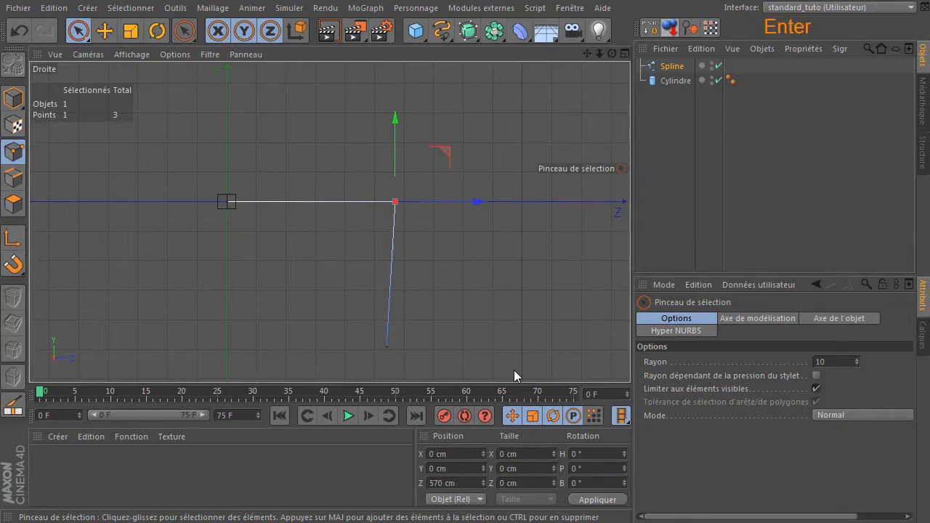
# Step: Set the Z position of the spline's corner point to 600 cm
pyautogui.click(472, 483)
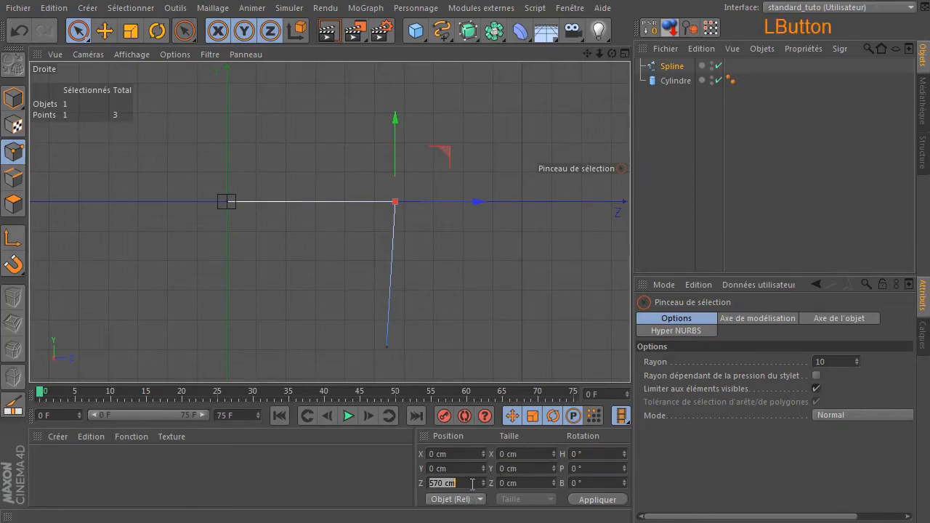
pyautogui.write('600')
pyautogui.press('Return')
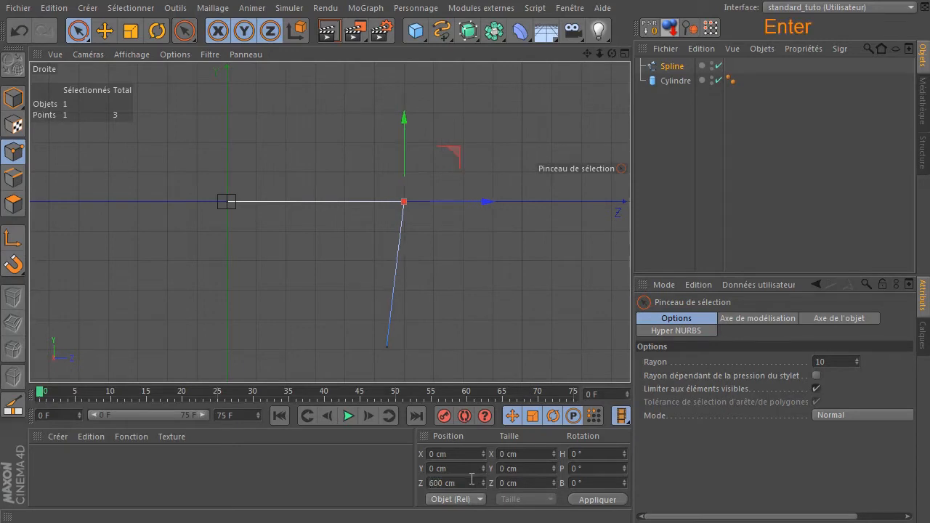
# Step: Position the spline's lower end point at Z 600 cm and Y -500 cm, and clear the point selection
pyautogui.moveTo(410, 336); pyautogui.dragTo(385, 351)
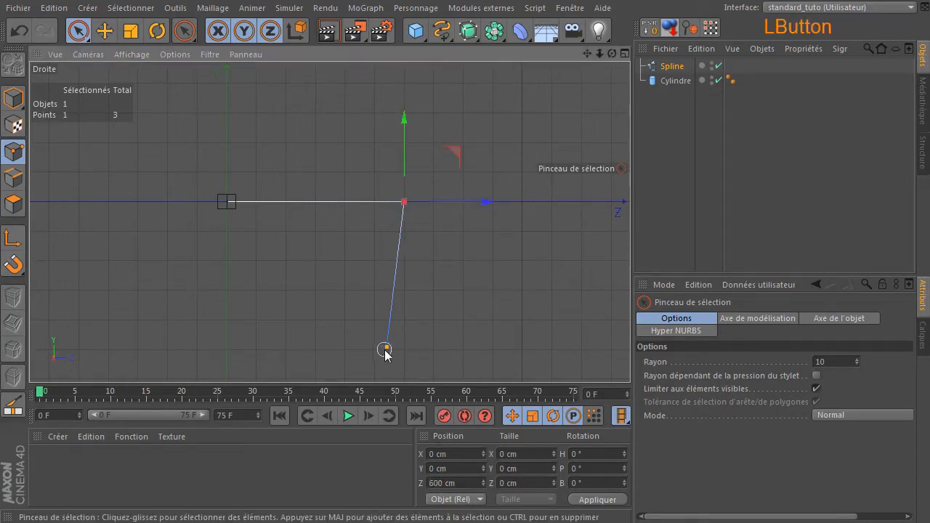
pyautogui.click(444, 481)
pyautogui.write('600')
pyautogui.press('Return')
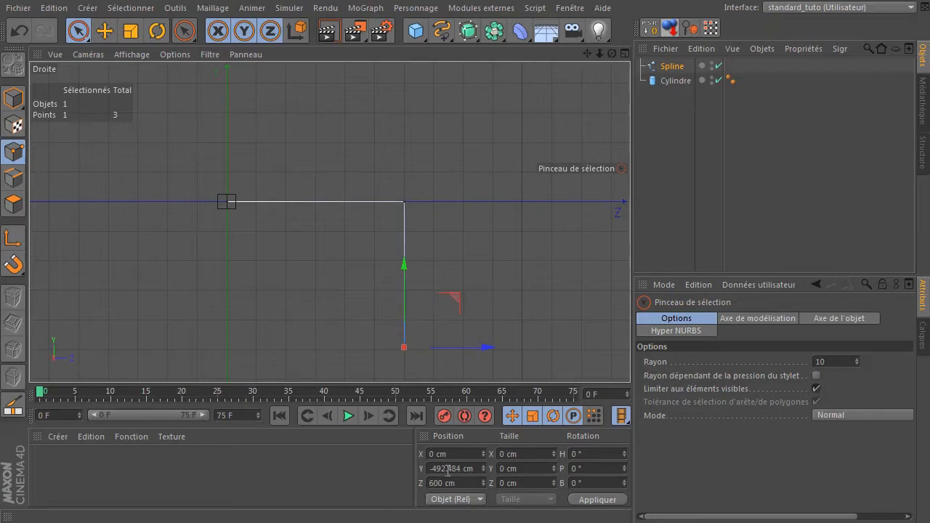
pyautogui.click(447, 468)
pyautogui.write('-500')
pyautogui.press('Return')
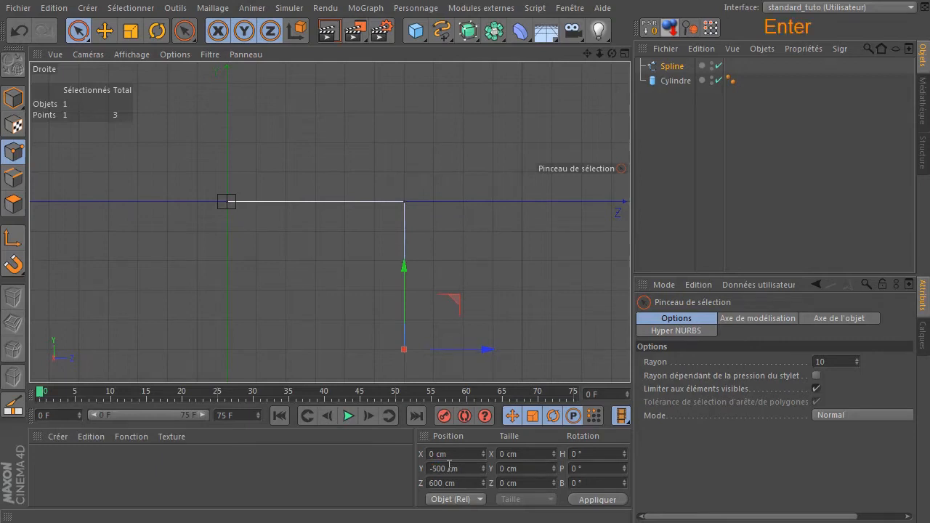
pyautogui.click(511, 263)
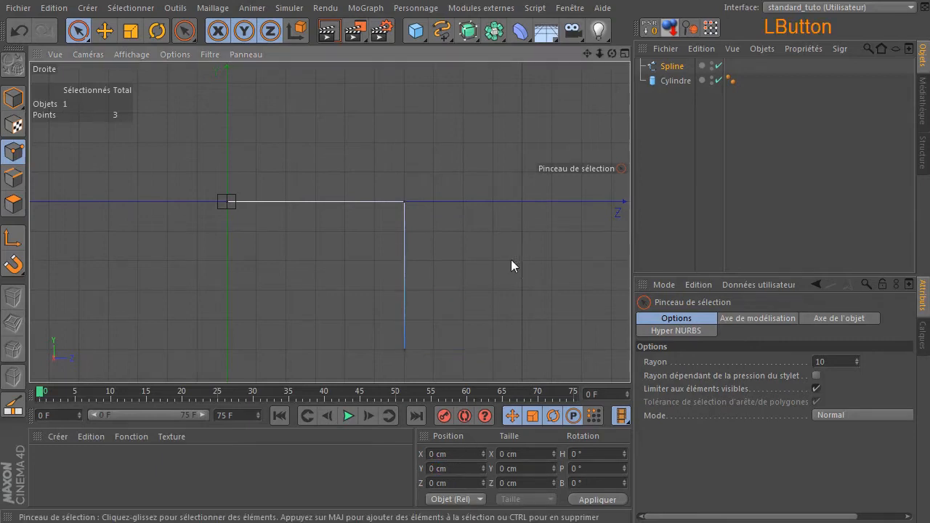
# Step: Round the spline's corner point with a non-linear chamfer of about 96 cm radius and deselect the points
pyautogui.click(404, 201)
pyautogui.rightClick(327, 114)
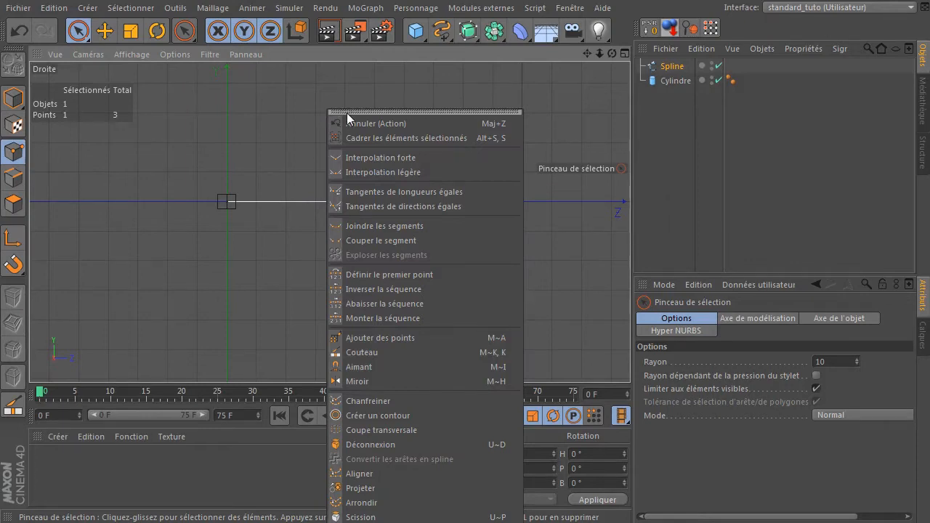
pyautogui.click(380, 401)
pyautogui.moveTo(385, 131); pyautogui.dragTo(416, 133)
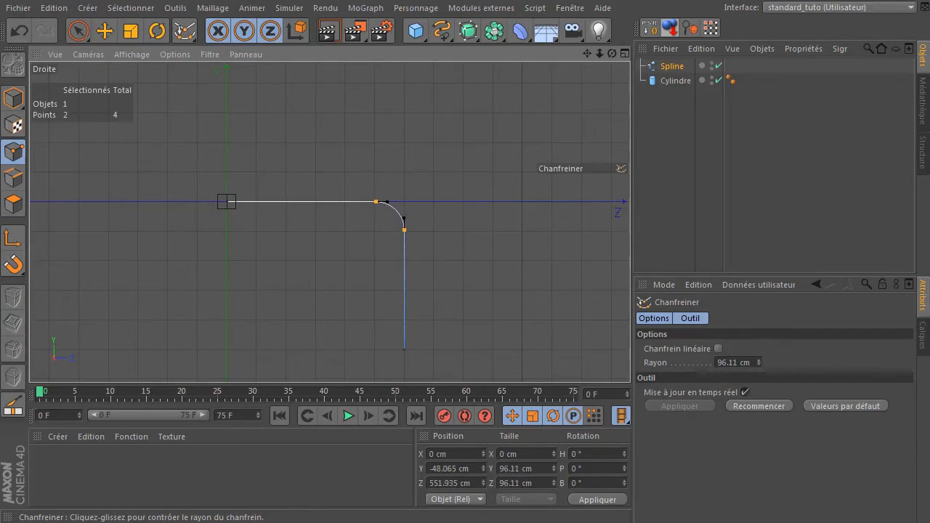
pyautogui.click(77, 34)
pyautogui.click(432, 145)
# Step: Add a rectangle spline to the scene in the perspective view
pyautogui.scroll(3, 430, 216)
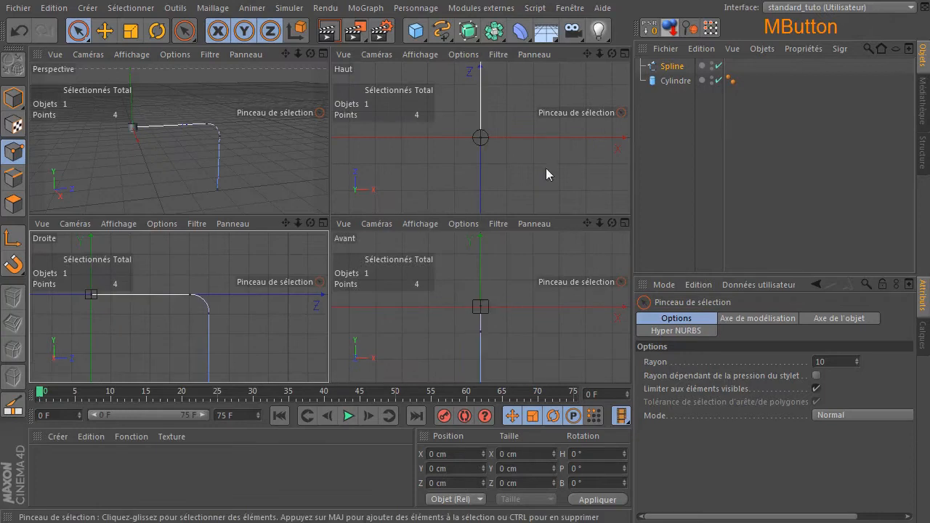
pyautogui.middleClick(214, 126)
pyautogui.moveTo(612, 53); pyautogui.dragTo(578, 67)
pyautogui.moveTo(440, 32); pyautogui.dragTo(577, 124)
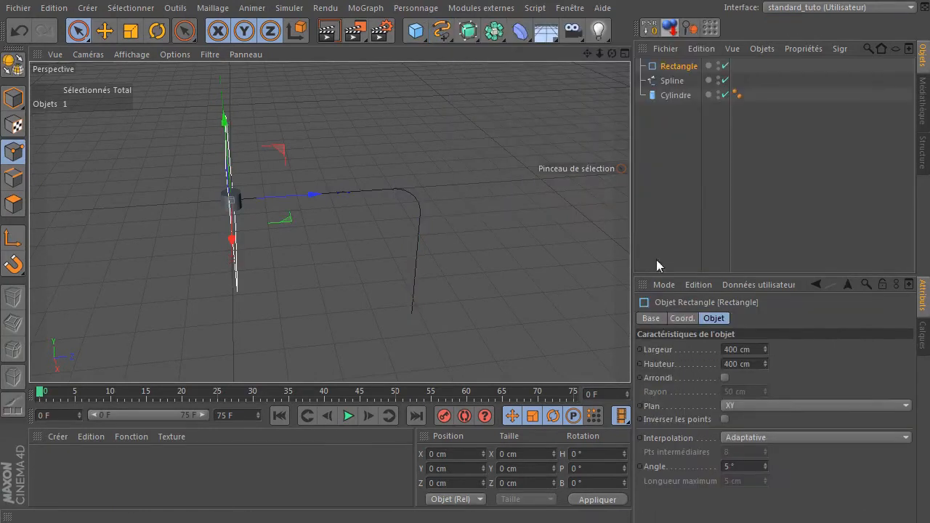
pyautogui.moveTo(612, 53); pyautogui.dragTo(703, 215)
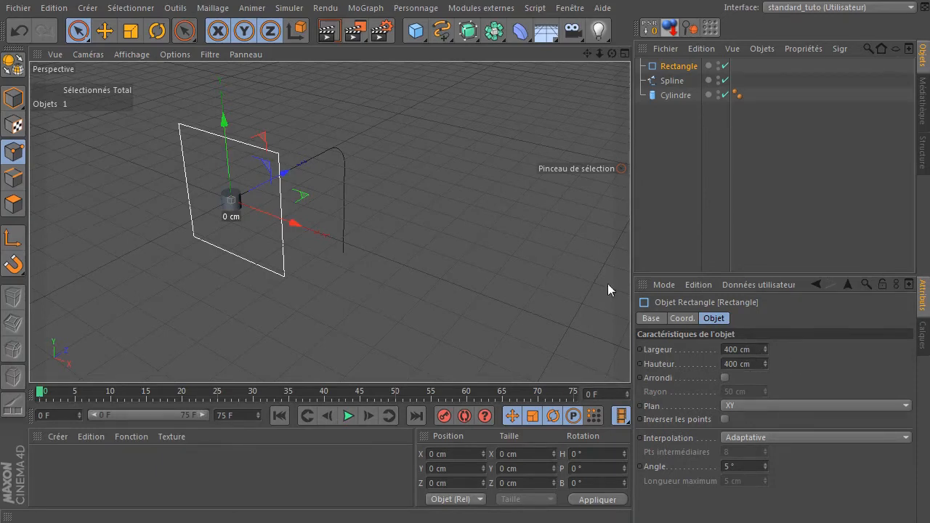
# Step: Check the cylinder's dimensions and set the rectangle spline's width to 50 cm
pyautogui.click(676, 96)
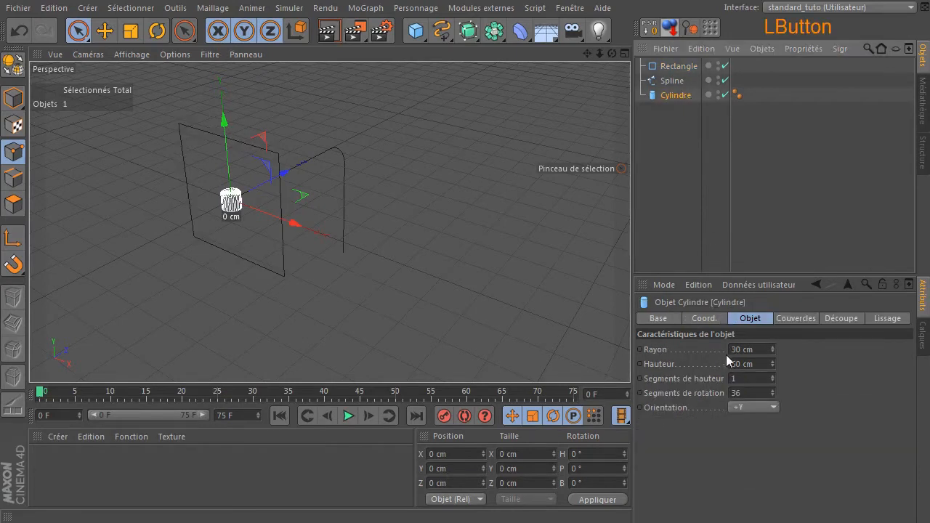
pyautogui.click(678, 66)
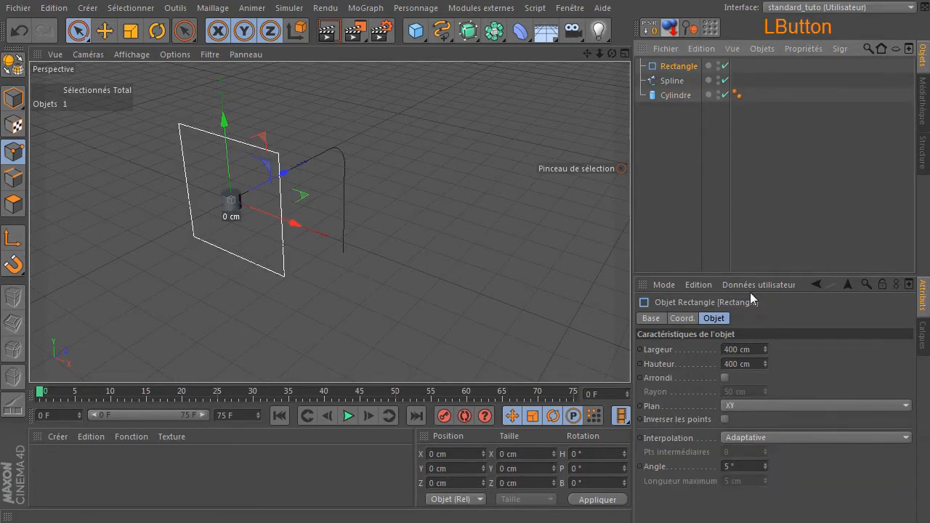
pyautogui.click(746, 347)
pyautogui.write('50')
pyautogui.press('Return')
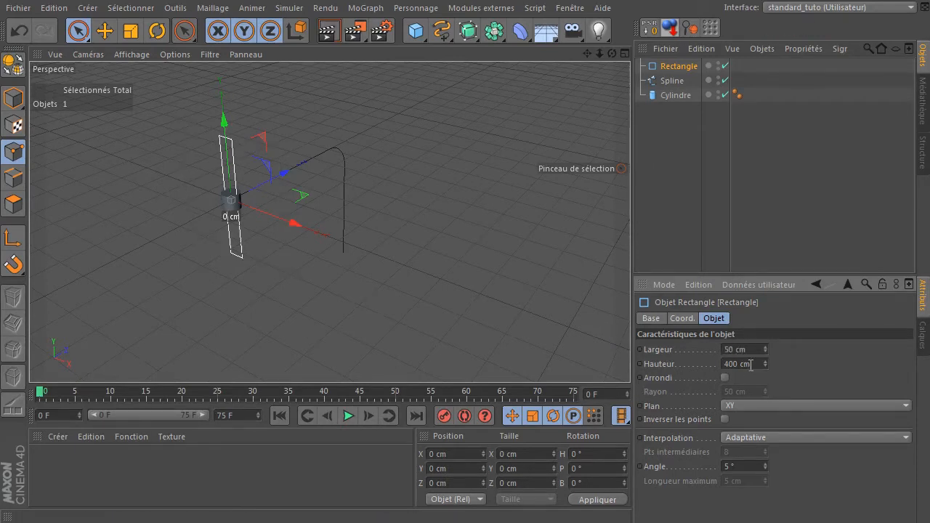
# Step: Recheck the cylinder's dimensions and set the rectangle spline's height to 30 cm
pyautogui.click(670, 95)
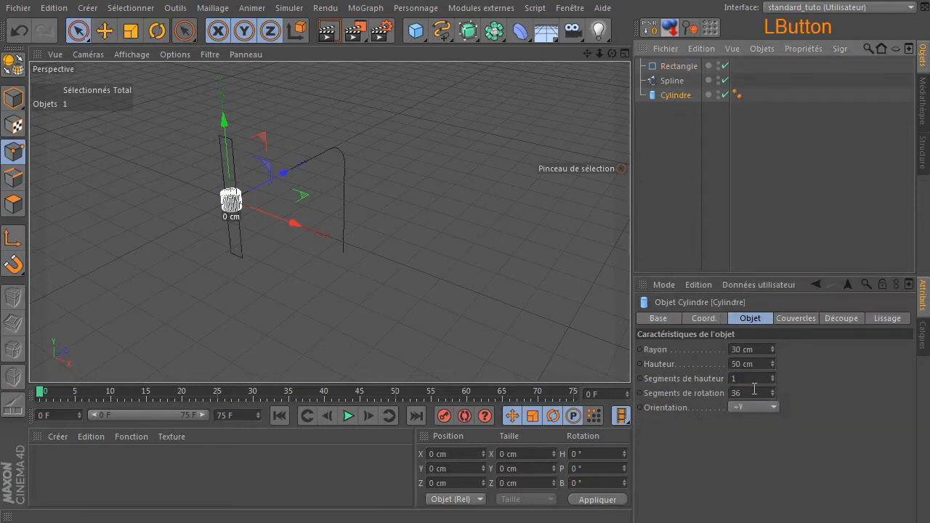
pyautogui.click(675, 66)
pyautogui.click(755, 364)
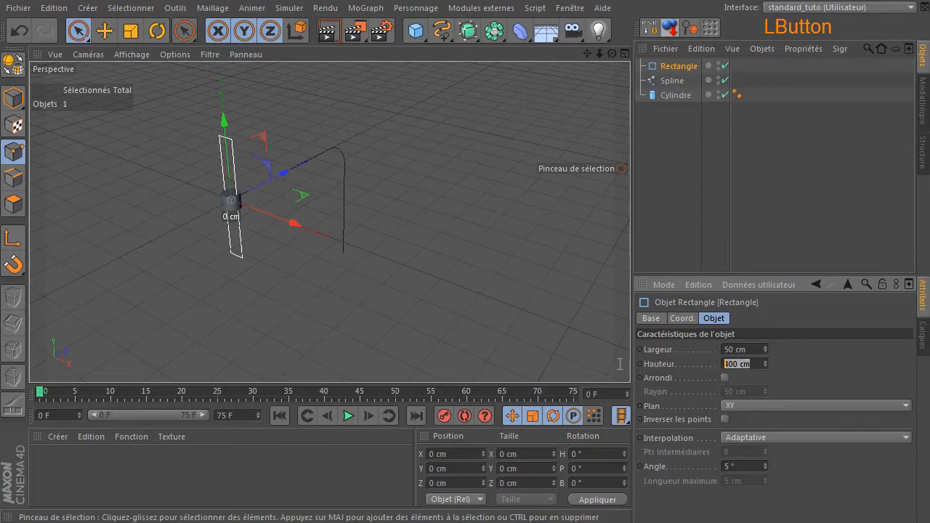
pyautogui.write('30')
pyautogui.press('Return')
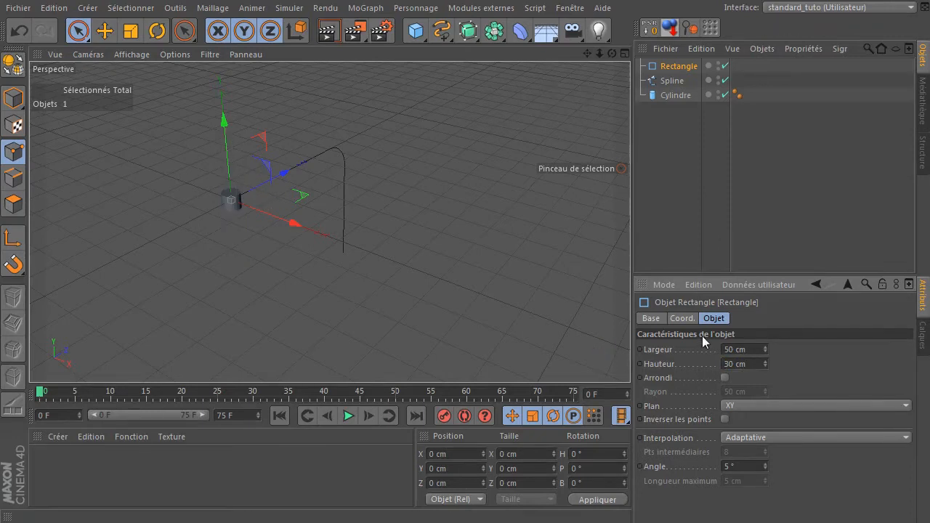
# Step: Add an Extrusion contrôlée NURBS object and nest the rectangle profile and the path spline under it, with the rectangle first
pyautogui.moveTo(611, 54); pyautogui.dragTo(614, 79)
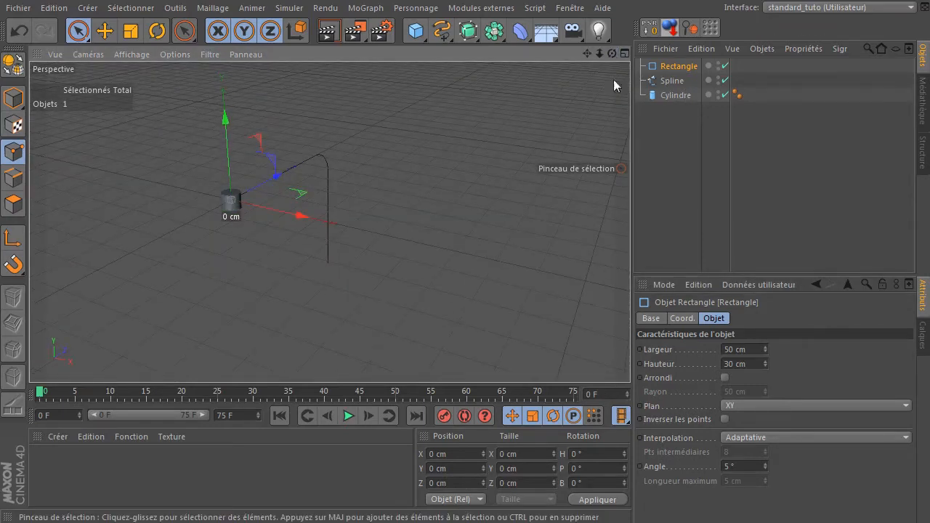
pyautogui.click(468, 28)
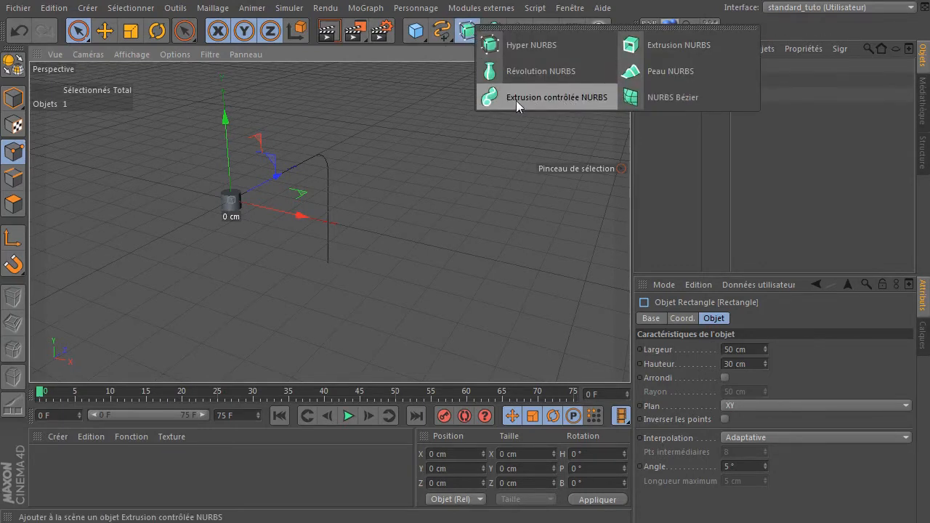
pyautogui.click(551, 99)
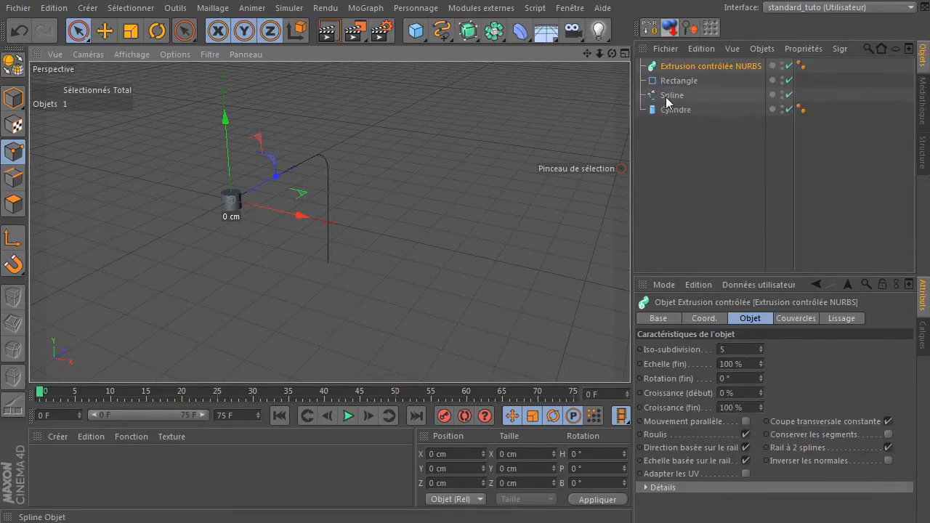
pyautogui.moveTo(670, 82); pyautogui.dragTo(690, 68)
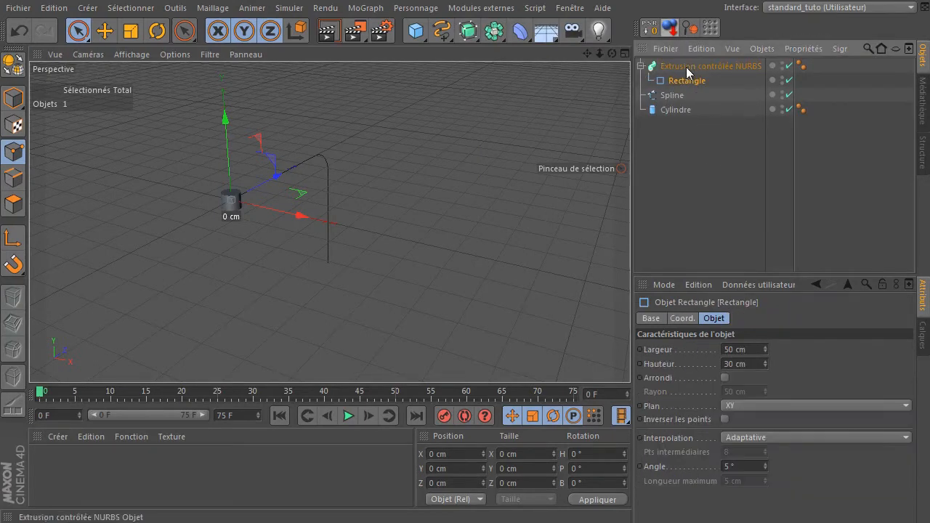
pyautogui.moveTo(670, 99); pyautogui.dragTo(695, 95)
pyautogui.moveTo(612, 54); pyautogui.dragTo(494, 55)
pyautogui.moveTo(231, 200); pyautogui.dragTo(228, 201)
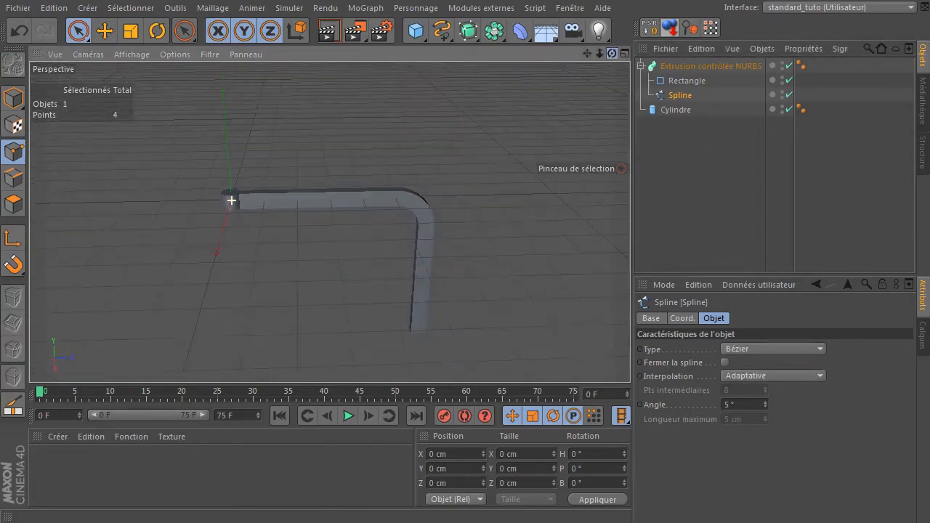
# Step: Set the rectangle profile's width to 30 cm and its height to 50 cm
pyautogui.click(683, 80)
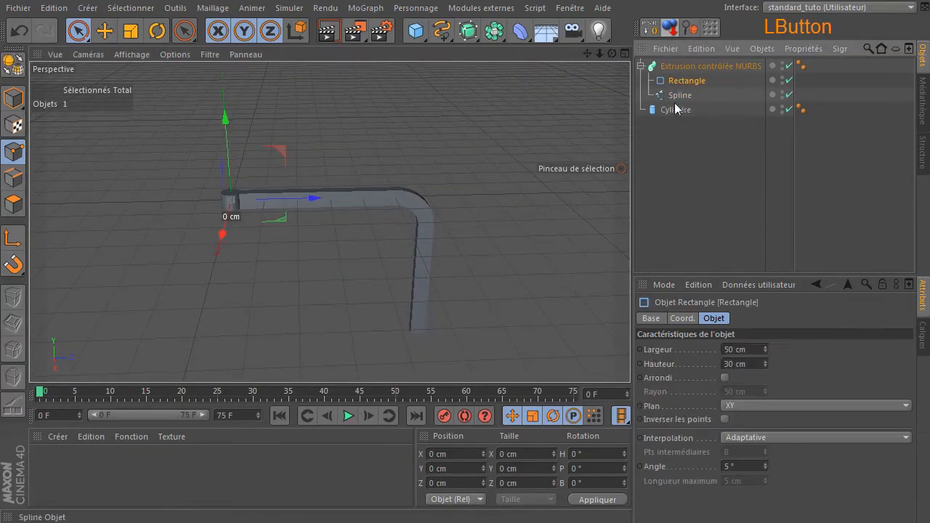
pyautogui.click(756, 350)
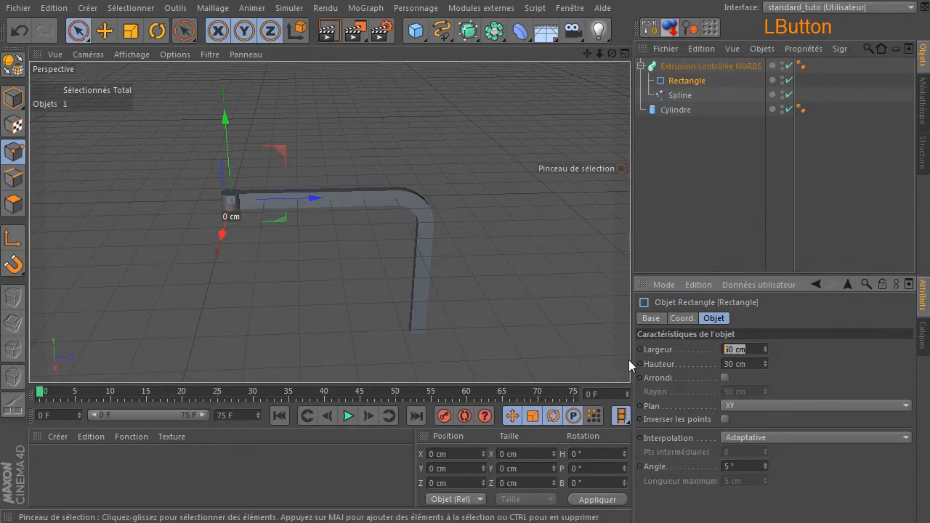
pyautogui.write('30')
pyautogui.click(744, 364)
pyautogui.write('50')
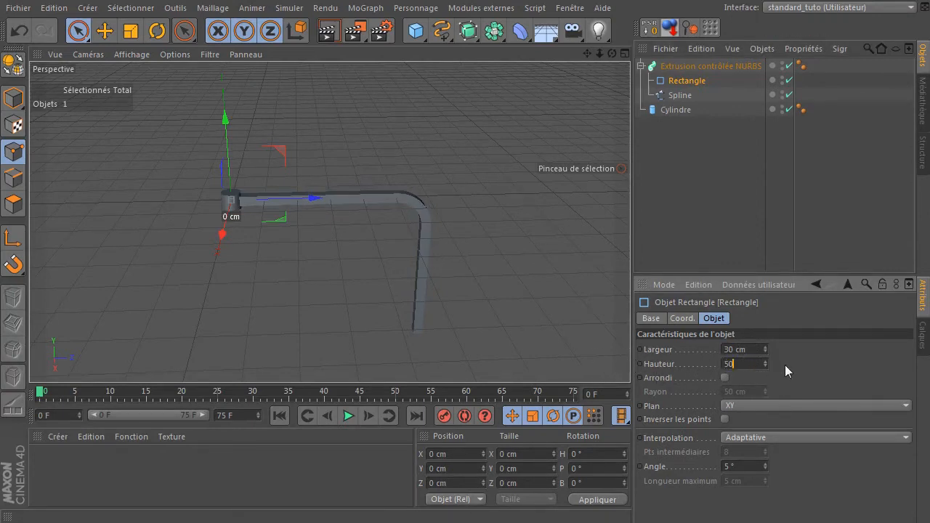
pyautogui.press('Return')
# Step: Display the shaded objects with their mesh lines in the perspective view and deselect everything
pyautogui.scroll(6, 281, 214)
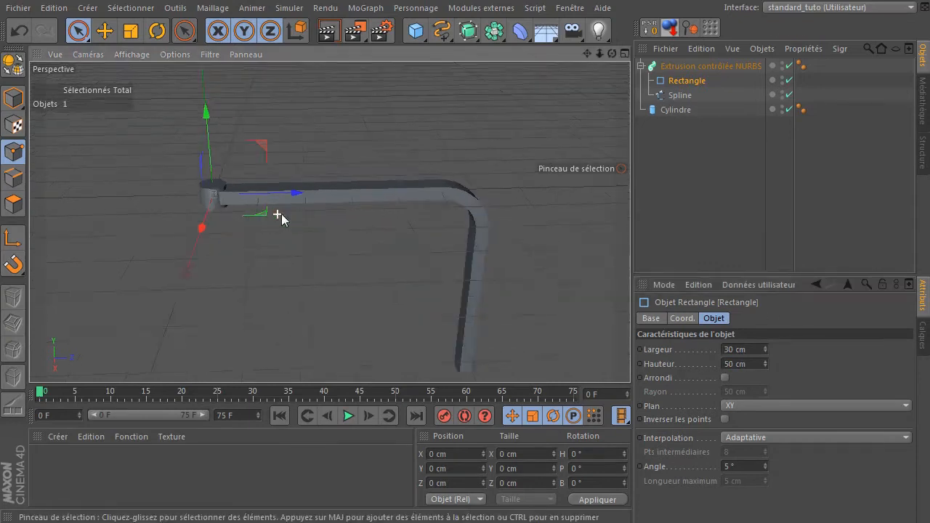
pyautogui.click(121, 55)
pyautogui.click(131, 89)
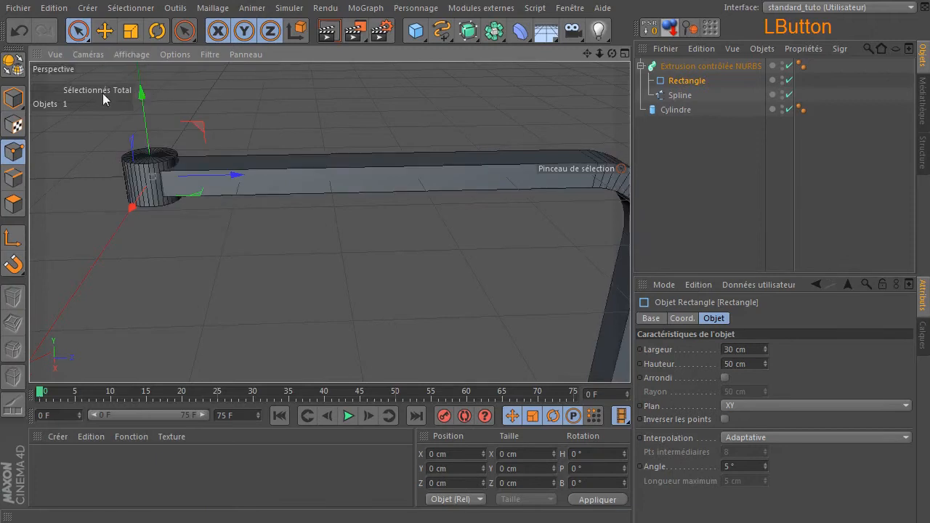
pyautogui.click(530, 114)
pyautogui.moveTo(612, 53); pyautogui.dragTo(503, 55)
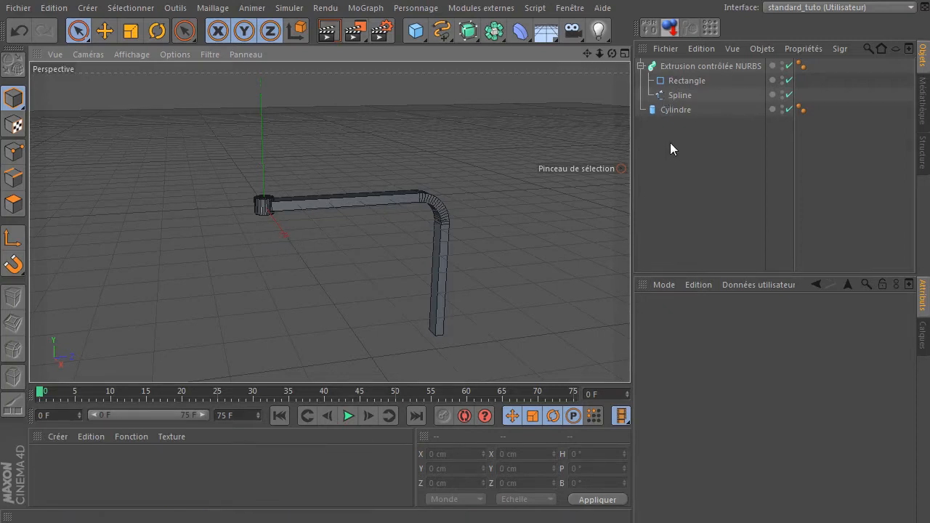
# Step: Group the swept arm and the cylinder with all their child objects, and rename the group as base
pyautogui.moveTo(661, 148); pyautogui.dragTo(705, 58)
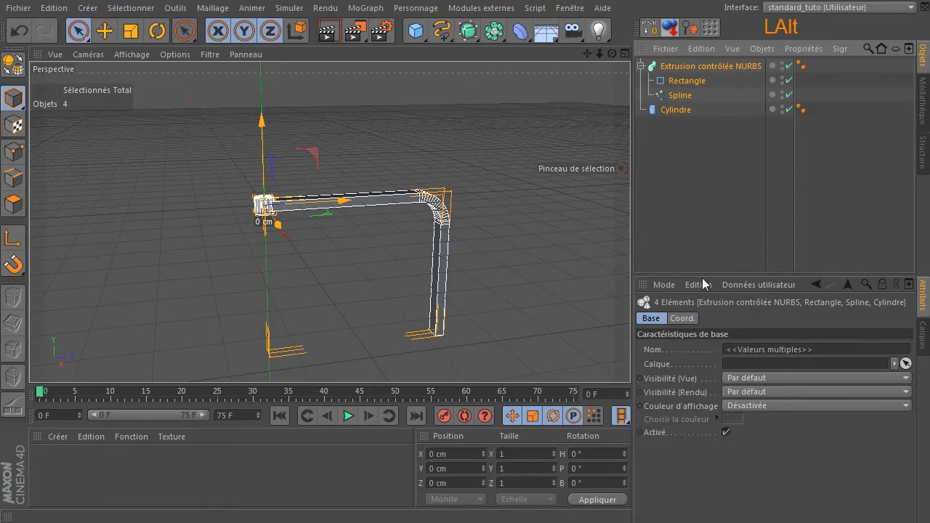
pyautogui.hotkey('alt', 'g')
pyautogui.doubleClick(685, 66)
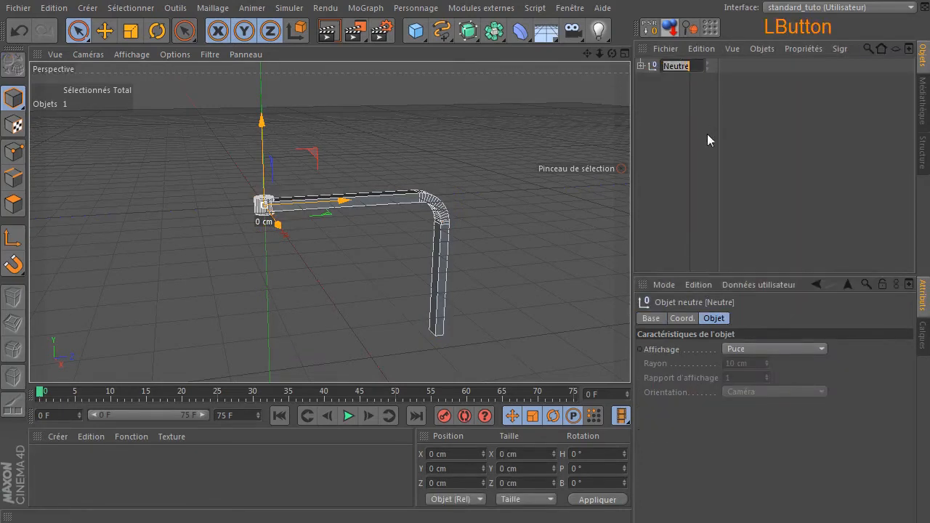
pyautogui.write('base')
pyautogui.press('Return')
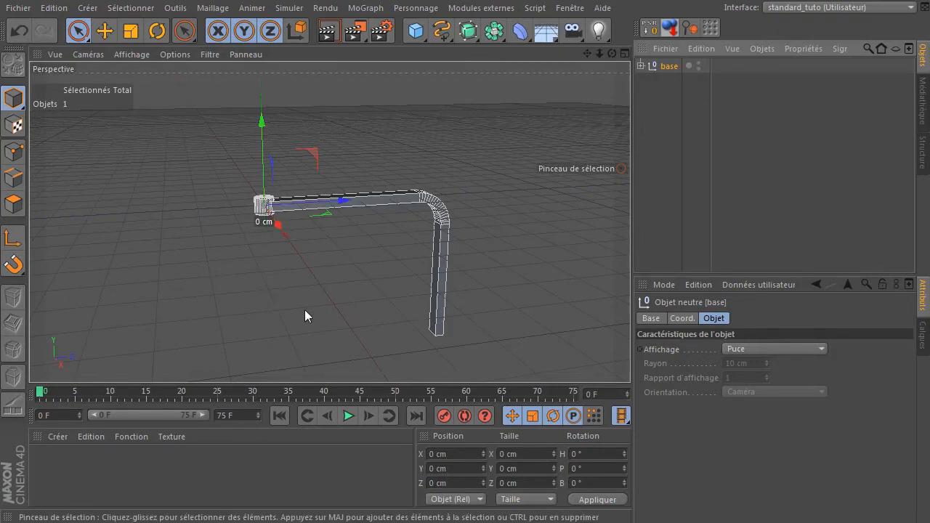
# Step: Add a new cylinder outside the base group with a radius of 30 cm and a height of 50 cm
pyautogui.moveTo(583, 55); pyautogui.dragTo(617, 0)
pyautogui.moveTo(612, 53); pyautogui.dragTo(605, 69)
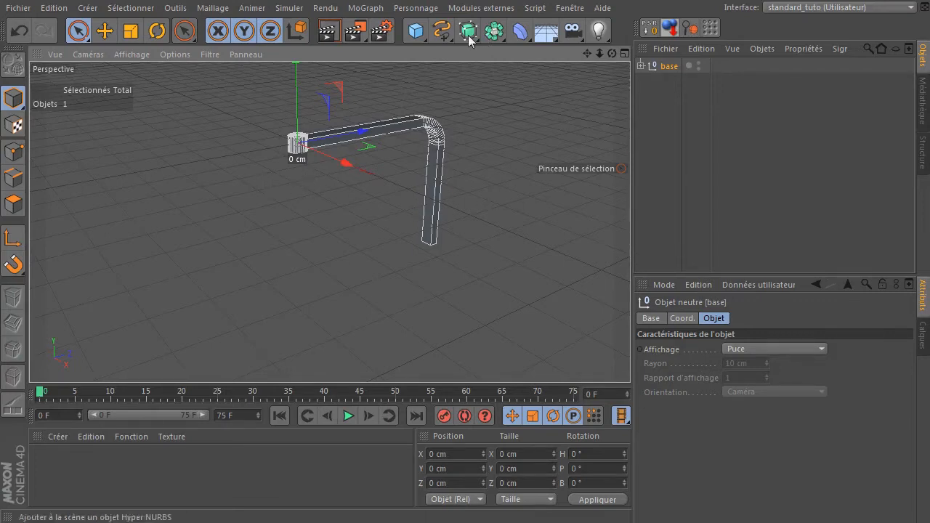
pyautogui.click(422, 33)
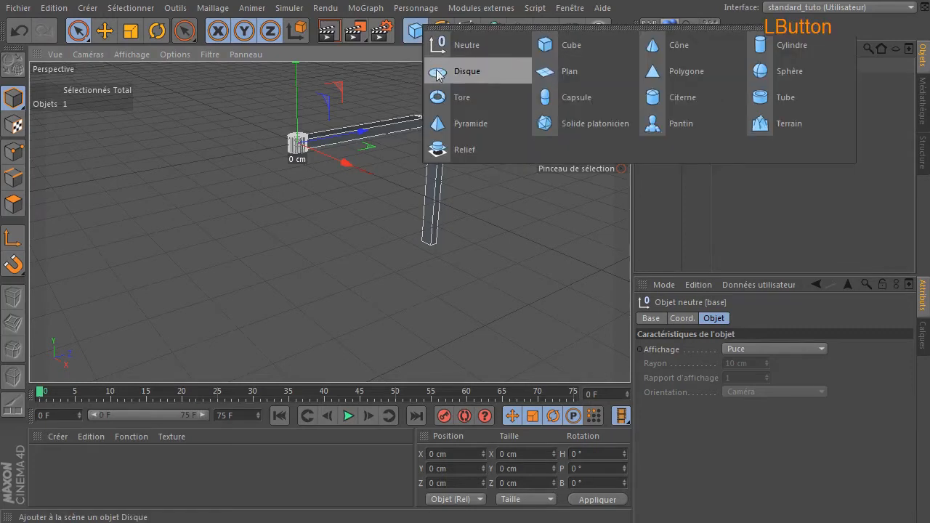
pyautogui.click(802, 50)
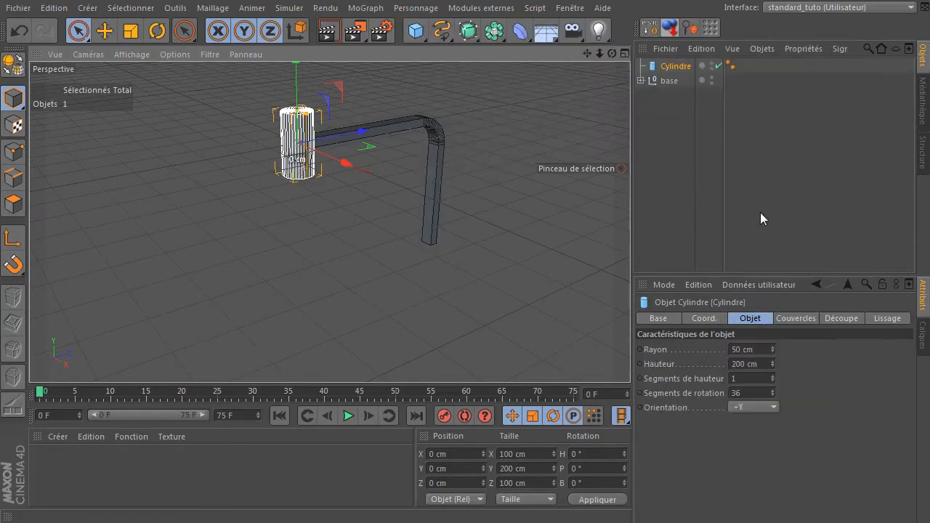
pyautogui.click(755, 350)
pyautogui.write('30')
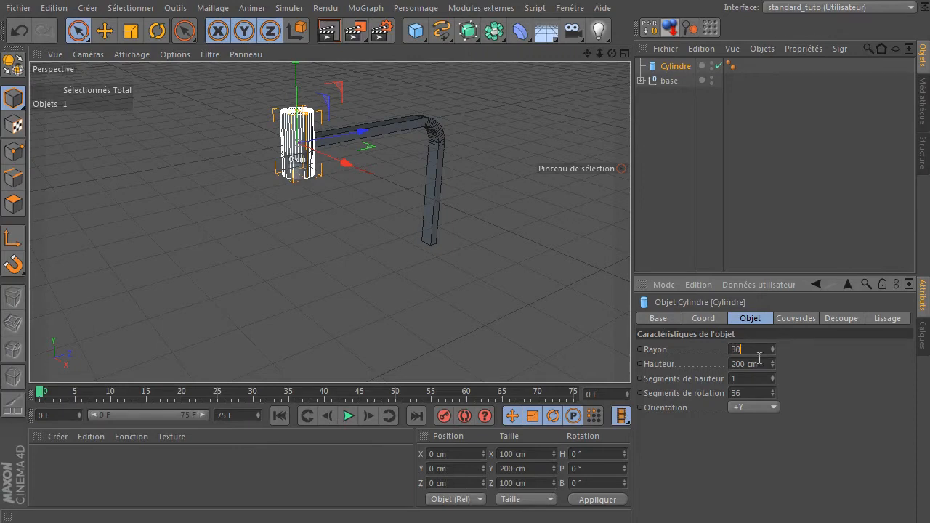
pyautogui.click(757, 363)
pyautogui.write('50')
pyautogui.press('Return')
pyautogui.scroll(3, 295, 104)
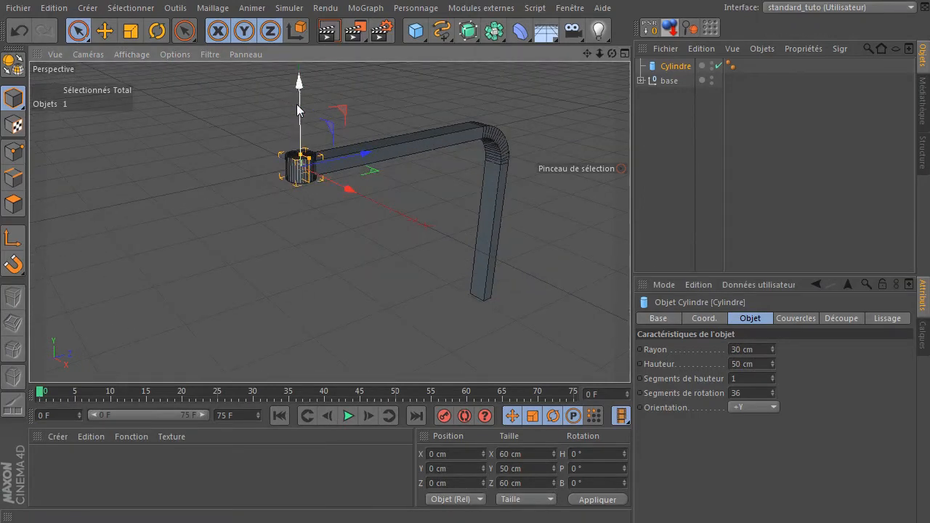
# Step: Raise the base group about 64 cm along the Y axis in the right view
pyautogui.click(669, 80)
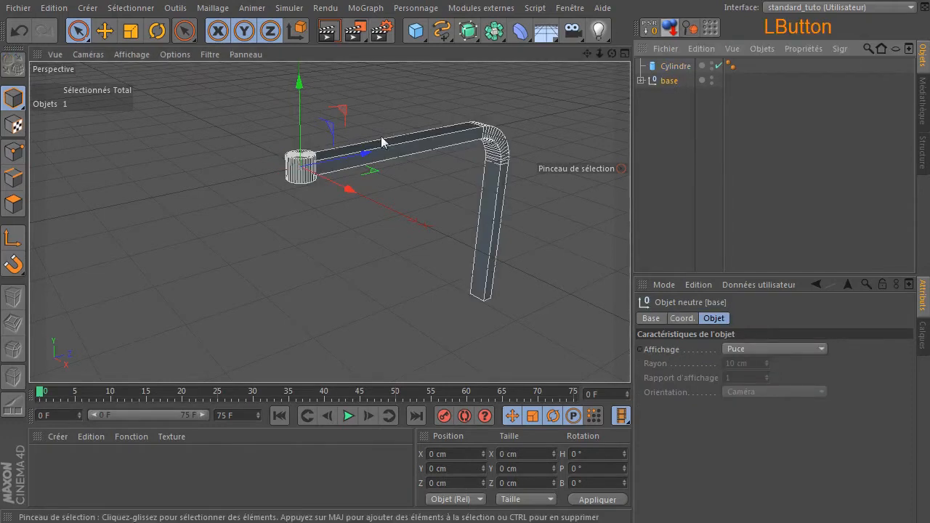
pyautogui.middleClick(369, 161)
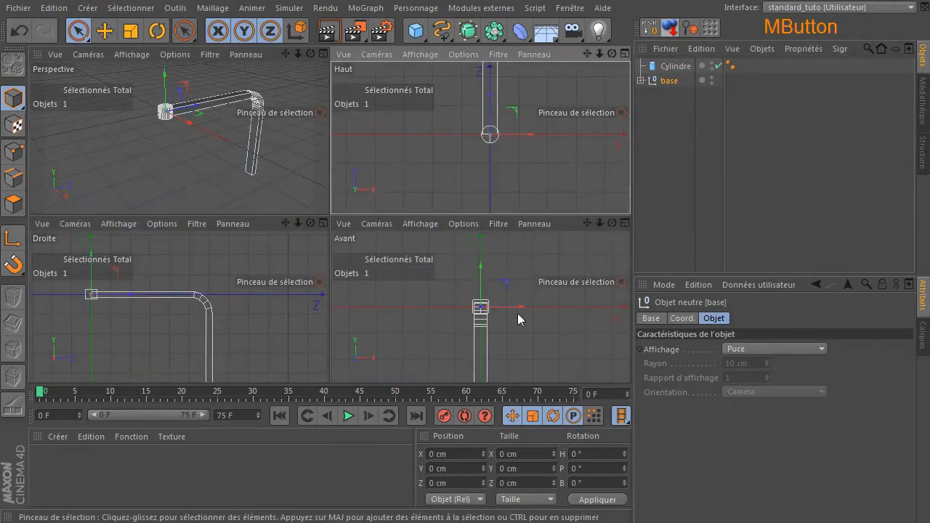
pyautogui.middleClick(95, 262)
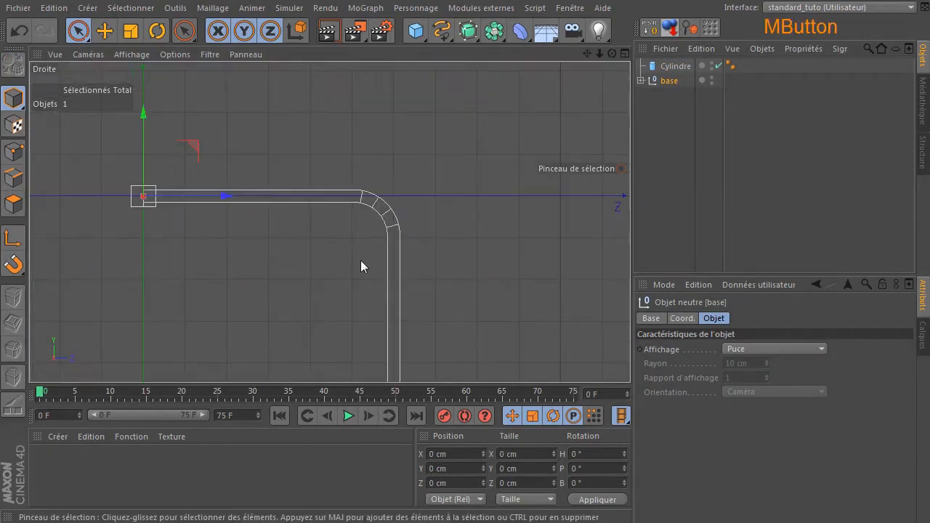
pyautogui.moveTo(143, 114); pyautogui.dragTo(144, 87)
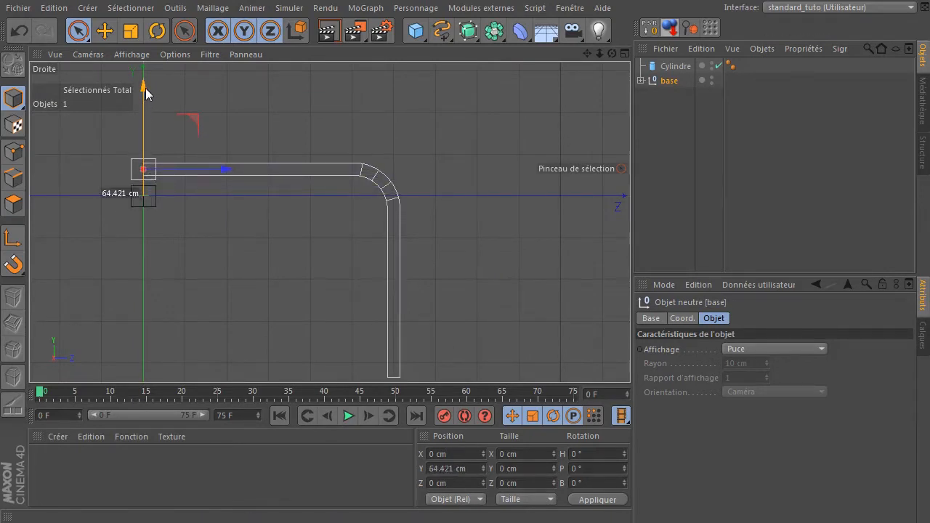
# Step: Back in the perspective view, place the new cylinder after the base group in the hierarchy and convert it to an editable polygon object
pyautogui.click(658, 67)
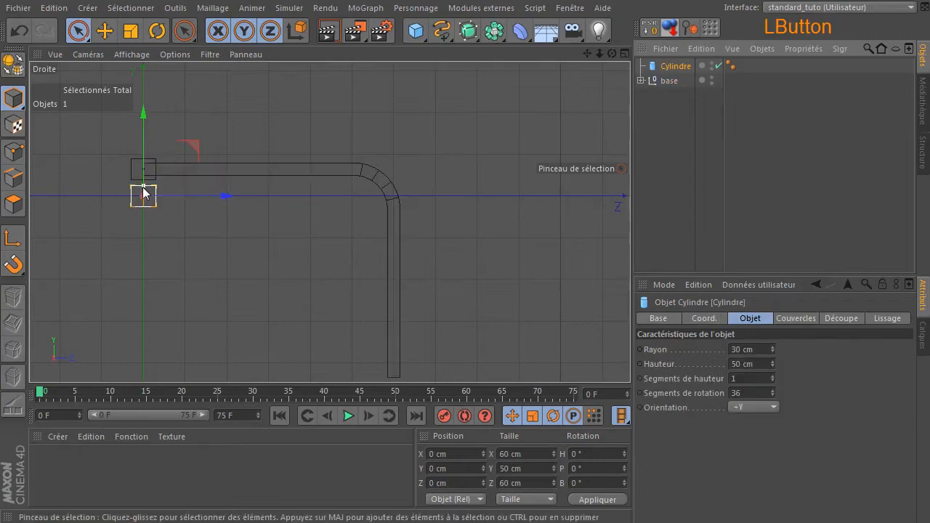
pyautogui.middleClick(351, 196)
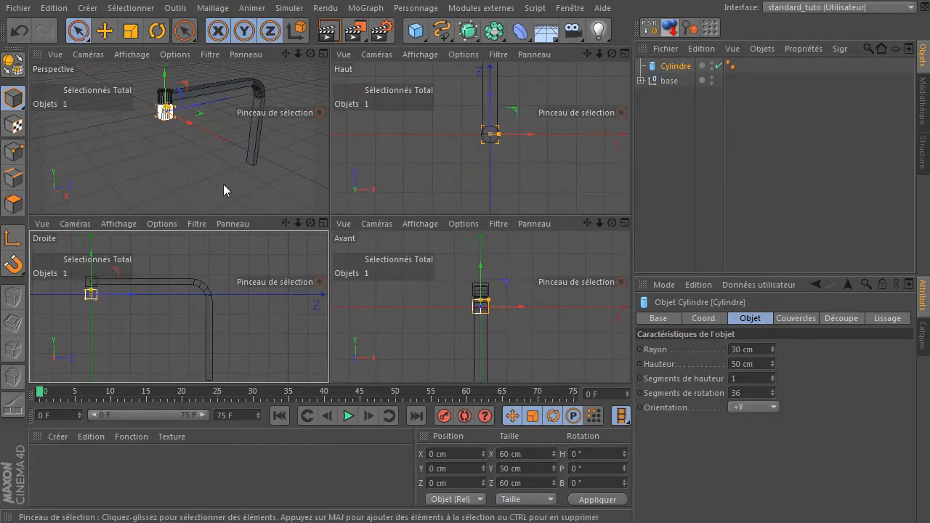
pyautogui.middleClick(191, 148)
pyautogui.moveTo(611, 54)
pyautogui.mouseDown()
pyautogui.moveTo(588, 44)
pyautogui.moveTo(613, 54)
pyautogui.mouseUp()
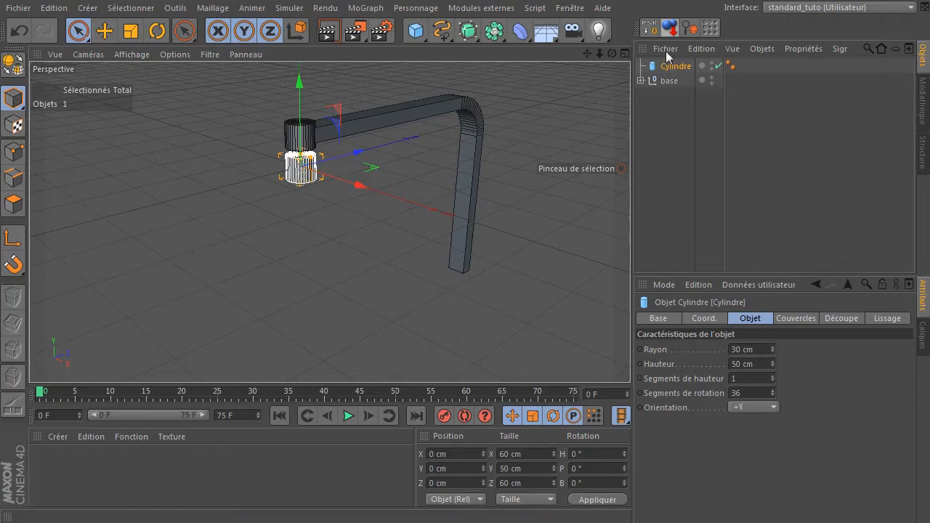
pyautogui.moveTo(614, 53); pyautogui.dragTo(535, 73)
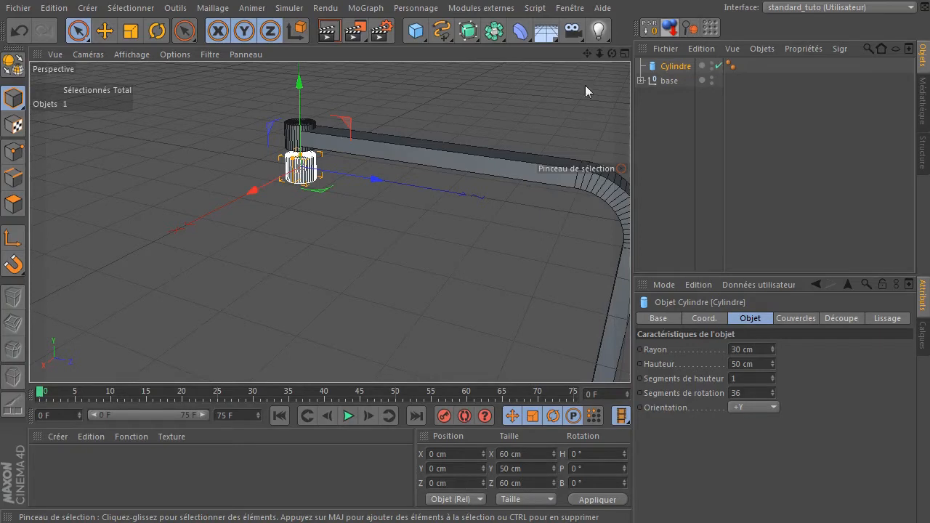
pyautogui.moveTo(611, 53); pyautogui.dragTo(583, 56)
pyautogui.keyDown('alt'); pyautogui.moveTo(313, 243); pyautogui.dragTo(227, 244); pyautogui.keyUp('alt')
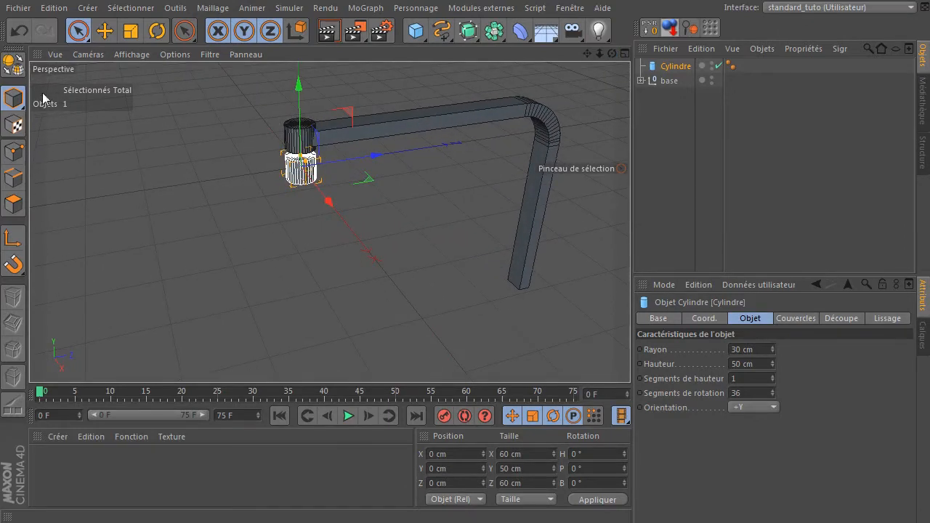
pyautogui.moveTo(672, 66); pyautogui.dragTo(655, 121)
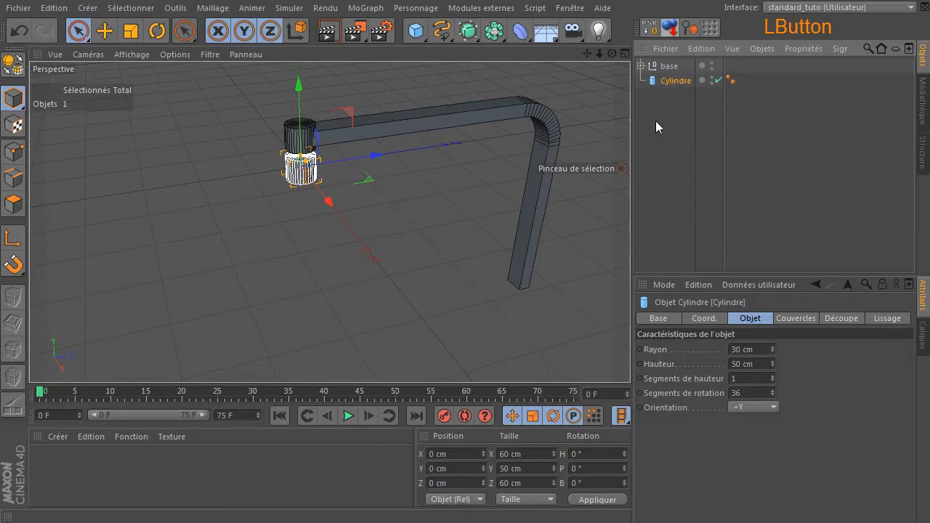
pyautogui.click(9, 71)
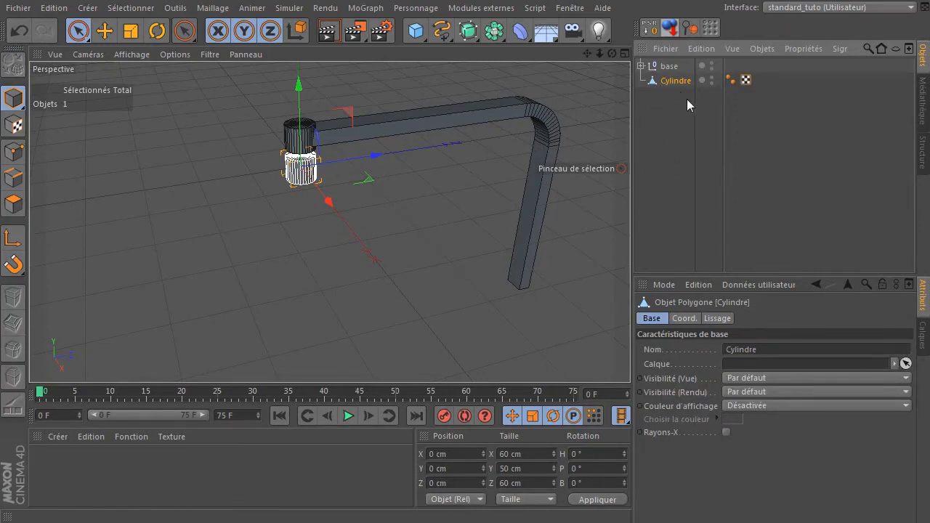
# Step: Select the ten adjacent side polygons of the lower cylinder that face along the X axis
pyautogui.scroll(1, 285, 153)
pyautogui.scroll(5, 287, 149)
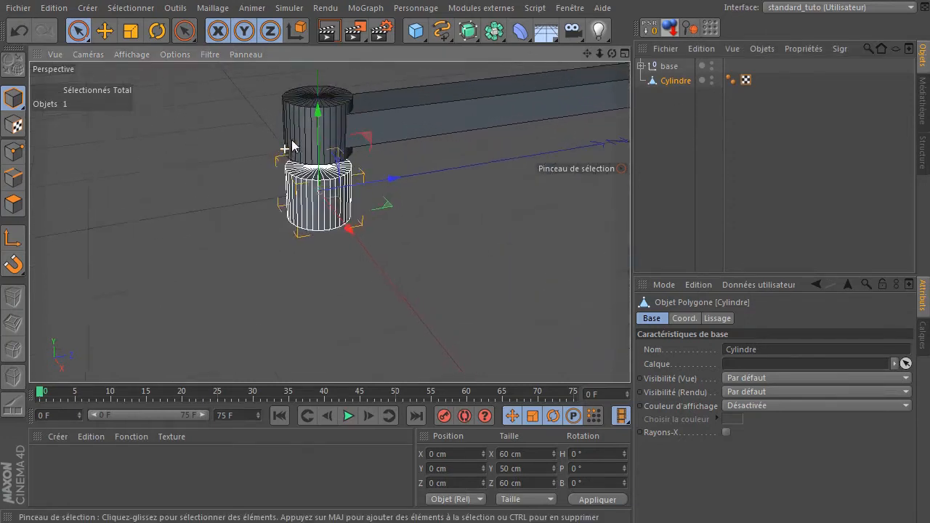
pyautogui.moveTo(612, 54); pyautogui.dragTo(587, 69)
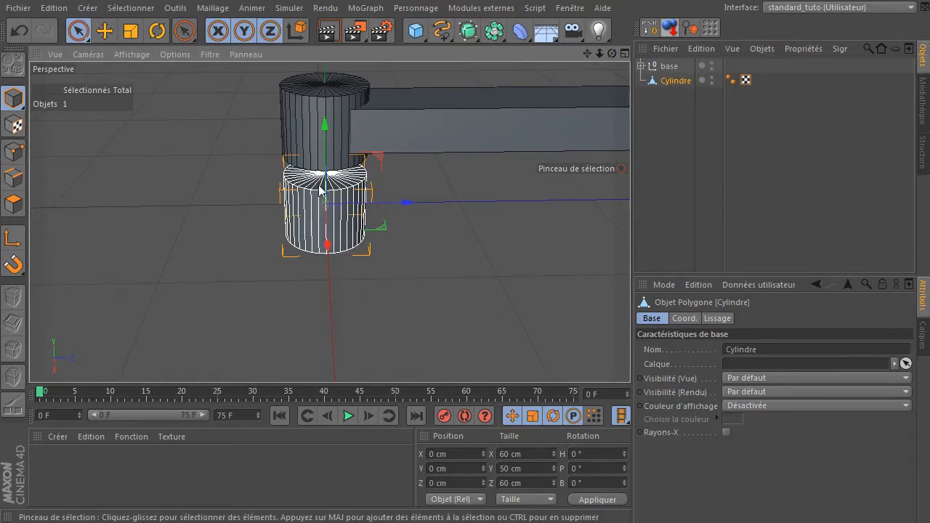
pyautogui.click(13, 205)
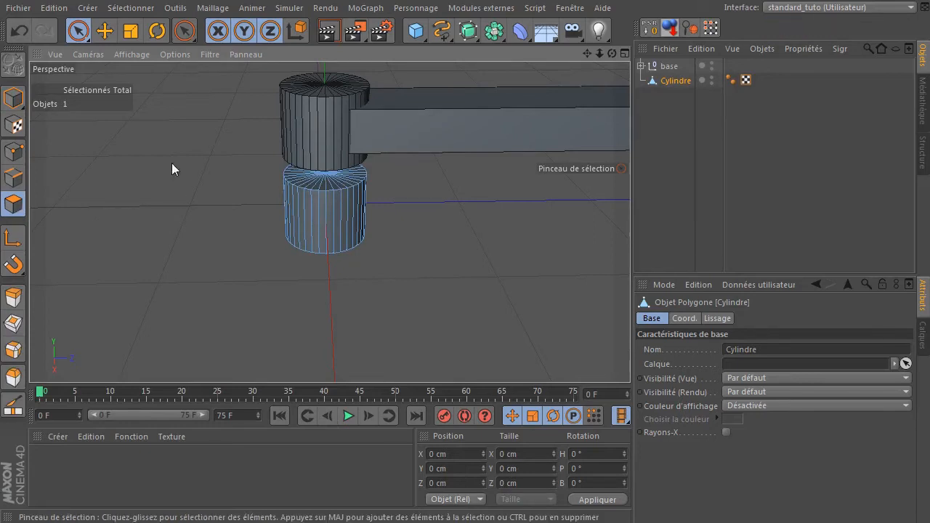
pyautogui.click(79, 31)
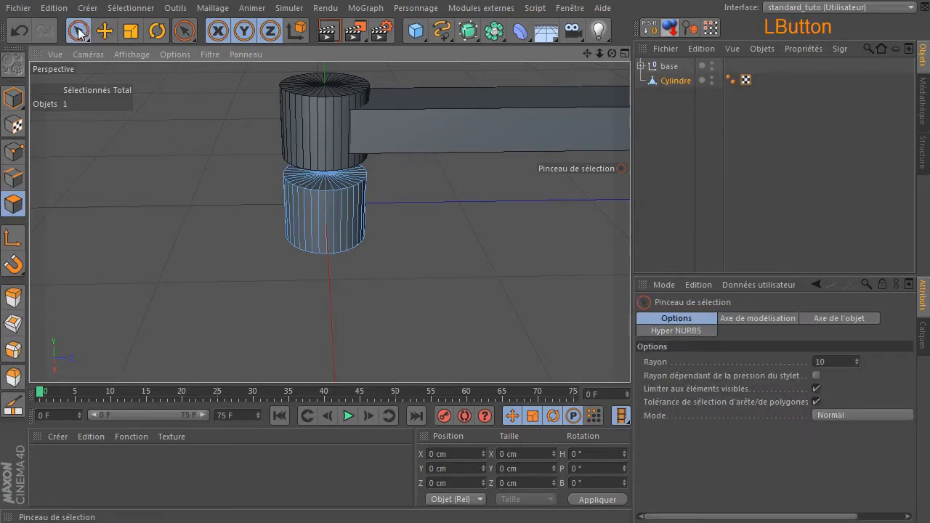
pyautogui.click(328, 244)
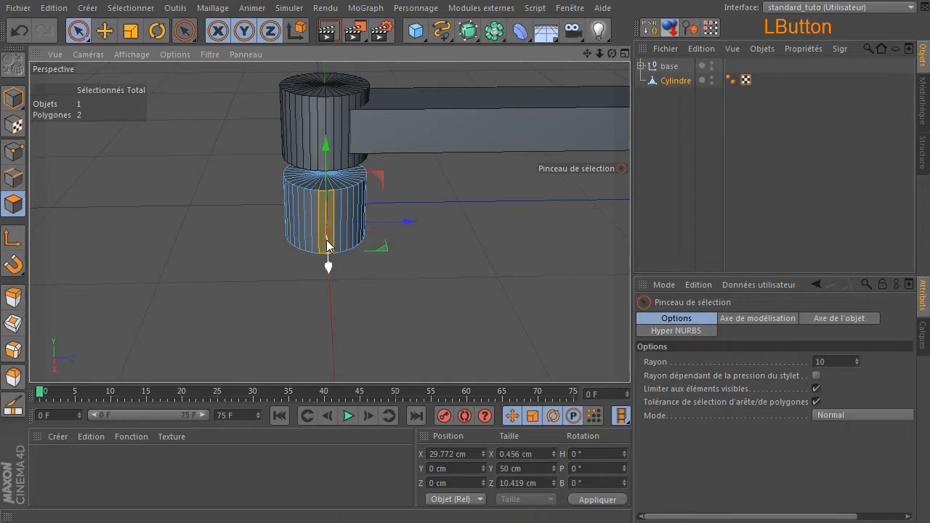
pyautogui.moveTo(610, 54); pyautogui.dragTo(516, 68)
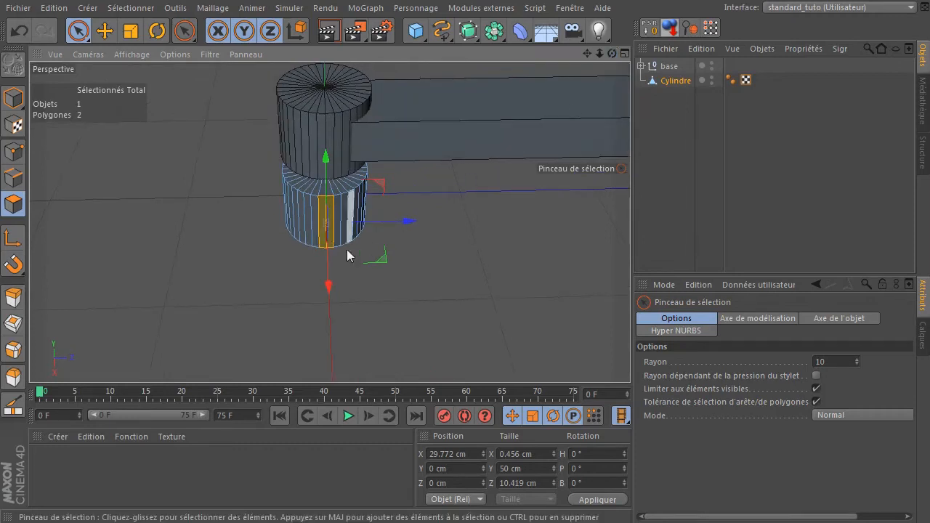
pyautogui.scroll(5, 339, 258)
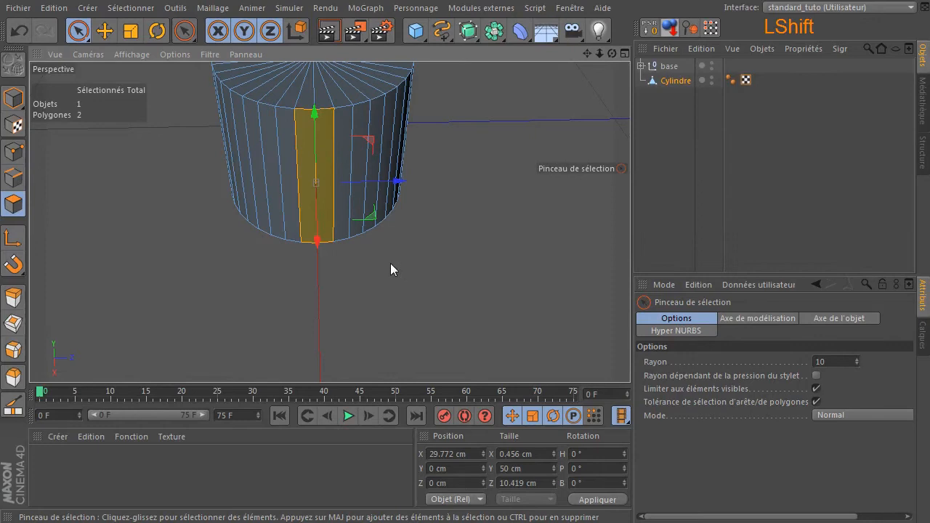
pyautogui.keyDown('shift'); pyautogui.click(348, 206); pyautogui.keyUp('shift')
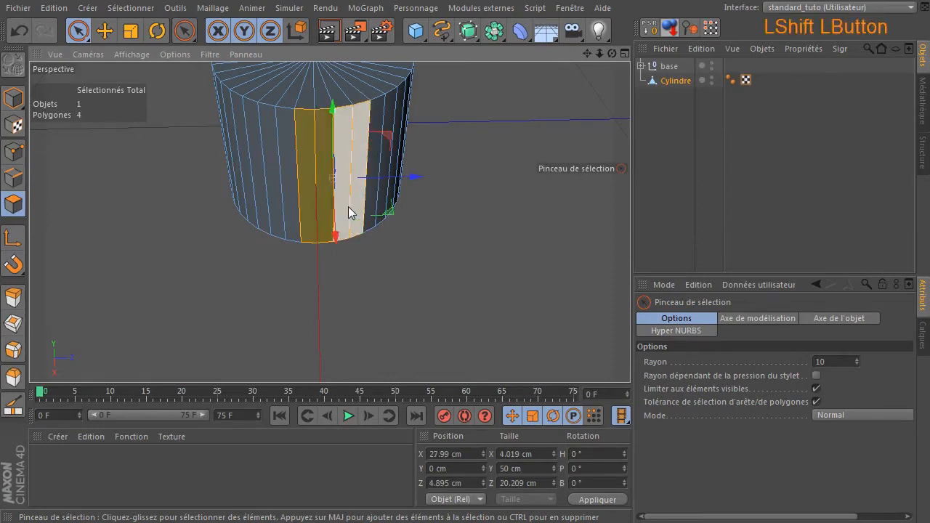
pyautogui.keyDown('shift'); pyautogui.click(279, 213); pyautogui.keyUp('shift')
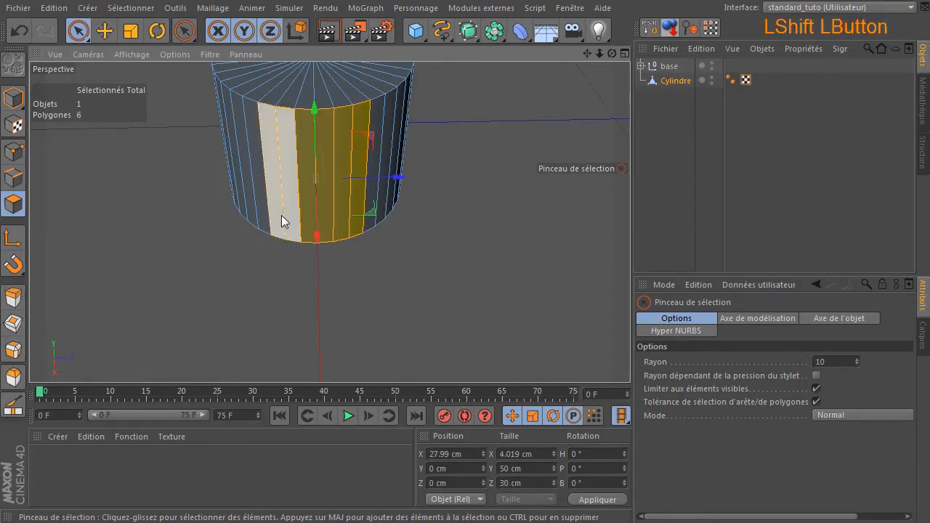
pyautogui.keyDown('shift'); pyautogui.click(375, 204); pyautogui.keyUp('shift')
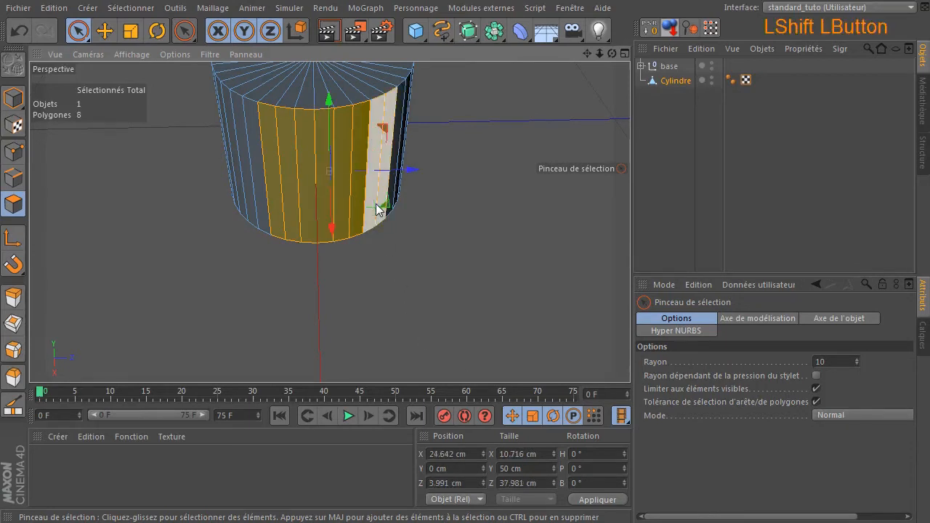
pyautogui.keyDown('shift'); pyautogui.click(259, 204); pyautogui.keyUp('shift')
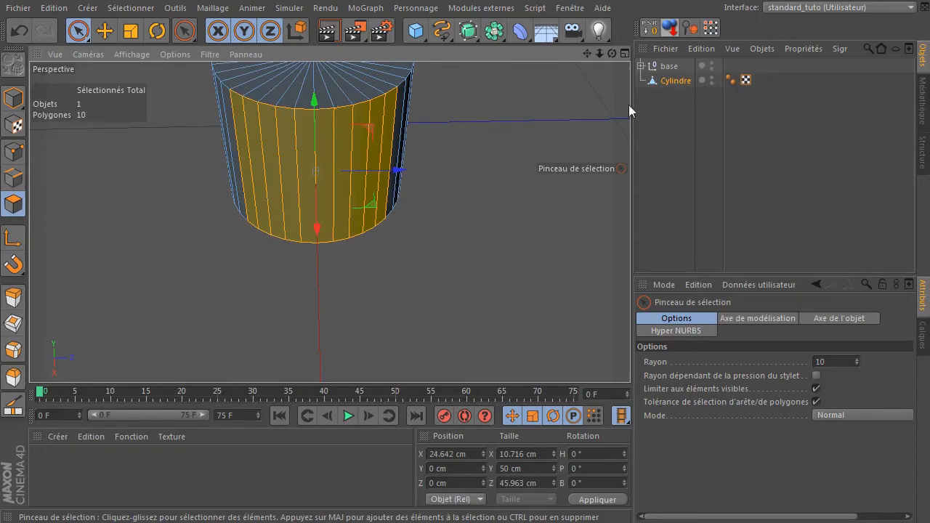
# Step: Try extruding the ten selected polygons about 270 cm along the X axis with the Move tool
pyautogui.moveTo(610, 53)
pyautogui.mouseDown()
pyautogui.moveTo(587, 54)
pyautogui.moveTo(613, 53)
pyautogui.mouseUp()
pyautogui.click(105, 31)
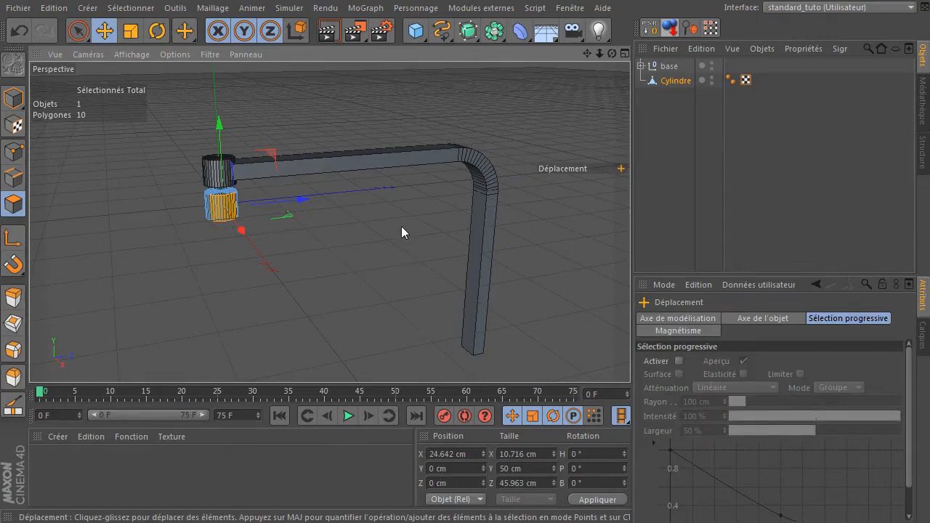
pyautogui.moveTo(611, 53); pyautogui.dragTo(613, 56)
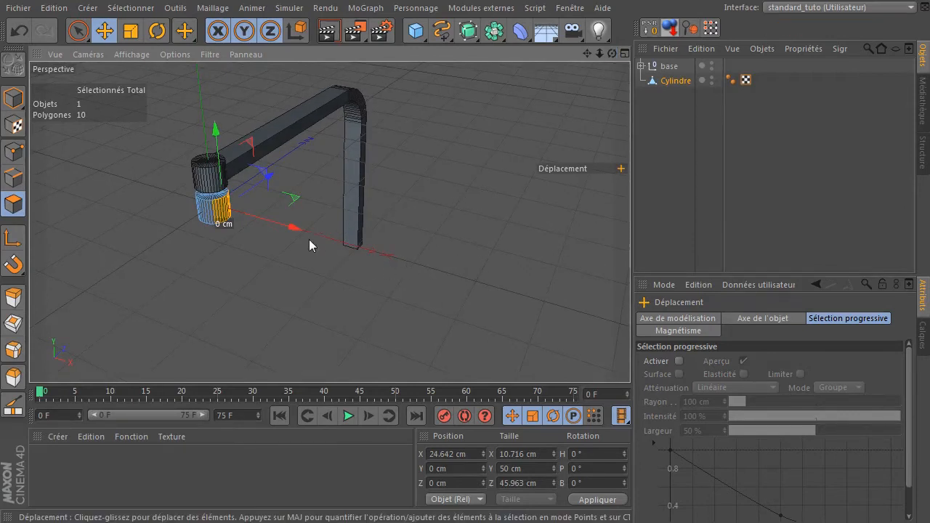
pyautogui.keyDown('ctrl'); pyautogui.moveTo(294, 230); pyautogui.dragTo(437, 243); pyautogui.keyUp('ctrl')
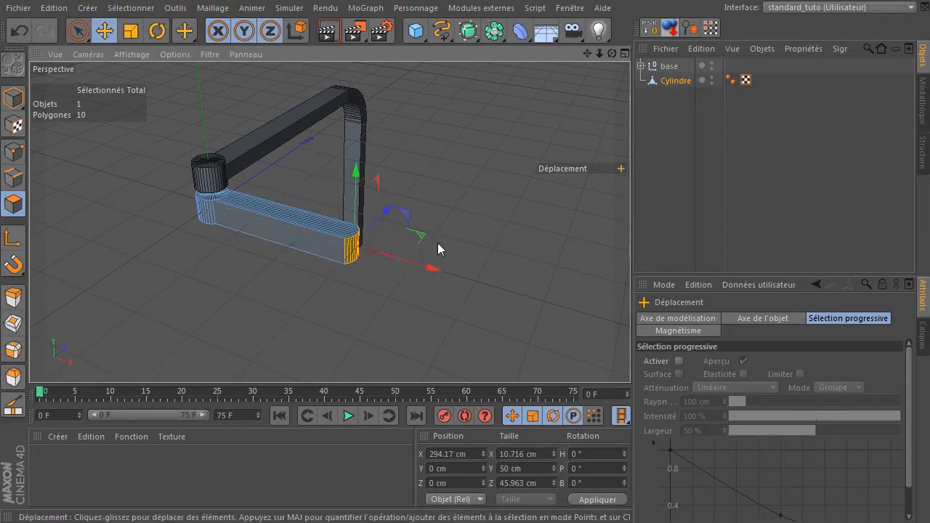
pyautogui.scroll(5, 197, 219)
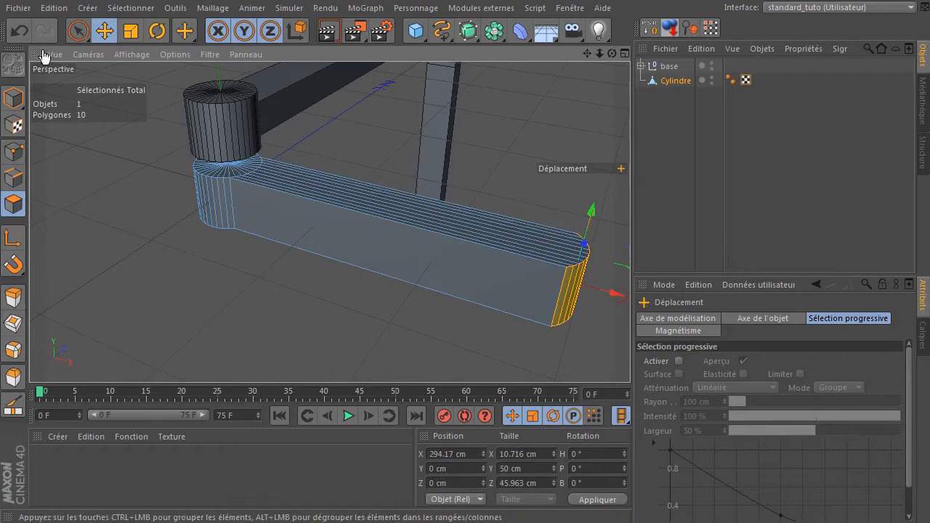
# Step: Undo the extrusion and clear the polygon selection on the lower cylinder, staying in polygon mode
pyautogui.click(16, 33)
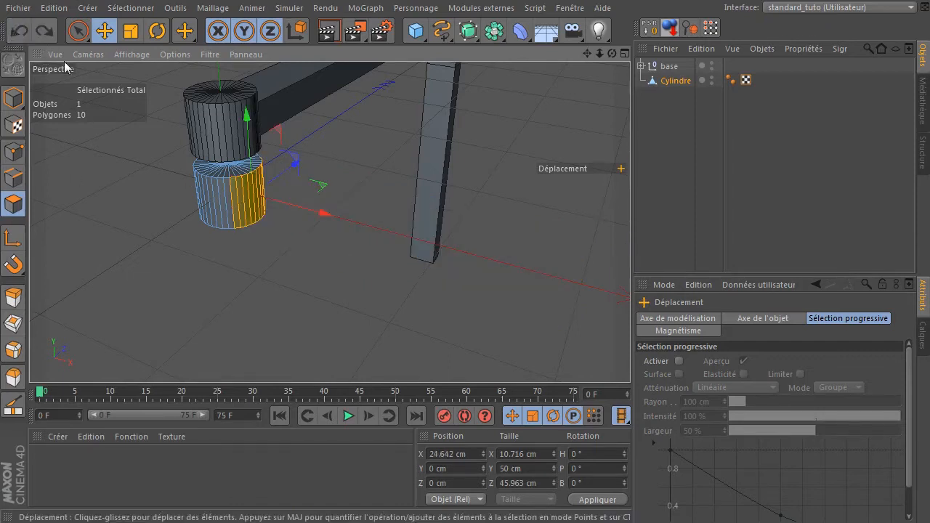
pyautogui.click(312, 329)
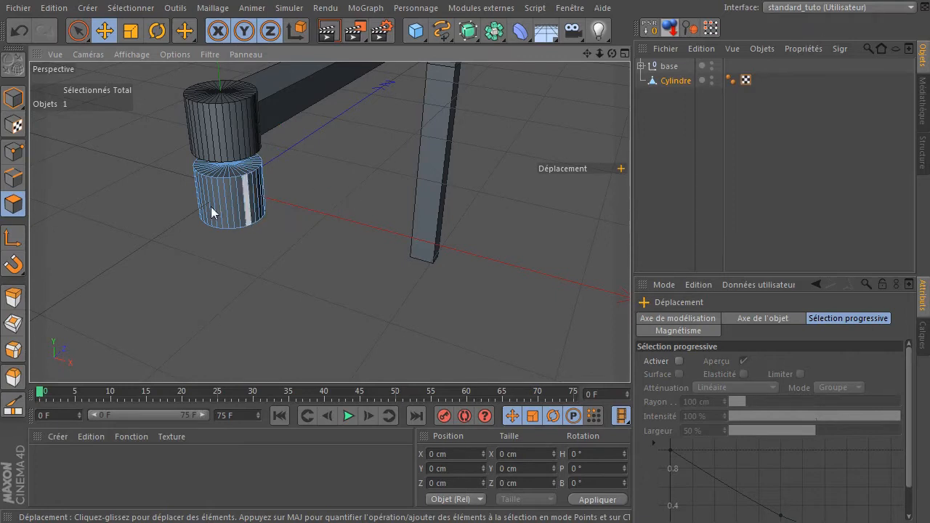
pyautogui.click(12, 178)
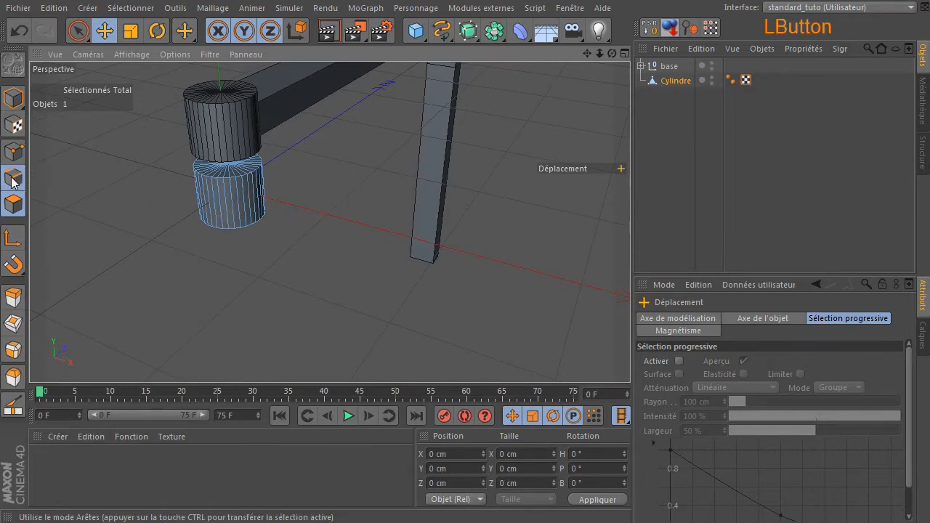
pyautogui.click(13, 204)
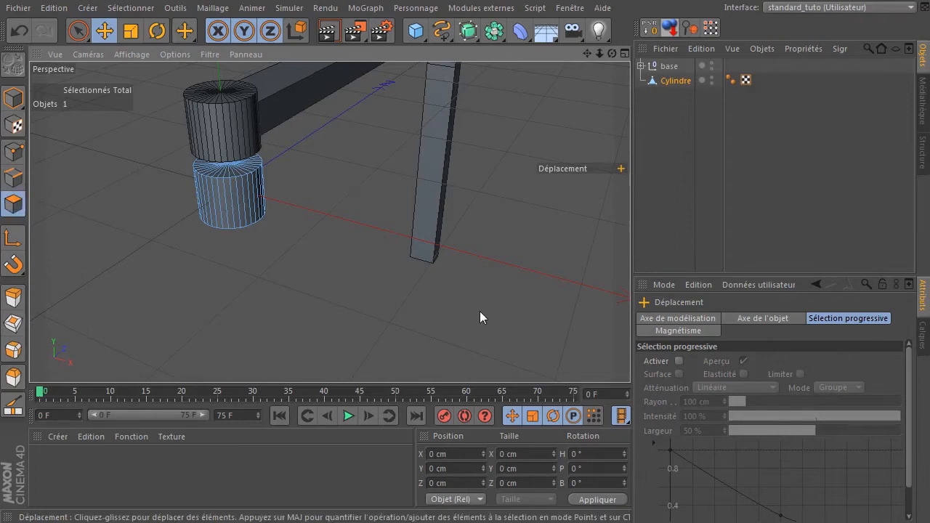
# Step: Cut a horizontal edge loop around the lower cylinder with the Knife in Boucle mode, at an offset of 50 %
pyautogui.press('k')
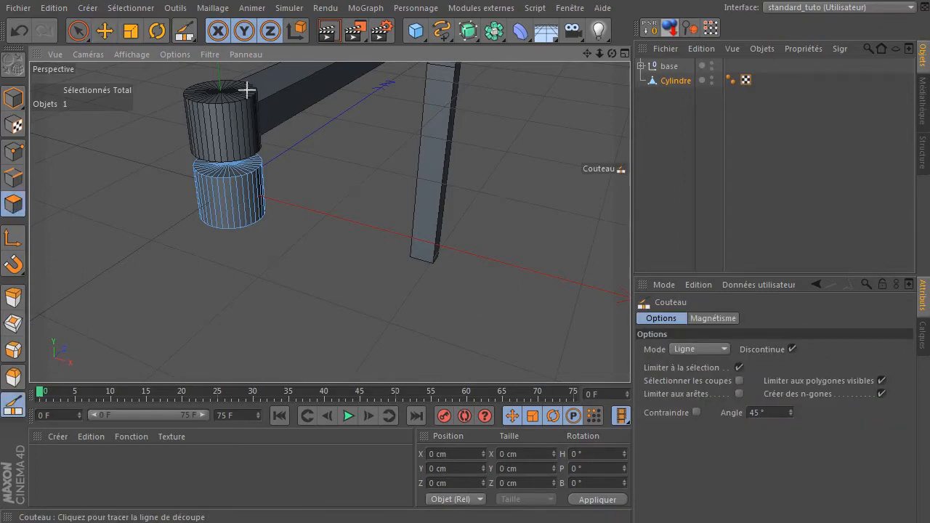
pyautogui.click(684, 350)
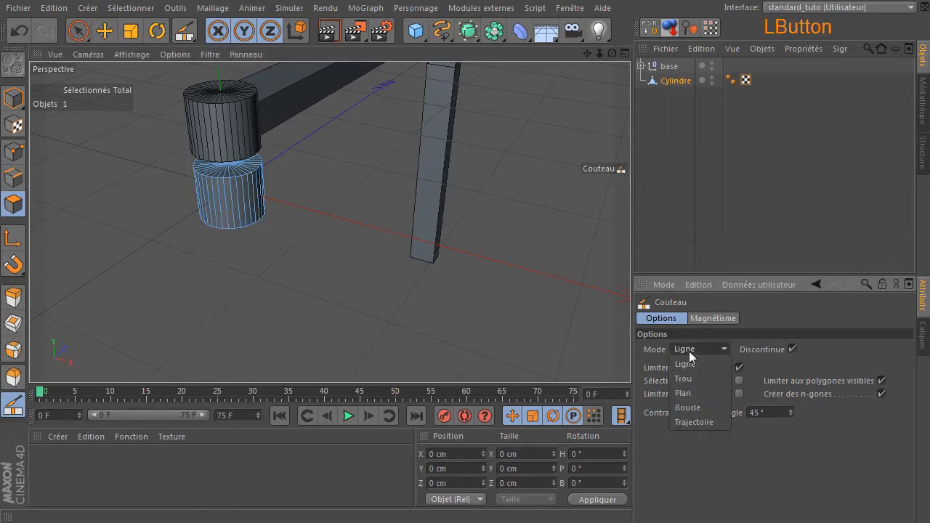
pyautogui.click(700, 405)
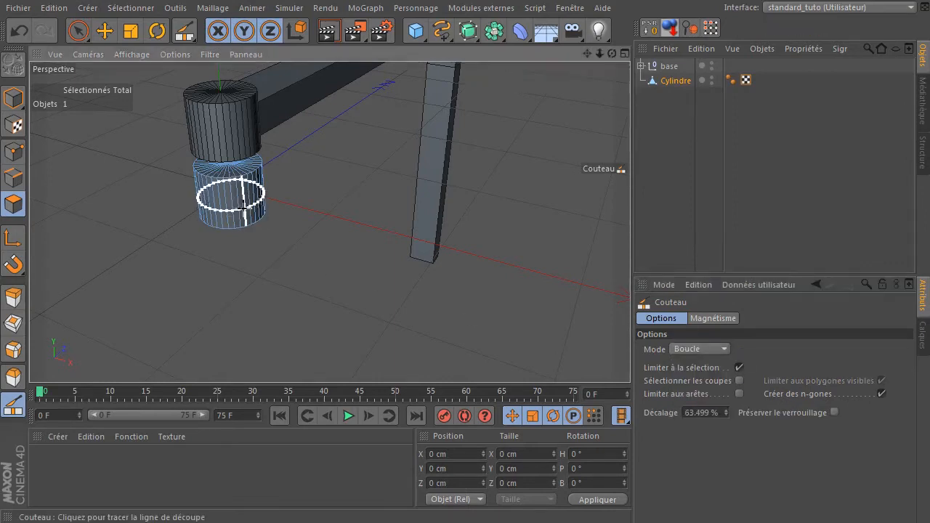
pyautogui.scroll(2, 241, 206)
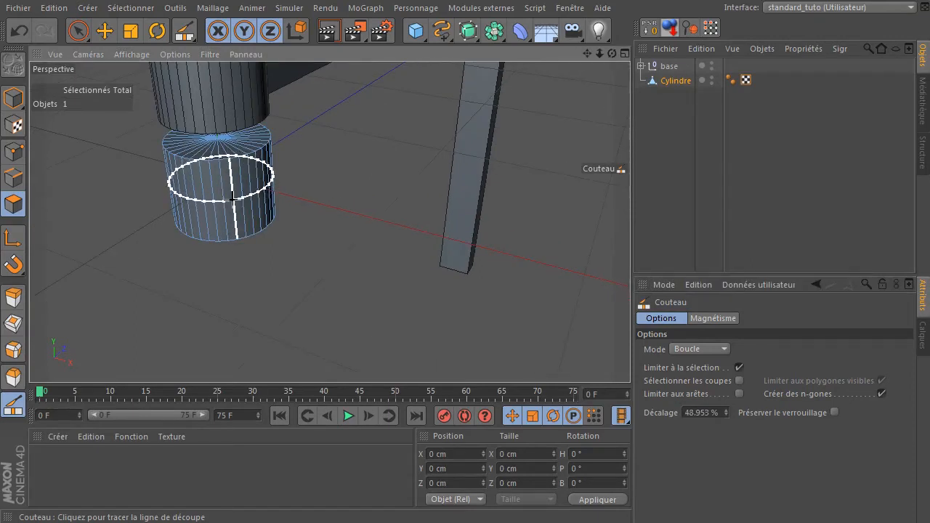
pyautogui.press('shift')
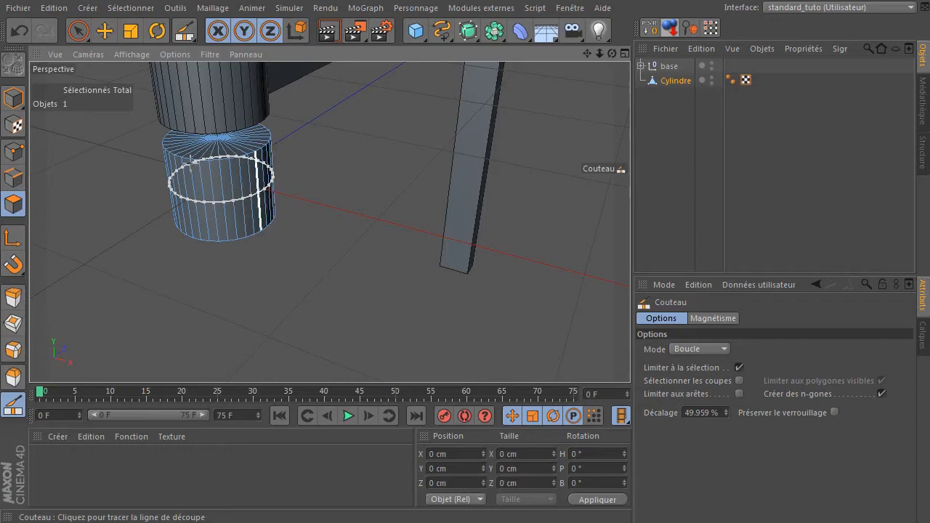
pyautogui.click(707, 411)
pyautogui.write('50')
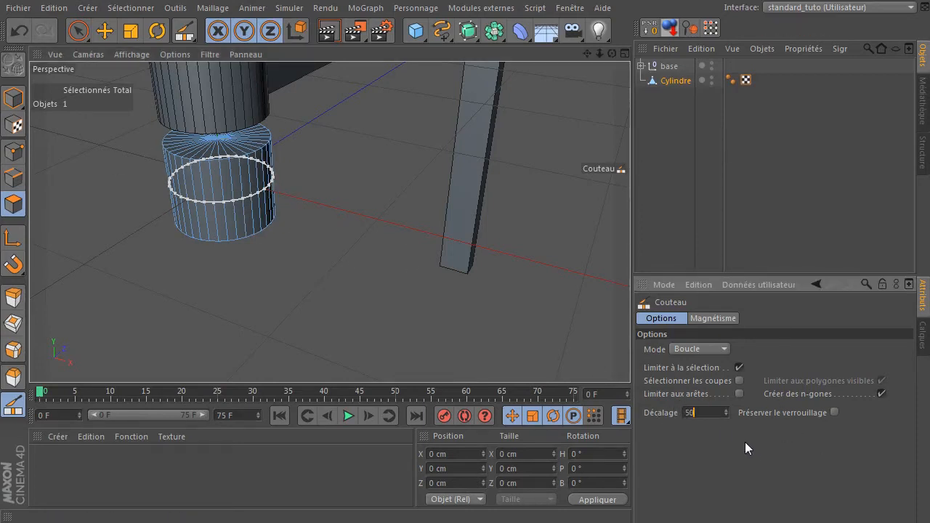
pyautogui.press('Return')
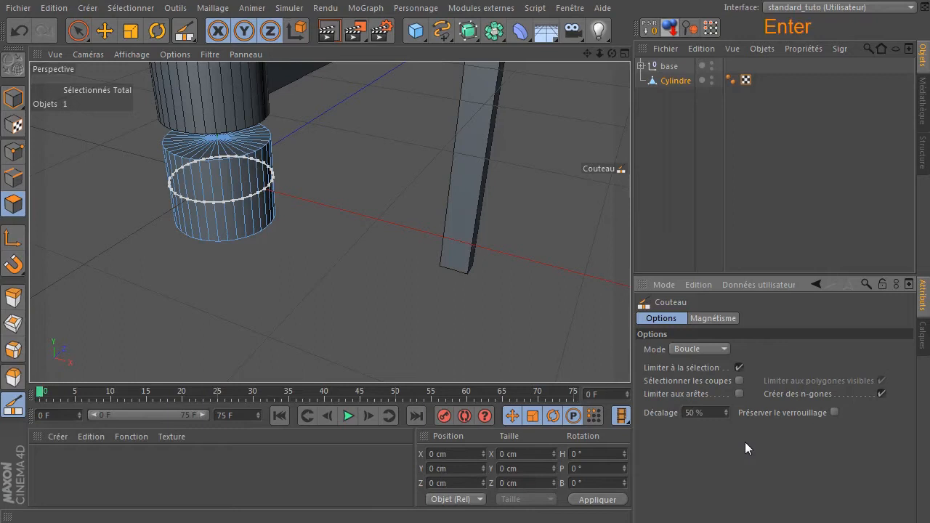
pyautogui.click(395, 315)
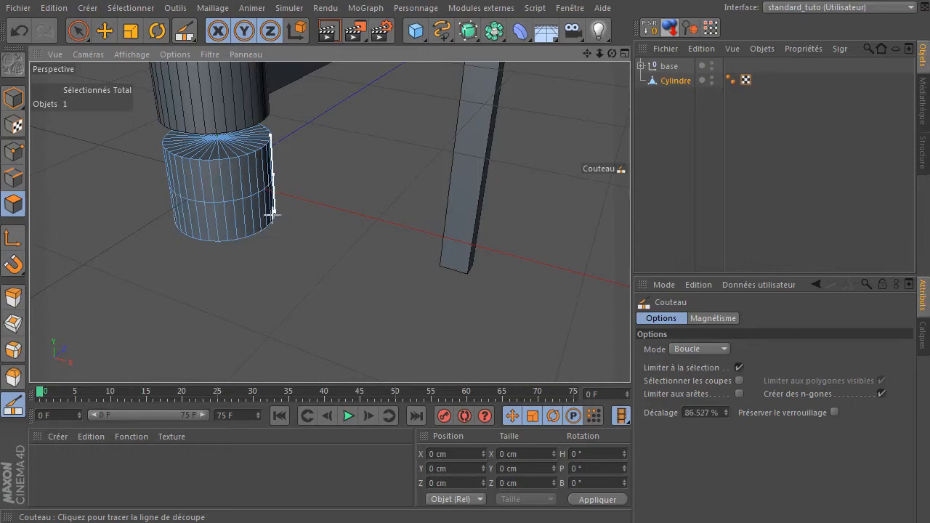
# Step: Select the horizontal edge loop around the middle of the lower cylinder with loop selection in edge mode
pyautogui.click(15, 179)
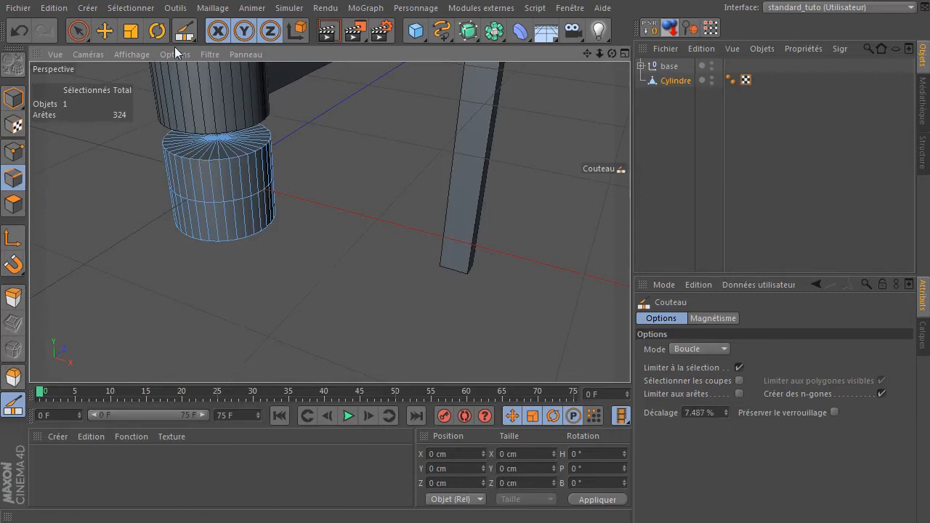
pyautogui.click(148, 11)
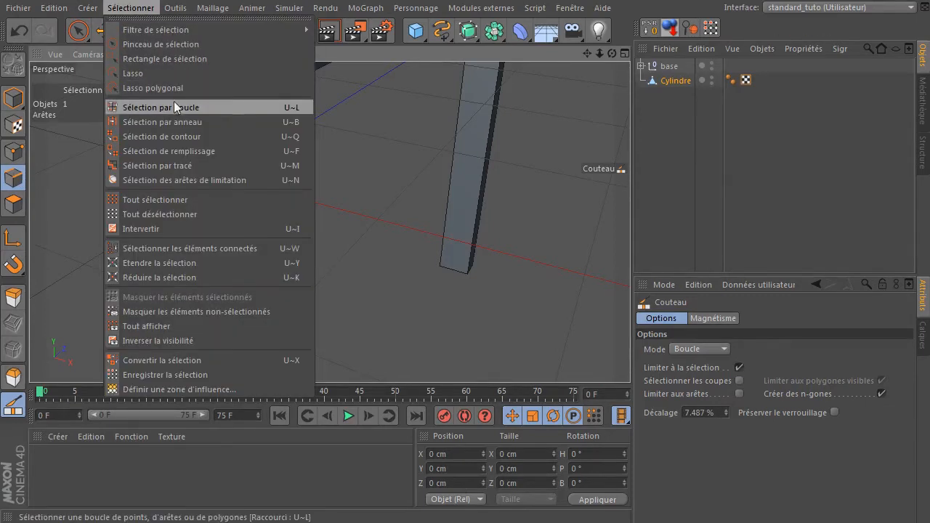
pyautogui.click(234, 108)
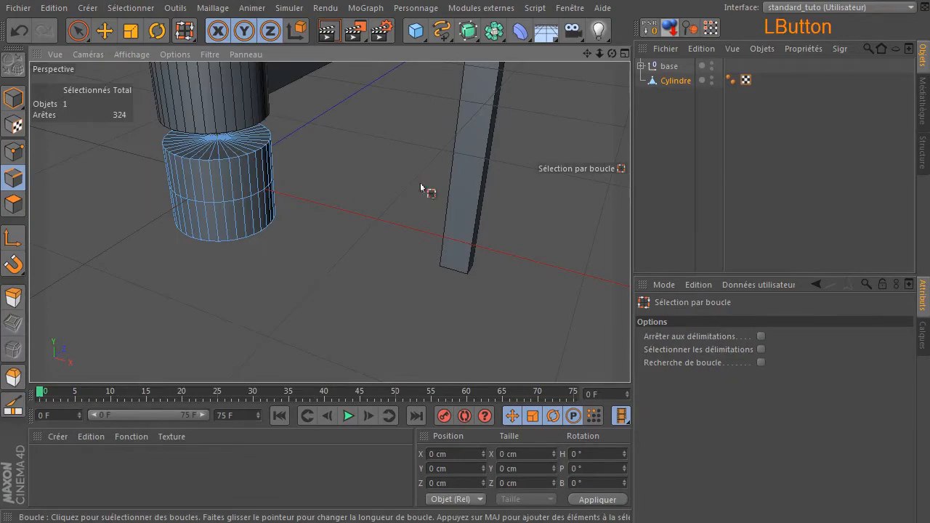
pyautogui.click(239, 202)
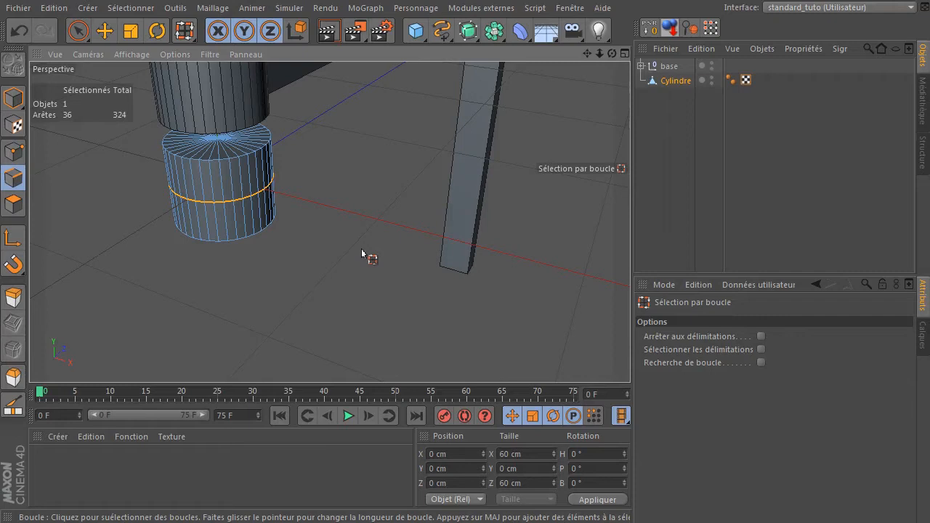
# Step: Bevel the selected edge loop with an inner offset of about 14.5 cm and return to polygon mode
pyautogui.click(199, 9)
pyautogui.moveTo(228, 64)
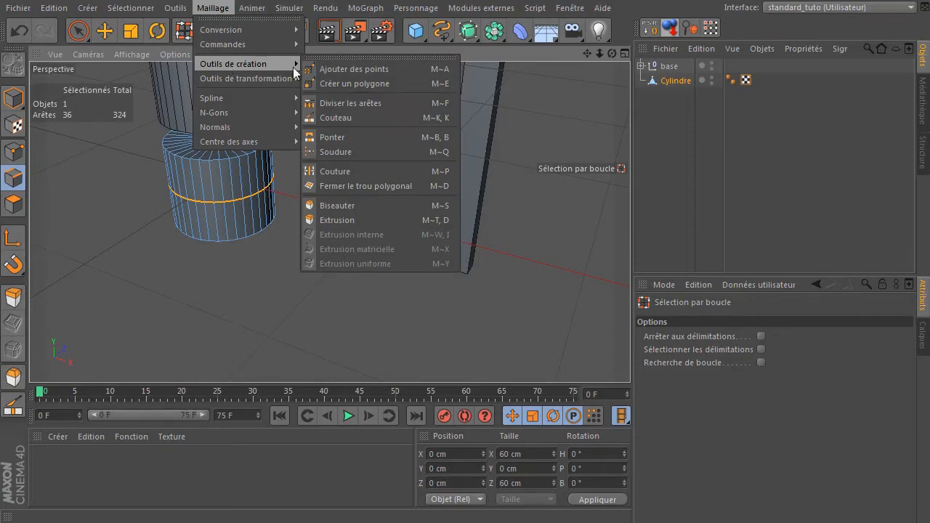
pyautogui.click(340, 206)
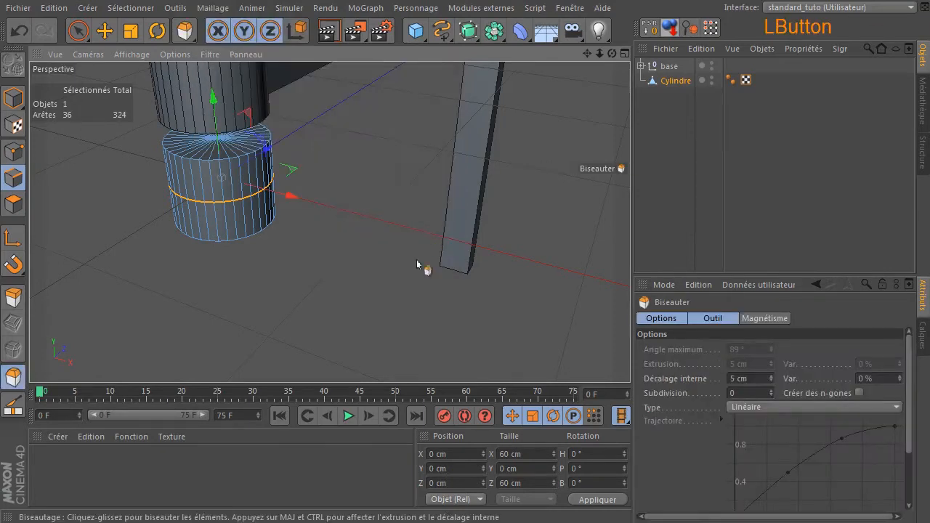
pyautogui.moveTo(285, 277); pyautogui.dragTo(336, 277)
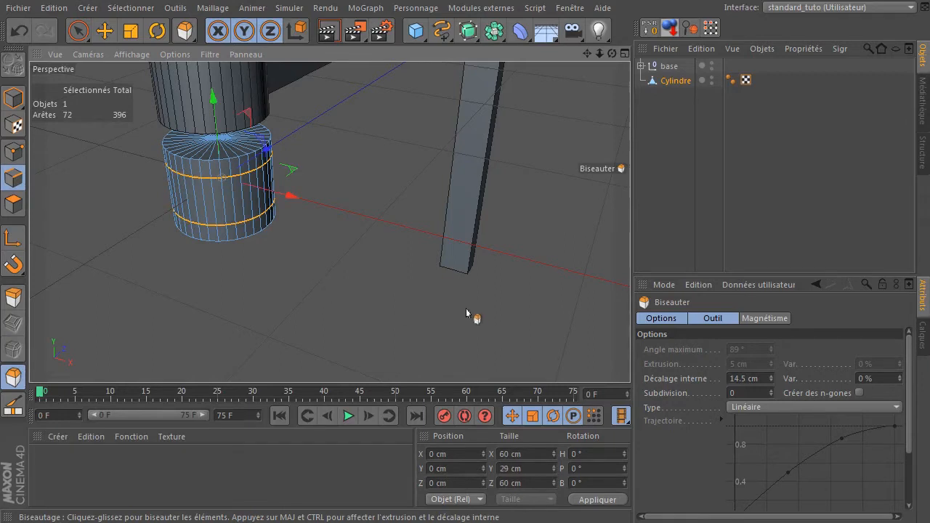
pyautogui.click(13, 204)
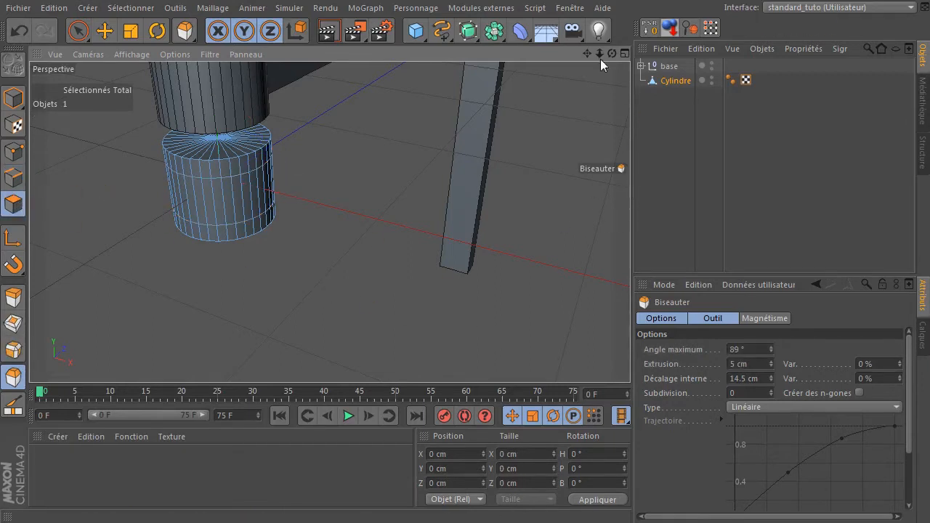
# Step: Select the ten middle-band polygons on the lower cylinder's positive X side with live selection
pyautogui.click(79, 30)
pyautogui.moveTo(613, 53); pyautogui.dragTo(582, 87)
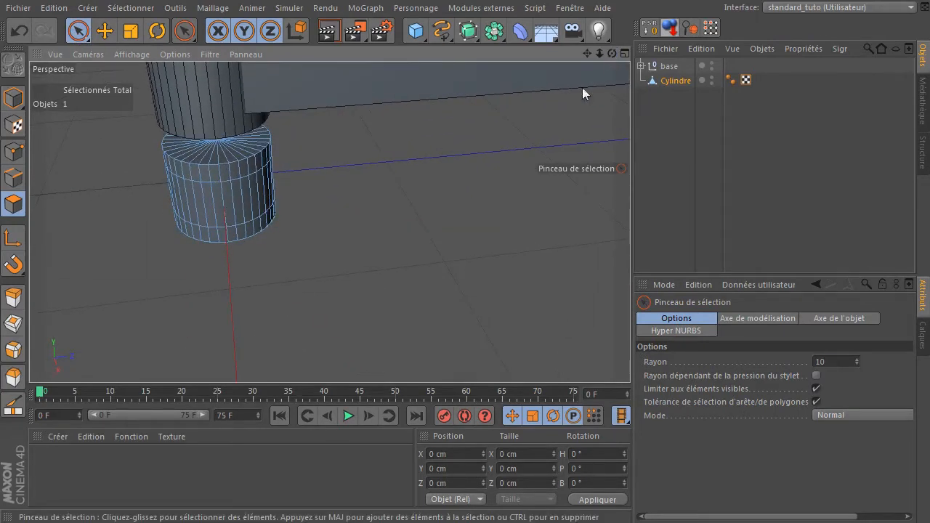
pyautogui.click(227, 204)
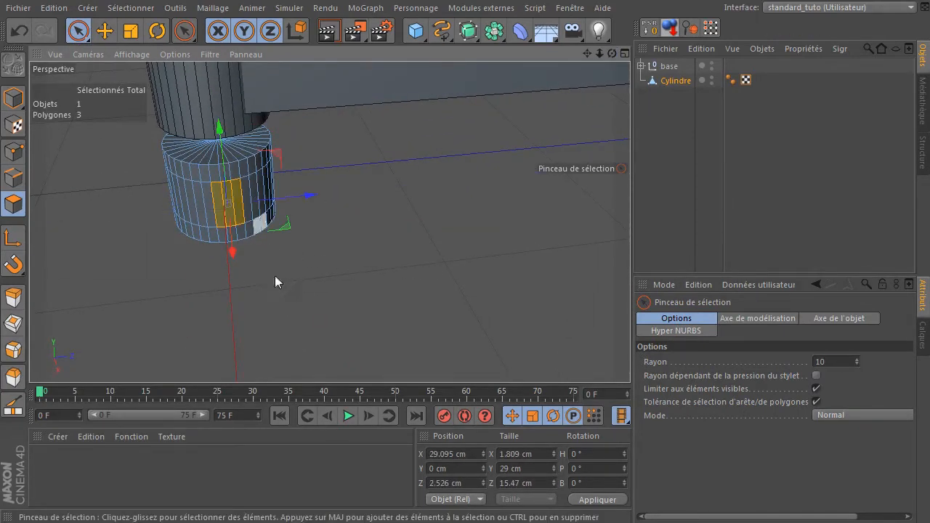
pyautogui.click(275, 275)
pyautogui.click(224, 207)
pyautogui.scroll(4, 229, 221)
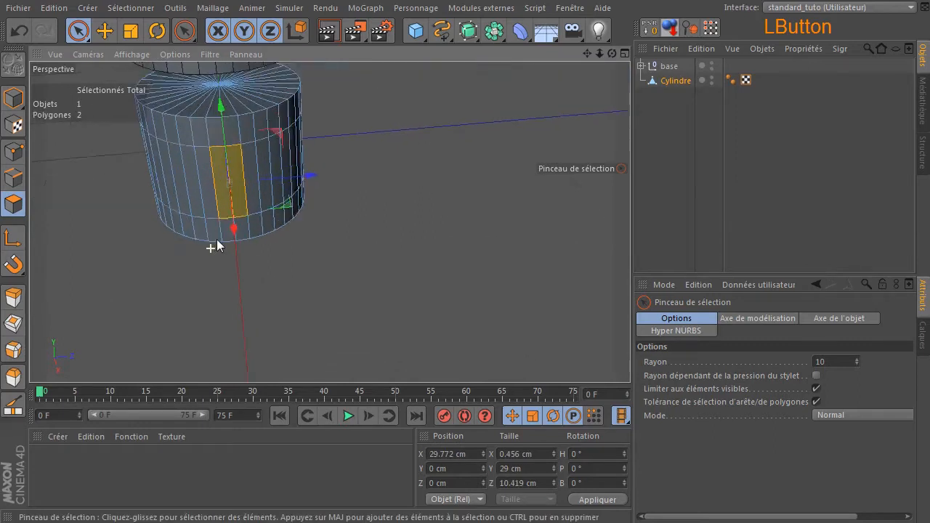
pyautogui.keyDown('shift'); pyautogui.click(274, 186); pyautogui.keyUp('shift')
pyautogui.moveTo(274, 185)
pyautogui.keyDown('shift'); pyautogui.mouseDown()
pyautogui.moveTo(166, 172)
pyautogui.moveTo(296, 158)
pyautogui.mouseUp(); pyautogui.keyUp('shift')
pyautogui.keyDown('shift'); pyautogui.click(294, 166); pyautogui.keyUp('shift')
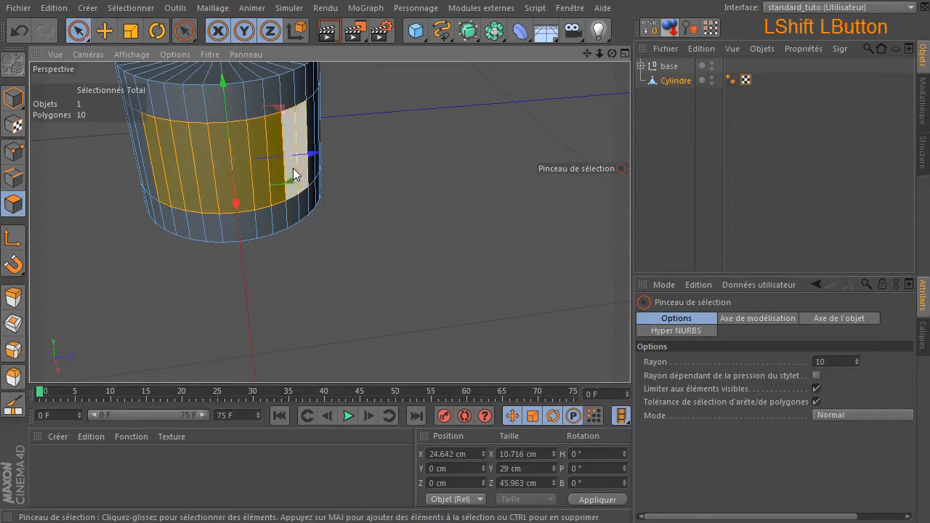
# Step: Extrude the selected polygons along the X axis to about X = 352 cm to form the arm, and clear the selection
pyautogui.moveTo(615, 56)
pyautogui.mouseDown()
pyautogui.moveTo(585, 55)
pyautogui.moveTo(598, 55)
pyautogui.mouseUp()
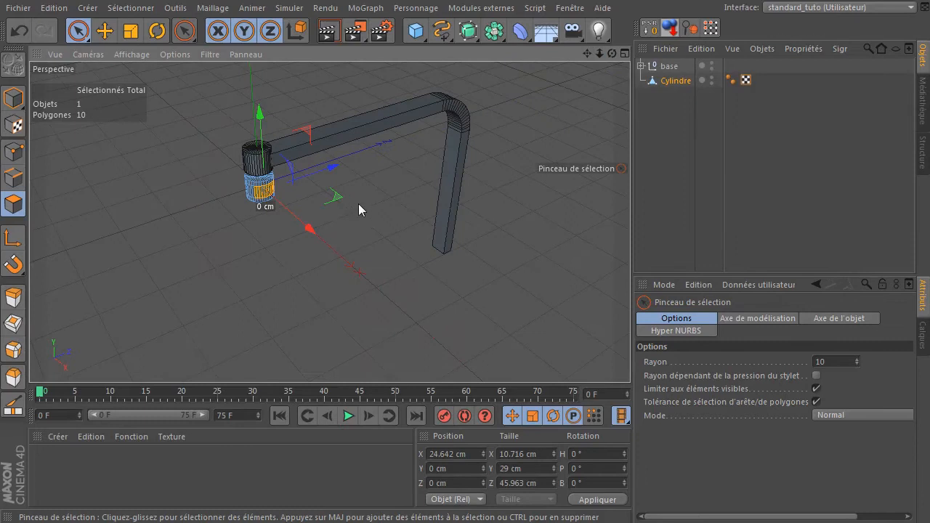
pyautogui.click(104, 30)
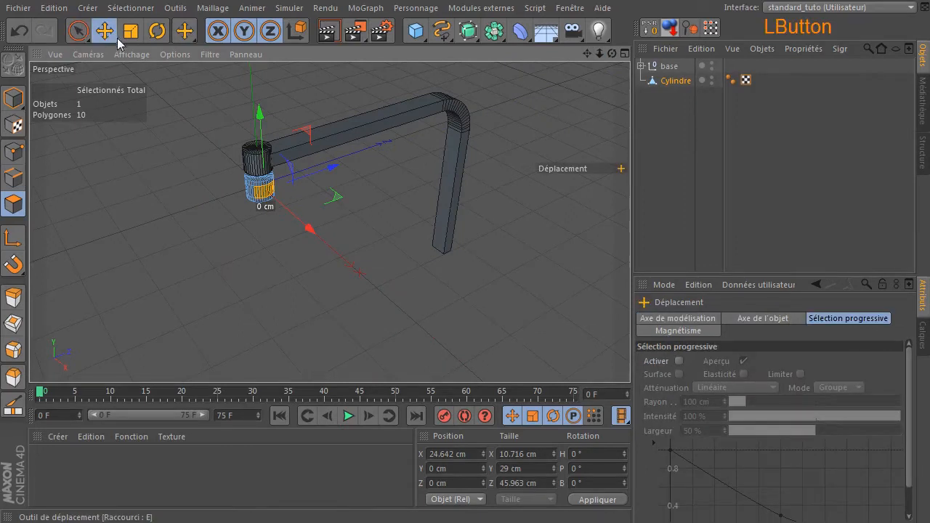
pyautogui.press('ctrl')
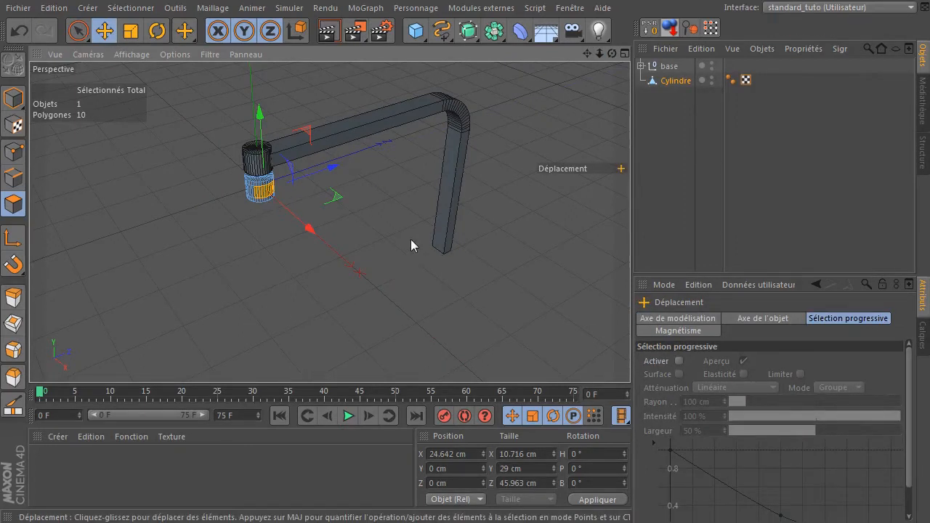
pyautogui.keyDown('ctrl'); pyautogui.moveTo(309, 229); pyautogui.dragTo(435, 292); pyautogui.keyUp('ctrl')
pyautogui.moveTo(611, 53); pyautogui.dragTo(611, 80)
pyautogui.moveTo(359, 271); pyautogui.dragTo(359, 272)
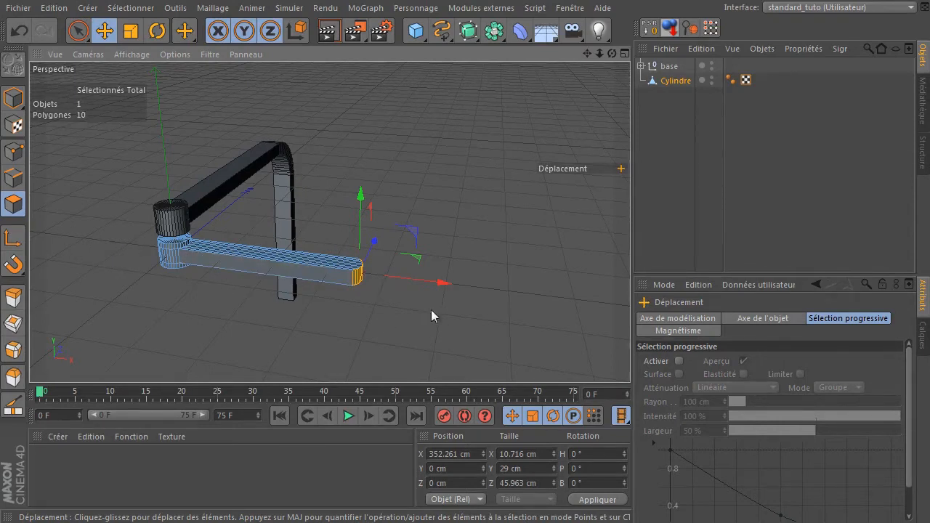
pyautogui.click(79, 30)
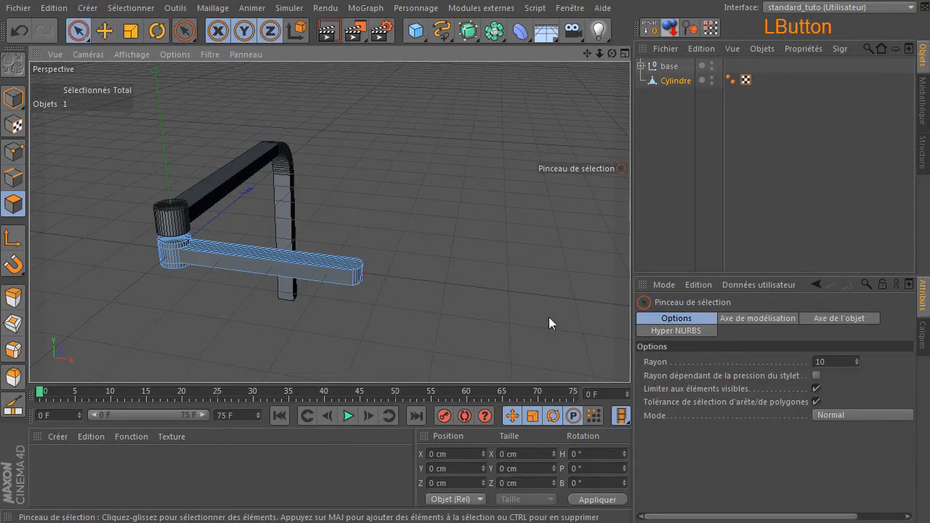
# Step: Hide the base group in the viewport and show the cylinder with its arm in the full-size Haut view
pyautogui.moveTo(611, 53)
pyautogui.mouseDown()
pyautogui.moveTo(582, 73)
pyautogui.moveTo(616, 64)
pyautogui.moveTo(609, 57)
pyautogui.mouseUp()
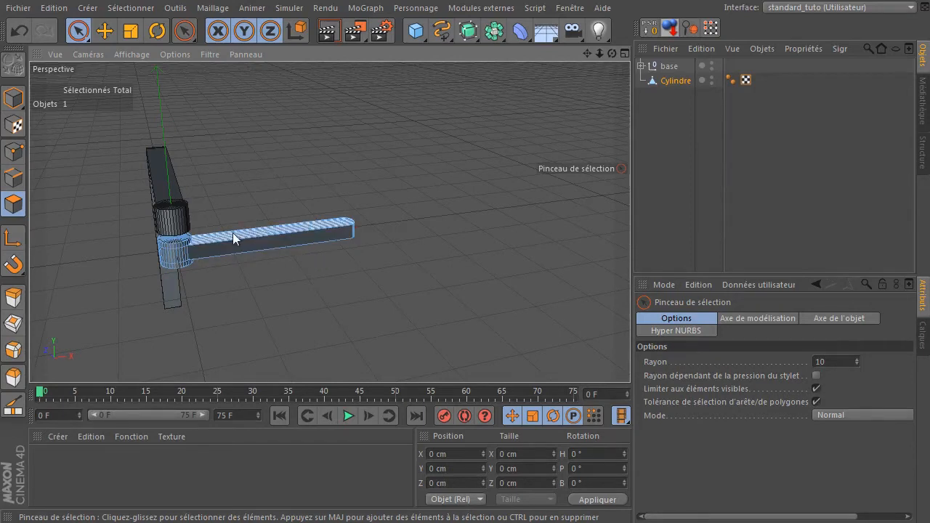
pyautogui.click(712, 66)
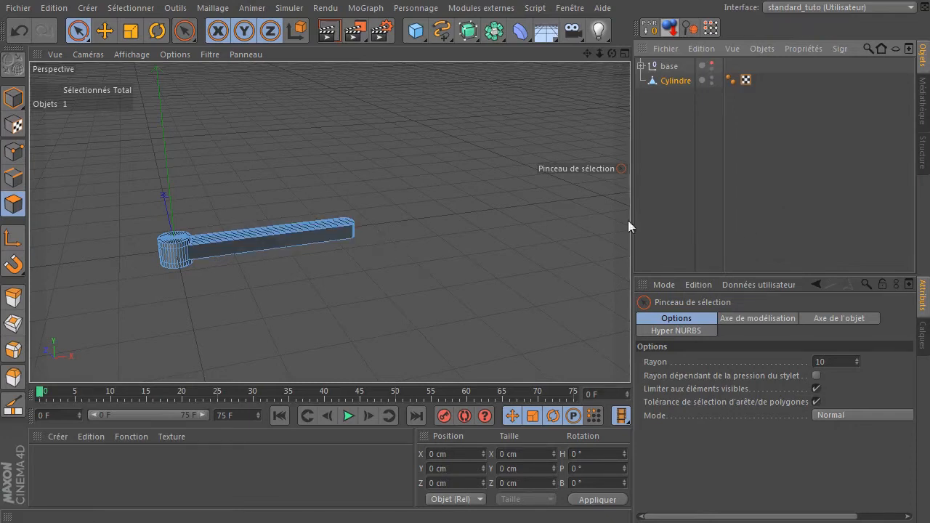
pyautogui.middleClick(332, 208)
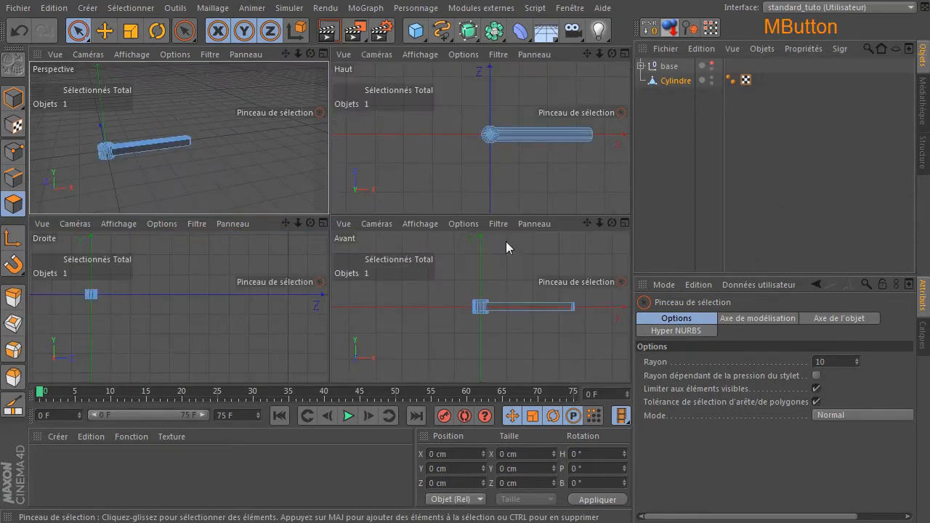
pyautogui.click(681, 82)
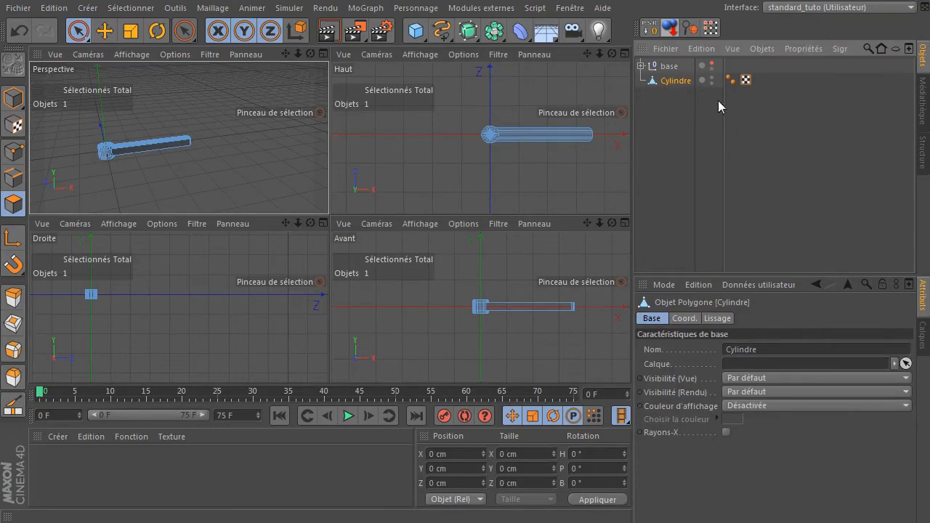
pyautogui.middleClick(476, 159)
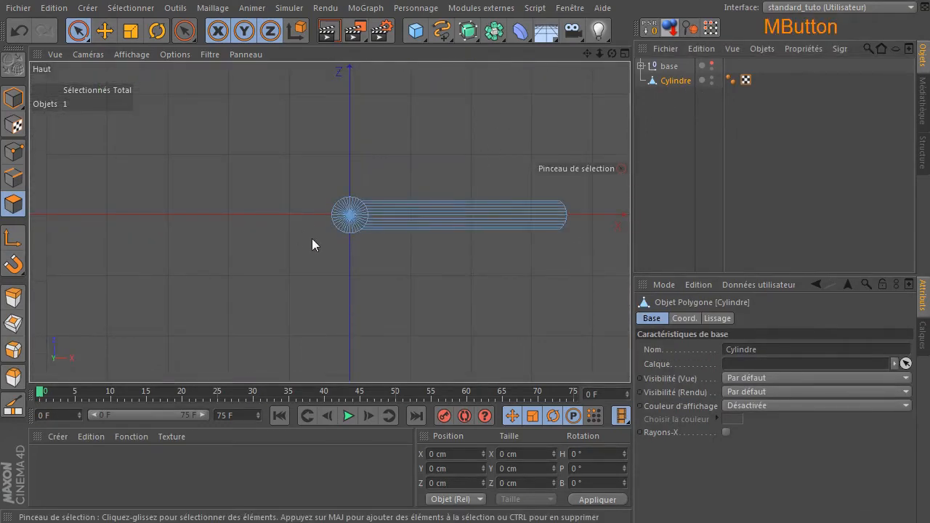
pyautogui.scroll(6, 312, 245)
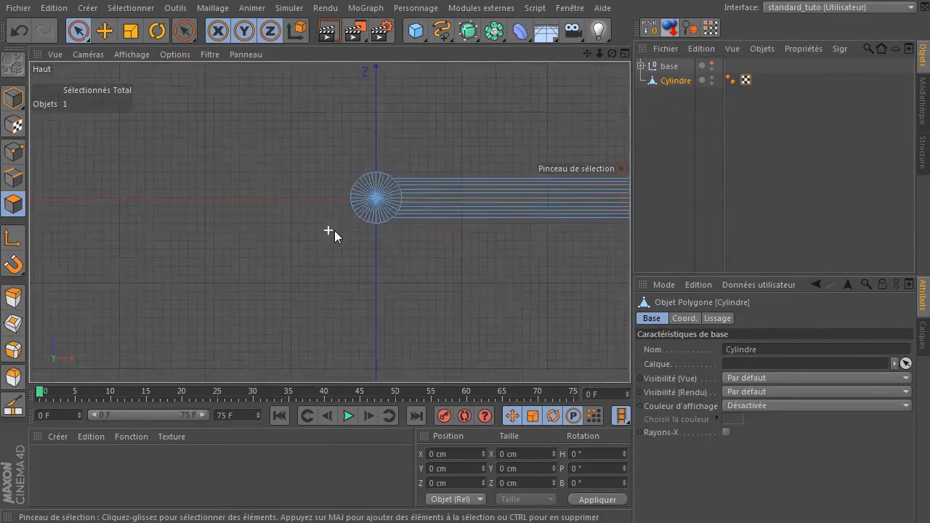
# Step: Switch to point mode and turn off Limiter aux éléments visibles for rectangle selection
pyautogui.click(13, 152)
pyautogui.moveTo(588, 55); pyautogui.dragTo(327, 222)
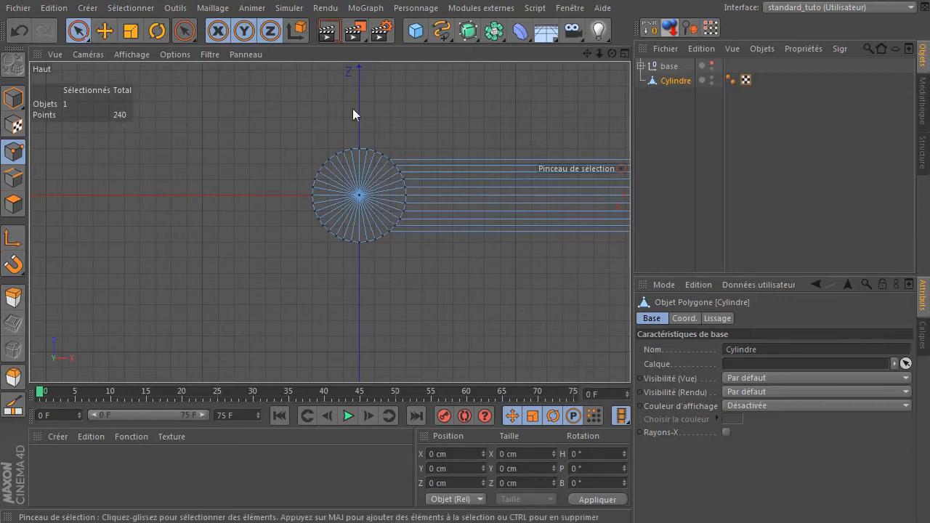
pyautogui.click(78, 31)
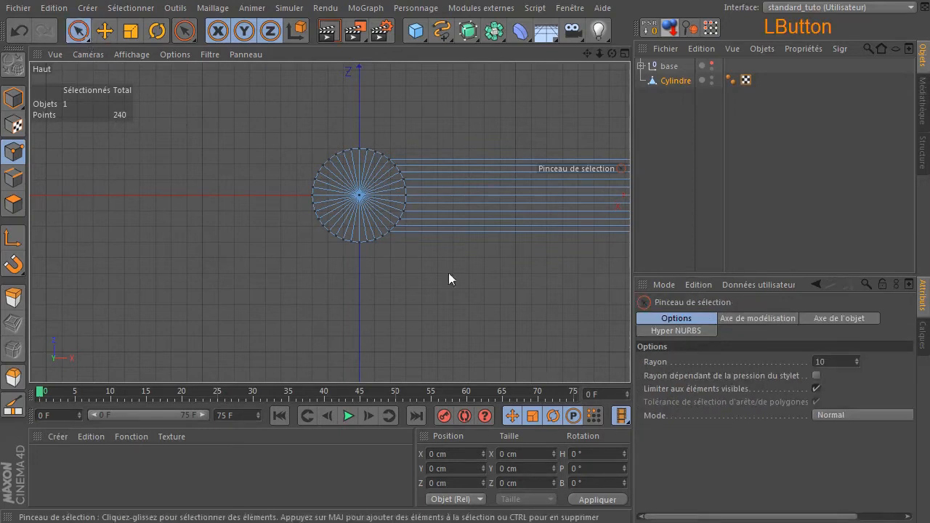
pyautogui.click(815, 389)
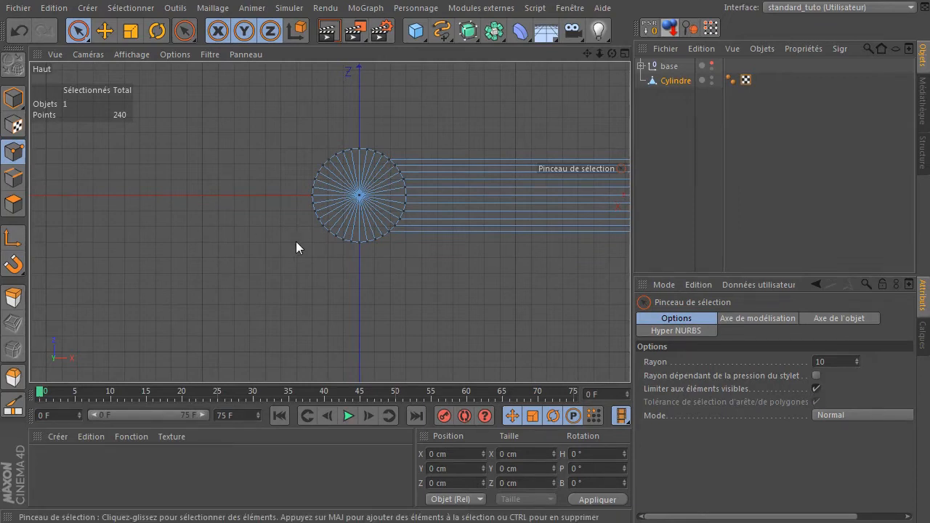
pyautogui.moveTo(79, 31); pyautogui.dragTo(132, 78)
pyautogui.click(132, 72)
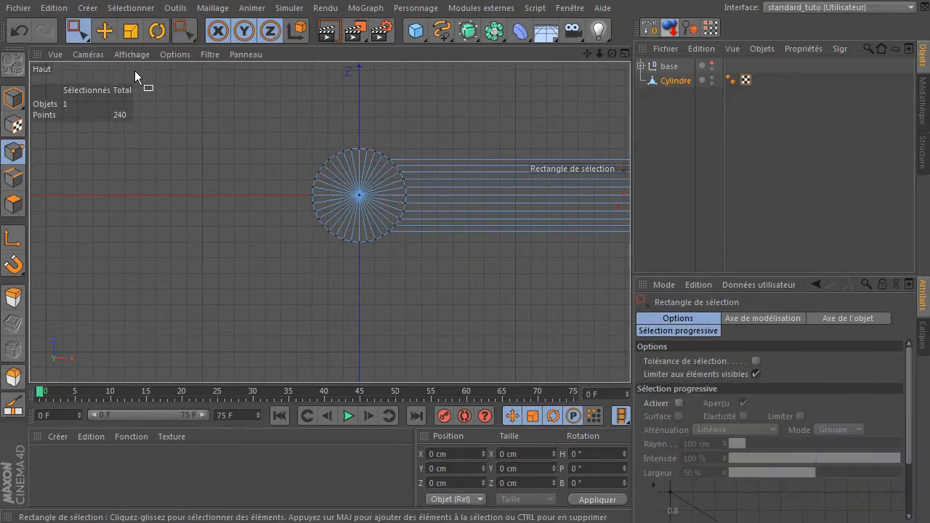
pyautogui.click(756, 375)
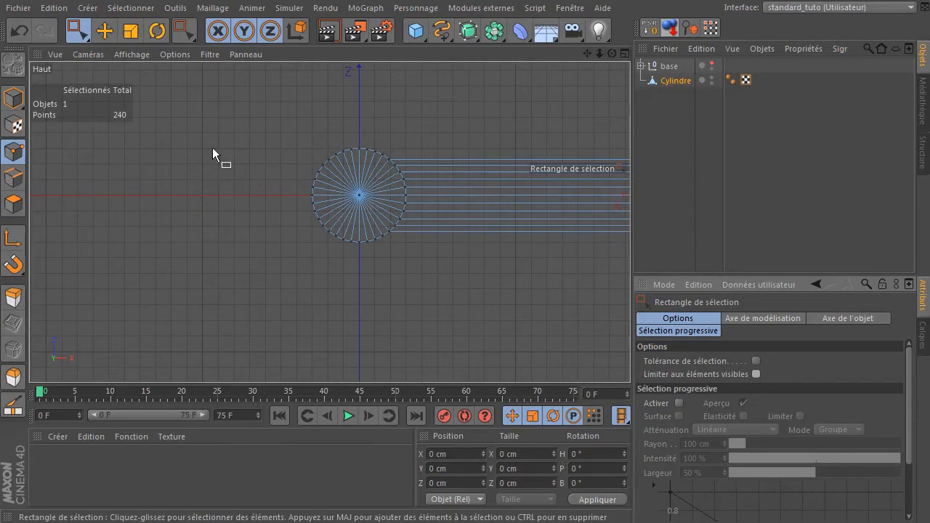
# Step: Select six points on the cylinder's rim with visible-only live selection and check the selected points in perspective
pyautogui.moveTo(79, 31); pyautogui.dragTo(105, 51)
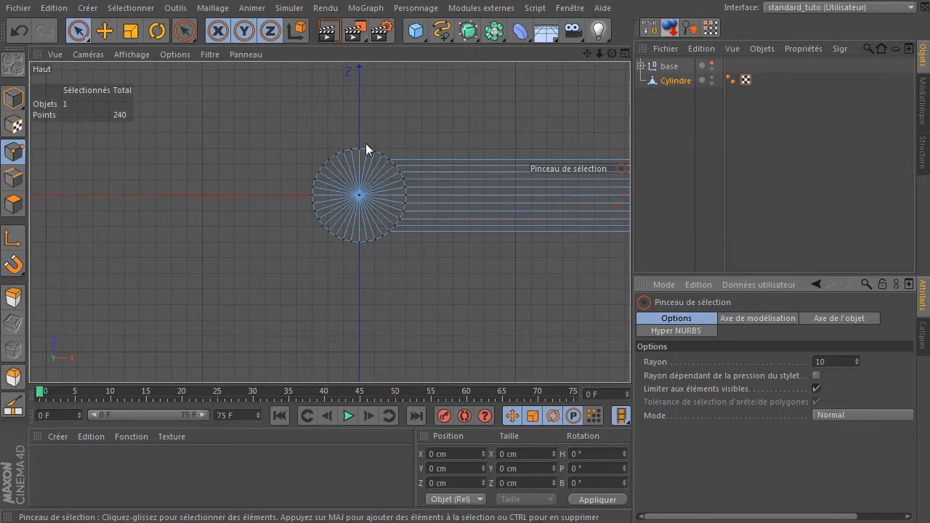
pyautogui.moveTo(319, 170); pyautogui.dragTo(341, 158)
pyautogui.middleClick(460, 125)
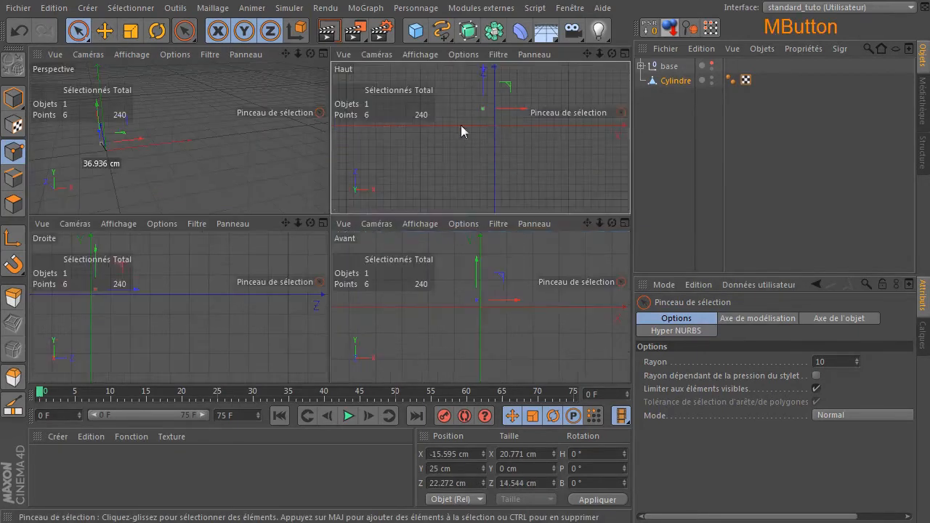
pyautogui.middleClick(127, 125)
pyautogui.moveTo(612, 53); pyautogui.dragTo(726, 44)
pyautogui.middleClick(484, 174)
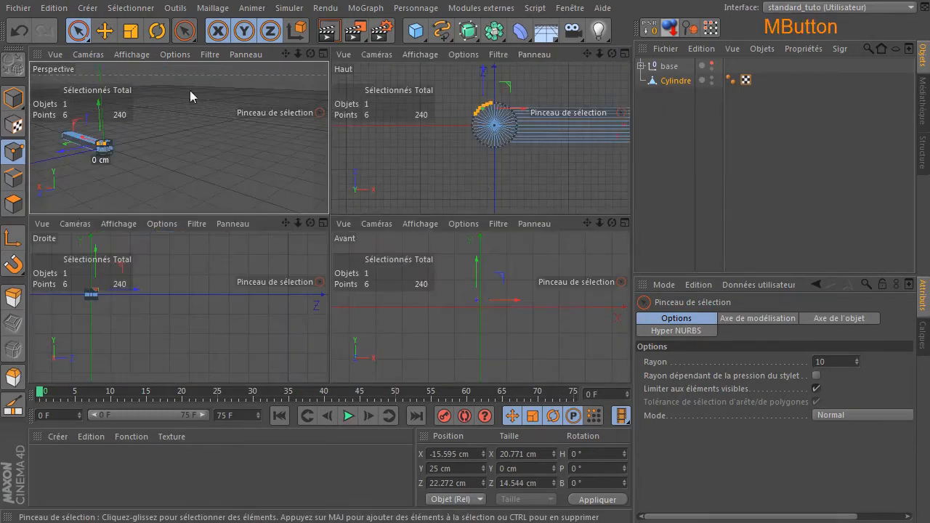
pyautogui.middleClick(436, 105)
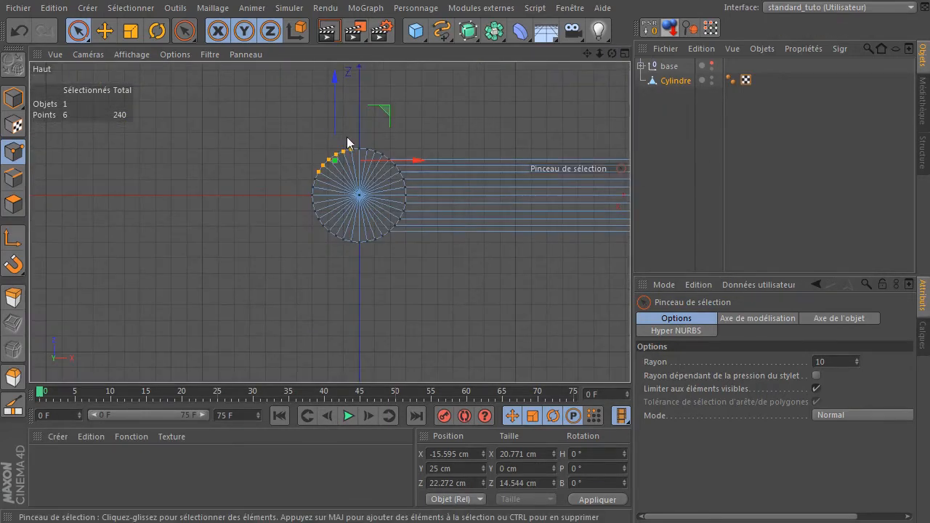
# Step: Rectangle-select the same rim points through the cylinder's full height and check the selection in perspective
pyautogui.moveTo(79, 31); pyautogui.dragTo(131, 75)
pyautogui.moveTo(278, 137); pyautogui.dragTo(353, 179)
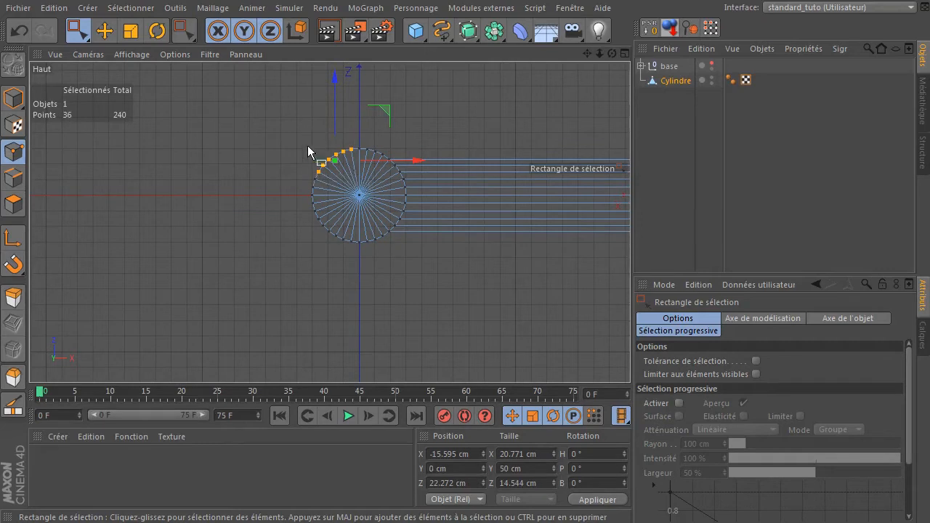
pyautogui.middleClick(238, 157)
pyautogui.middleClick(168, 193)
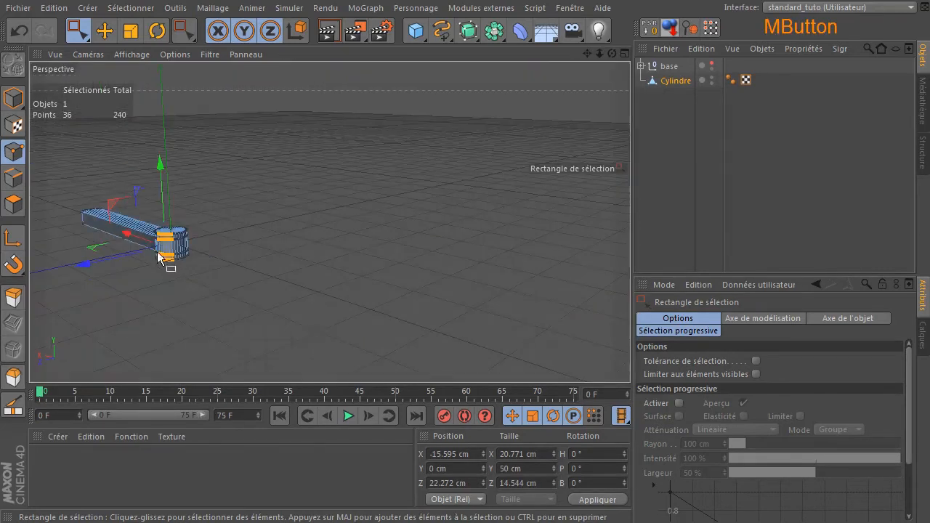
pyautogui.scroll(4, 145, 255)
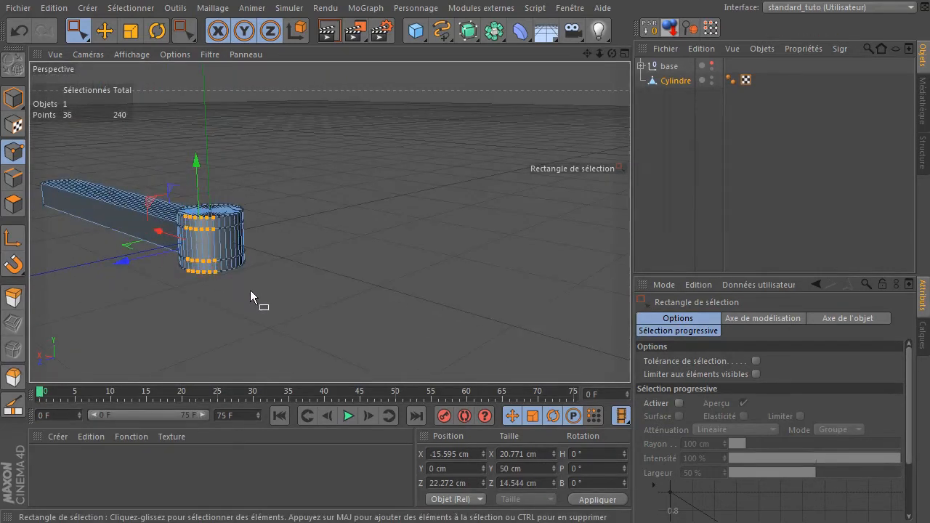
pyautogui.scroll(-2, 249, 290)
pyautogui.middleClick(222, 106)
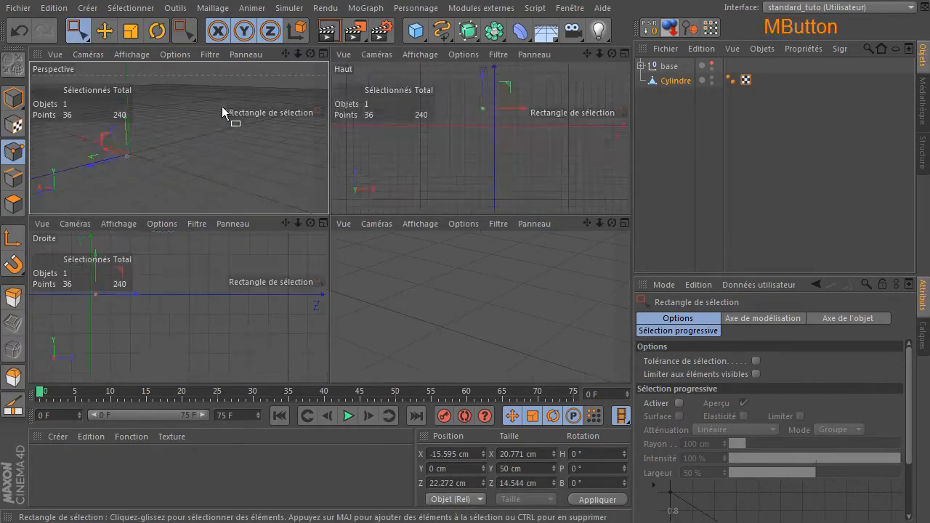
pyautogui.middleClick(453, 167)
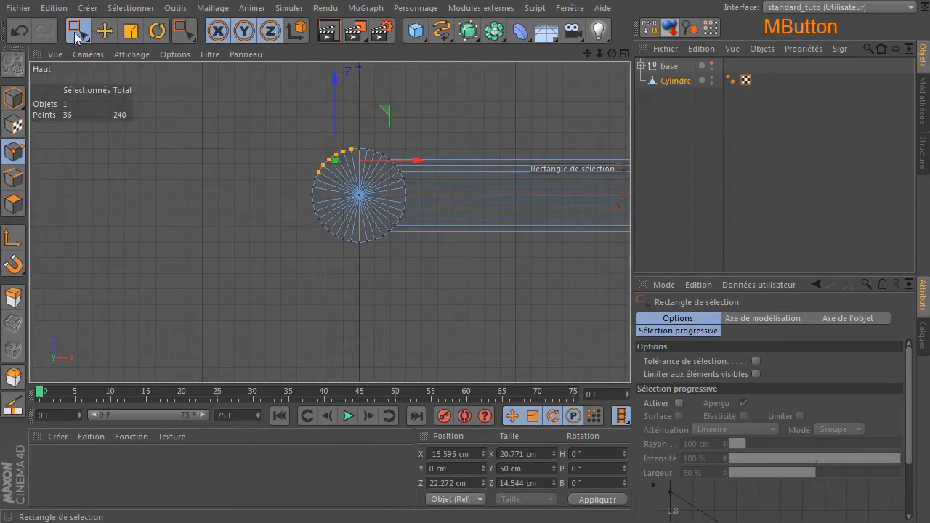
# Step: Rectangle-select all cylinder points on the negative X side in the Haut view, delete them, and return to live selection
pyautogui.click(77, 38)
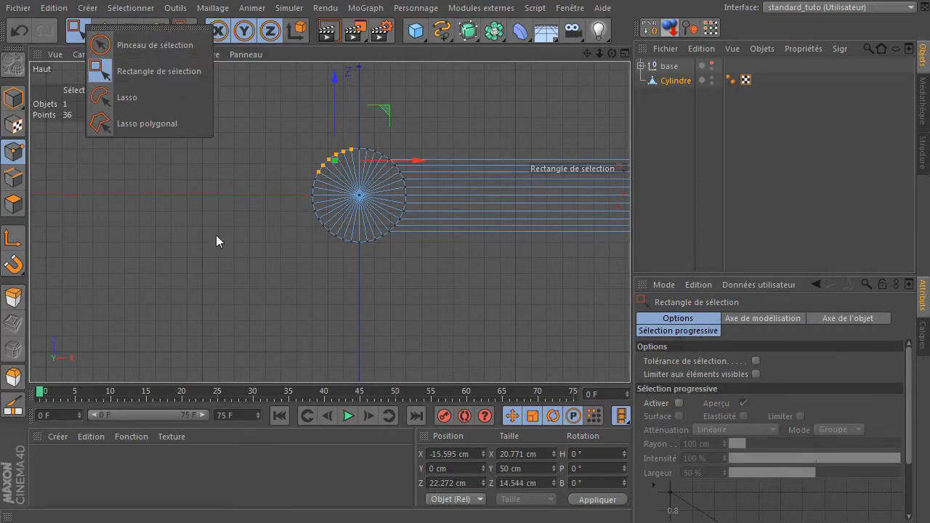
pyautogui.click(142, 73)
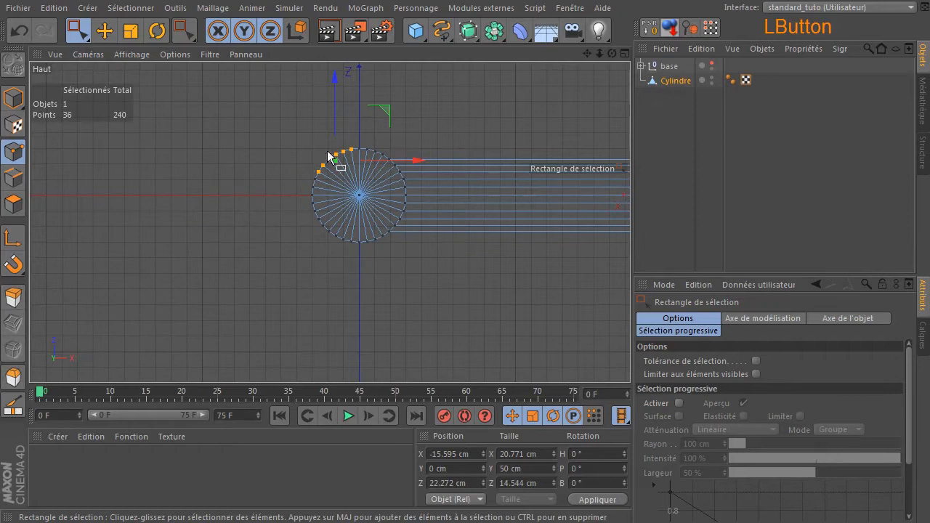
pyautogui.scroll(2, 257, 158)
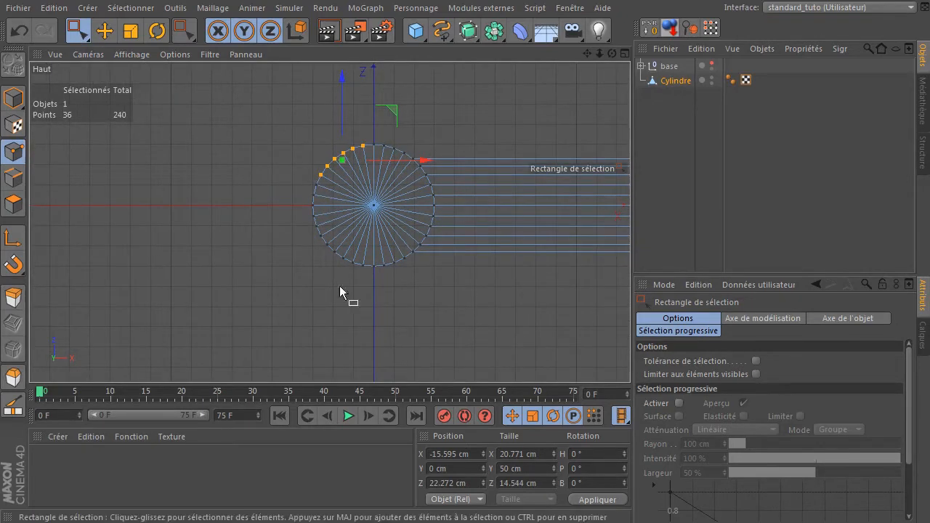
pyautogui.moveTo(235, 95); pyautogui.dragTo(371, 305)
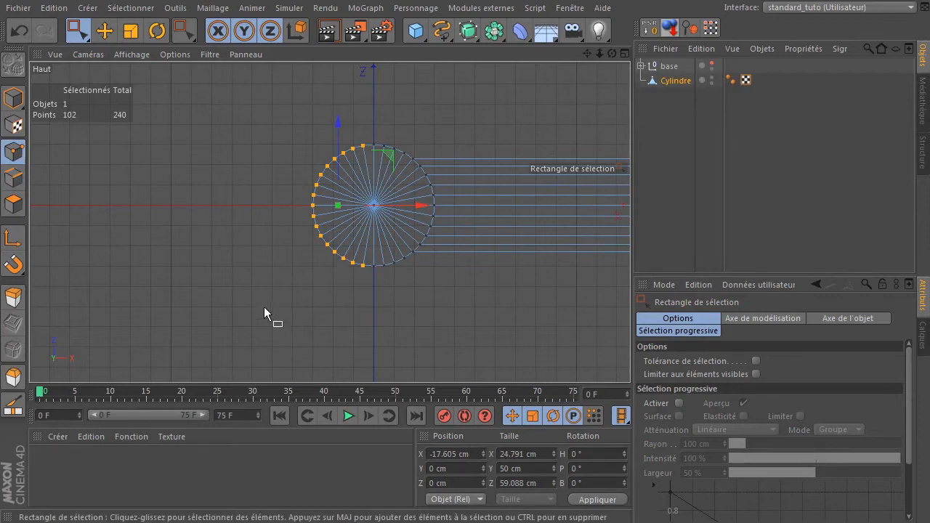
pyautogui.press('Delete')
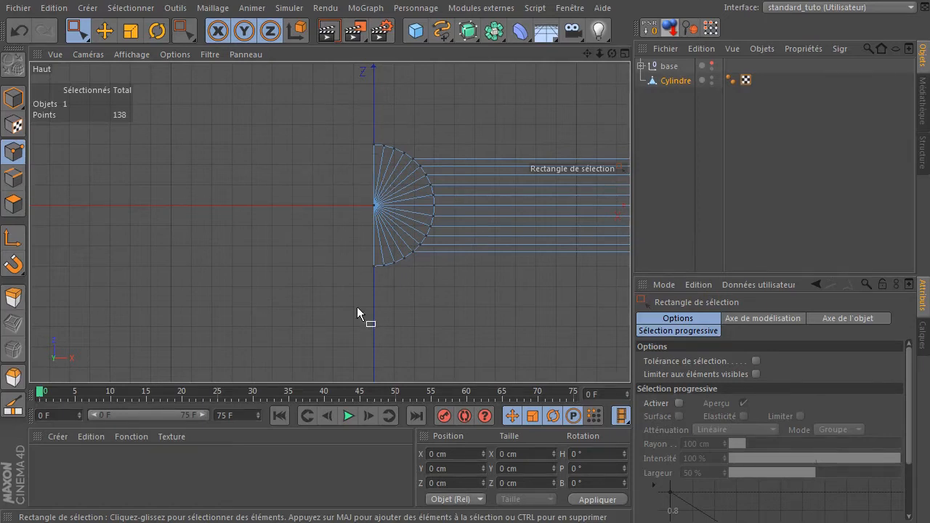
pyautogui.moveTo(77, 31); pyautogui.dragTo(113, 41)
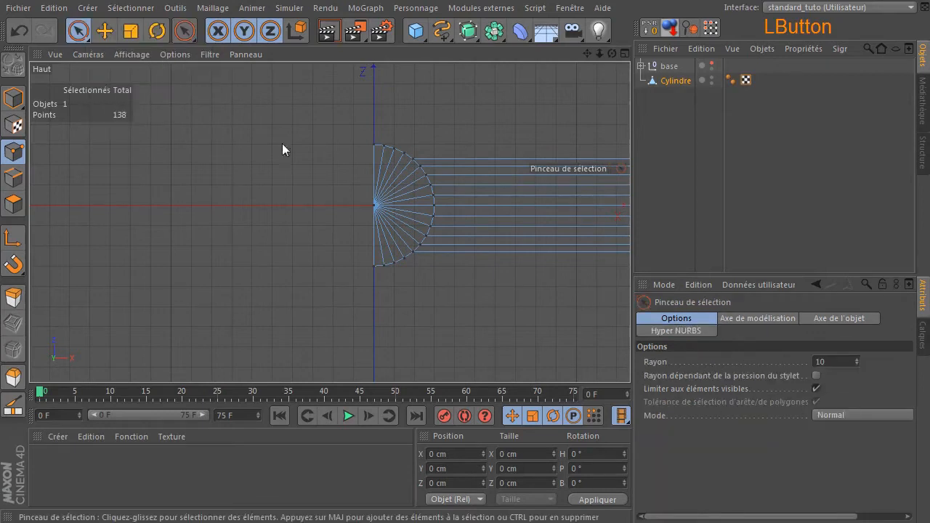
# Step: Return to object mode and duplicate the halved Cylindre in the object hierarchy
pyautogui.middleClick(277, 212)
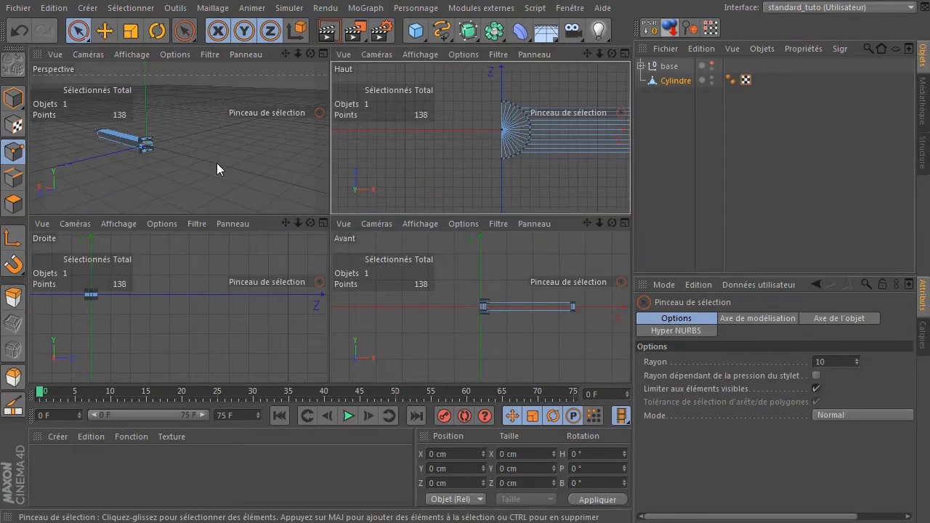
pyautogui.moveTo(309, 54); pyautogui.dragTo(163, 178)
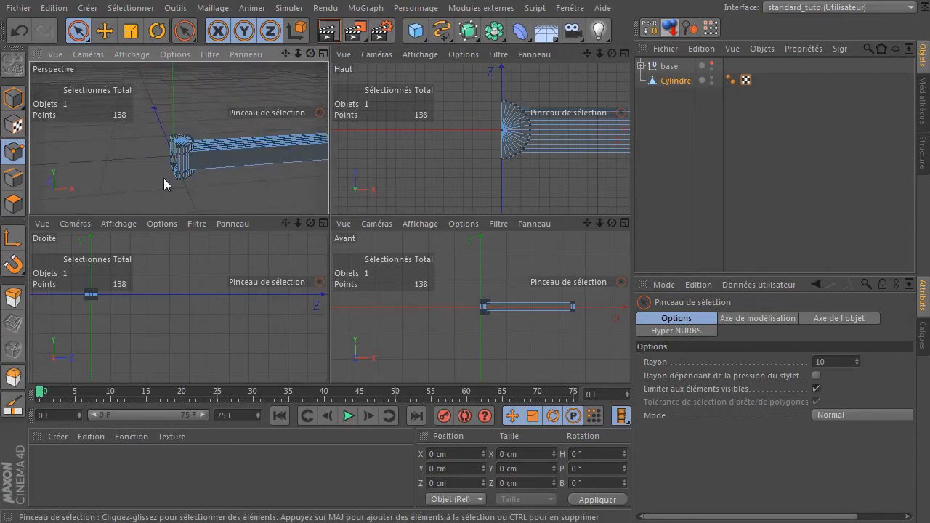
pyautogui.moveTo(245, 158); pyautogui.dragTo(262, 143)
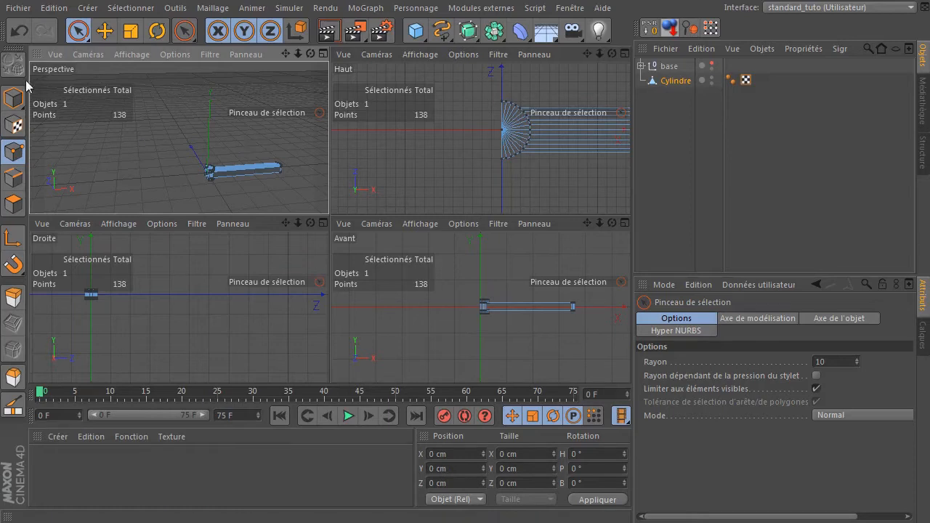
pyautogui.click(17, 99)
pyautogui.middleClick(266, 162)
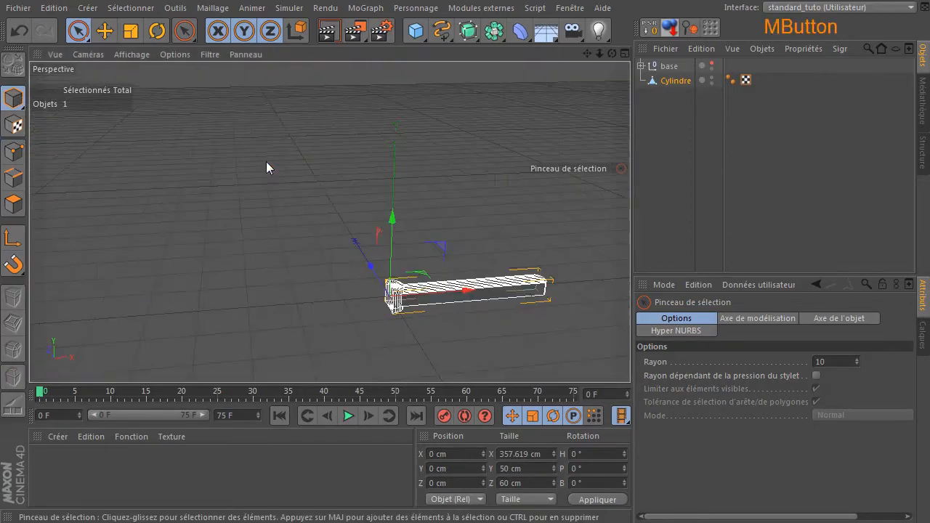
pyautogui.moveTo(587, 54); pyautogui.dragTo(540, 34)
pyautogui.moveTo(329, 221); pyautogui.dragTo(594, 58)
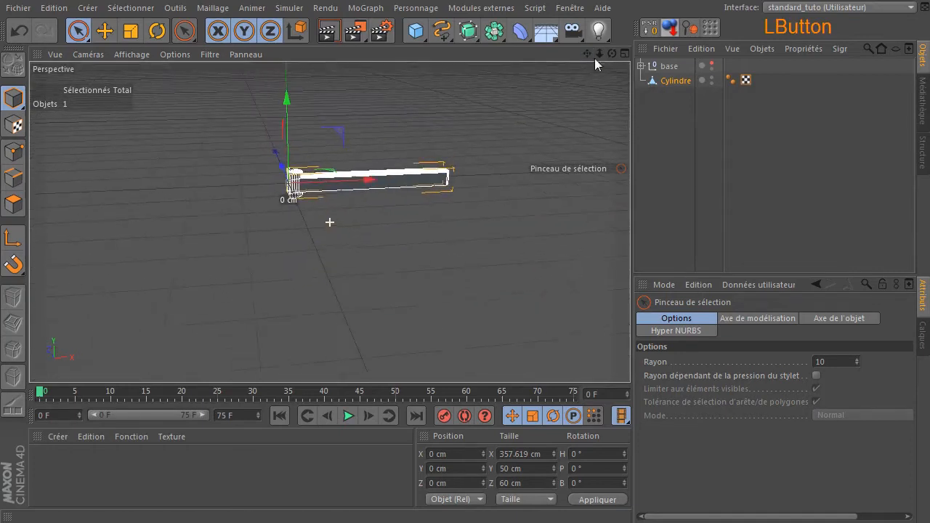
pyautogui.click(689, 83)
pyautogui.keyDown('ctrl'); pyautogui.moveTo(672, 82); pyautogui.dragTo(667, 124); pyautogui.keyUp('ctrl')
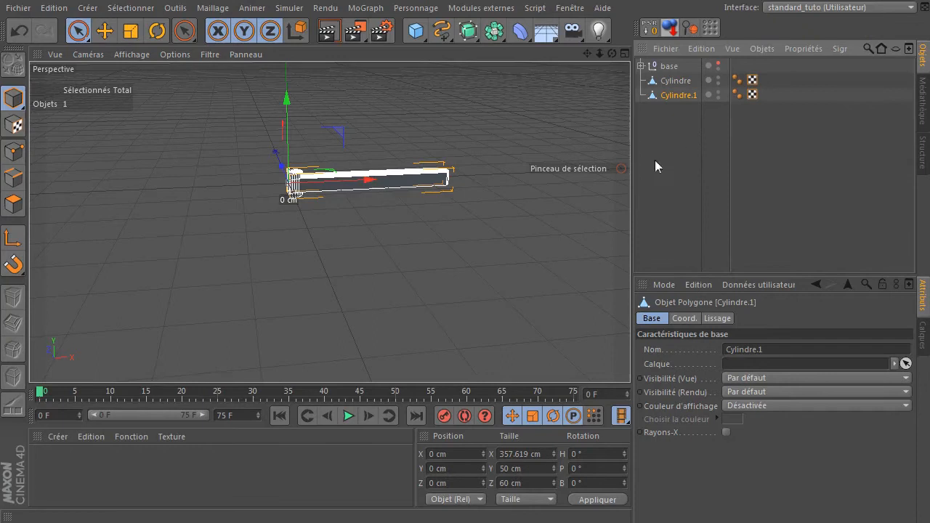
# Step: Move the duplicate Cylindre.1 straight down below the original in the Avant view, to about Y -65.5 cm
pyautogui.middleClick(252, 172)
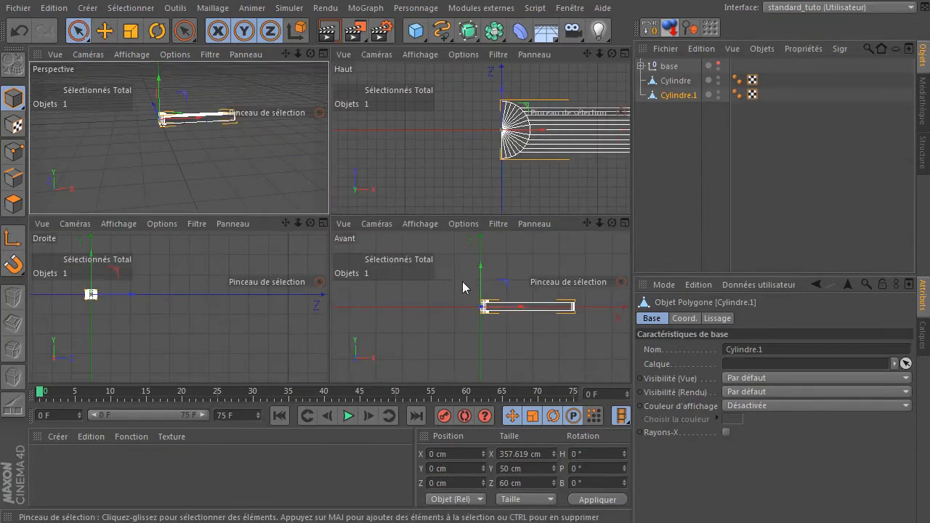
pyautogui.middleClick(510, 286)
pyautogui.moveTo(332, 145); pyautogui.dragTo(326, 184)
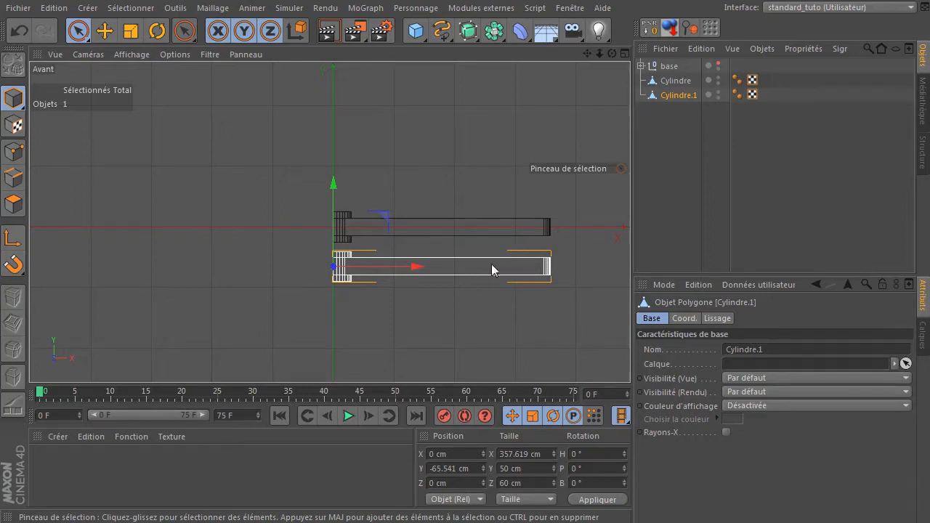
pyautogui.middleClick(503, 294)
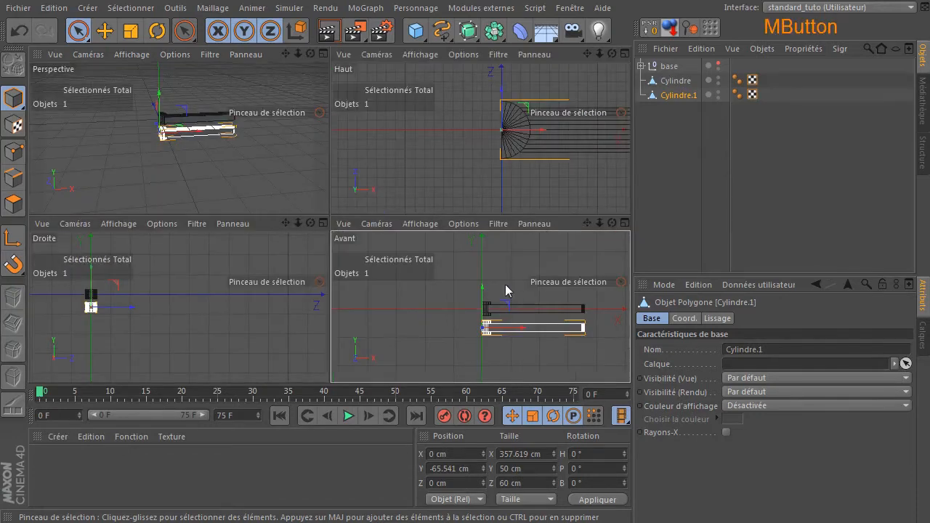
# Step: Shorten Cylindre.1's arm by rectangle-selecting its end points in the Avant view and moving them to X 202.261 cm, then deselect them
pyautogui.middleClick(574, 329)
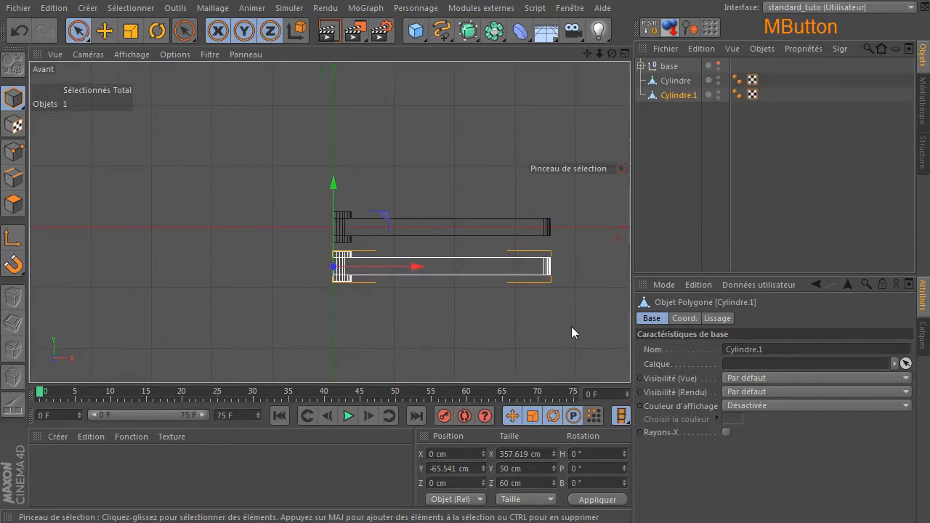
pyautogui.click(15, 152)
pyautogui.moveTo(78, 31); pyautogui.dragTo(126, 75)
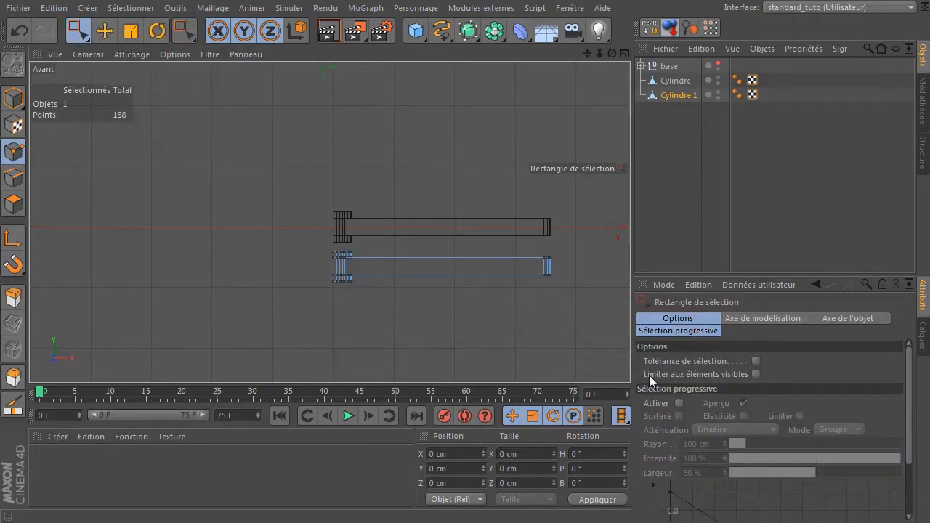
pyautogui.moveTo(571, 305); pyautogui.dragTo(491, 229)
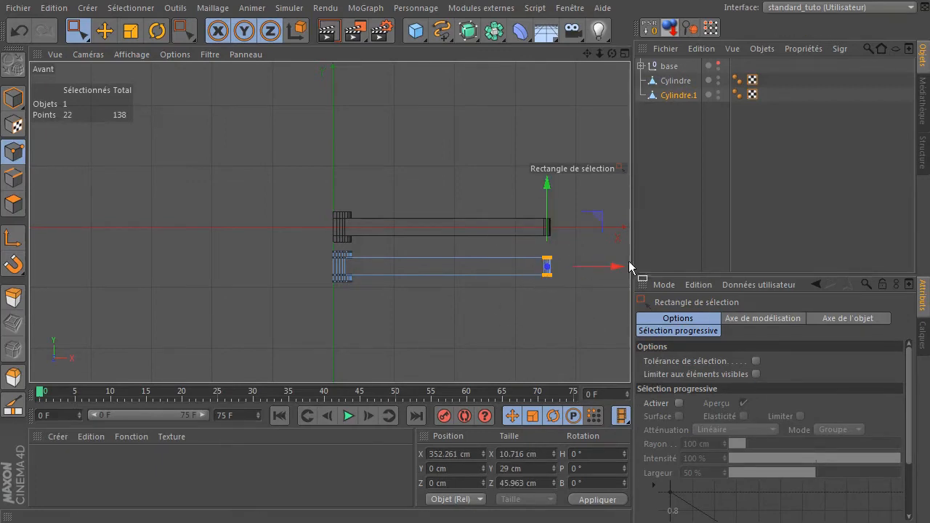
pyautogui.moveTo(615, 267); pyautogui.dragTo(522, 276)
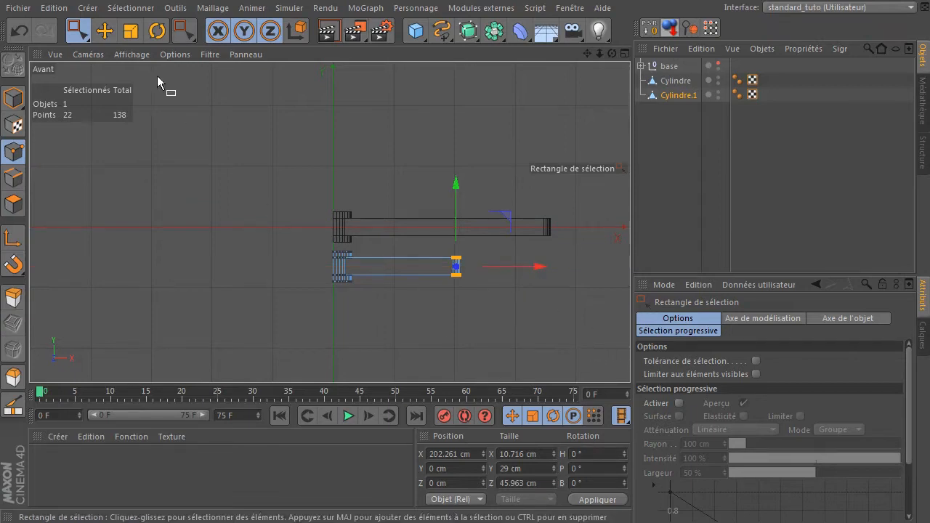
pyautogui.moveTo(78, 30); pyautogui.dragTo(131, 42)
pyautogui.moveTo(195, 151); pyautogui.dragTo(256, 196)
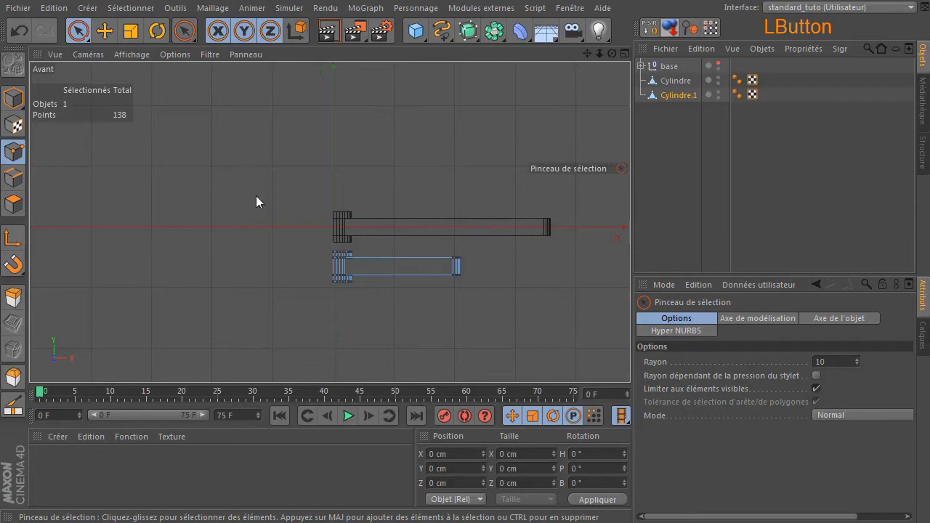
# Step: Add a Symétrie object and make Cylindre its child to mirror the long arm
pyautogui.middleClick(379, 279)
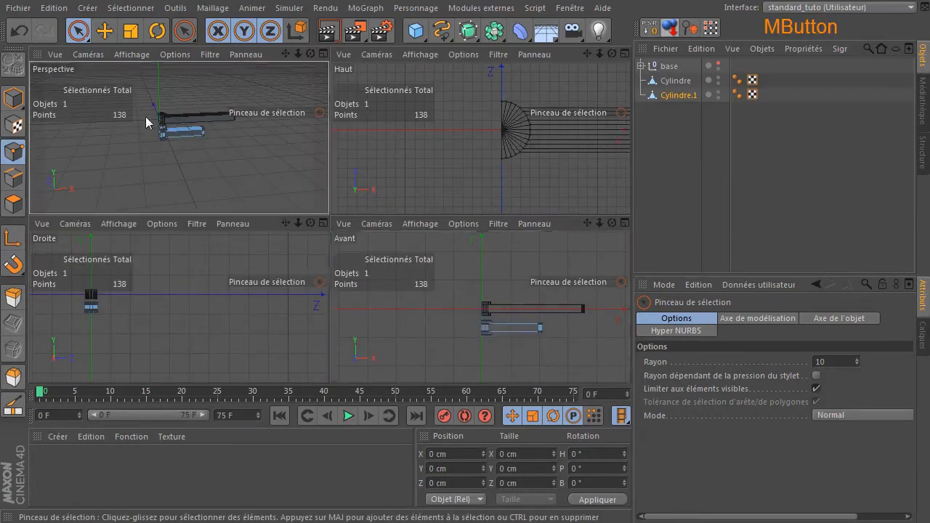
pyautogui.middleClick(192, 177)
pyautogui.moveTo(494, 31); pyautogui.dragTo(676, 65)
pyautogui.click(677, 96)
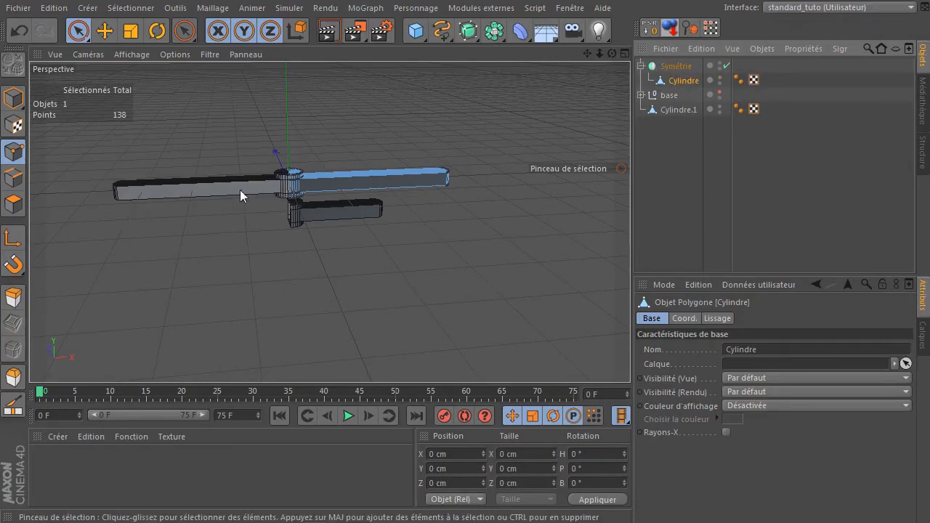
# Step: Mirror the short arm by placing Cylindre.1 under a second Symétrie object, and make the base group visible again
pyautogui.moveTo(468, 31); pyautogui.dragTo(683, 67)
pyautogui.click(672, 125)
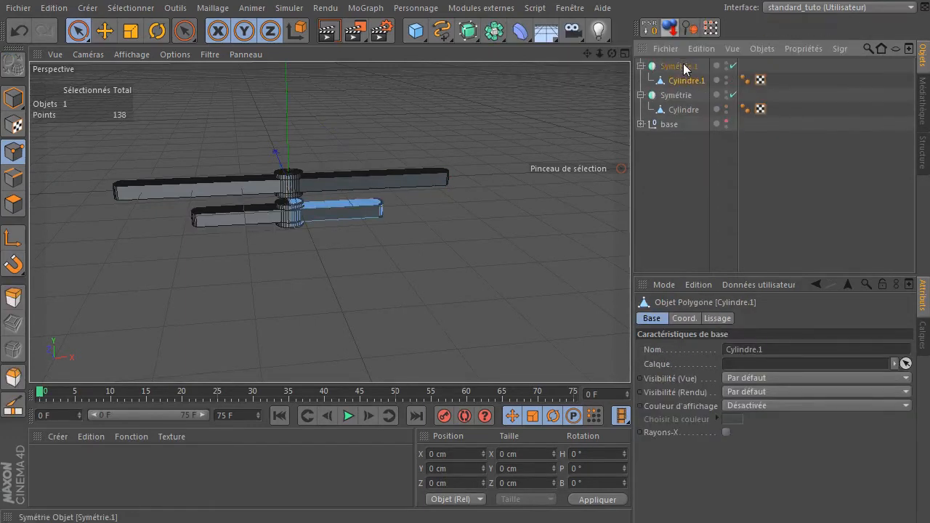
pyautogui.click(725, 122)
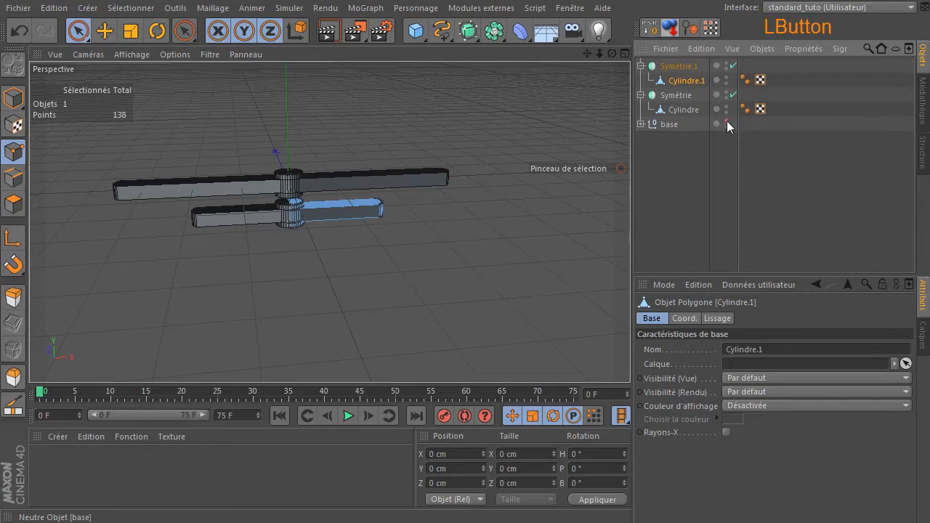
# Step: Make Symétrie.1 editable, take Cylindre.1 out of it, and delete the empty Symétrie.1 null
pyautogui.click(685, 66)
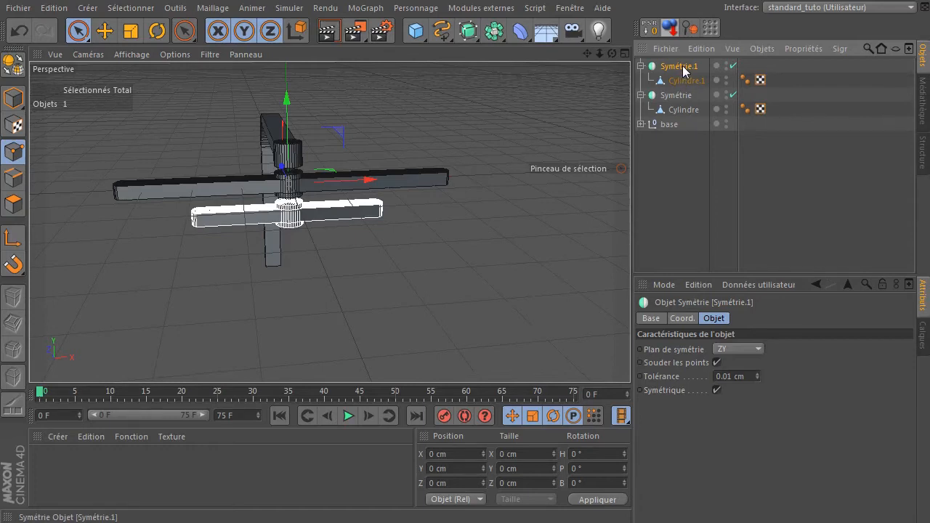
pyautogui.press('c')
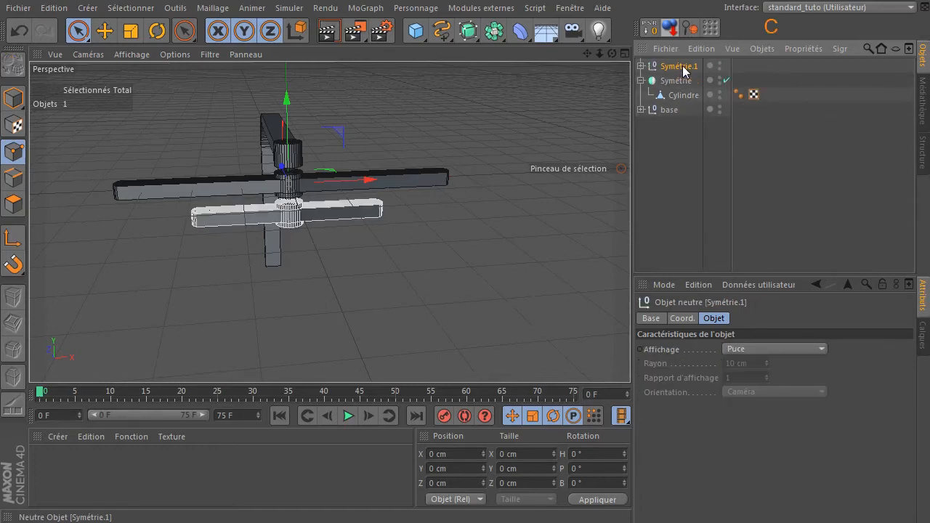
pyautogui.click(641, 66)
pyautogui.moveTo(690, 81); pyautogui.dragTo(696, 186)
pyautogui.click(677, 66)
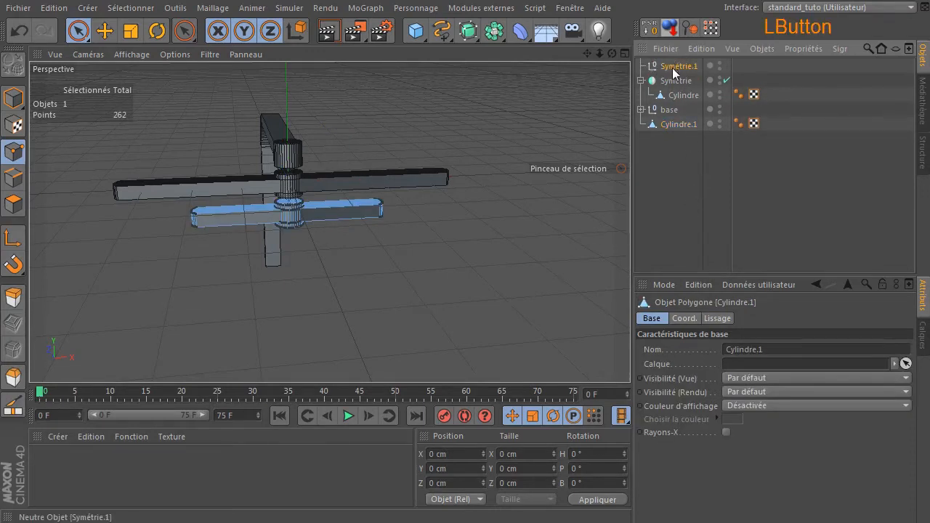
pyautogui.press('Delete')
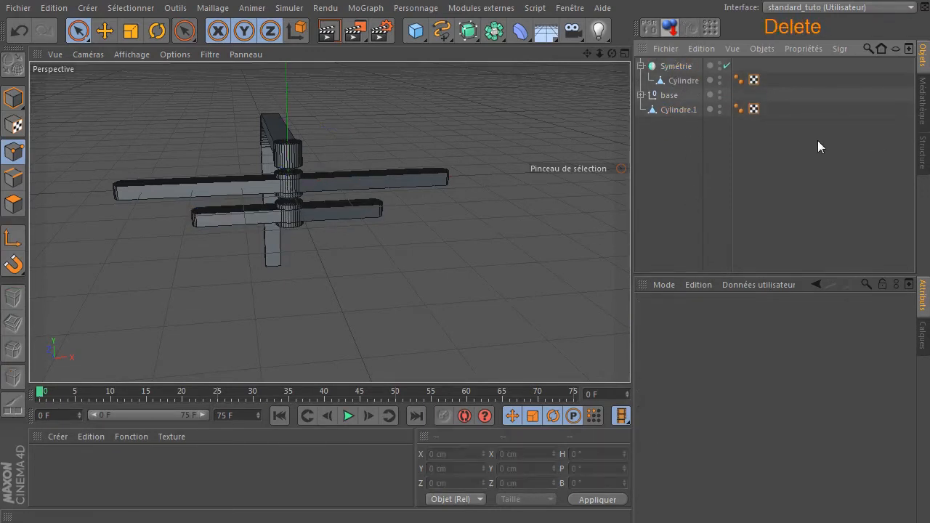
# Step: Convert the remaining Symétrie to an editable object, move Cylindre out to the top level, and delete the leftover null
pyautogui.click(661, 66)
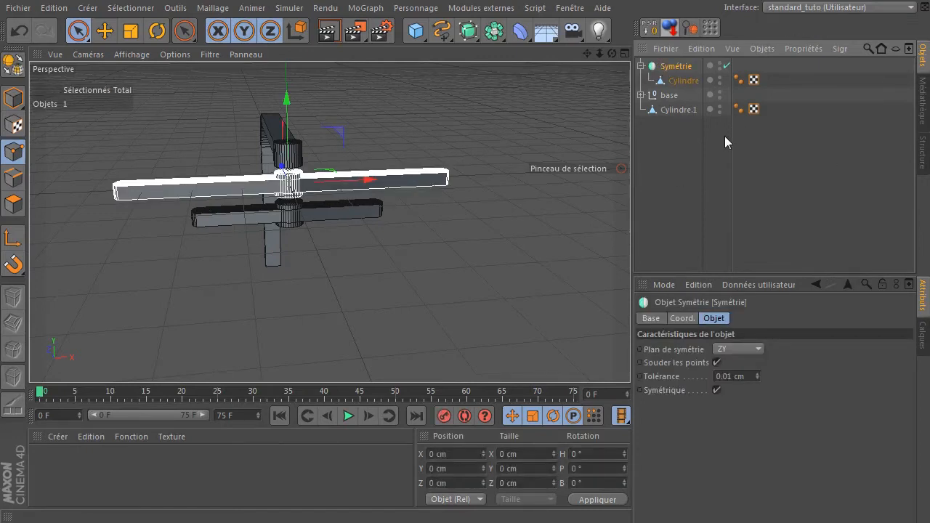
pyautogui.press('c')
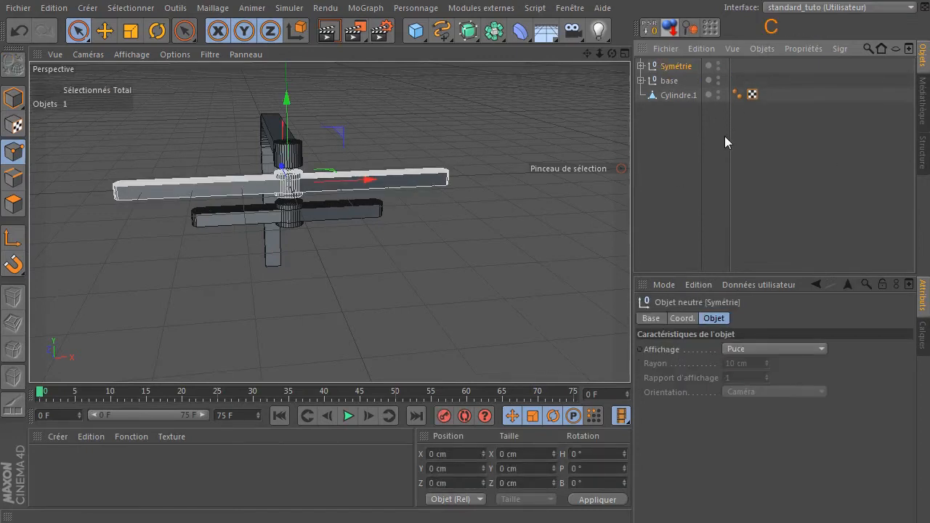
pyautogui.click(640, 66)
pyautogui.moveTo(688, 80); pyautogui.dragTo(687, 166)
pyautogui.click(684, 65)
pyautogui.press('Delete')
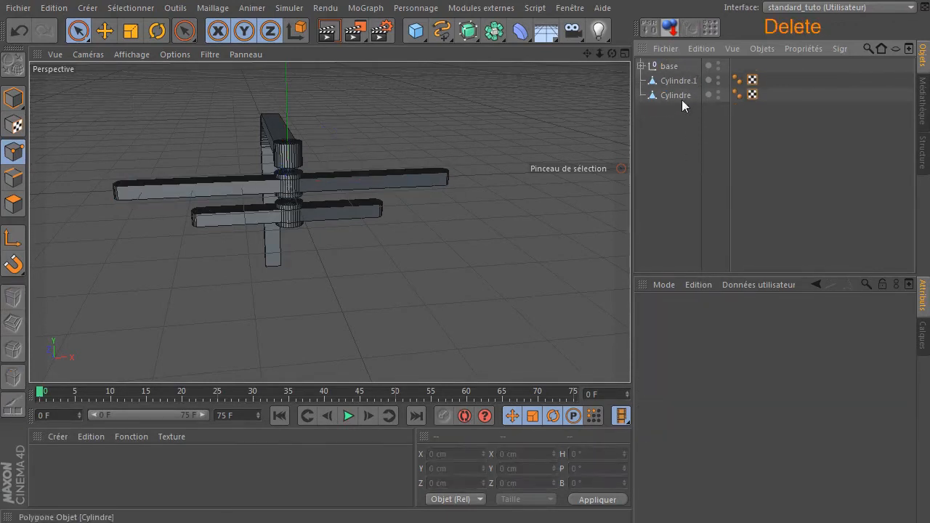
# Step: Switch to object mode and rename Cylindre.1 as petit
pyautogui.click(684, 80)
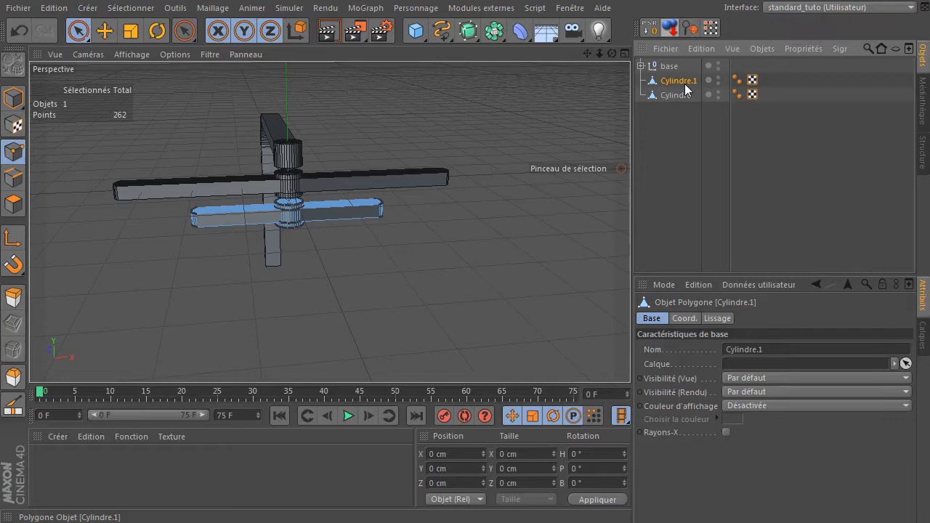
pyautogui.click(13, 98)
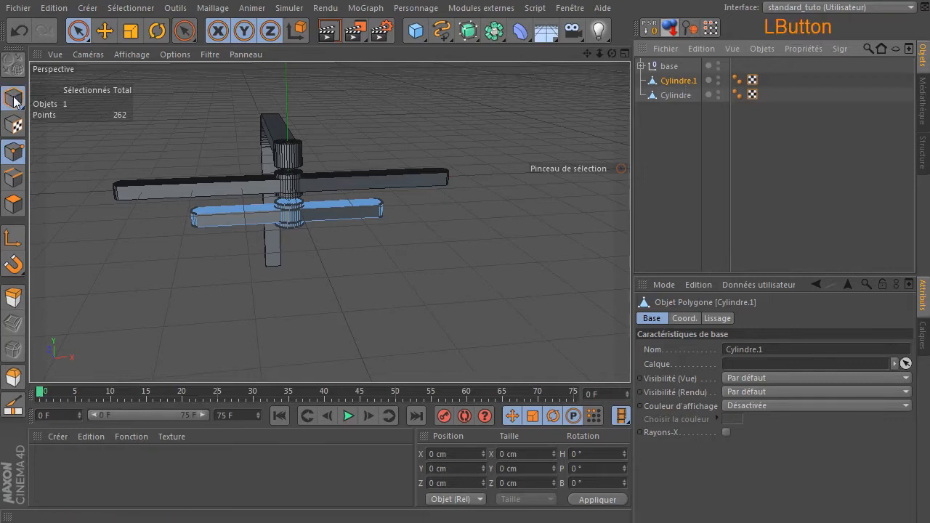
pyautogui.doubleClick(672, 80)
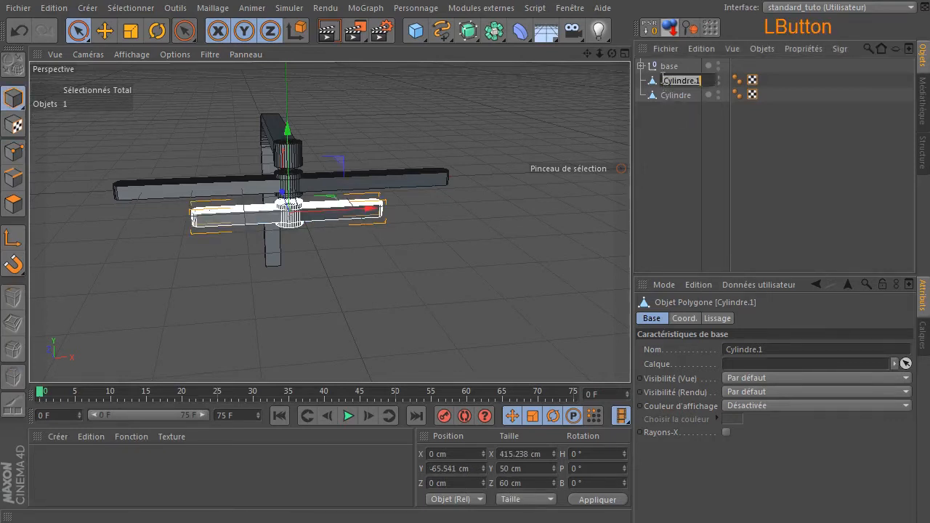
pyautogui.write('petit')
pyautogui.press('Return')
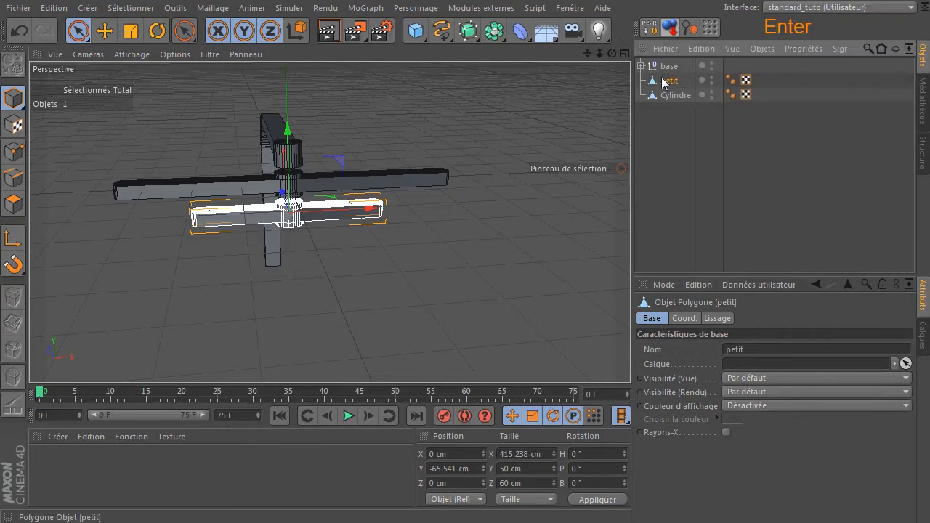
# Step: Rename the long-arm Cylindre as grand and place petit below it in the hierarchy
pyautogui.click(669, 96)
pyautogui.doubleClick(669, 96)
pyautogui.write('grand')
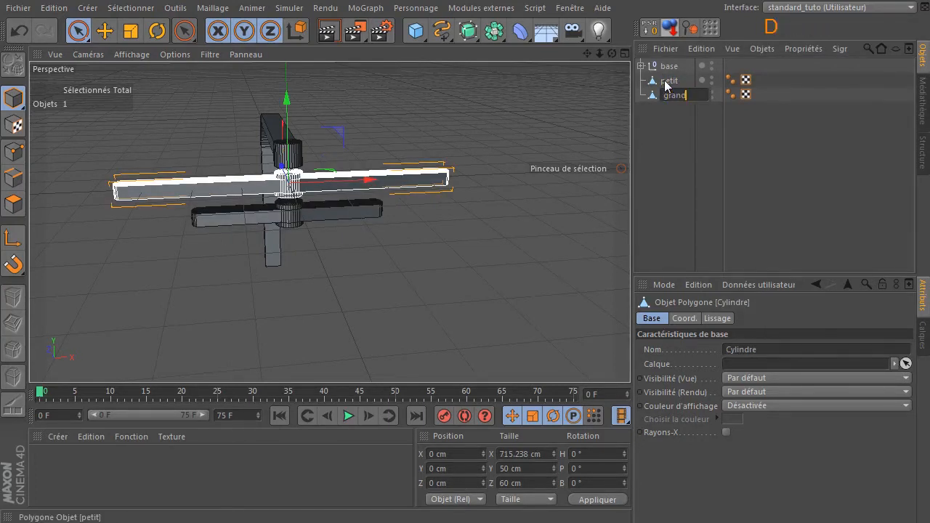
pyautogui.press('Return')
pyautogui.moveTo(667, 82); pyautogui.dragTo(669, 123)
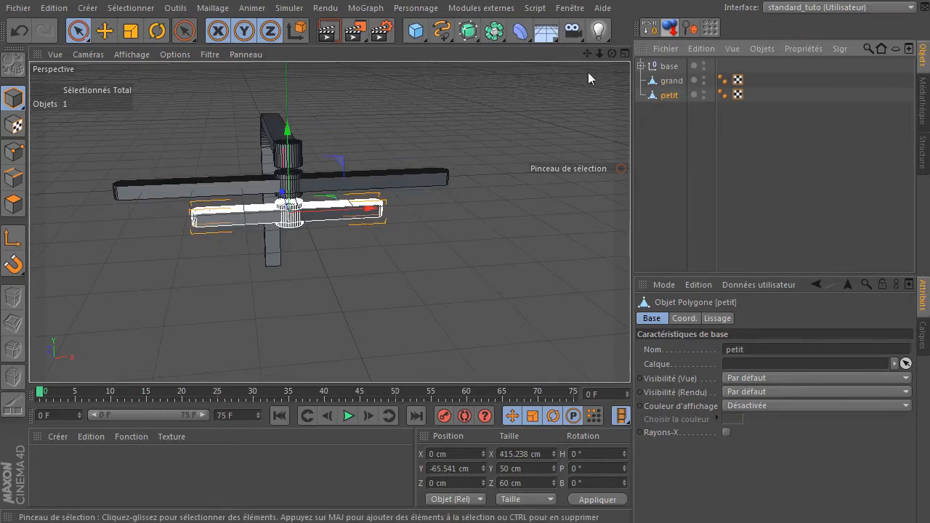
# Step: Examine the base and both arms from several angles in perspective, and expand the base group's hierarchy
pyautogui.moveTo(611, 53); pyautogui.dragTo(570, 67)
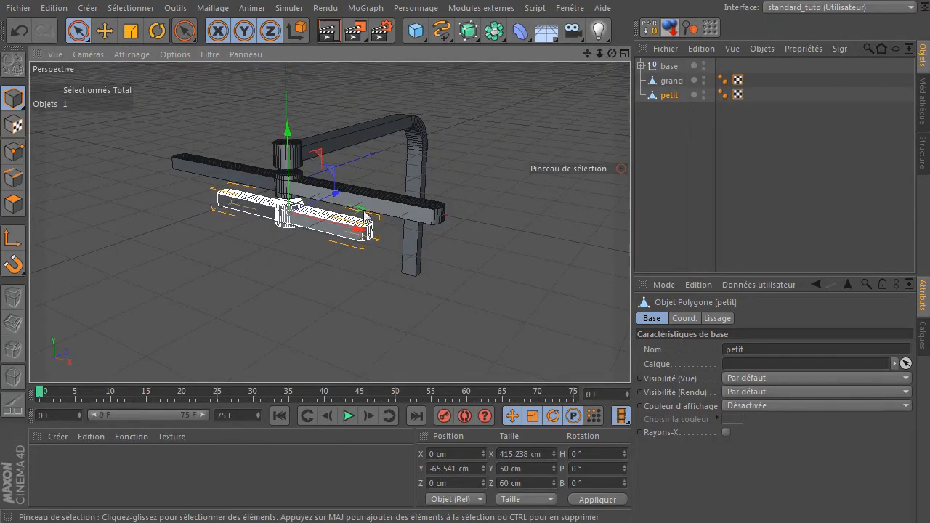
pyautogui.moveTo(612, 53); pyautogui.dragTo(623, 80)
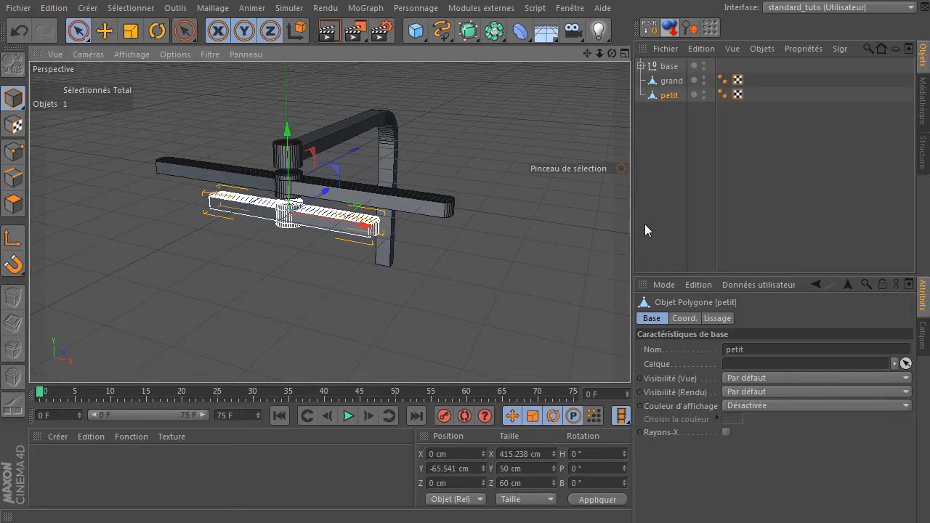
pyautogui.moveTo(611, 53); pyautogui.dragTo(616, 143)
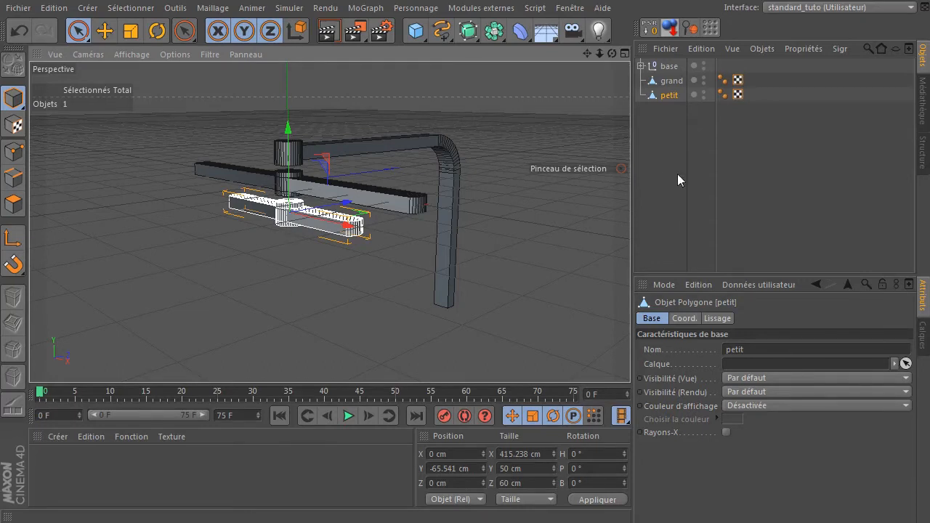
pyautogui.click(641, 66)
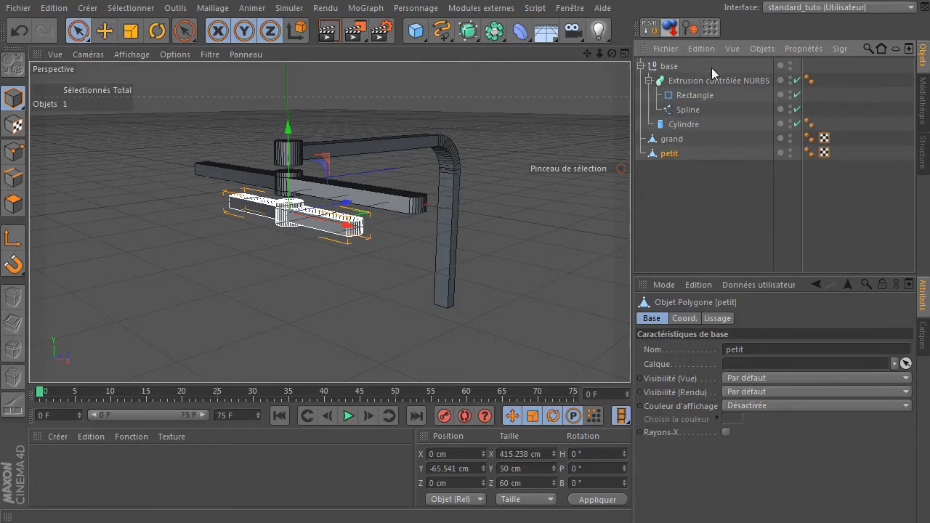
pyautogui.click(684, 82)
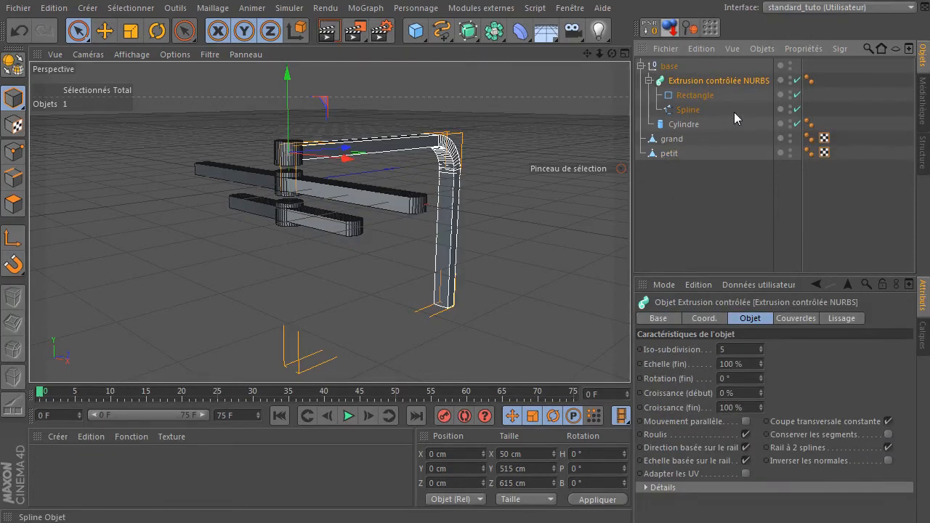
pyautogui.press('c')
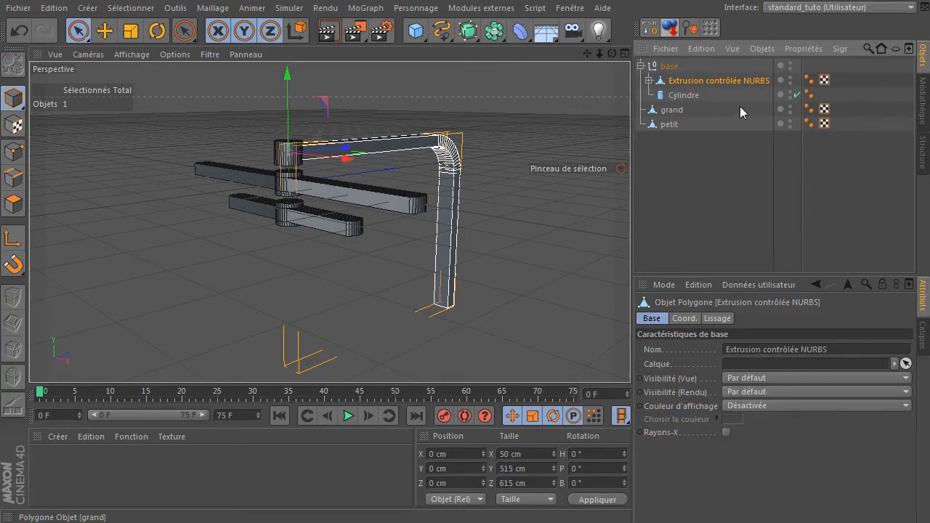
pyautogui.hotkey('ctrl', 'z')
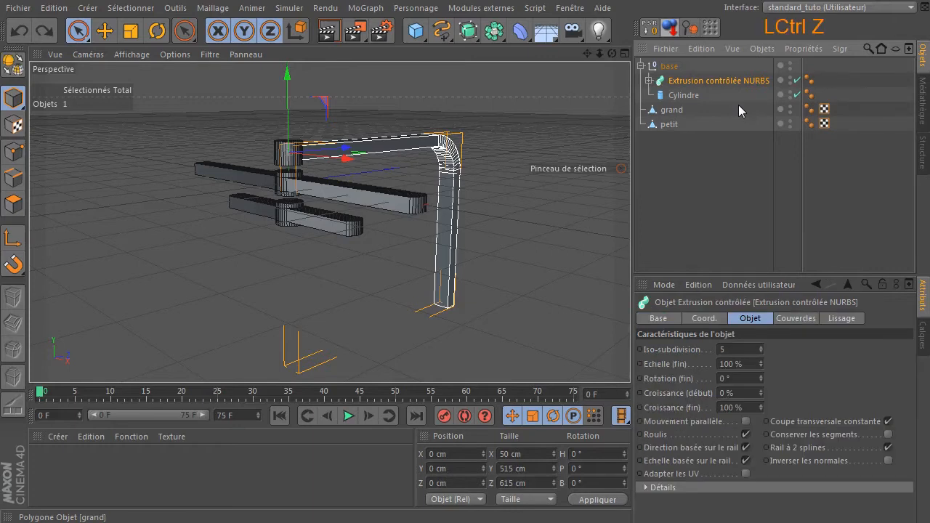
# Step: Add a collision body simulation property to the Cylindre inside the base group
pyautogui.click(694, 96)
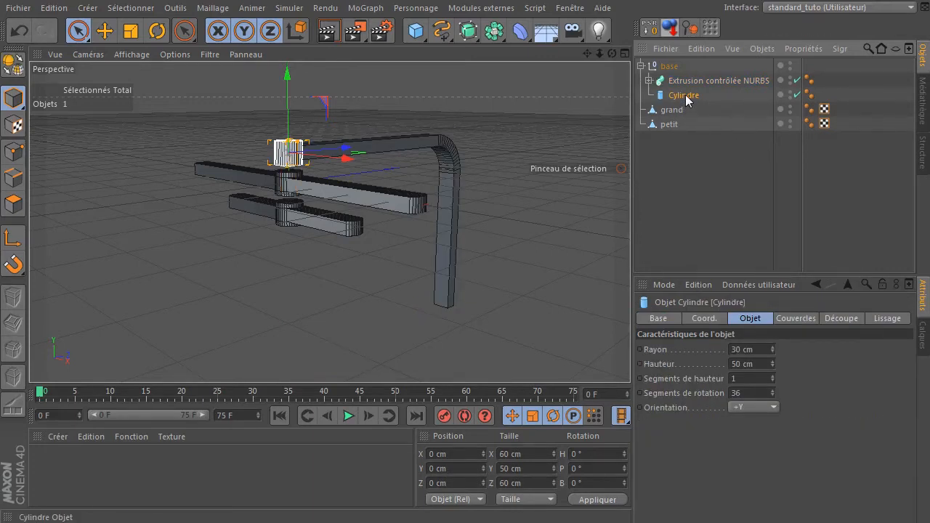
pyautogui.rightClick(686, 95)
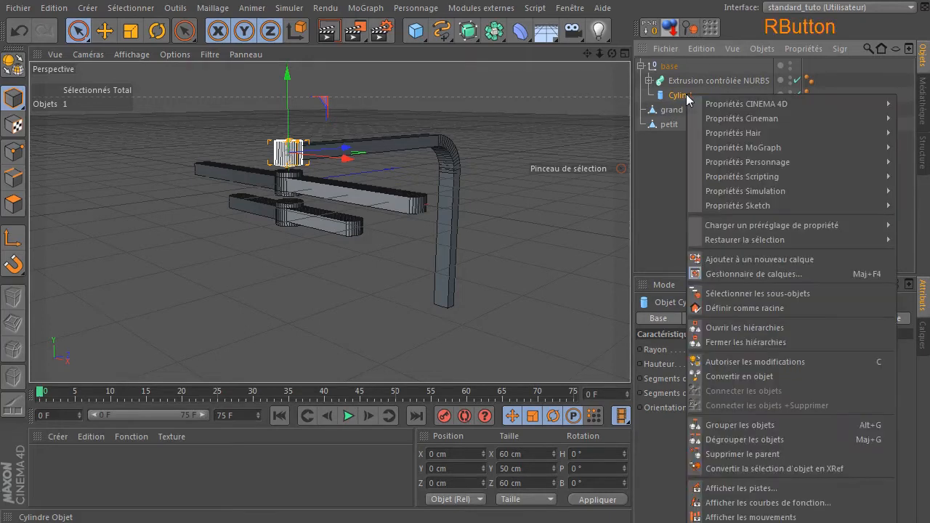
pyautogui.moveTo(749, 192)
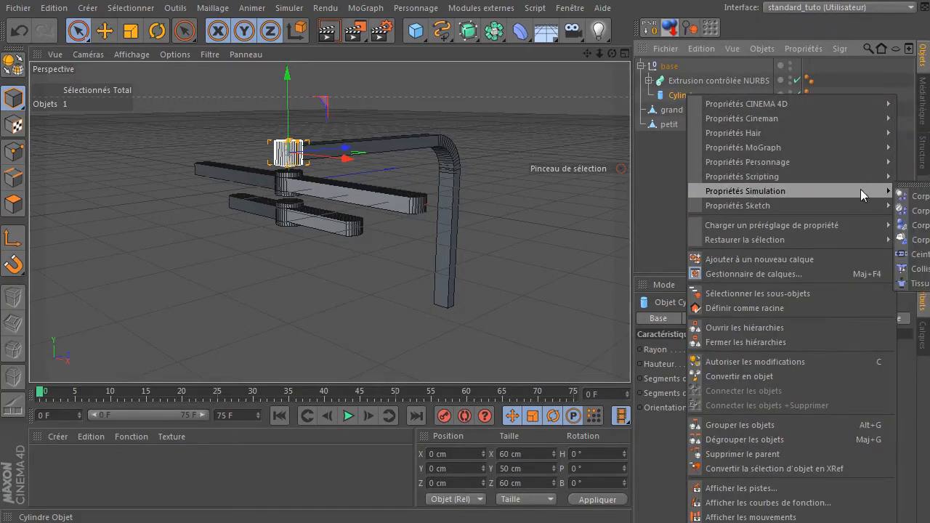
pyautogui.click(915, 226)
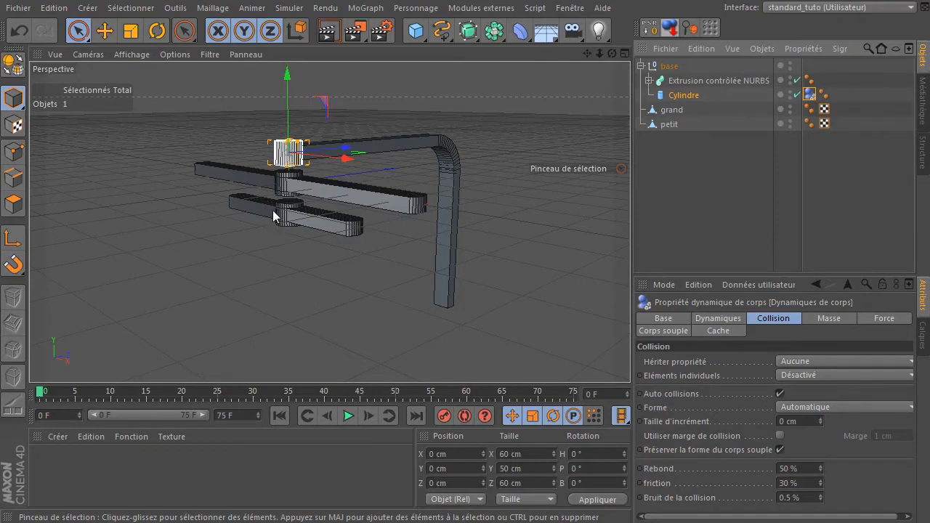
# Step: Add a rigid body (Corps rigide) simulation property to both the grand and petit arms
pyautogui.click(672, 109)
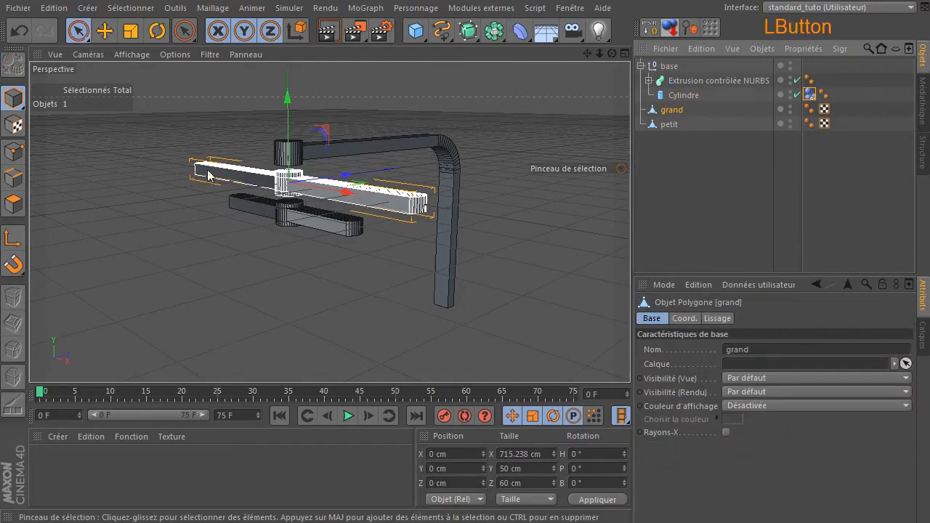
pyautogui.rightClick(673, 114)
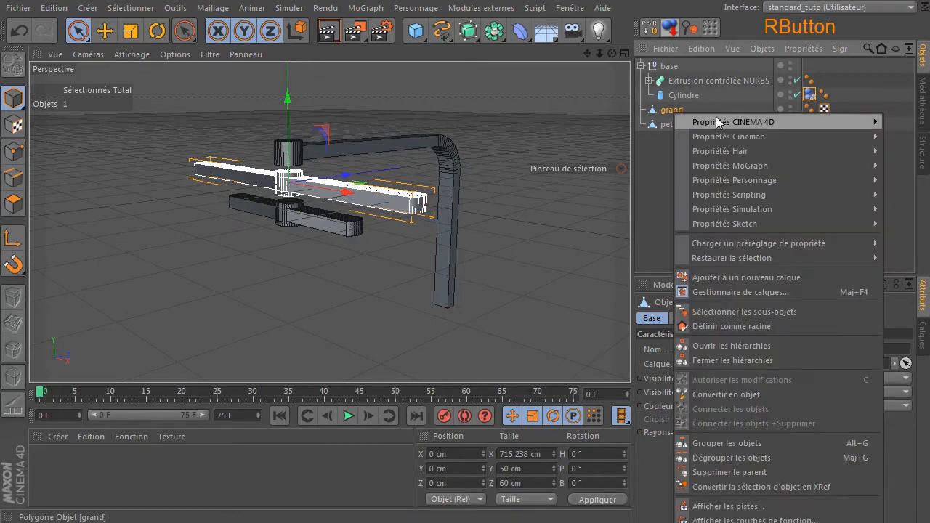
pyautogui.moveTo(711, 207)
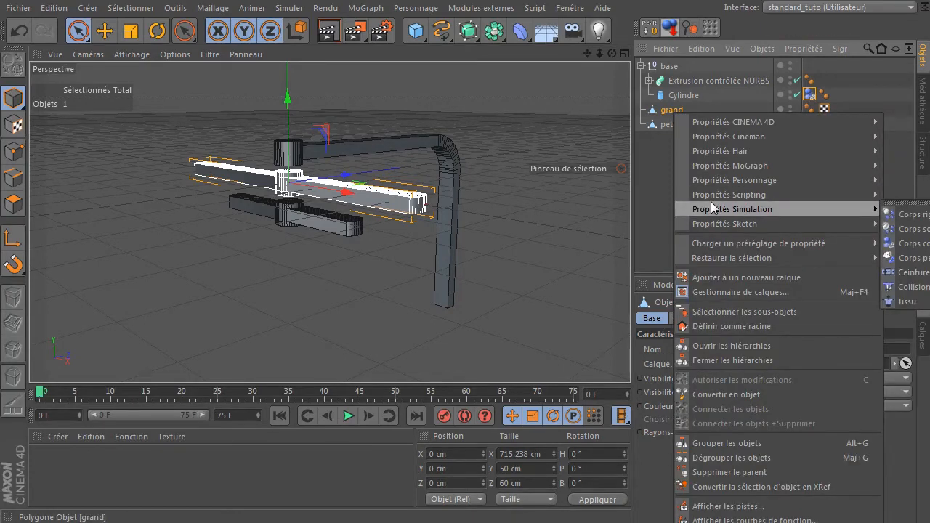
pyautogui.click(905, 215)
pyautogui.click(657, 127)
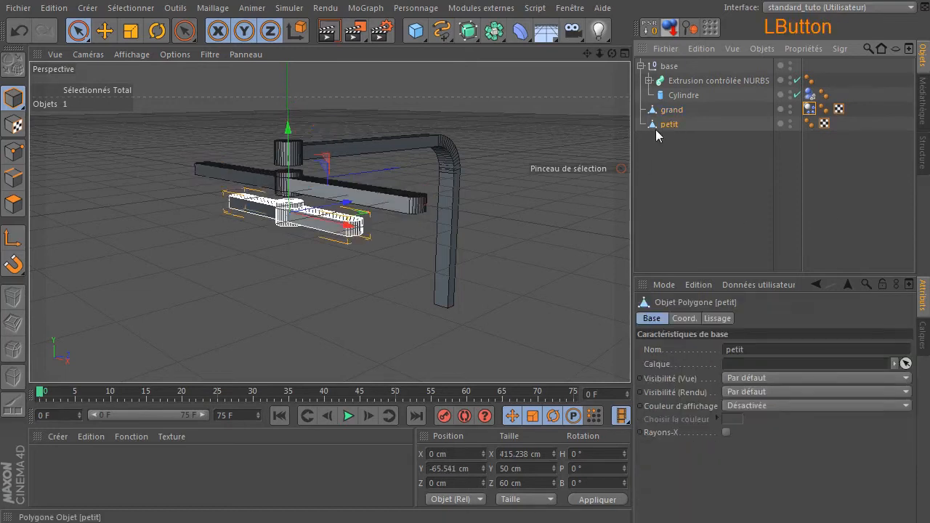
pyautogui.rightClick(661, 129)
pyautogui.moveTo(699, 225)
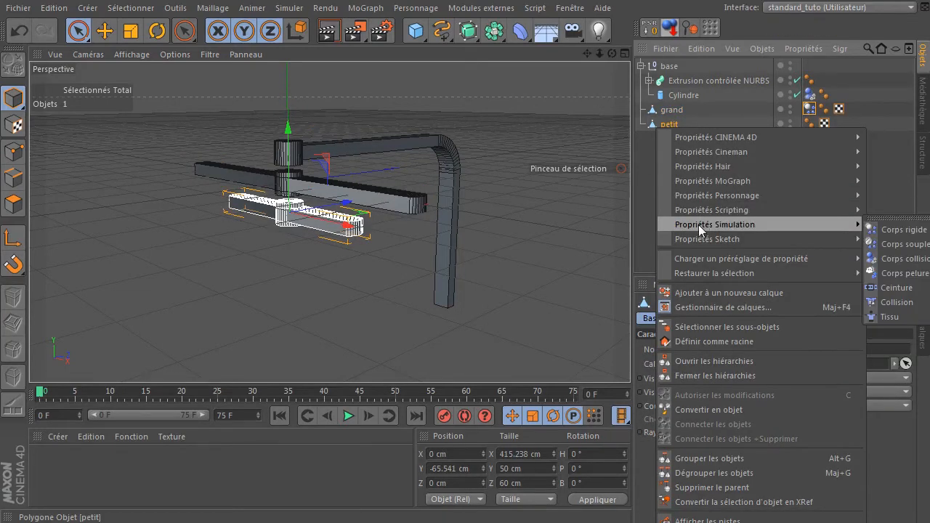
pyautogui.click(899, 231)
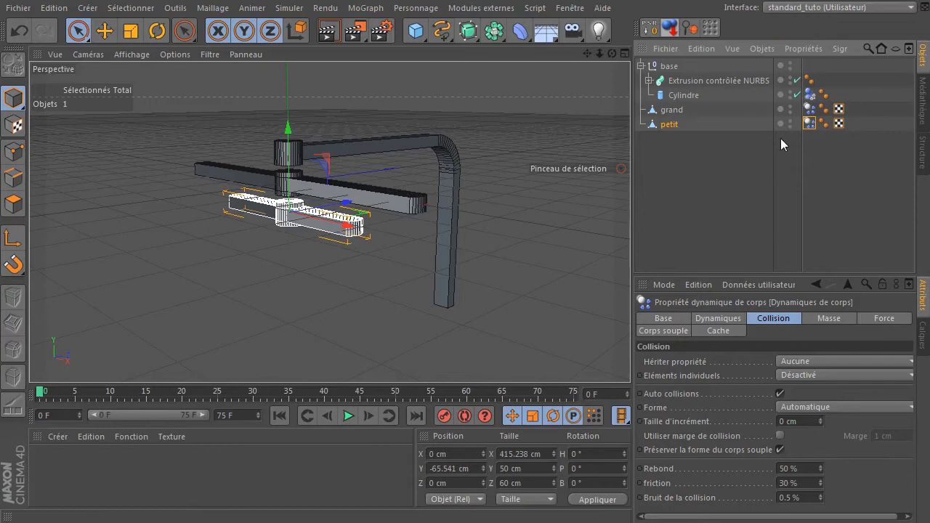
# Step: Create a dynamics Connecteur and place it in the hierarchy between the base group and grand
pyautogui.click(687, 170)
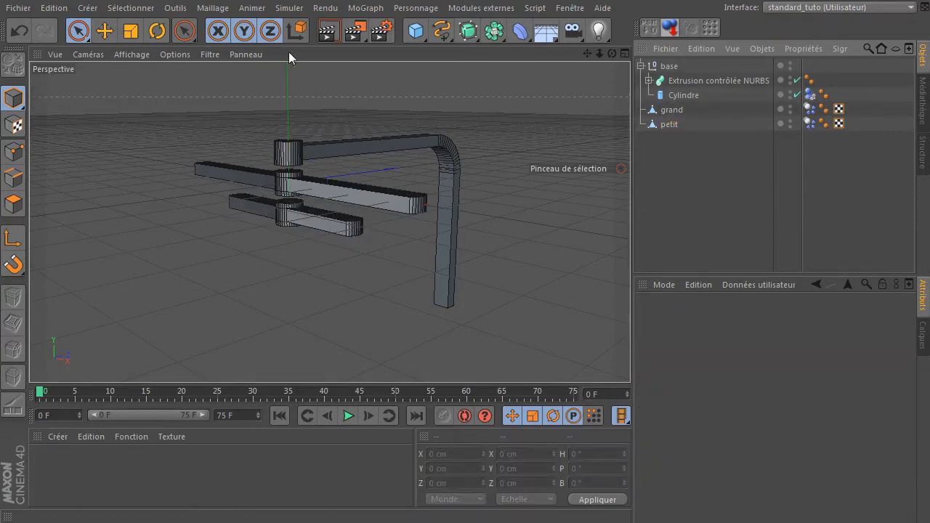
pyautogui.click(288, 8)
pyautogui.moveTo(297, 44)
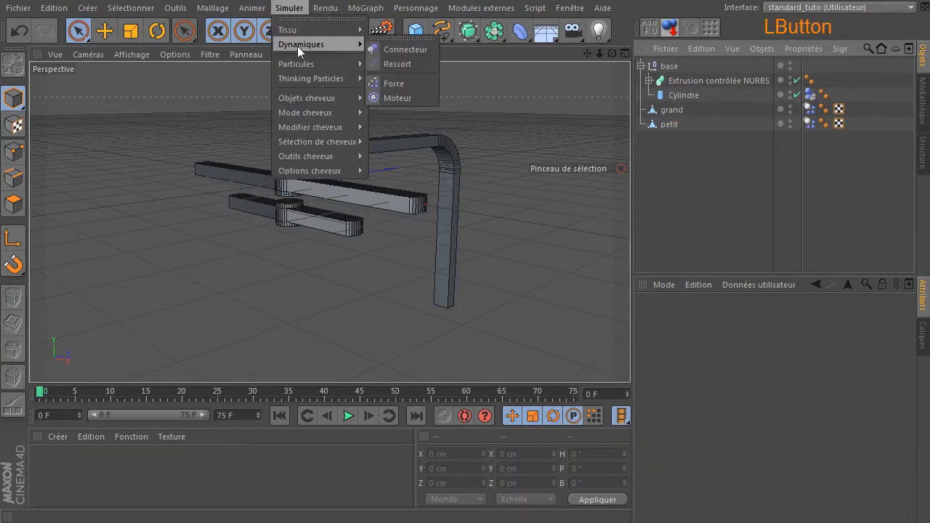
pyautogui.click(398, 46)
pyautogui.moveTo(680, 70); pyautogui.dragTo(661, 128)
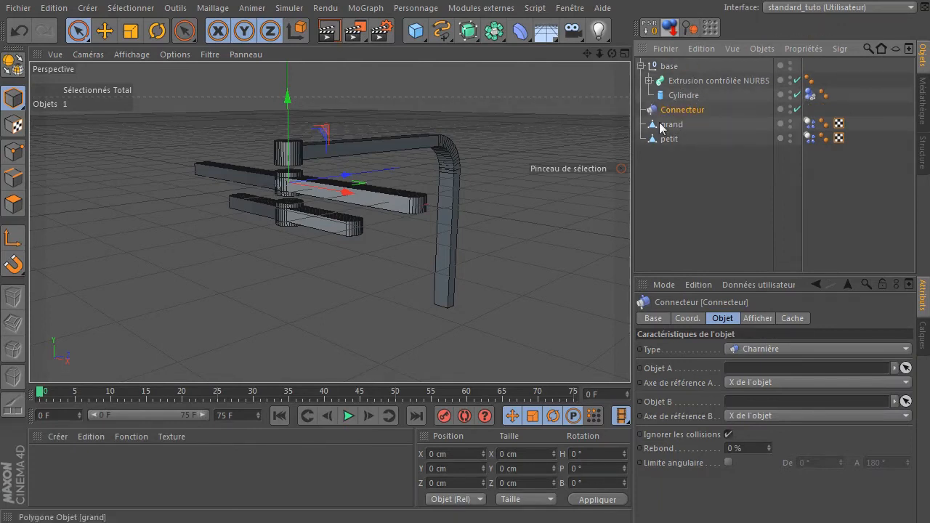
pyautogui.click(640, 66)
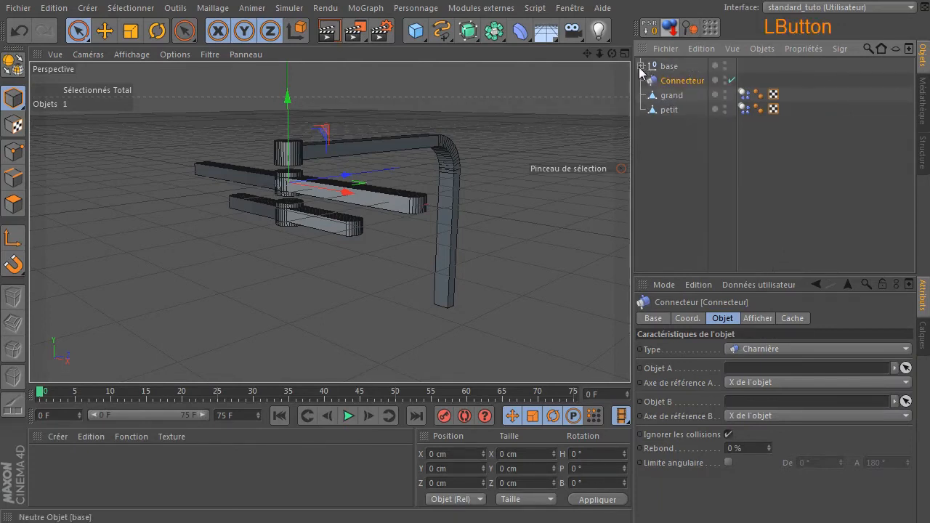
pyautogui.click(641, 66)
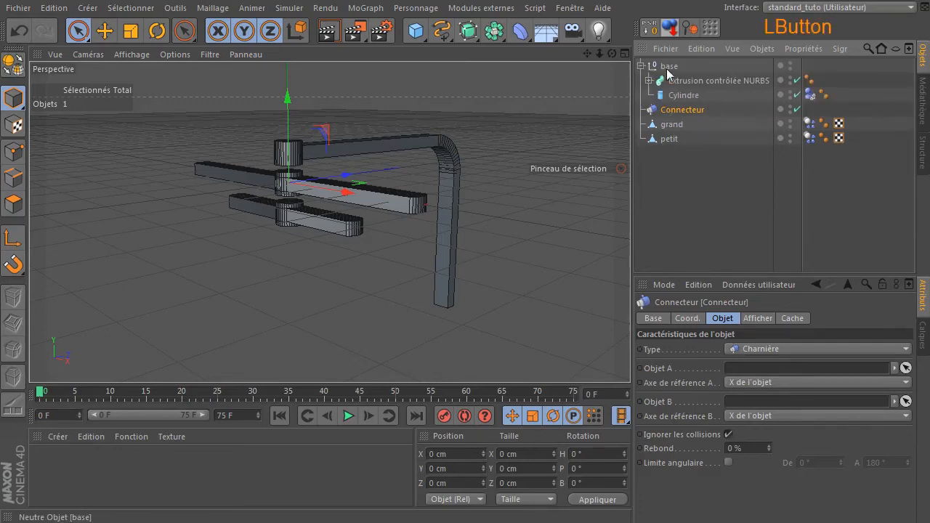
# Step: Link the Connecteur to the base's Cylindre as Objet A and to grand as Objet B
pyautogui.click(670, 114)
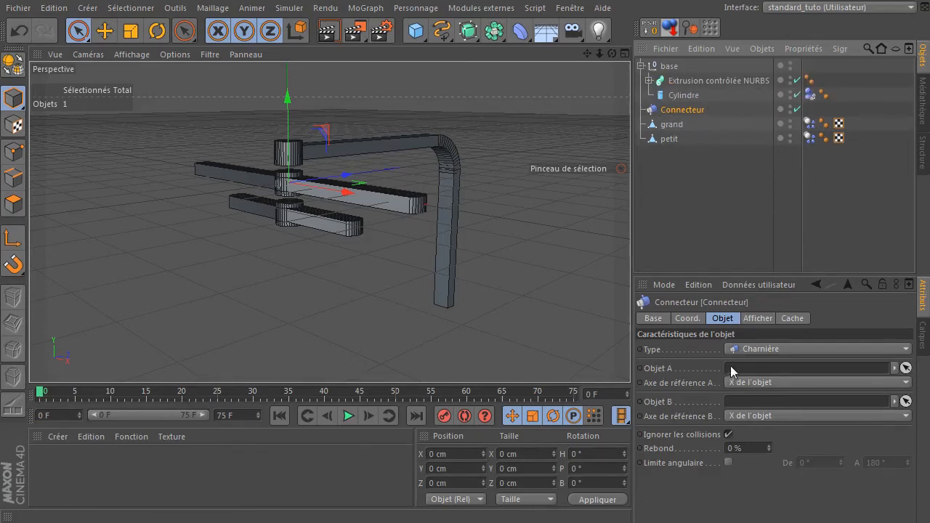
pyautogui.moveTo(672, 102); pyautogui.dragTo(739, 369)
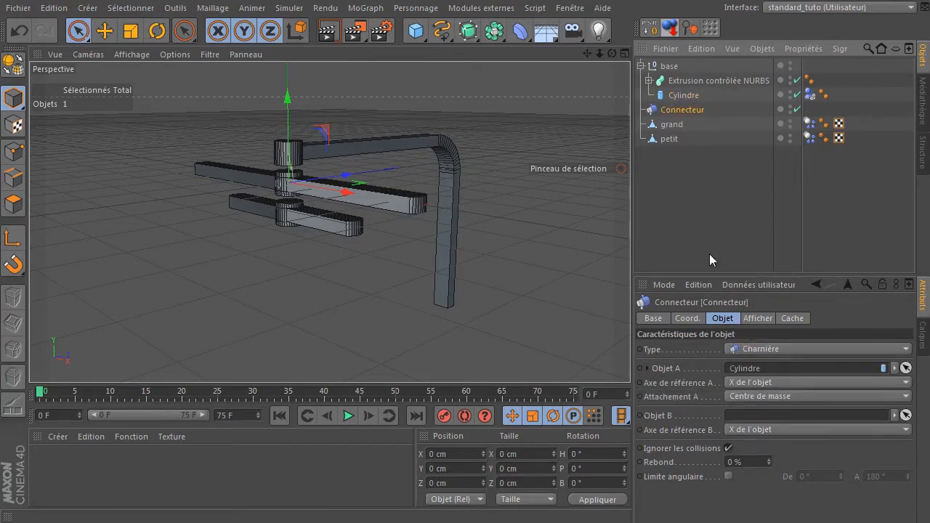
pyautogui.moveTo(671, 124); pyautogui.dragTo(745, 416)
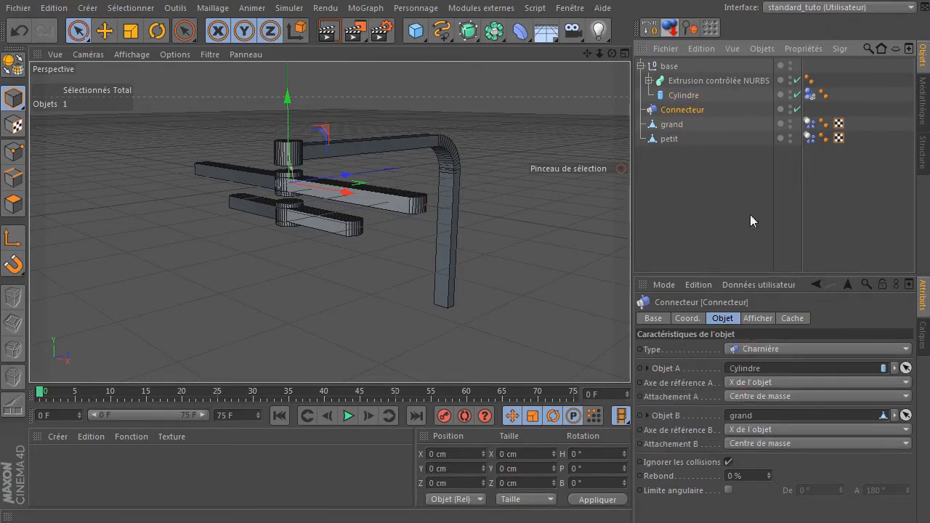
pyautogui.click(778, 229)
# Step: Make the Connecteur always visible and set its drawing size to 30 cm
pyautogui.click(760, 319)
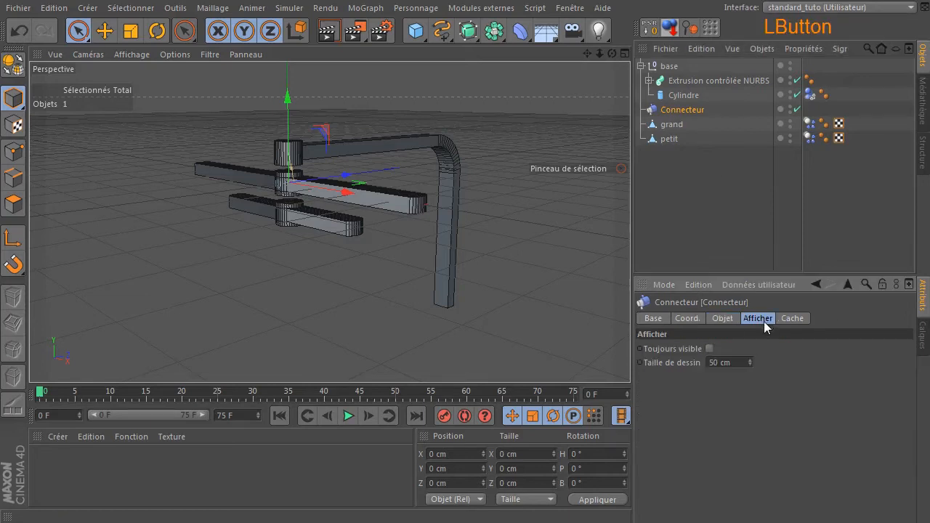
pyautogui.doubleClick(727, 363)
pyautogui.write('30')
pyautogui.click(704, 396)
# Step: Move the Connecteur up to about Y 30.3 cm, into the gap between the base cylinder and the grand arm
pyautogui.scroll(5, 287, 175)
pyautogui.scroll(1, 297, 146)
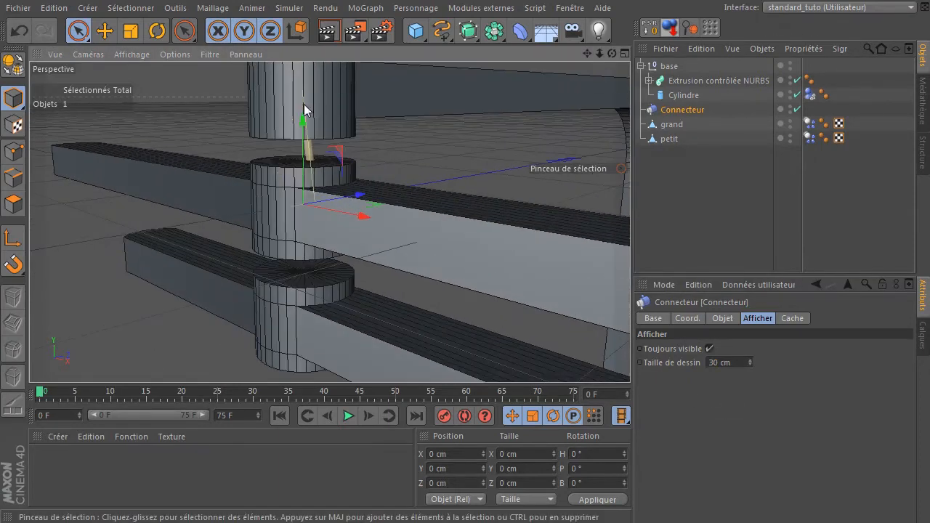
pyautogui.moveTo(302, 114); pyautogui.dragTo(320, 59)
pyautogui.click(686, 109)
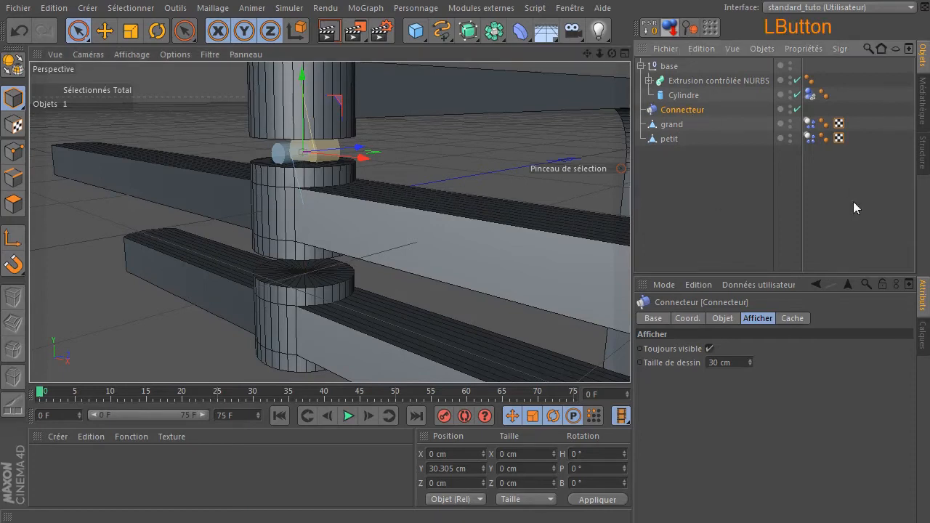
# Step: Change the Connecteur type to Rotule and turn off Ignorer les collisions
pyautogui.click(732, 319)
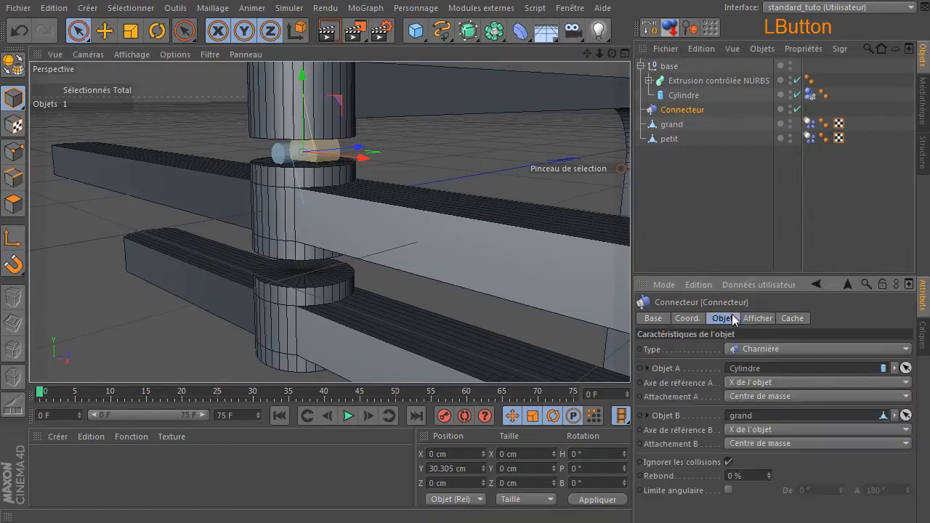
pyautogui.click(752, 352)
pyautogui.click(762, 393)
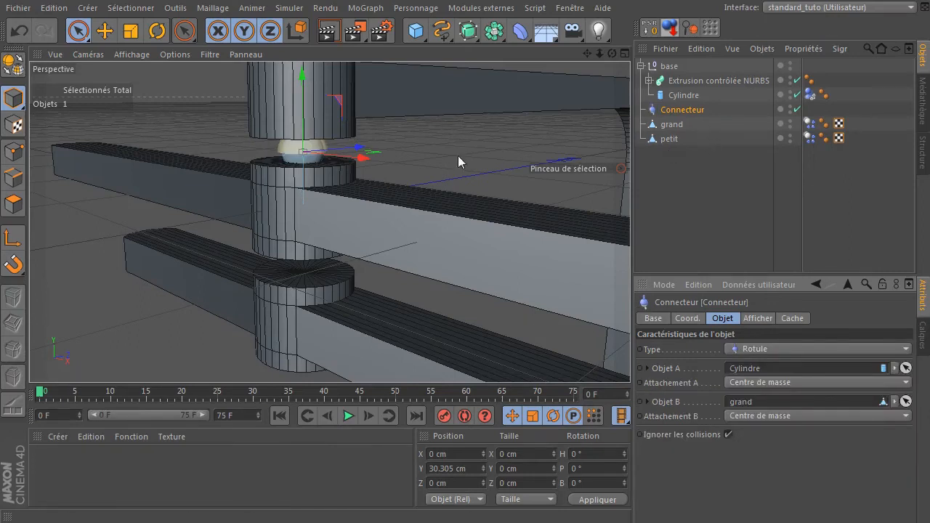
pyautogui.moveTo(612, 53)
pyautogui.mouseDown()
pyautogui.moveTo(581, 61)
pyautogui.moveTo(610, 55)
pyautogui.mouseUp()
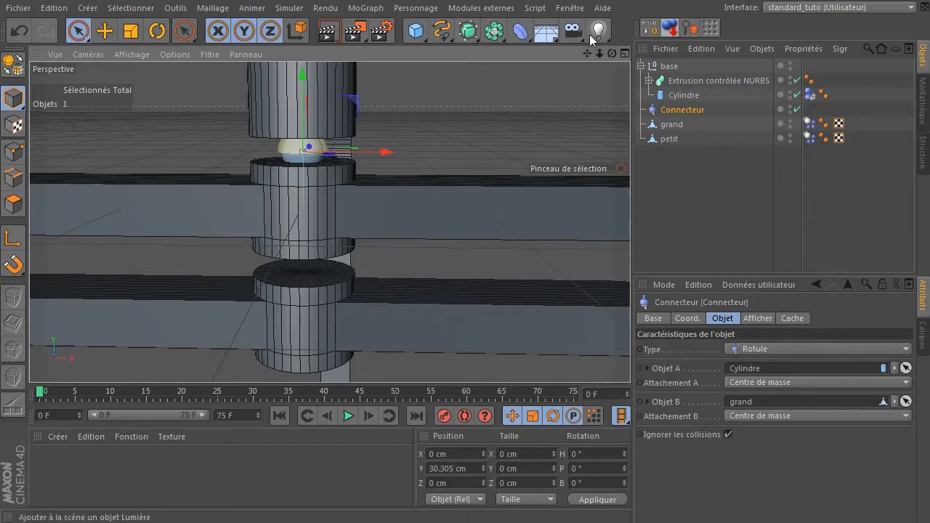
pyautogui.moveTo(611, 54); pyautogui.dragTo(719, 134)
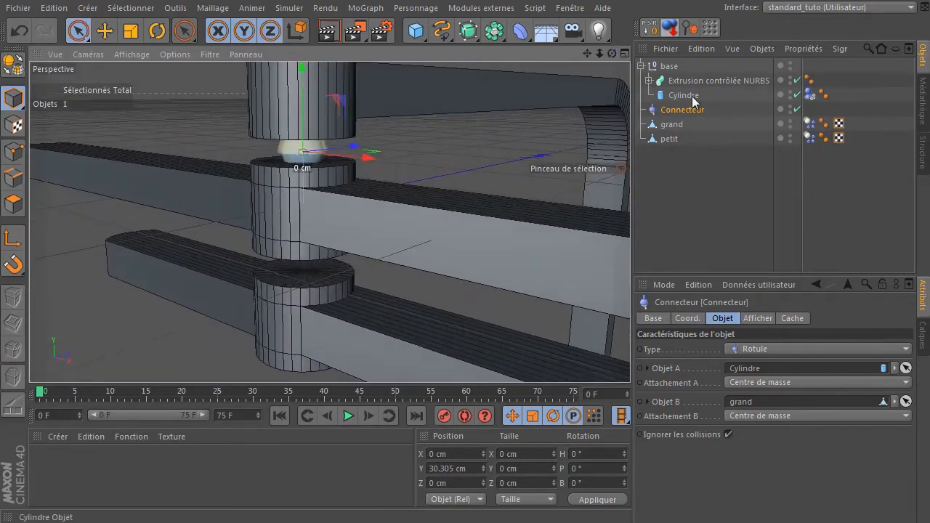
pyautogui.click(727, 436)
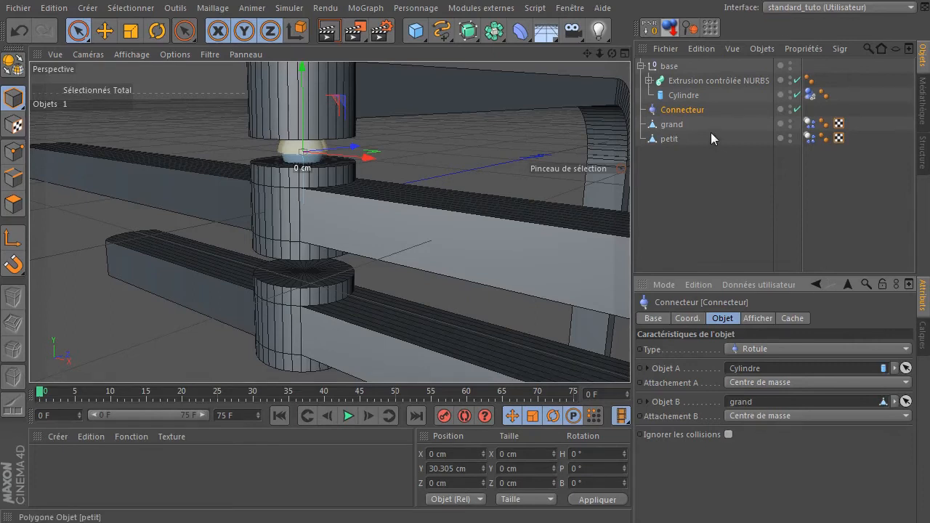
# Step: Duplicate the Connecteur between grand and petit in the hierarchy and move the copy down to about Y -34.7 cm, between the arms
pyautogui.keyDown('ctrl'); pyautogui.moveTo(693, 110); pyautogui.dragTo(690, 133); pyautogui.keyUp('ctrl')
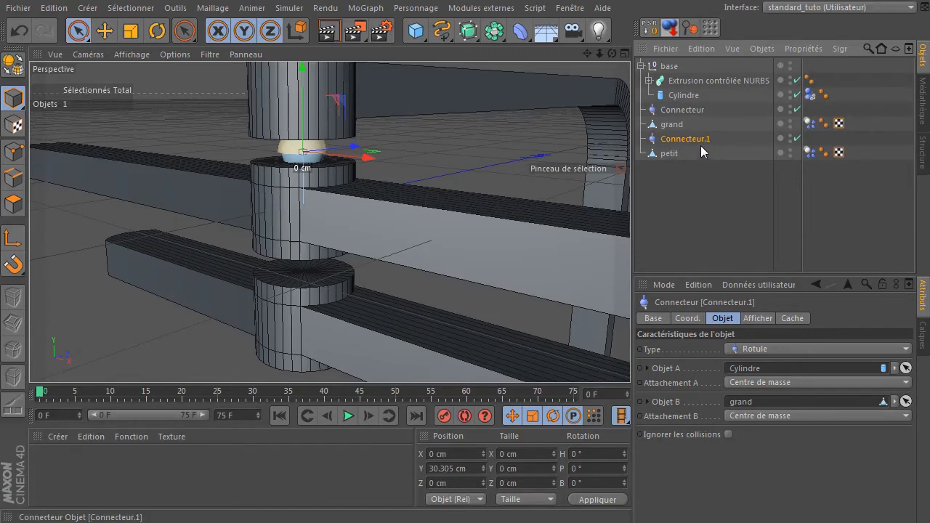
pyautogui.moveTo(614, 53); pyautogui.dragTo(672, 25)
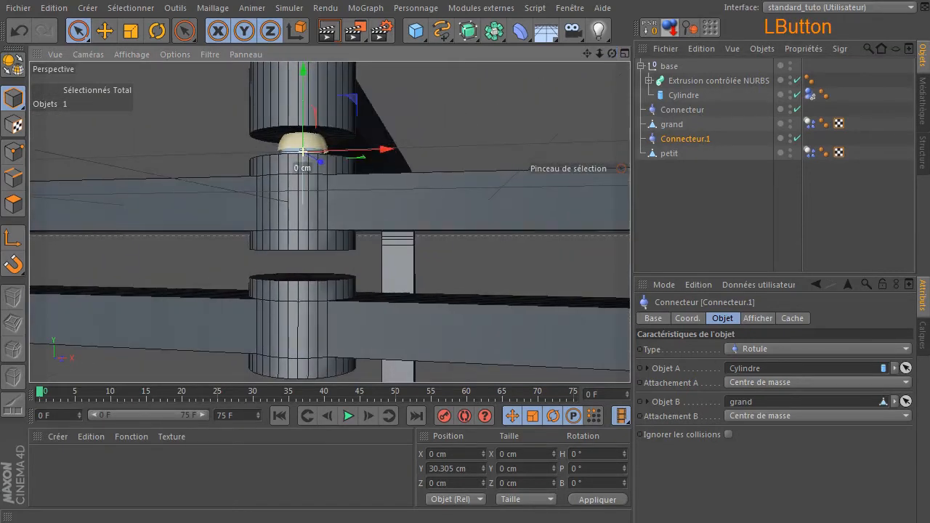
pyautogui.moveTo(302, 74); pyautogui.dragTo(293, 189)
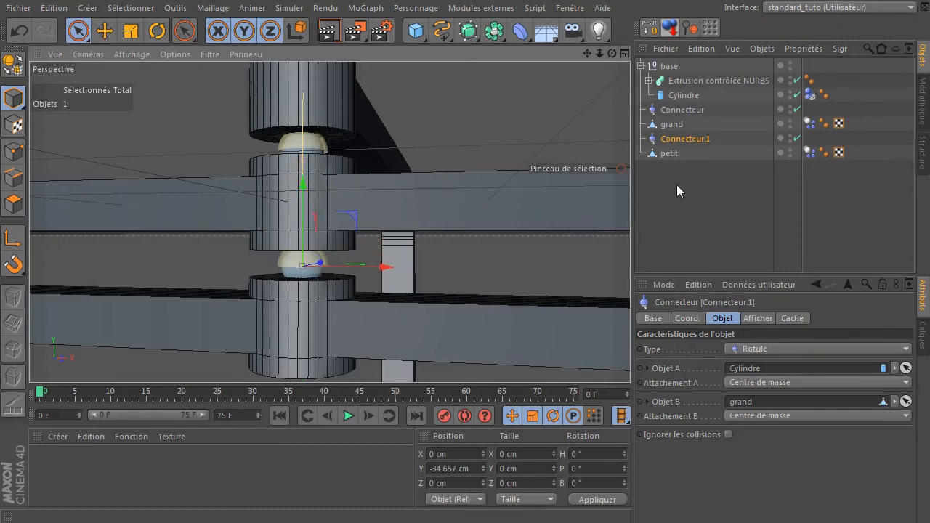
# Step: Assign grand as Objet A and petit as Objet B of Connecteur.1
pyautogui.click(686, 139)
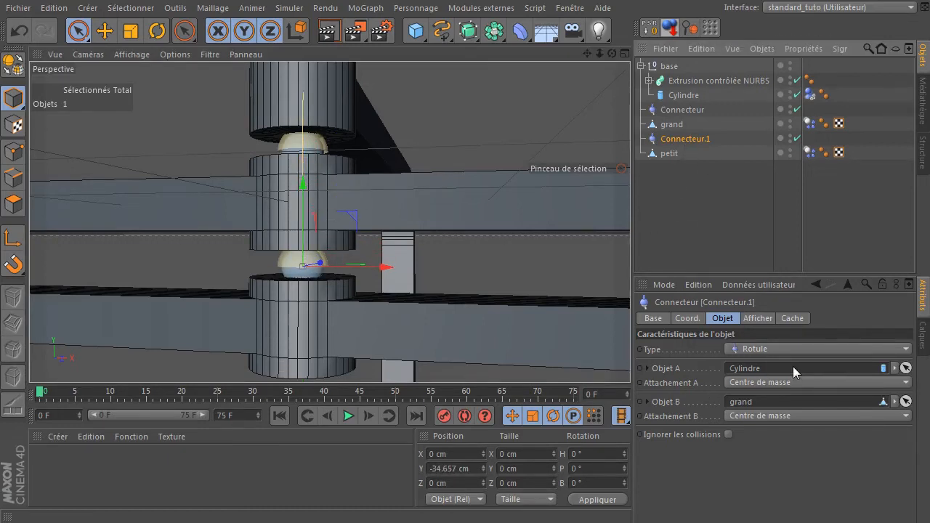
pyautogui.moveTo(670, 124); pyautogui.dragTo(769, 367)
pyautogui.moveTo(661, 154); pyautogui.dragTo(793, 403)
# Step: Extend the animation length to 750 frames and play the dynamics simulation with the whole assembly in view
pyautogui.scroll(-5, 465, 313)
pyautogui.moveTo(612, 54); pyautogui.dragTo(523, 54)
pyautogui.moveTo(242, 416); pyautogui.dragTo(287, 423)
pyautogui.write('750')
pyautogui.press('Return')
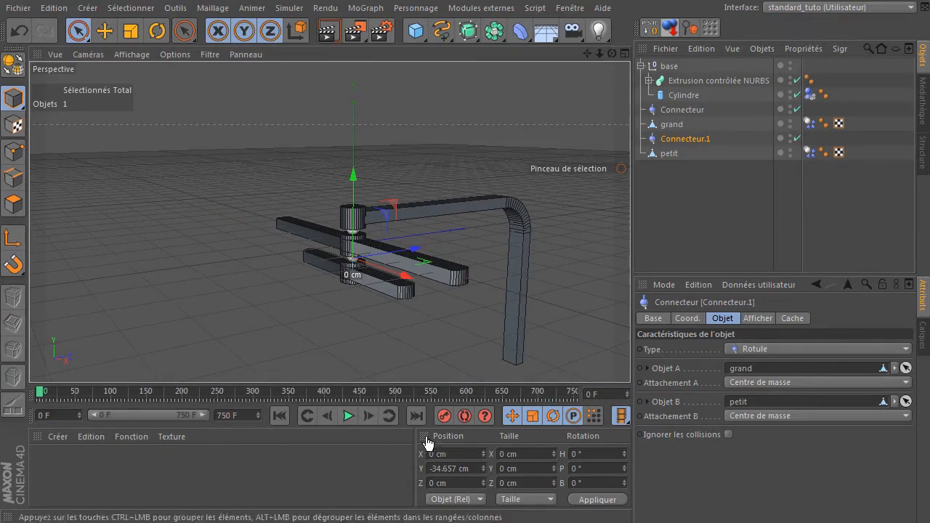
pyautogui.click(348, 416)
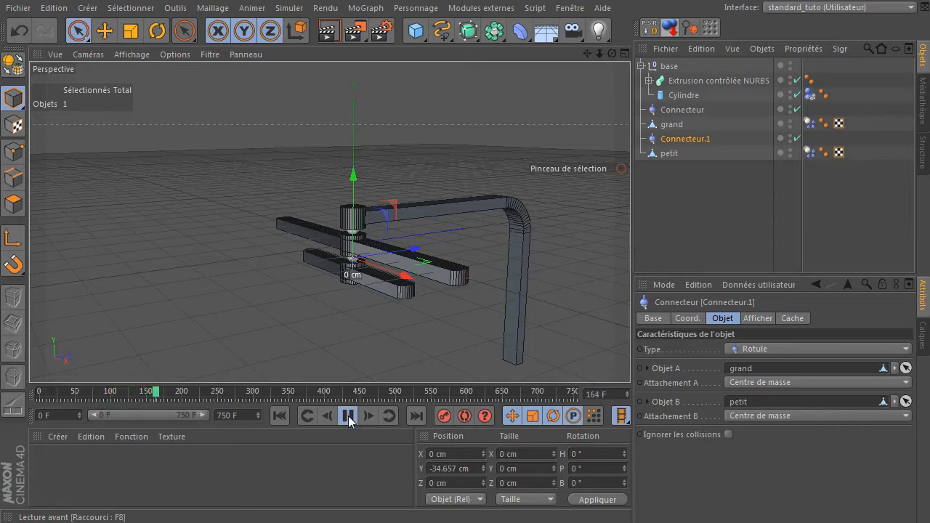
# Step: Stop the playback, add a Ventilation object and move it to about Y -70 cm, Z 415 cm
pyautogui.click(348, 416)
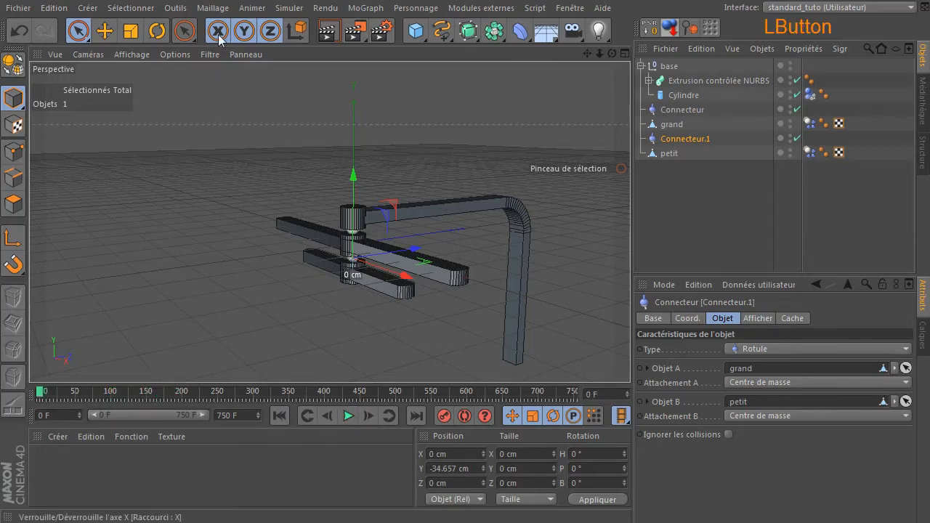
pyautogui.click(248, 9)
pyautogui.moveTo(289, 8)
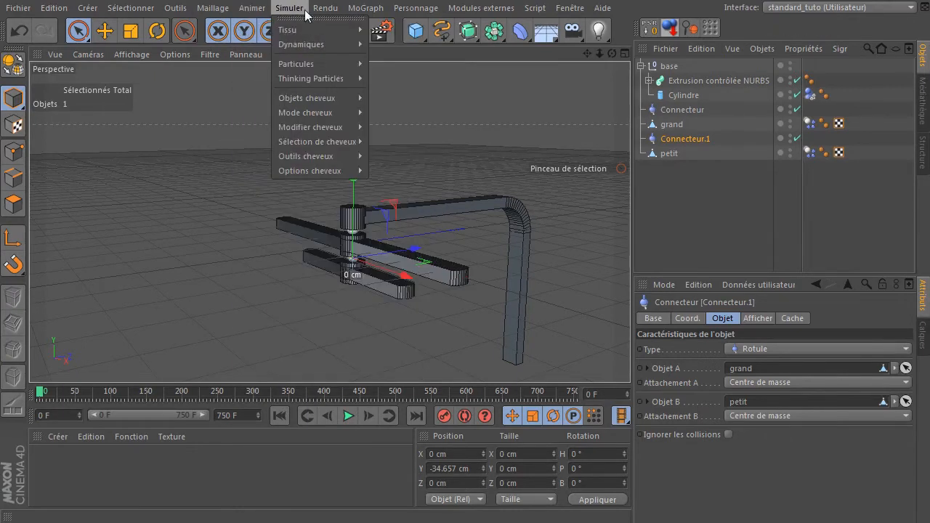
pyautogui.moveTo(300, 64)
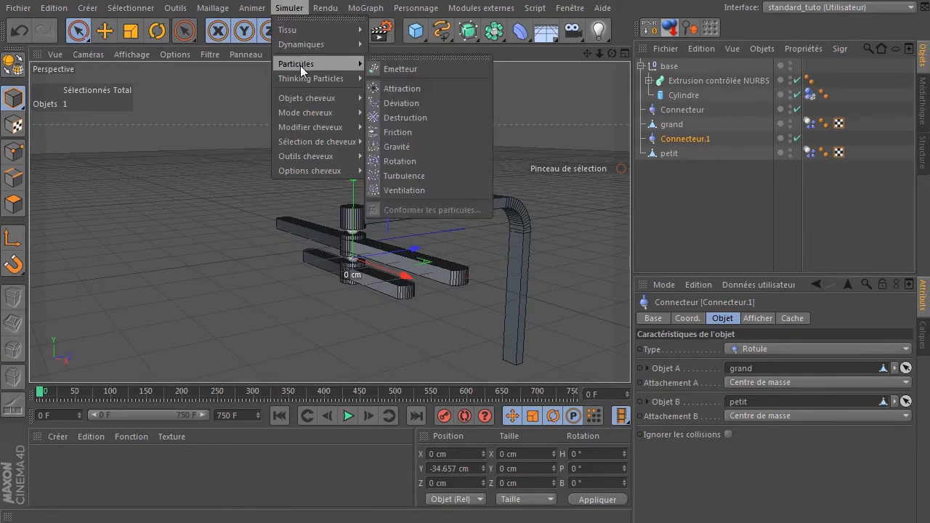
pyautogui.click(429, 188)
pyautogui.moveTo(415, 244); pyautogui.dragTo(521, 242)
pyautogui.moveTo(480, 150); pyautogui.dragTo(481, 176)
# Step: Set the Ventilation wind speed to 4 cm, Turbulence to about 43 % and Fréquence de turbulence to about 28 %
pyautogui.click(855, 364)
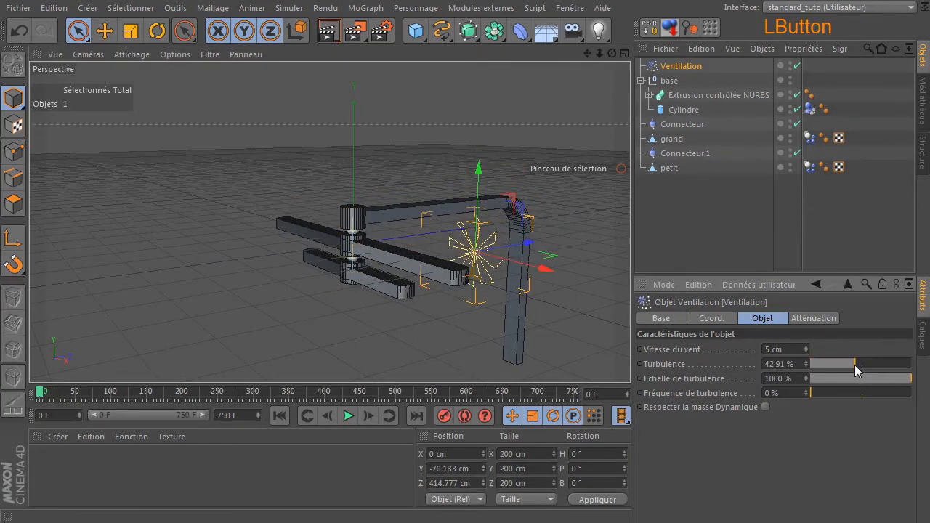
pyautogui.write('4')
pyautogui.click(739, 485)
# Step: Play the dynamics simulation with the wind blowing on the arms and delete the Ventilation object
pyautogui.click(351, 416)
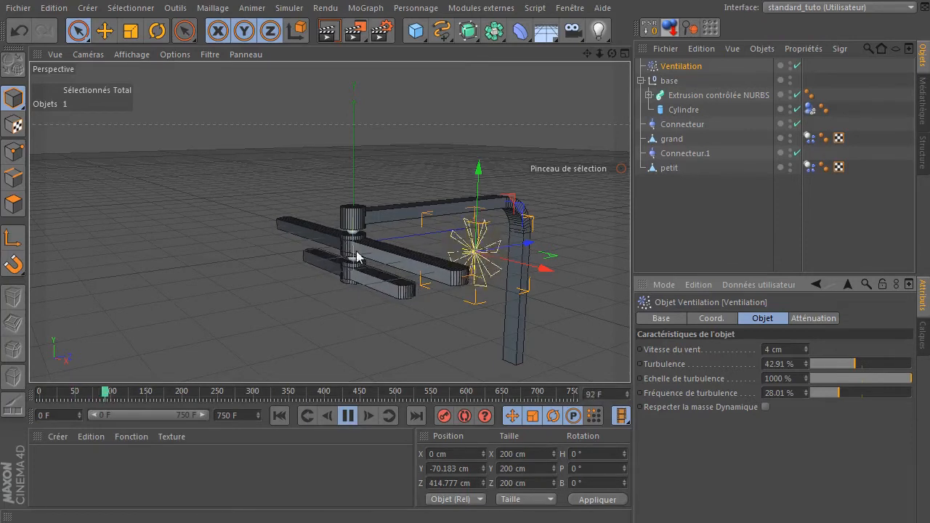
pyautogui.moveTo(612, 54); pyautogui.dragTo(608, 62)
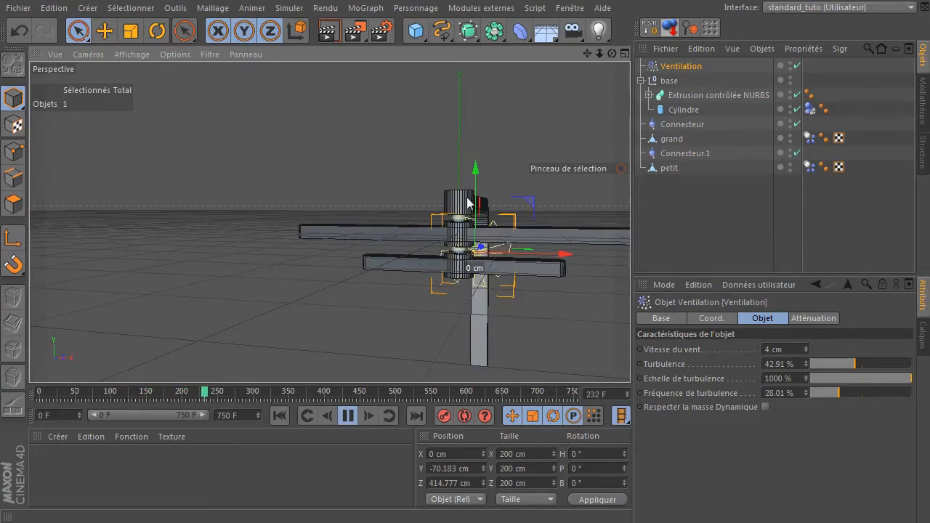
pyautogui.click(349, 416)
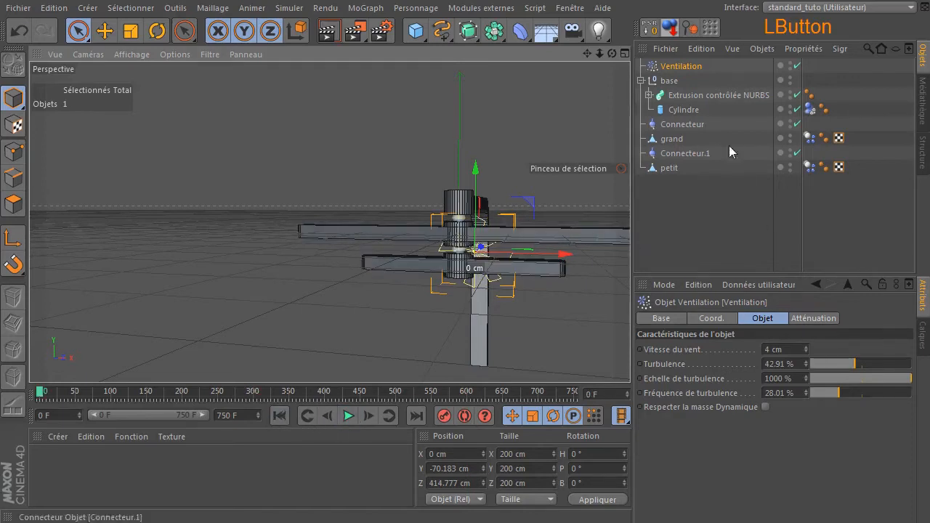
pyautogui.click(688, 66)
pyautogui.press('Delete')
# Step: Add a Cube primitive and set its Taille to 100 cm on X, Y and Z
pyautogui.moveTo(612, 53); pyautogui.dragTo(365, 248)
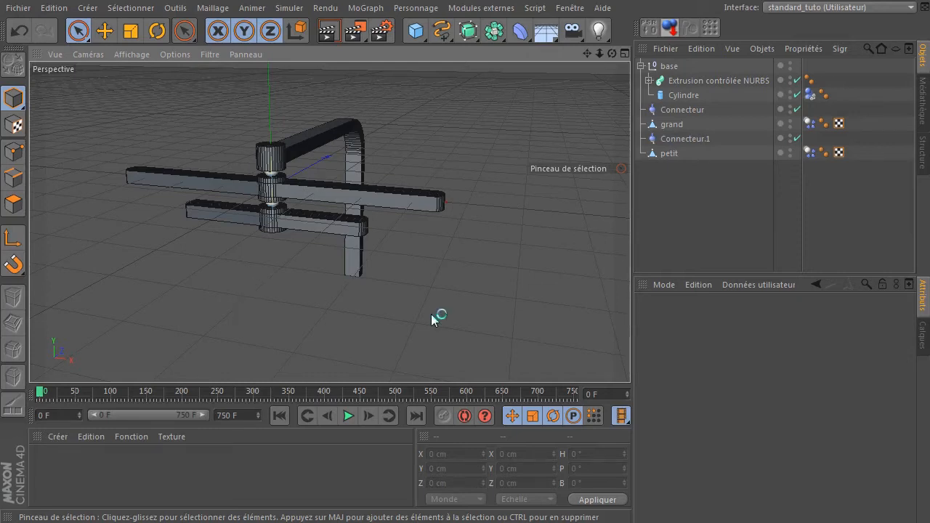
pyautogui.moveTo(415, 31); pyautogui.dragTo(592, 49)
pyautogui.click(592, 45)
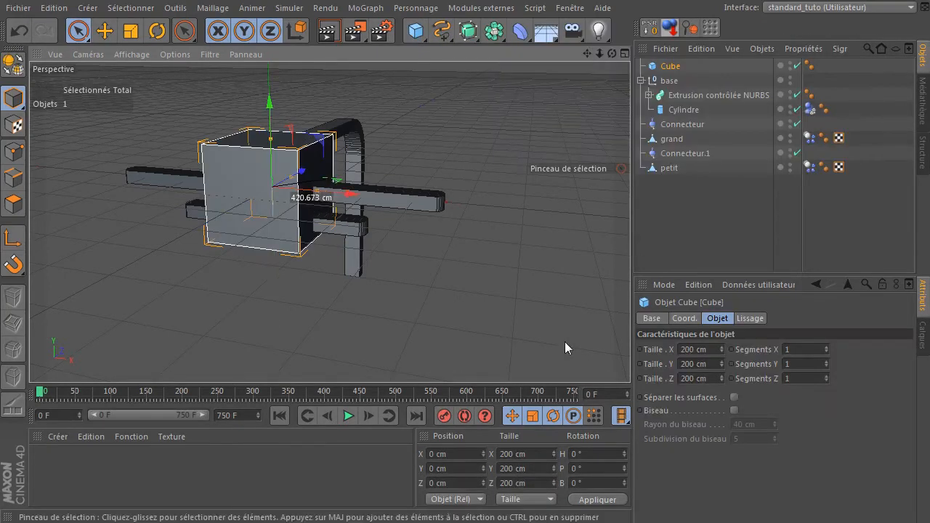
pyautogui.click(701, 350)
pyautogui.write('100')
pyautogui.click(693, 364)
pyautogui.write('100')
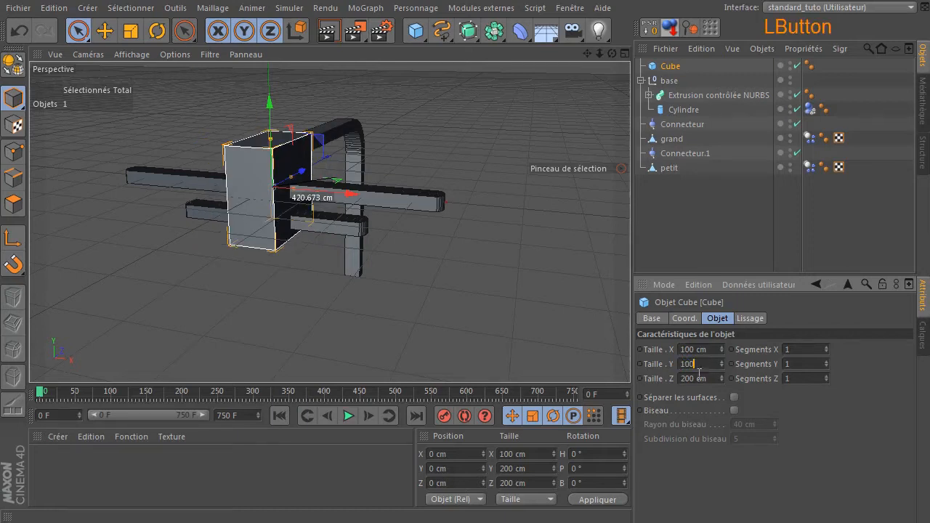
pyautogui.click(695, 379)
pyautogui.write('100')
pyautogui.press('Return')
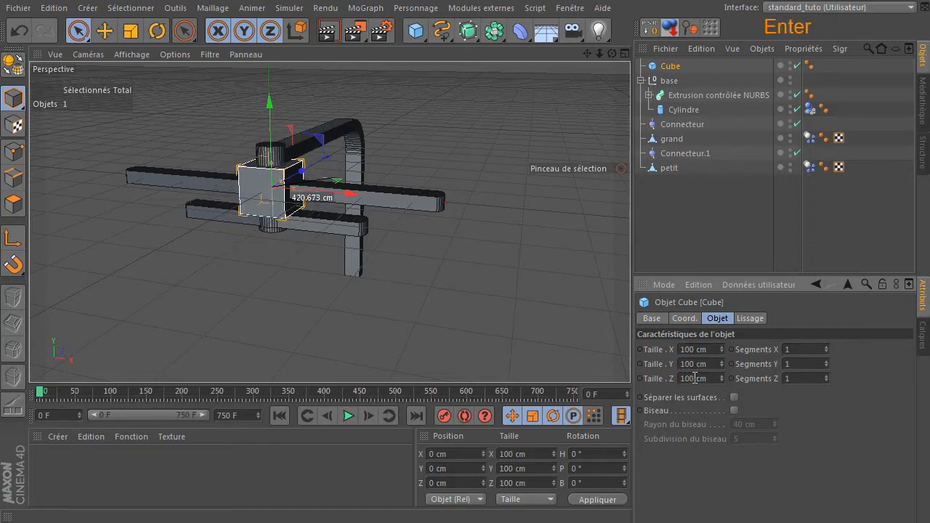
# Step: Reduce the cube's Taille to 60 cm on X, Y and Z
pyautogui.click(713, 348)
pyautogui.write('60')
pyautogui.click(702, 363)
pyautogui.write('6')
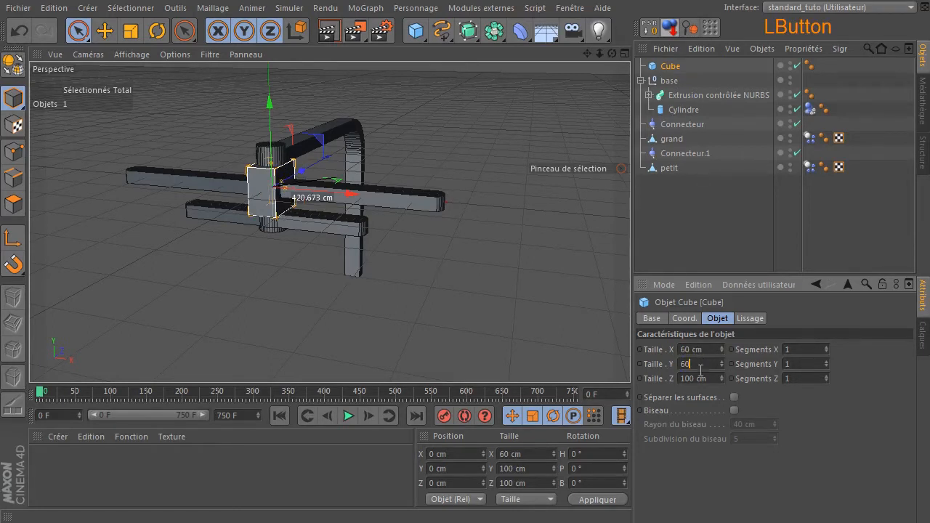
pyautogui.click(697, 378)
pyautogui.write('60')
pyautogui.press('Return')
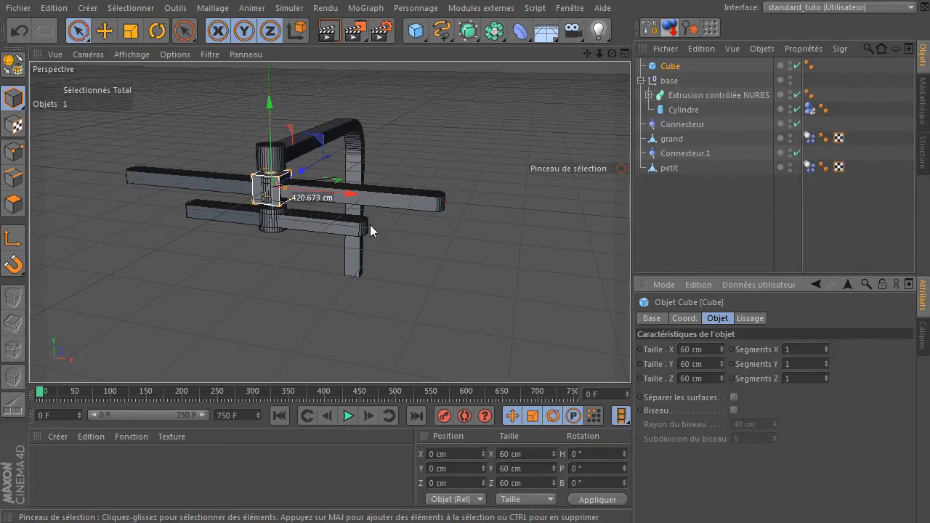
# Step: Add a Sphère primitive to the scene
pyautogui.click(415, 30)
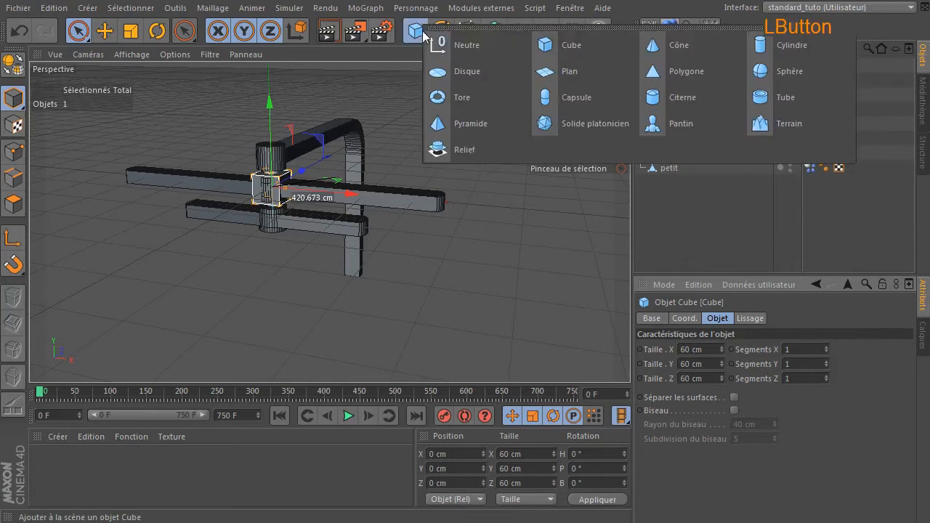
pyautogui.click(788, 67)
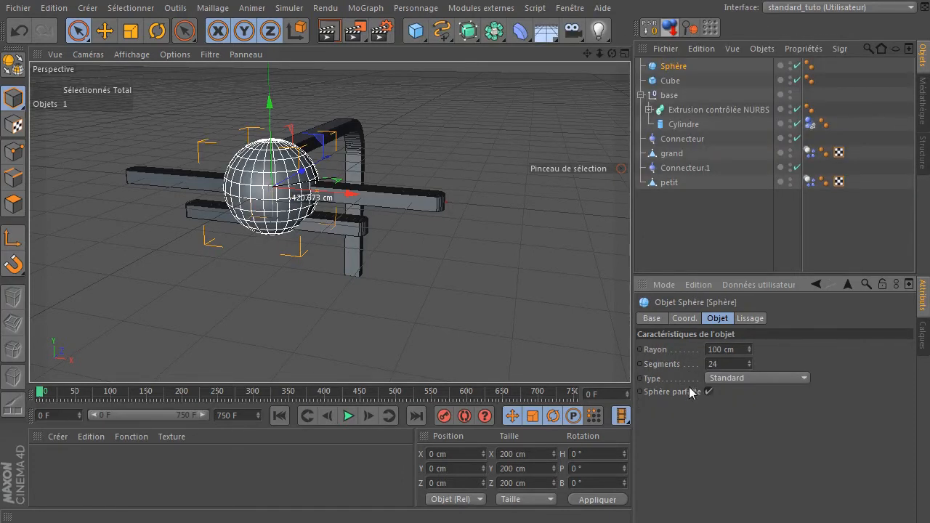
# Step: Set the sphere's radius to 30 cm
pyautogui.click(726, 350)
pyautogui.write('30')
pyautogui.press('Return')
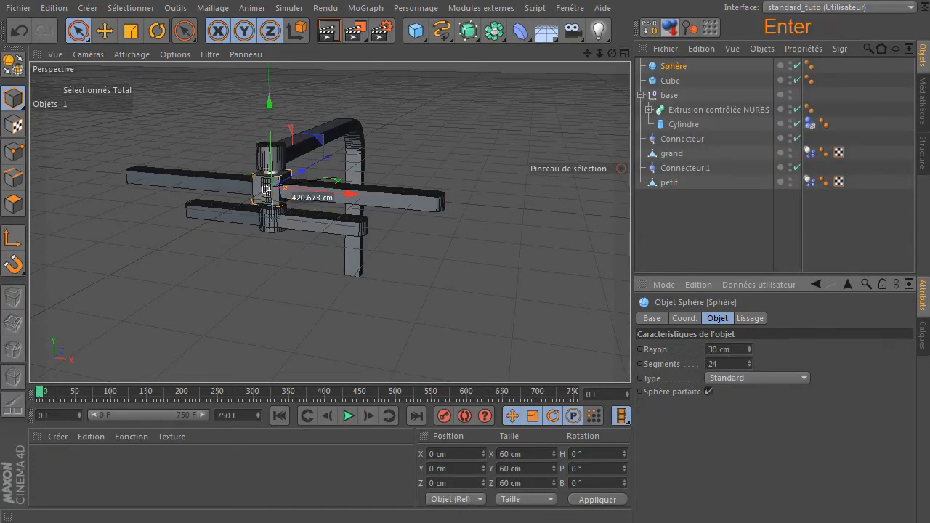
# Step: Add a torus with a ring radius of 30 cm and a pipe radius of 10 cm
pyautogui.click(415, 30)
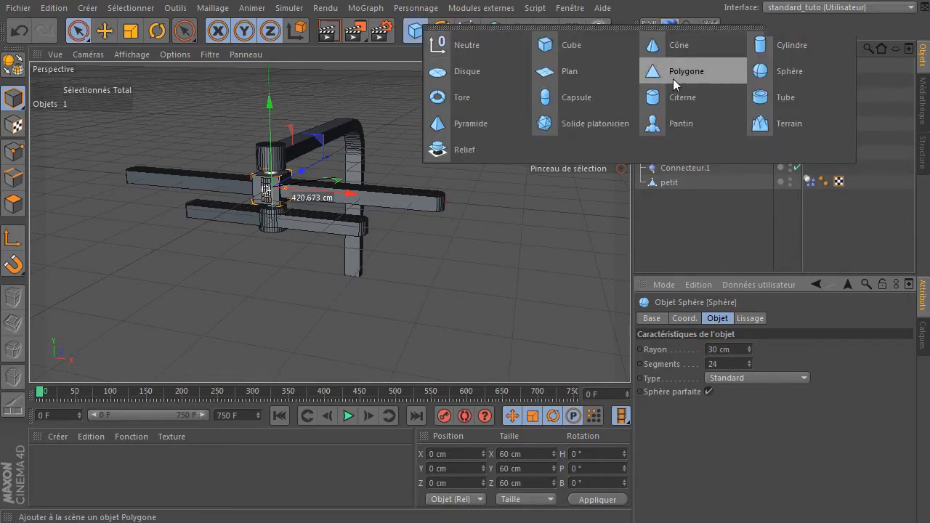
pyautogui.click(472, 95)
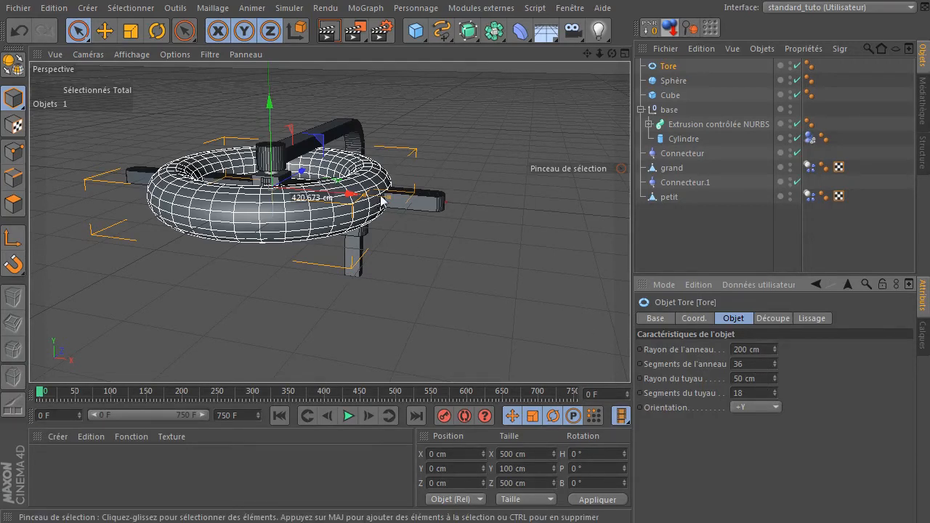
pyautogui.click(768, 349)
pyautogui.write('30')
pyautogui.press('Return')
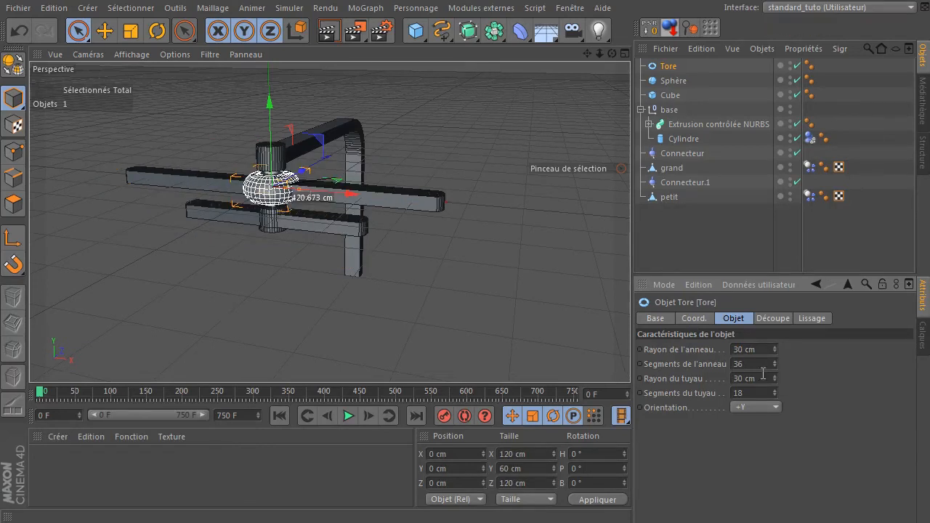
pyautogui.click(763, 377)
pyautogui.write('10')
pyautogui.press('Return')
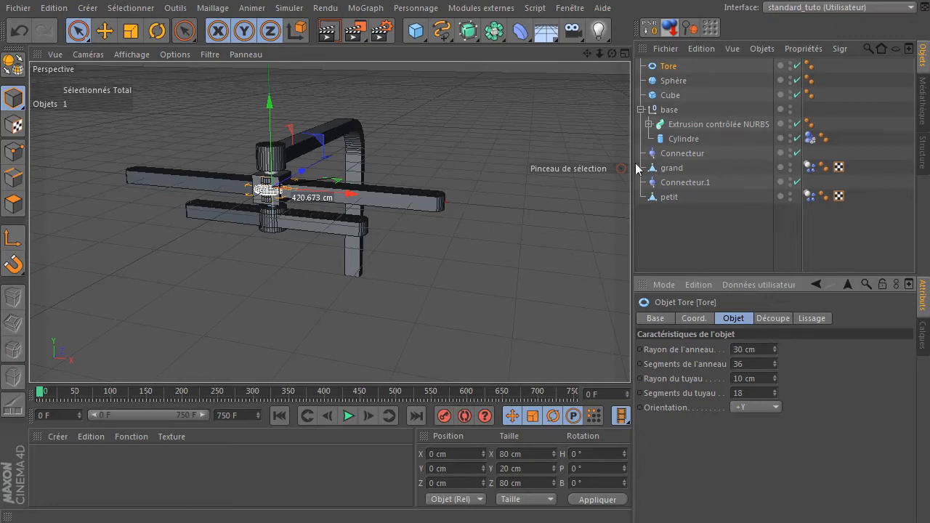
# Step: Add a platonic solid to the scene and set its radius to 30 cm
pyautogui.middleClick(547, 217)
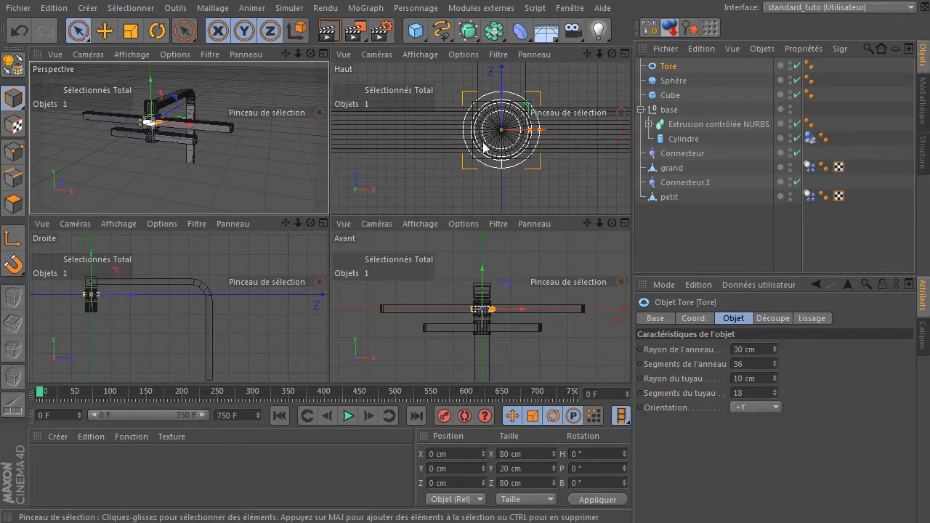
pyautogui.middleClick(244, 119)
pyautogui.scroll(3, 218, 191)
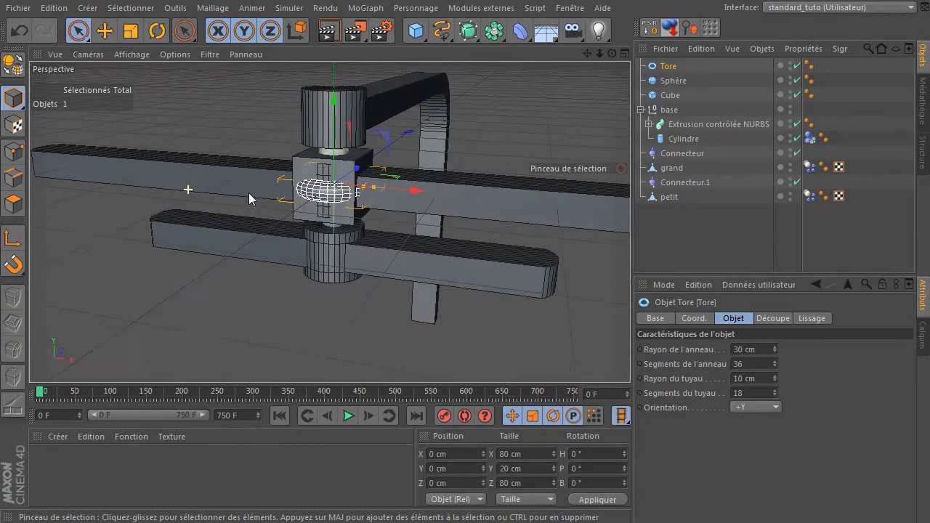
pyautogui.moveTo(419, 33); pyautogui.dragTo(749, 102)
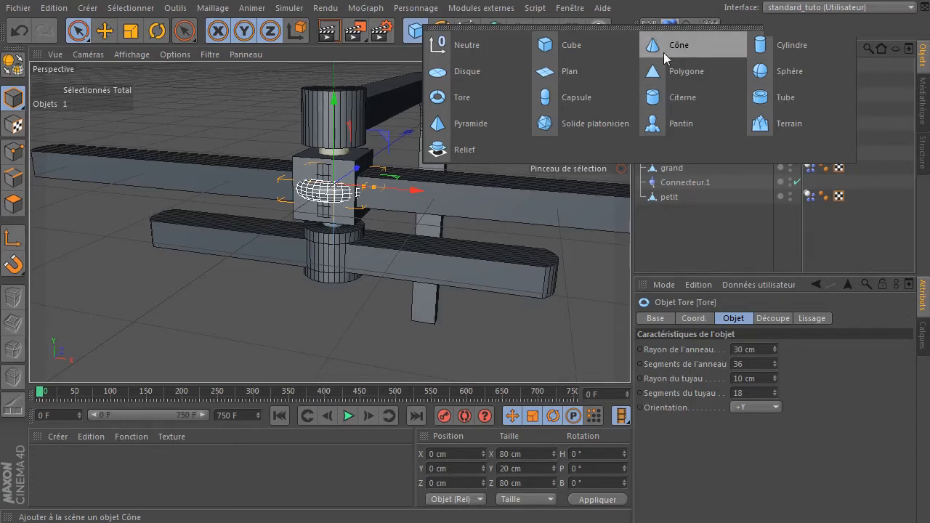
pyautogui.click(609, 122)
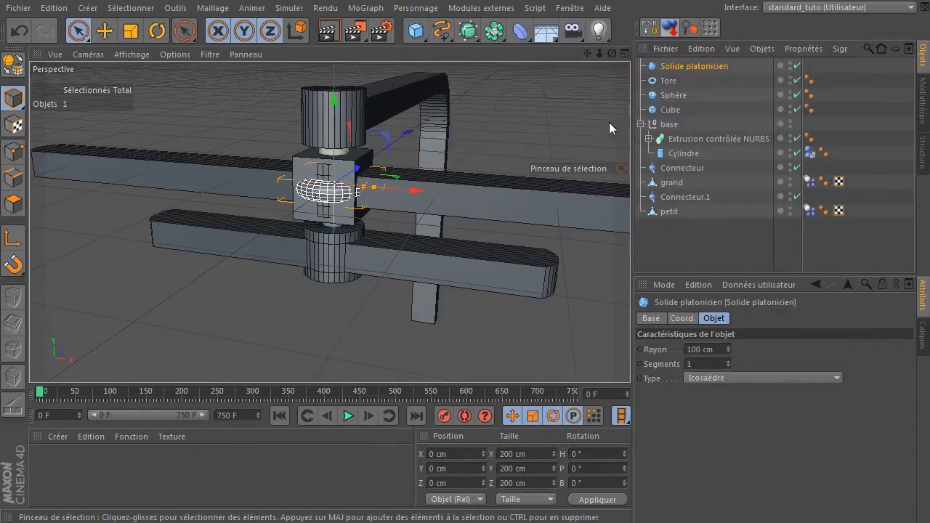
pyautogui.click(723, 352)
pyautogui.doubleClick(724, 352)
pyautogui.write('30')
pyautogui.press('Return')
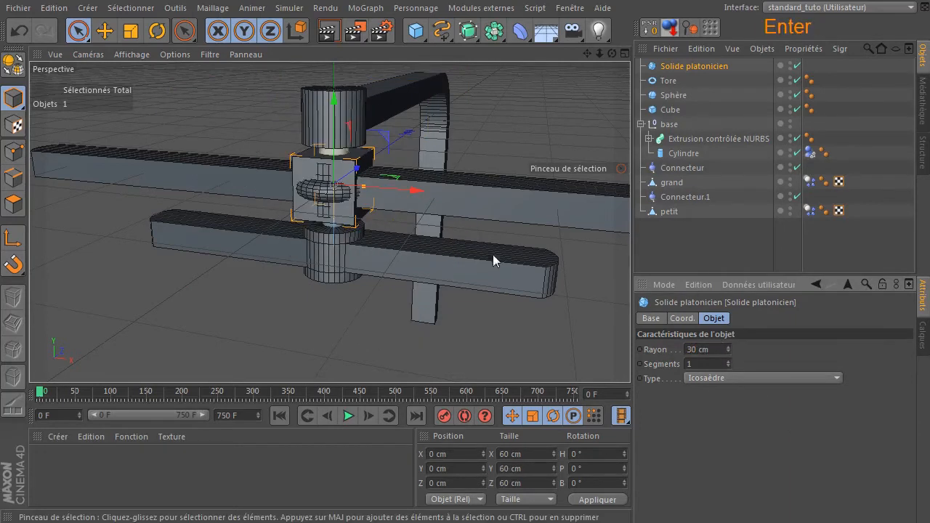
# Step: Move Solide platonicien, Tore, Sphère and Cube together to the end of the object list, below petit
pyautogui.click(78, 31)
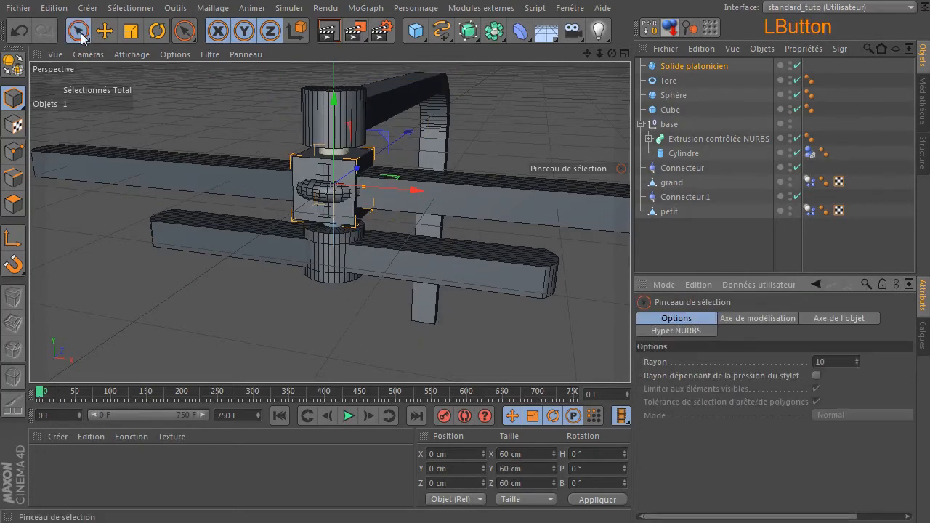
pyautogui.click(207, 315)
pyautogui.scroll(-5, 226, 309)
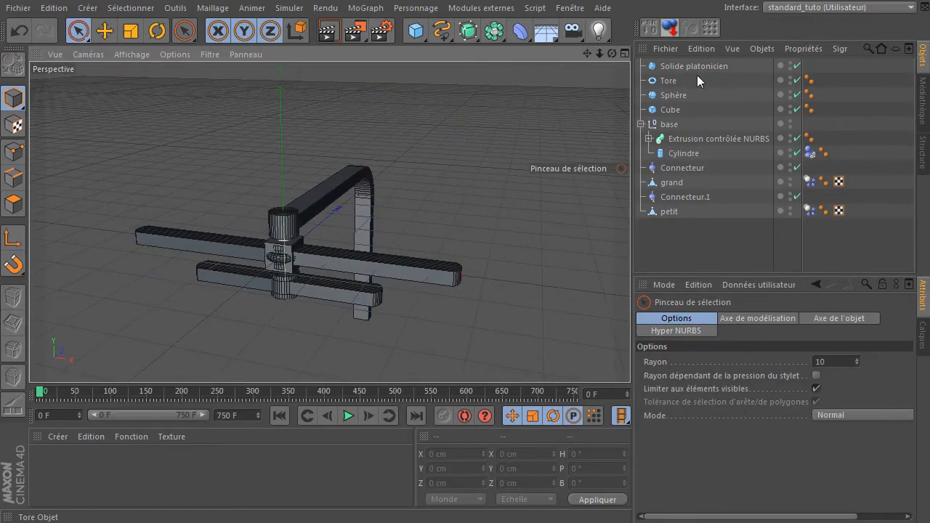
pyautogui.click(682, 106)
pyautogui.keyDown('shift'); pyautogui.moveTo(701, 68); pyautogui.dragTo(715, 260); pyautogui.keyUp('shift')
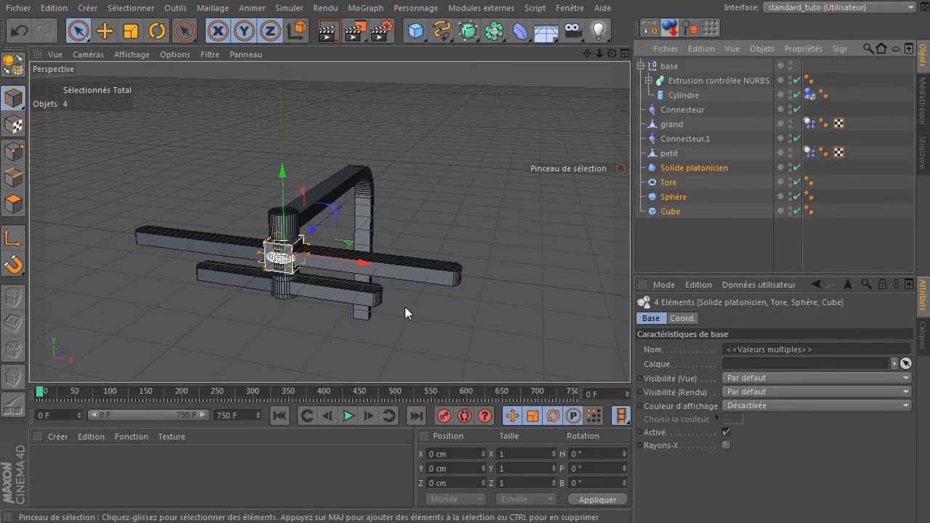
# Step: Move the cube below the left end of the large bar, to about X -340 cm and Y -63 cm
pyautogui.click(669, 211)
pyautogui.moveTo(359, 265); pyautogui.dragTo(210, 268)
pyautogui.moveTo(134, 156); pyautogui.dragTo(137, 245)
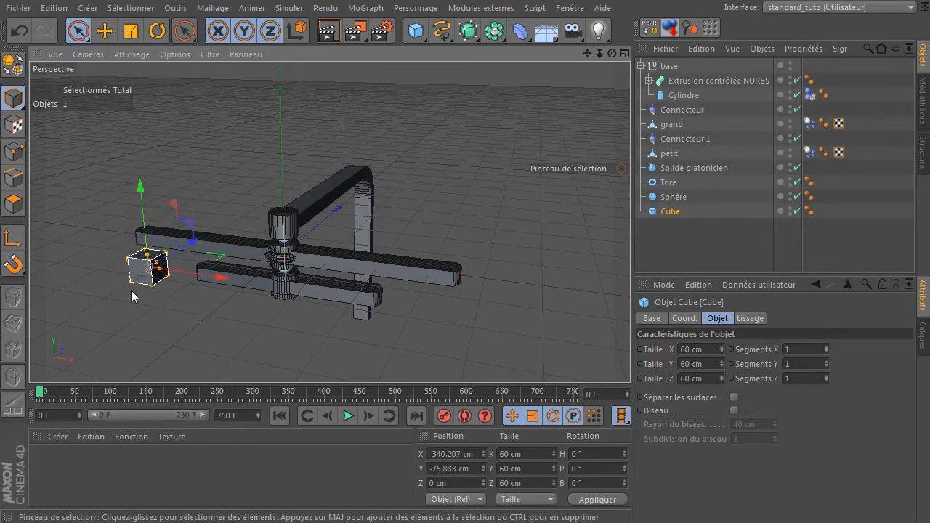
pyautogui.scroll(3, 125, 277)
pyautogui.scroll(5, 127, 277)
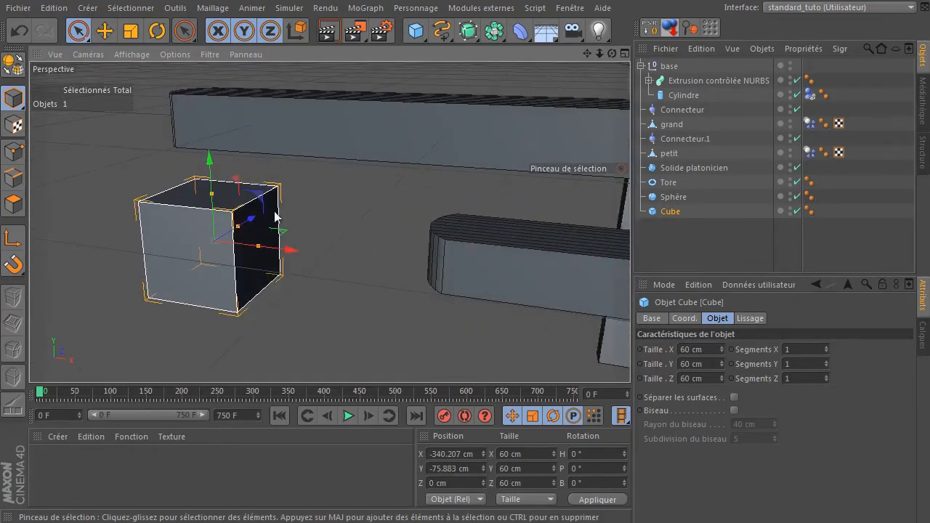
pyautogui.moveTo(207, 155); pyautogui.dragTo(210, 142)
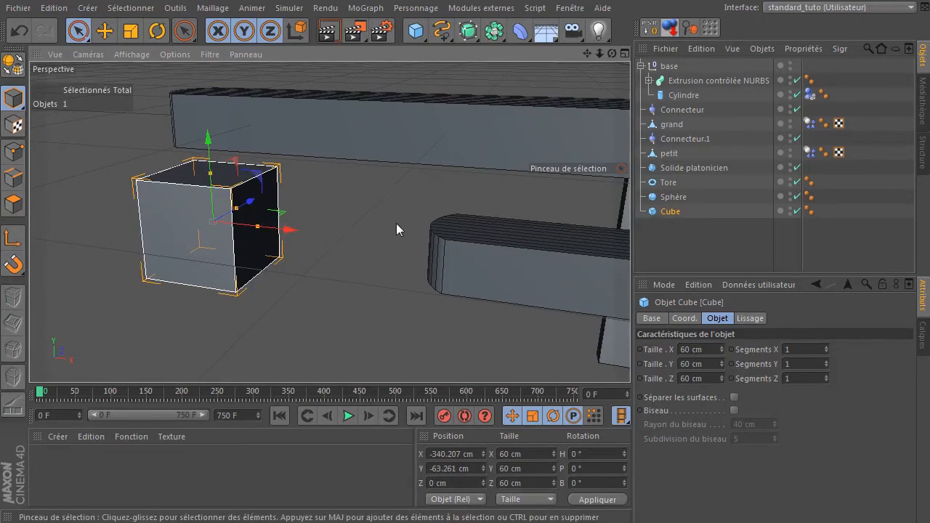
# Step: Set the cube's position to exactly X -340 cm and Y -60 cm
pyautogui.scroll(-1, 396, 223)
pyautogui.click(450, 454)
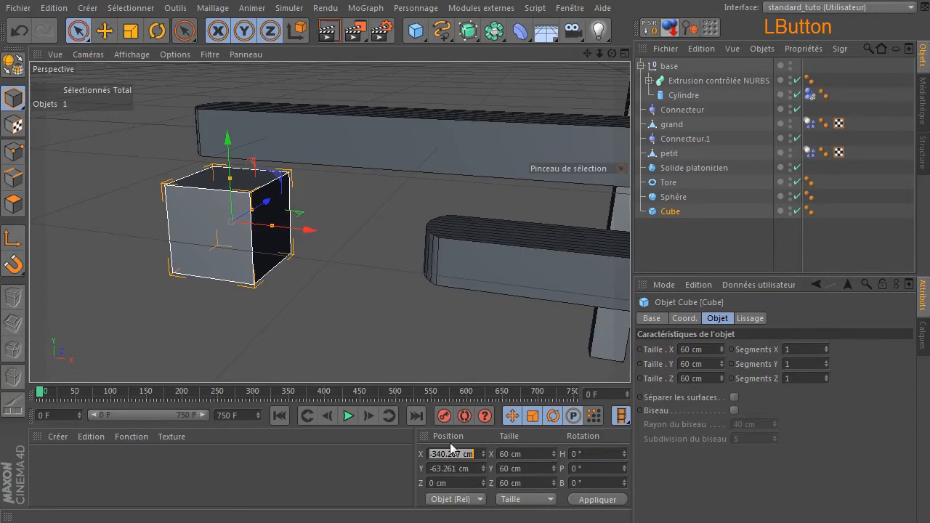
pyautogui.press('BackSpace')
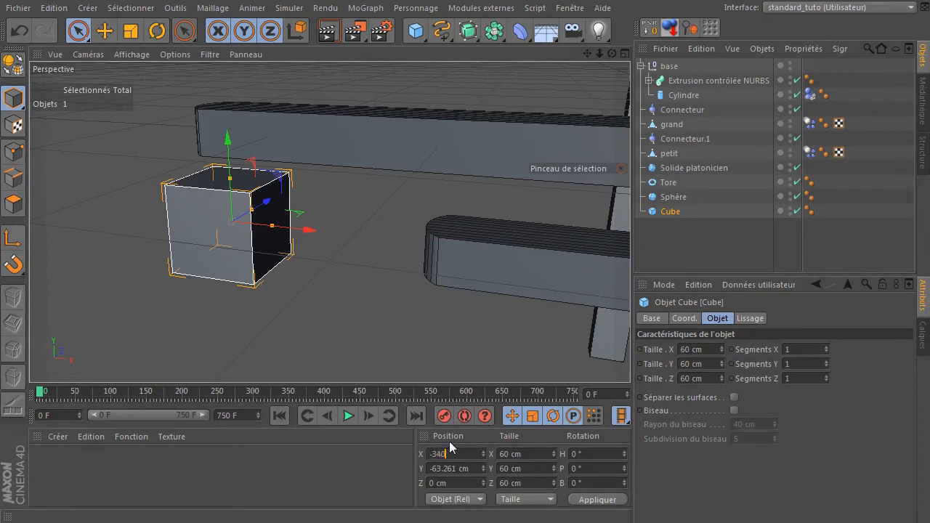
pyautogui.write('-340')
pyautogui.press('Return')
pyautogui.click(438, 465)
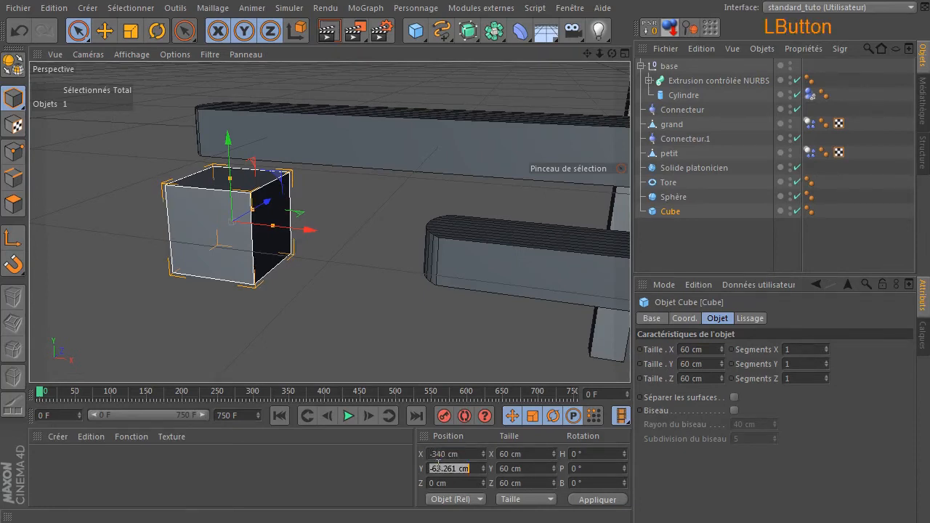
pyautogui.write('-6')
pyautogui.press('Return')
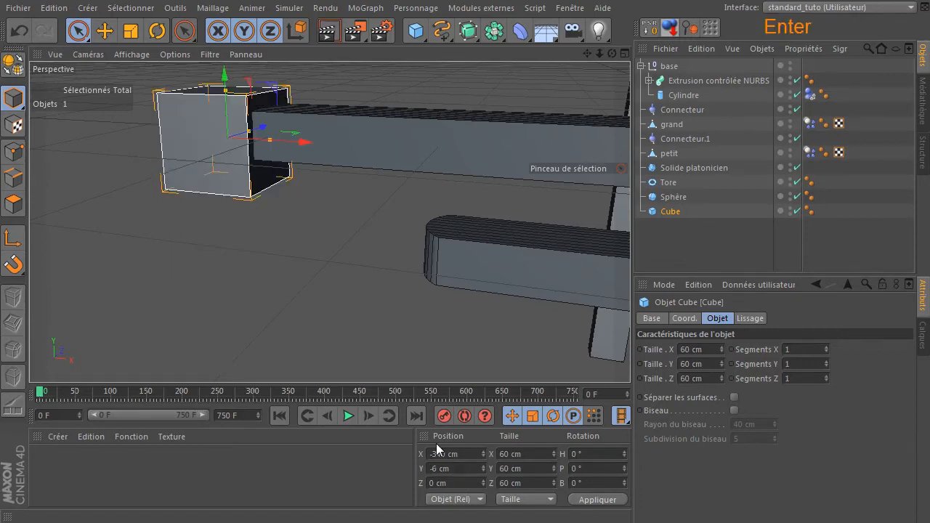
pyautogui.click(445, 467)
pyautogui.write('-60')
pyautogui.press('Return')
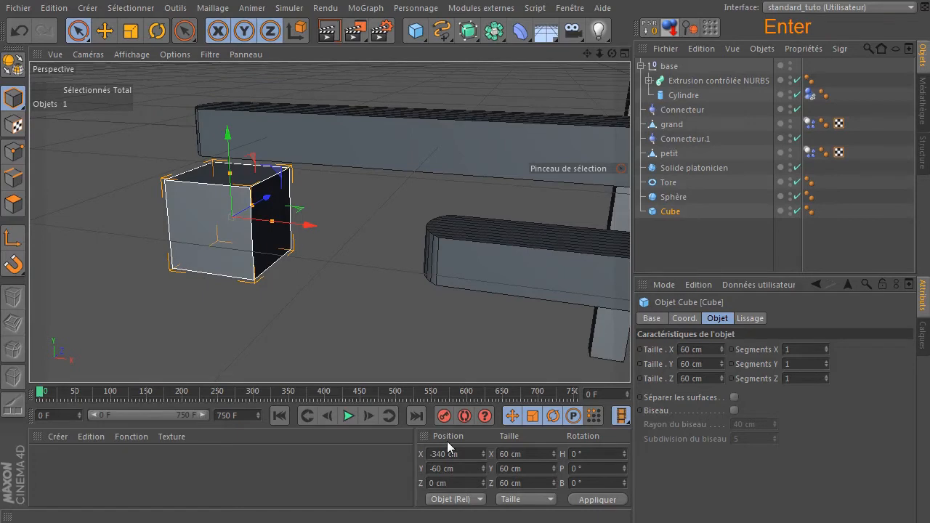
# Step: Move Solide platonicien below Cube in the object list
pyautogui.keyDown('alt'); pyautogui.moveTo(449, 241); pyautogui.dragTo(393, 294); pyautogui.keyUp('alt')
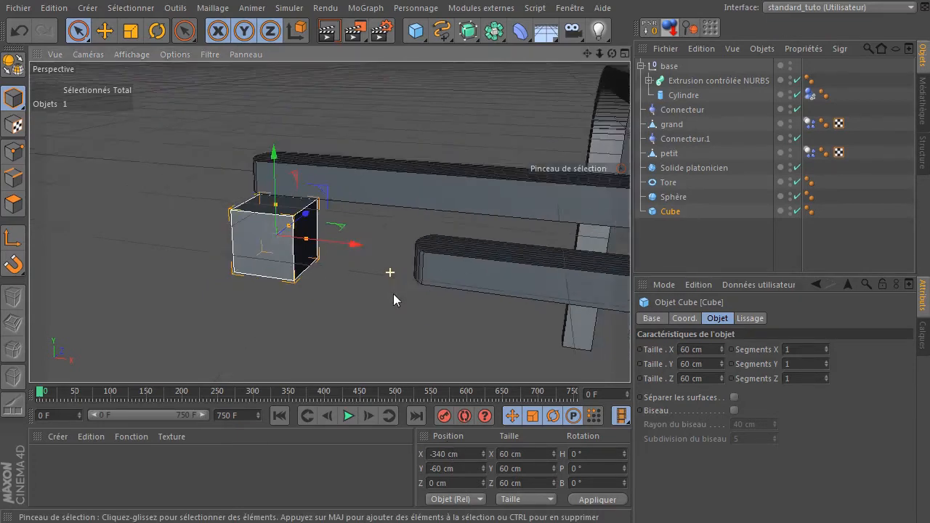
pyautogui.scroll(-5, 393, 293)
pyautogui.moveTo(587, 54); pyautogui.dragTo(382, 11)
pyautogui.click(714, 170)
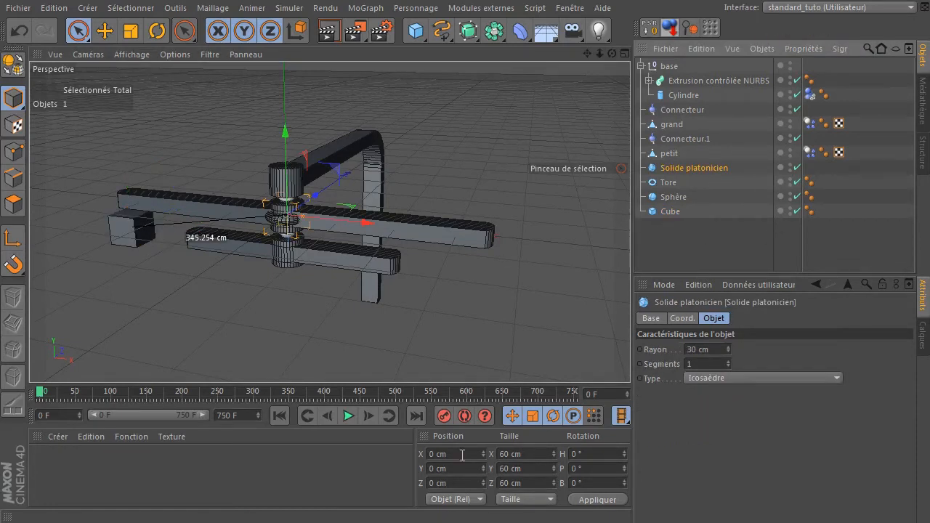
pyautogui.moveTo(686, 169); pyautogui.dragTo(679, 217)
pyautogui.click(676, 199)
pyautogui.click(670, 209)
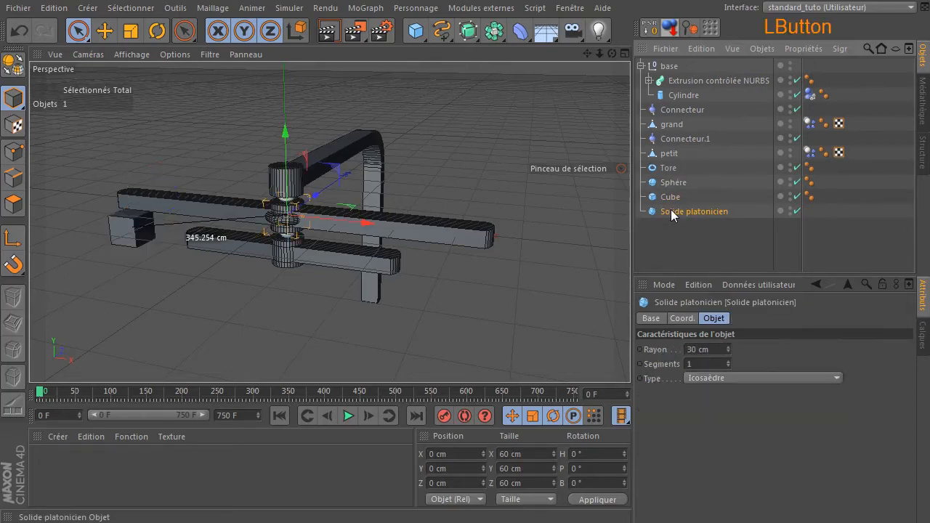
# Step: Position the platonic solid opposite the cube, at X 340 cm and Y -60 cm
pyautogui.click(670, 197)
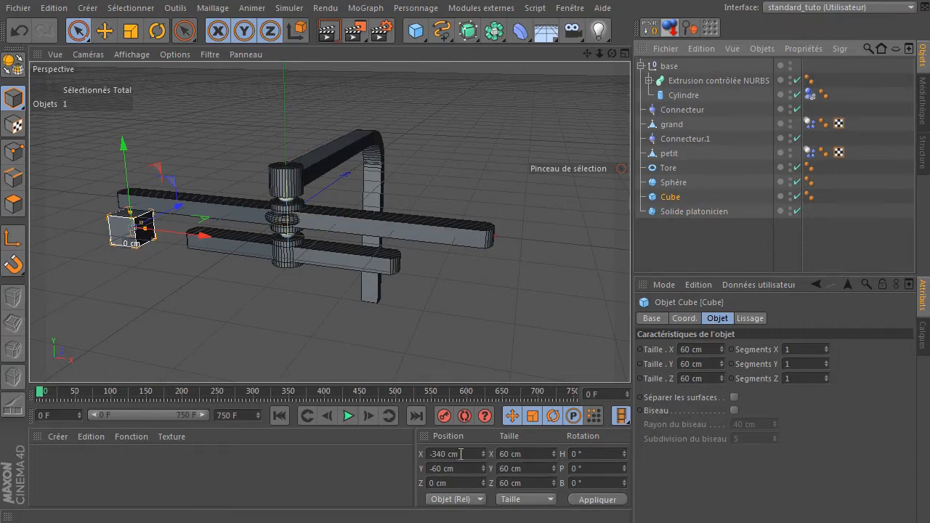
pyautogui.click(715, 210)
pyautogui.doubleClick(465, 468)
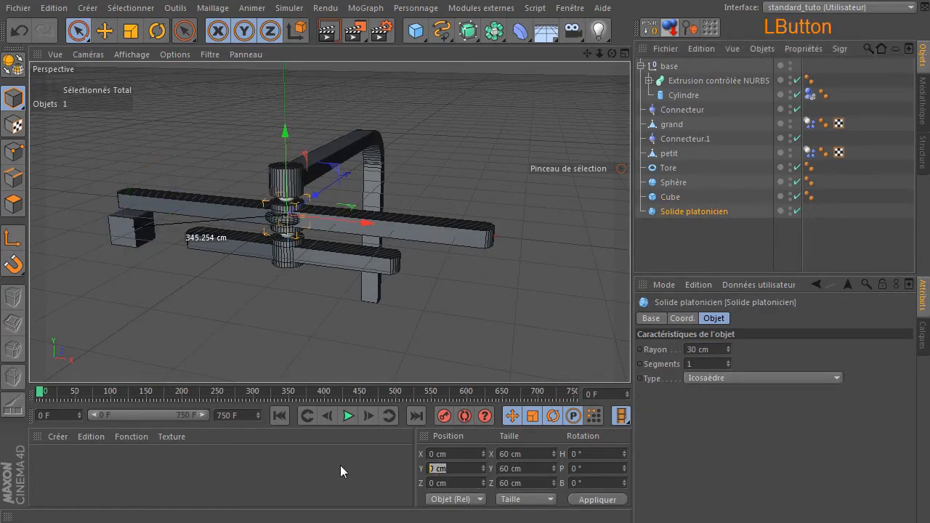
pyautogui.write('-60')
pyautogui.press('Return')
pyautogui.click(436, 454)
pyautogui.write('34')
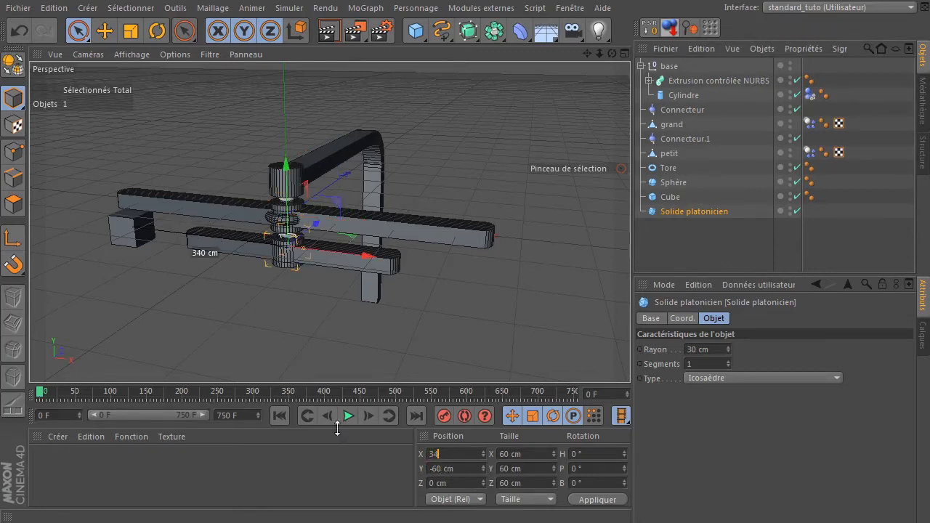
pyautogui.write('0')
pyautogui.press('Return')
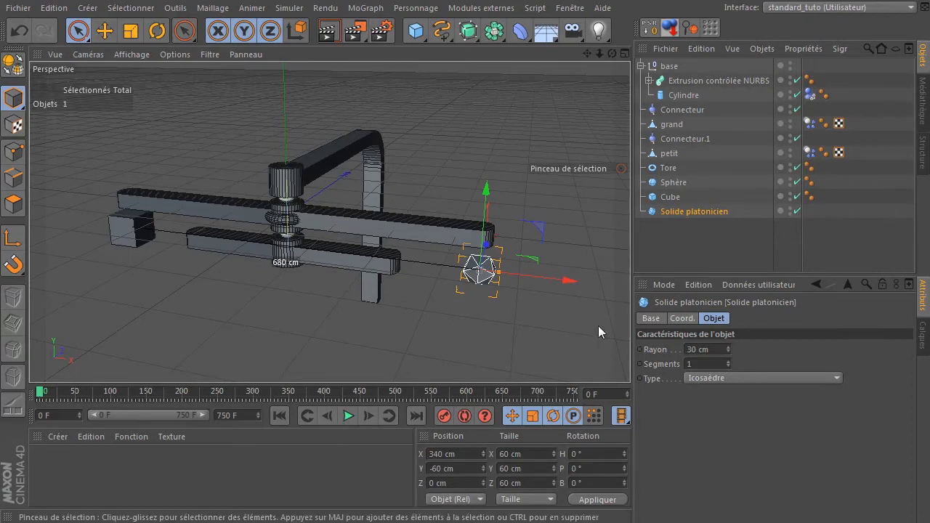
# Step: Move Sphère to the end of the object list and place it below the small bar's left end, about X -189 cm, Y -120 cm
pyautogui.moveTo(611, 54); pyautogui.dragTo(629, 75)
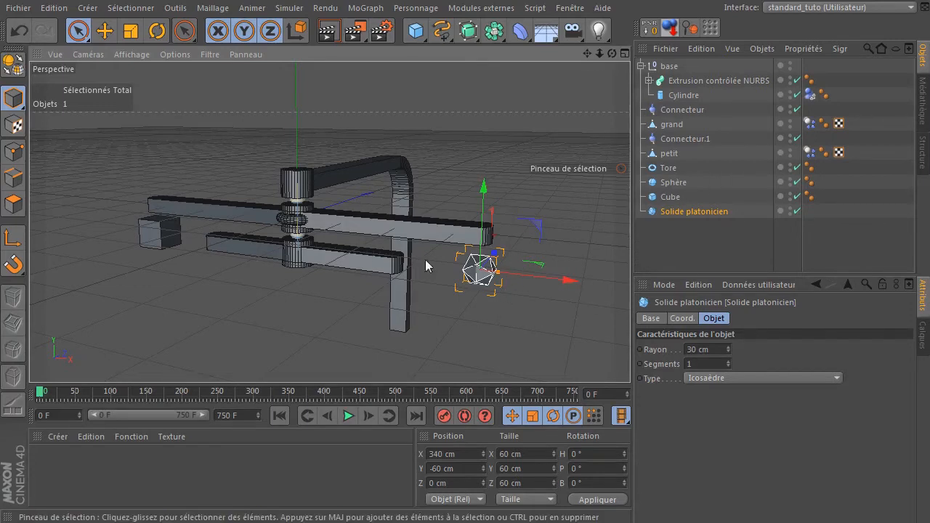
pyautogui.click(674, 183)
pyautogui.moveTo(678, 186); pyautogui.dragTo(643, 269)
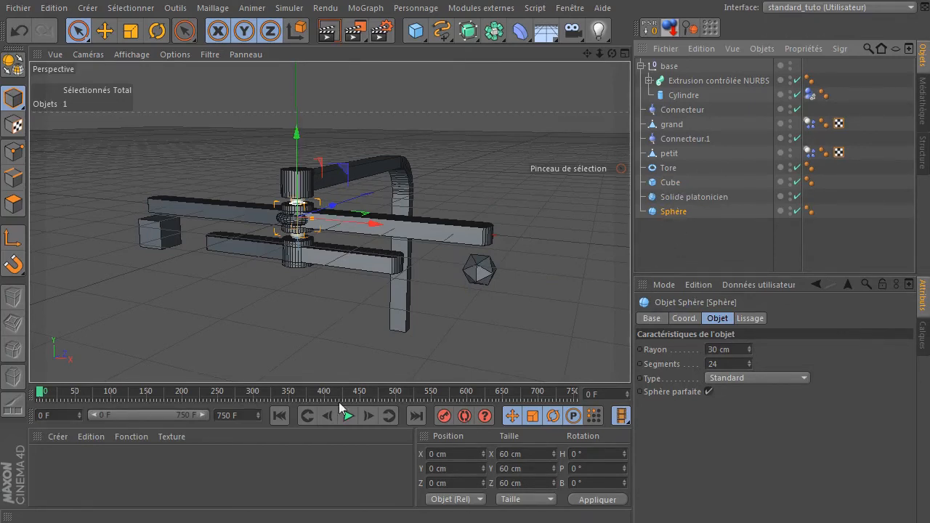
pyautogui.moveTo(294, 142); pyautogui.dragTo(294, 204)
pyautogui.moveTo(375, 302); pyautogui.dragTo(287, 292)
# Step: Set the sphere's position to exactly X -180 cm and Y -120 cm
pyautogui.click(452, 454)
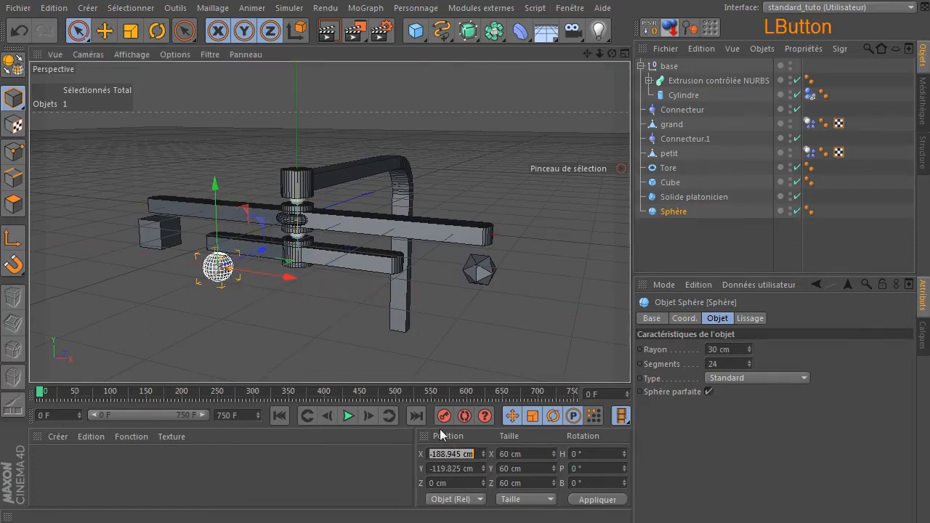
pyautogui.write('-18')
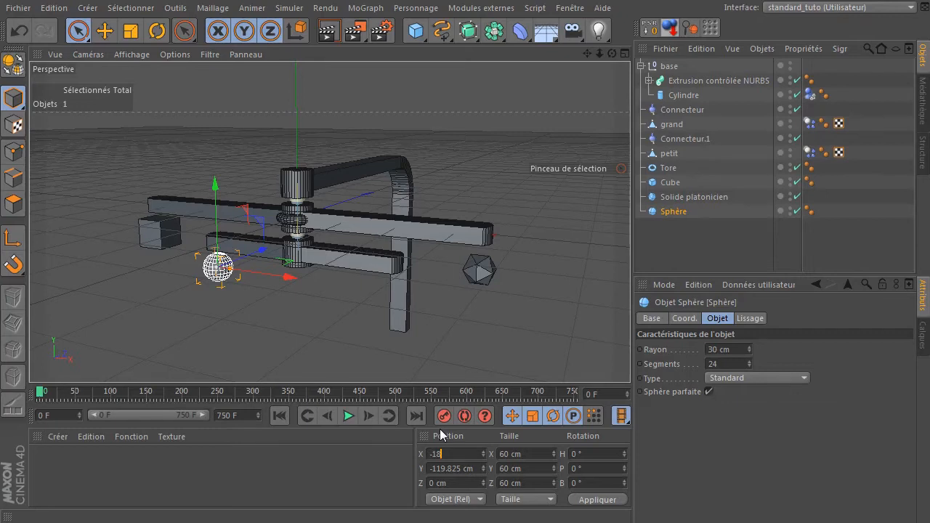
pyautogui.write('0')
pyautogui.press('Return')
pyautogui.moveTo(612, 53); pyautogui.dragTo(513, 100)
pyautogui.doubleClick(436, 468)
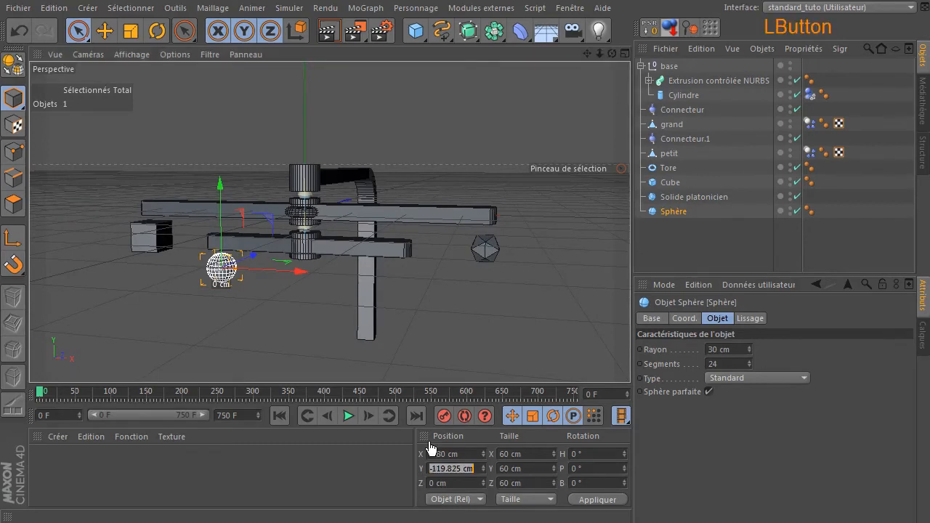
pyautogui.press('BackSpace')
pyautogui.write('-120')
pyautogui.press('Return')
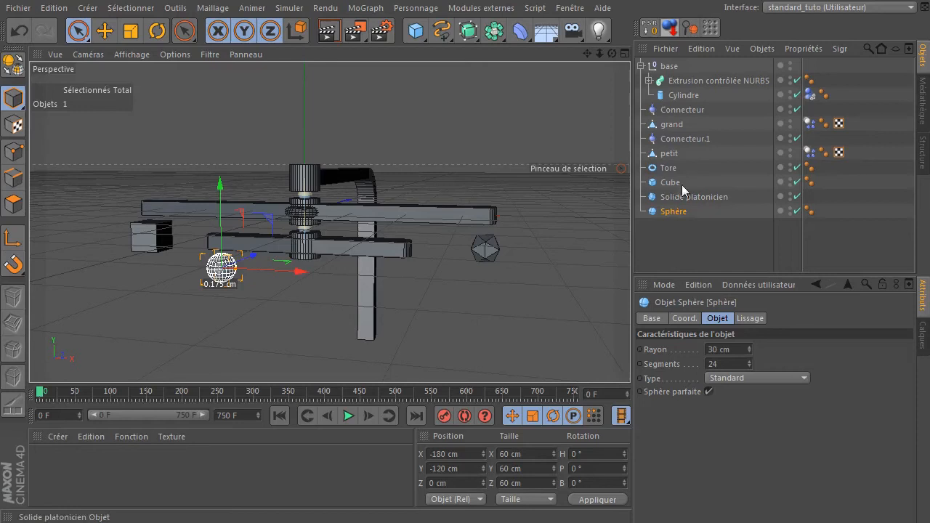
# Step: Move Tore to the end of the object list, below Sphère
pyautogui.moveTo(667, 167); pyautogui.dragTo(695, 235)
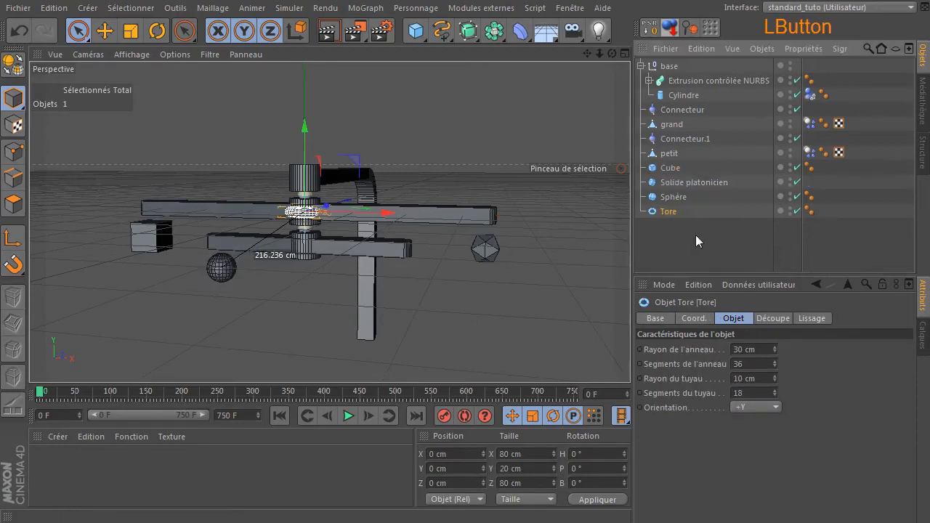
# Step: Position Tore below the small bar's right end, at X 180 cm and Y -120 cm
pyautogui.click(455, 468)
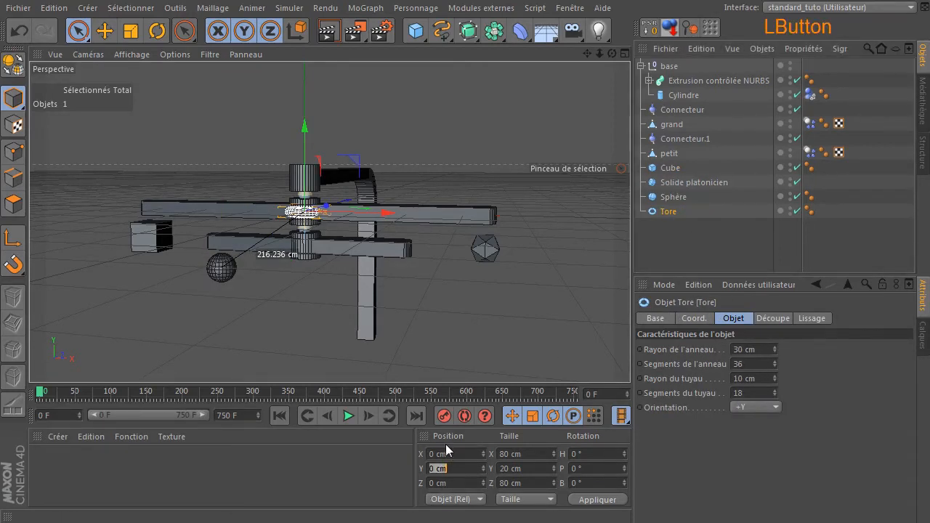
pyautogui.write('-120')
pyautogui.press('Return')
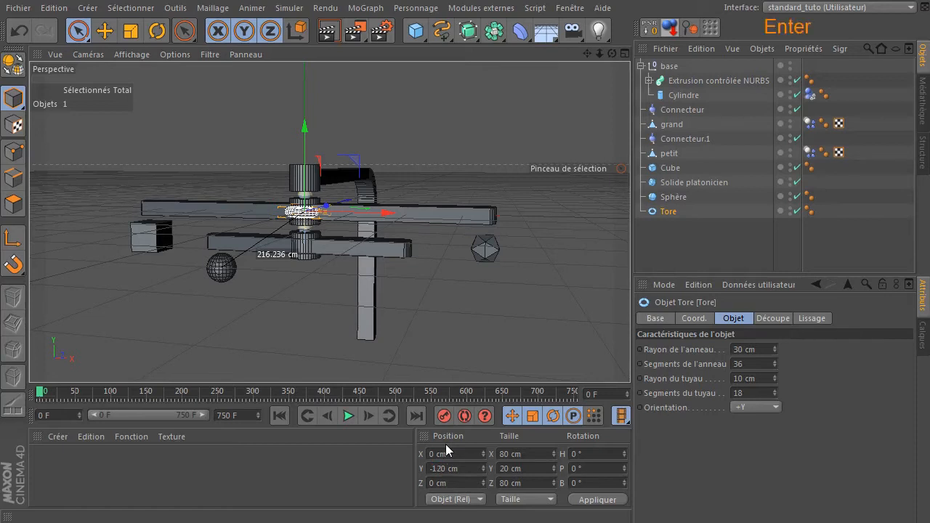
pyautogui.click(459, 453)
pyautogui.doubleClick(459, 454)
pyautogui.write('180')
pyautogui.press('Return')
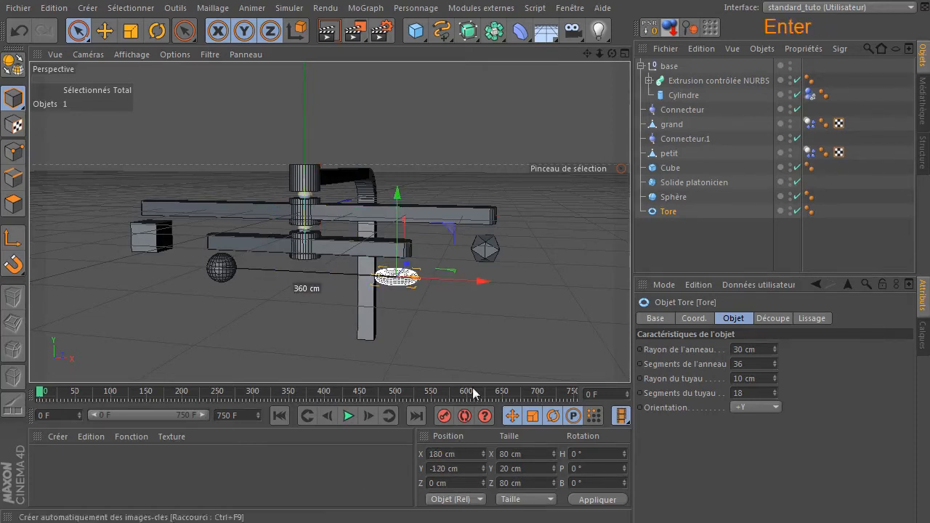
# Step: Set the torus's orientation to +Z and its pipe radius to 5 cm
pyautogui.click(763, 407)
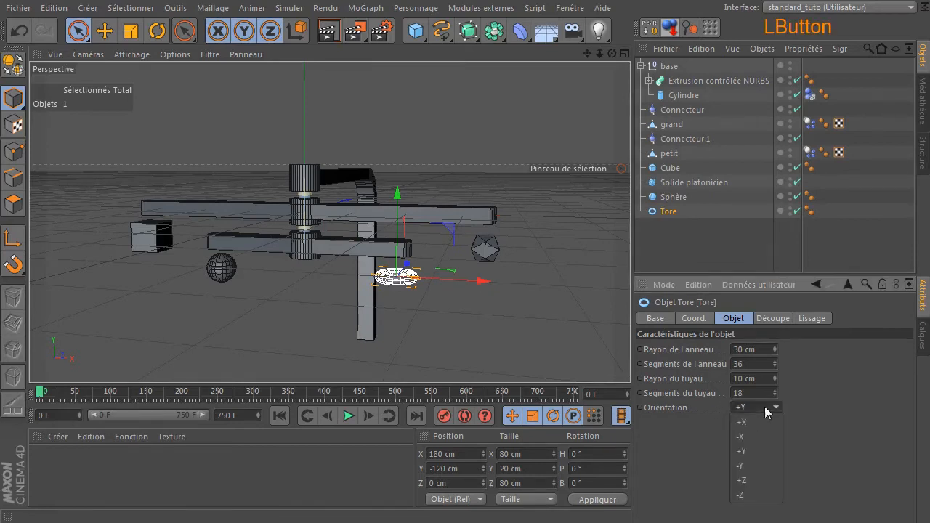
pyautogui.click(779, 480)
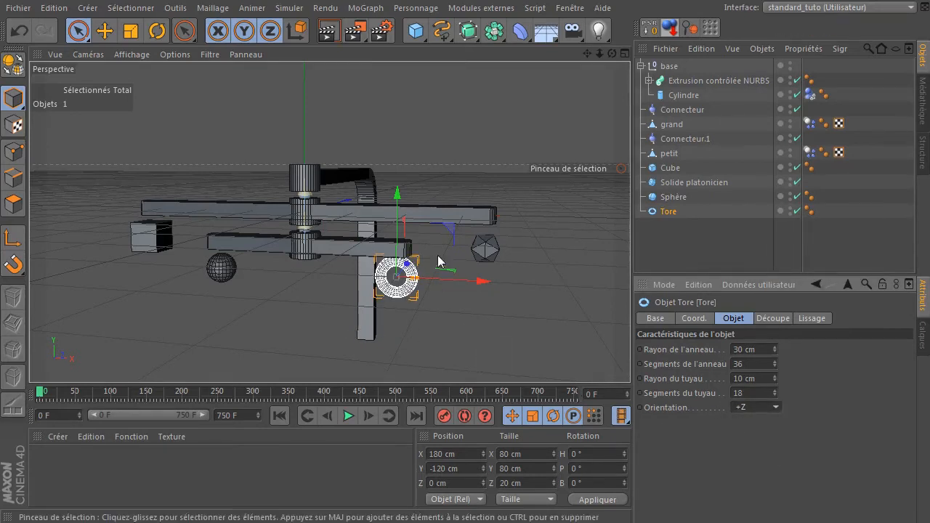
pyautogui.click(760, 379)
pyautogui.write('5')
pyautogui.press('Return')
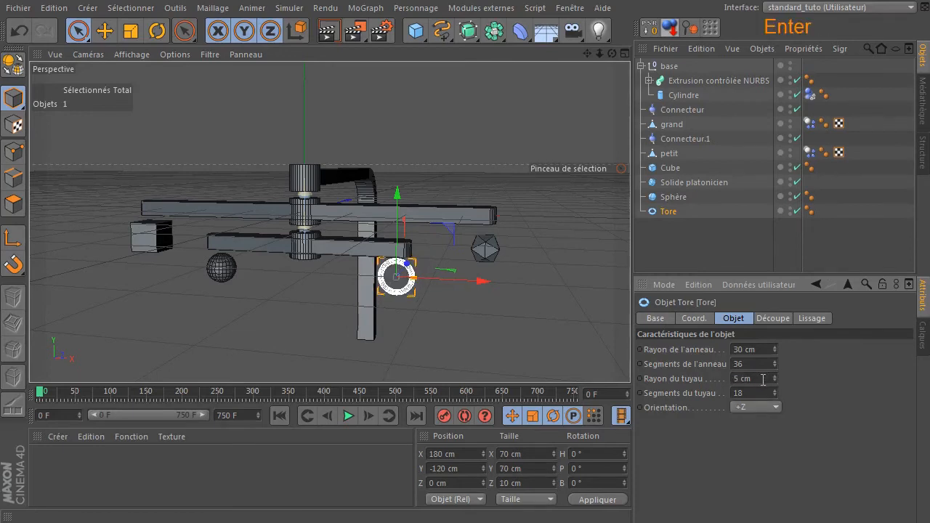
# Step: Set the torus's pipe radius to 10 cm and its ring radius to 25 cm
pyautogui.click(765, 349)
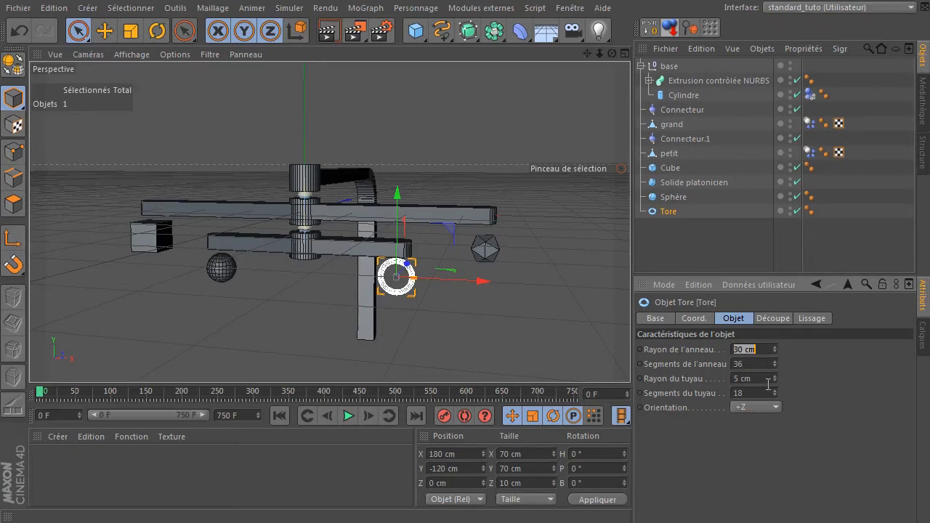
pyautogui.click(767, 379)
pyautogui.write('10')
pyautogui.click(763, 349)
pyautogui.write('25')
pyautogui.press('Return')
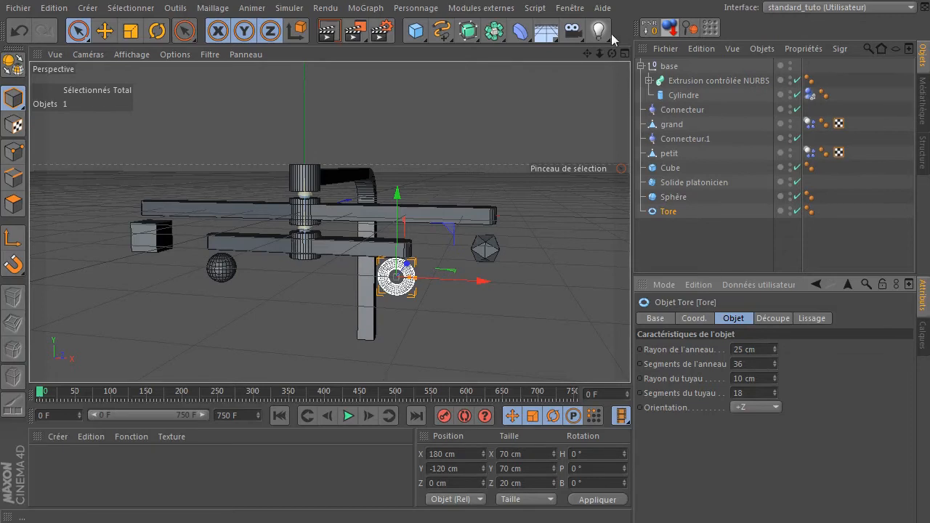
# Step: Reduce the torus's pipe radius to 8 cm and deselect the object
pyautogui.moveTo(612, 53); pyautogui.dragTo(612, 45)
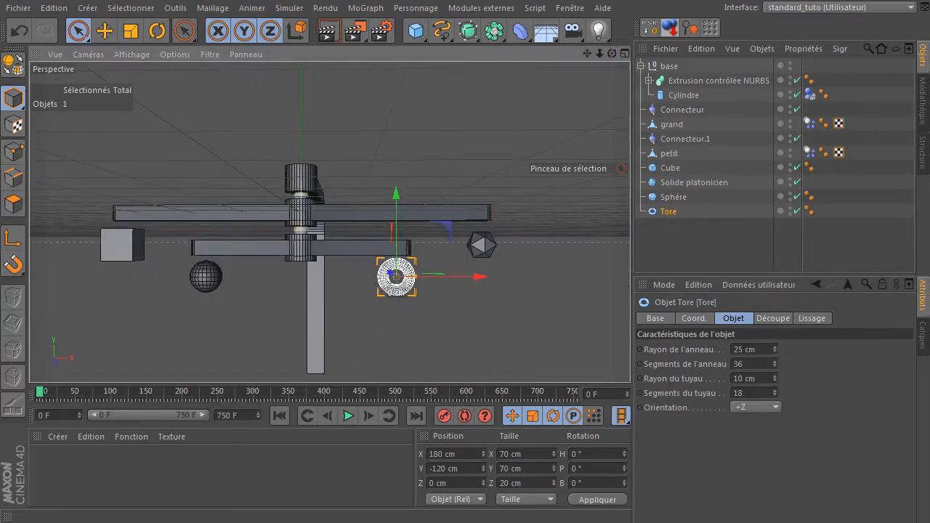
pyautogui.click(749, 379)
pyautogui.write('5')
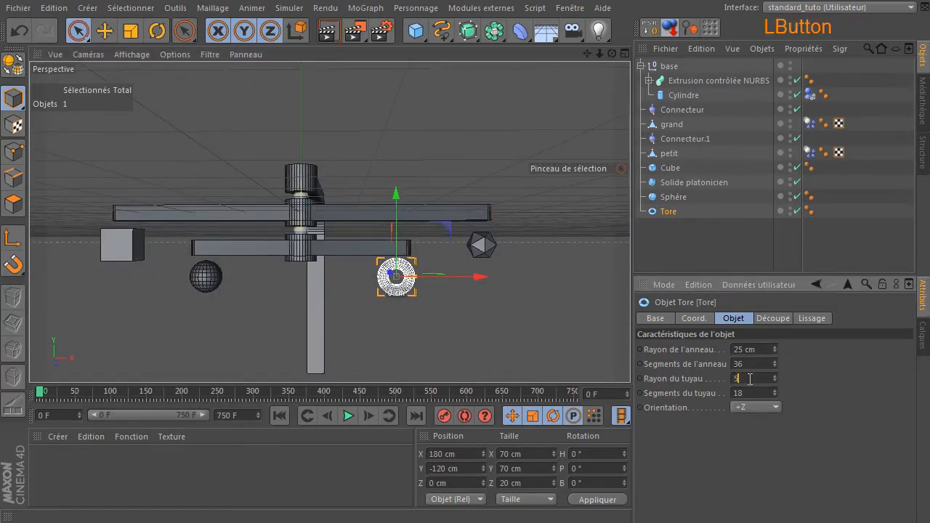
pyautogui.write('8')
pyautogui.press('Return')
pyautogui.click(546, 357)
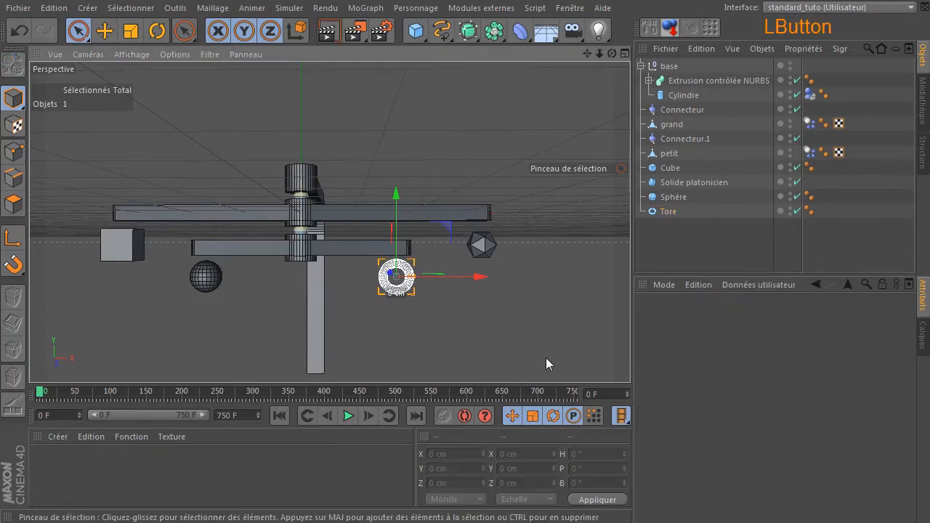
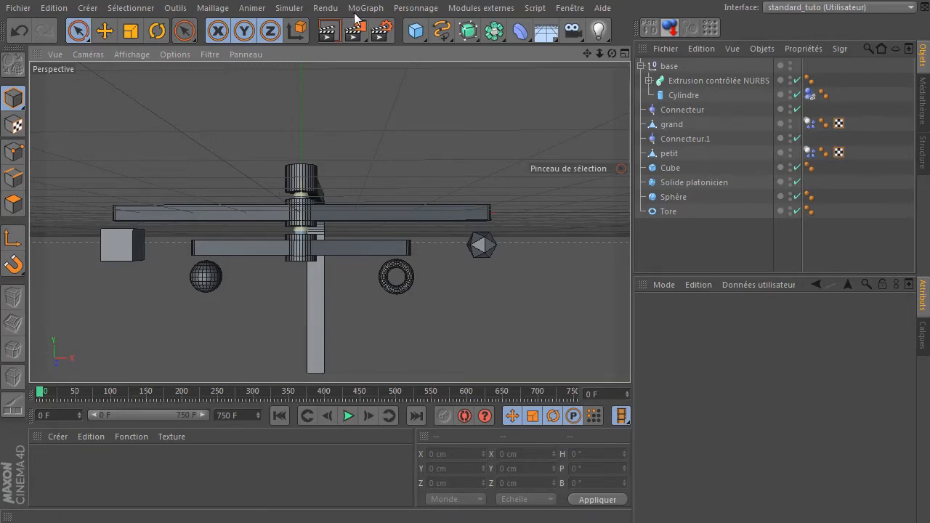
# Step: Add a dynamics connector of type Rotule and place it just above Cube in the object list
pyautogui.click(289, 8)
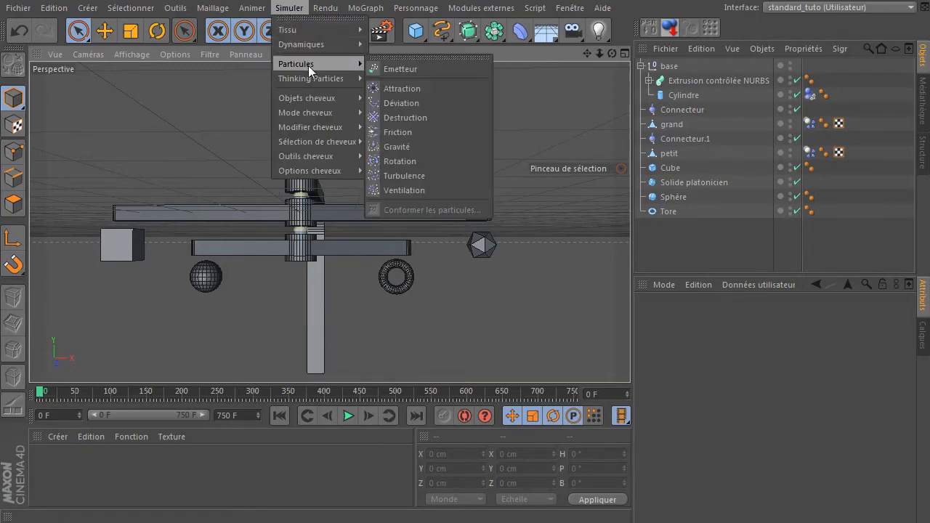
pyautogui.moveTo(329, 44)
pyautogui.click(389, 49)
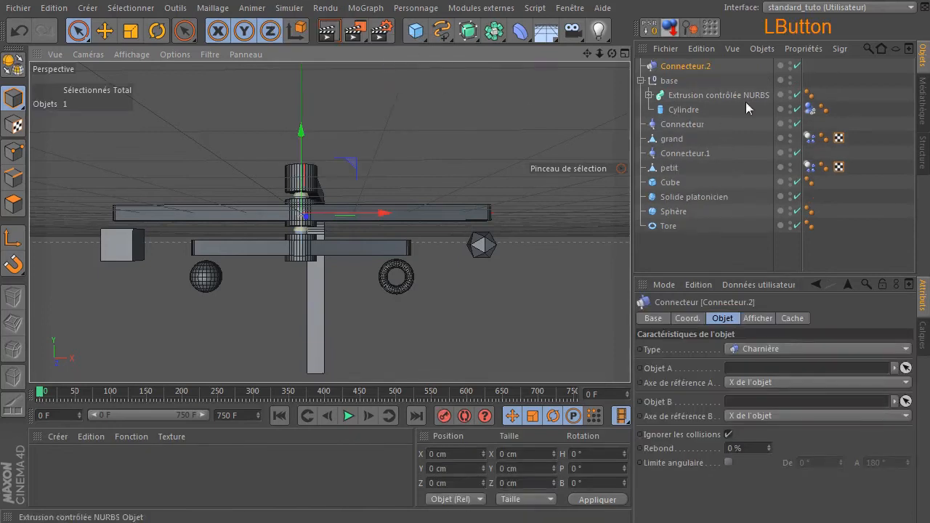
pyautogui.click(817, 350)
pyautogui.click(792, 392)
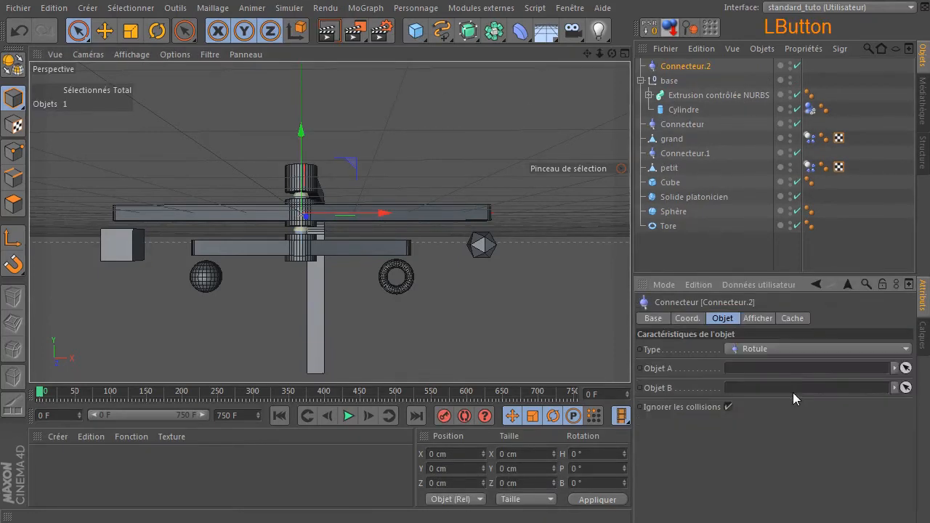
pyautogui.moveTo(681, 73); pyautogui.dragTo(694, 178)
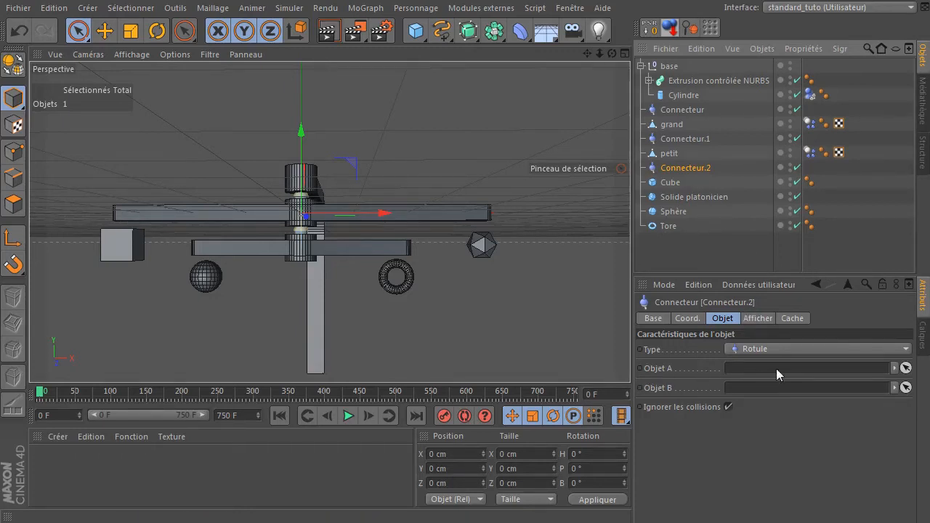
# Step: Link the new connector to grand as Objet A and Cube as Objet B, with Ignorer les collisions turned off
pyautogui.moveTo(669, 125); pyautogui.dragTo(755, 374)
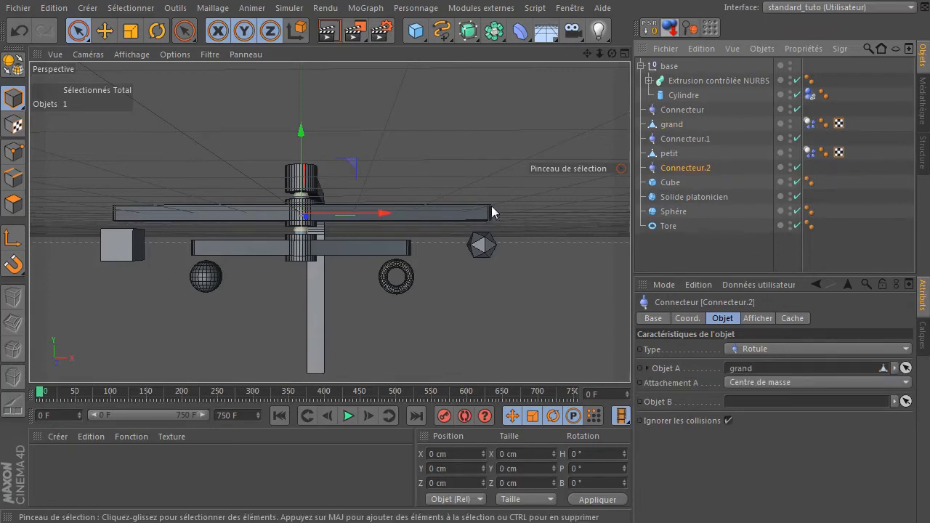
pyautogui.moveTo(671, 182); pyautogui.dragTo(766, 403)
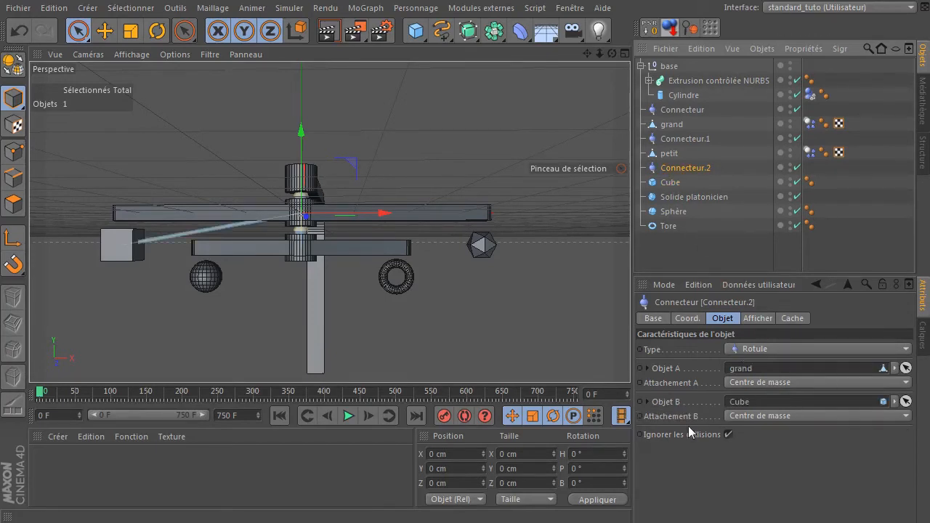
pyautogui.click(729, 434)
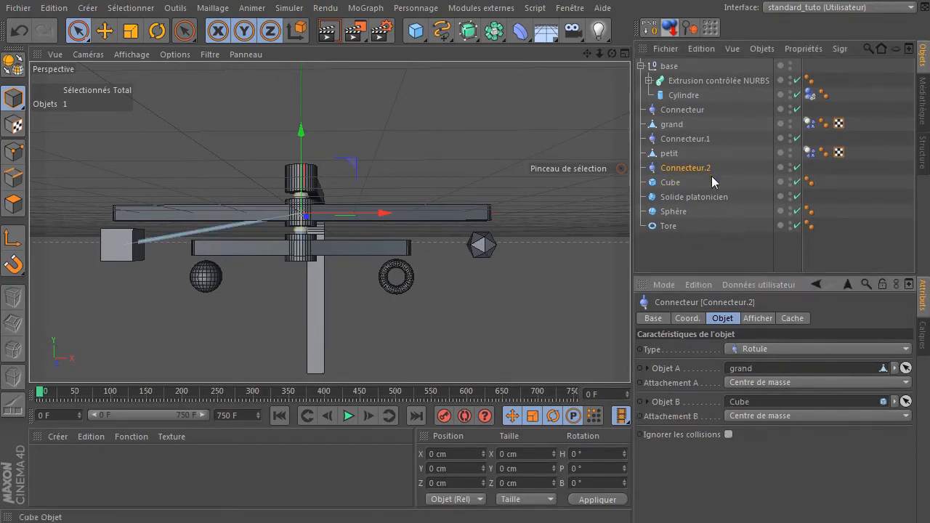
# Step: Move the connector in the front view between the large bar's left end and the cube, about X -340 cm, Y -23 cm
pyautogui.middleClick(312, 244)
pyautogui.middleClick(494, 285)
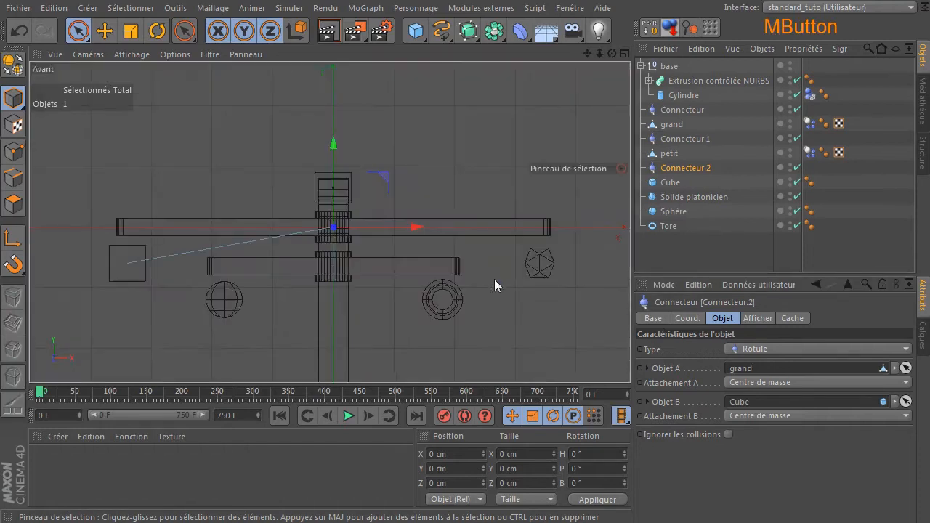
pyautogui.moveTo(378, 179); pyautogui.dragTo(177, 194)
# Step: Make the connector always visible and set its drawing size to 30 cm
pyautogui.click(758, 318)
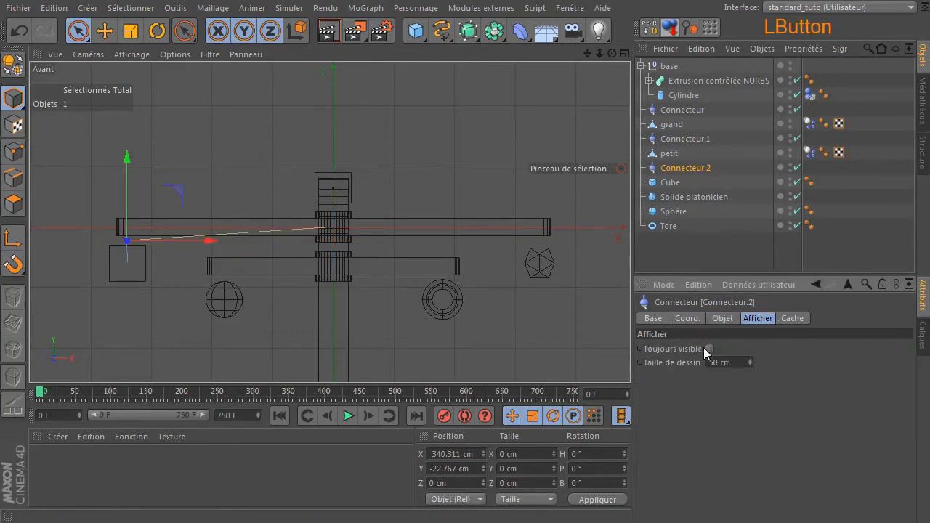
pyautogui.doubleClick(737, 364)
pyautogui.write('30')
pyautogui.press('Return')
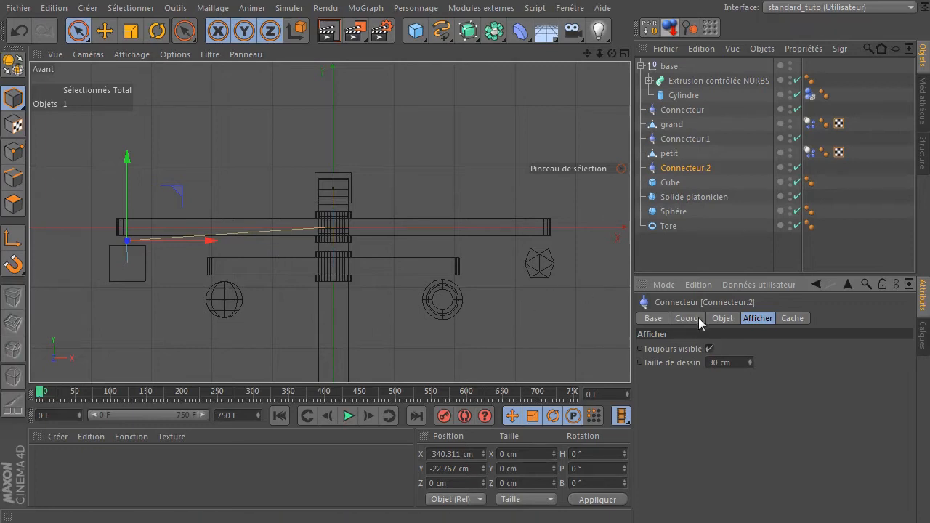
pyautogui.click(723, 318)
# Step: Set the connector's position to exactly X -340 cm and Y -22 cm, and deselect it
pyautogui.middleClick(111, 242)
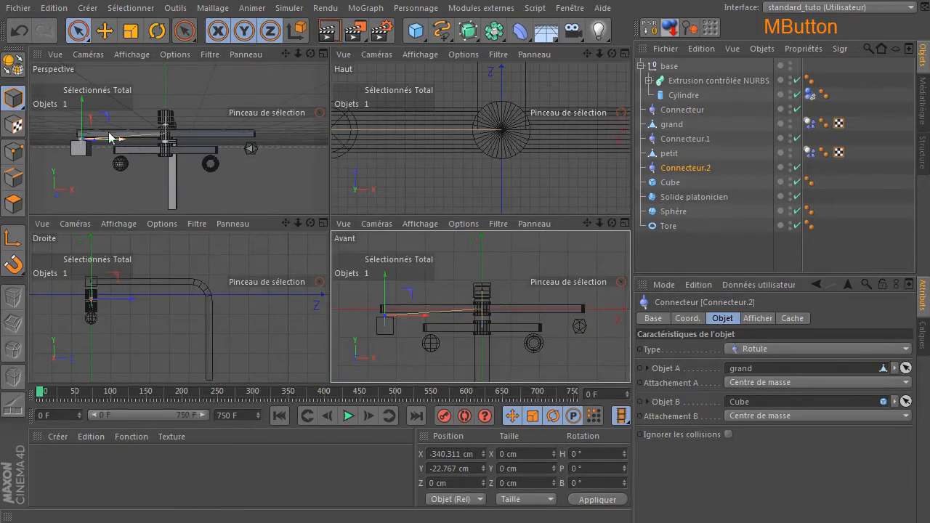
pyautogui.middleClick(153, 182)
pyautogui.scroll(6, 99, 227)
pyautogui.scroll(2, 88, 220)
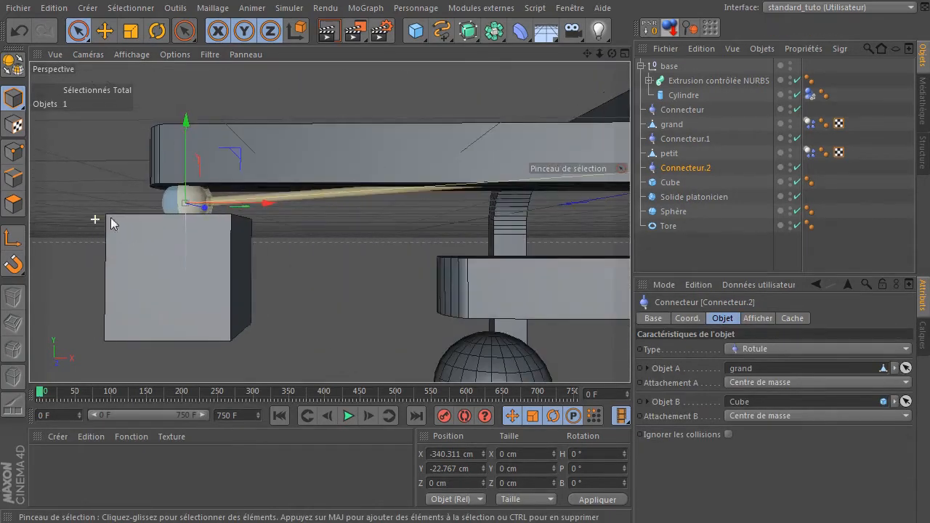
pyautogui.middleClick(240, 231)
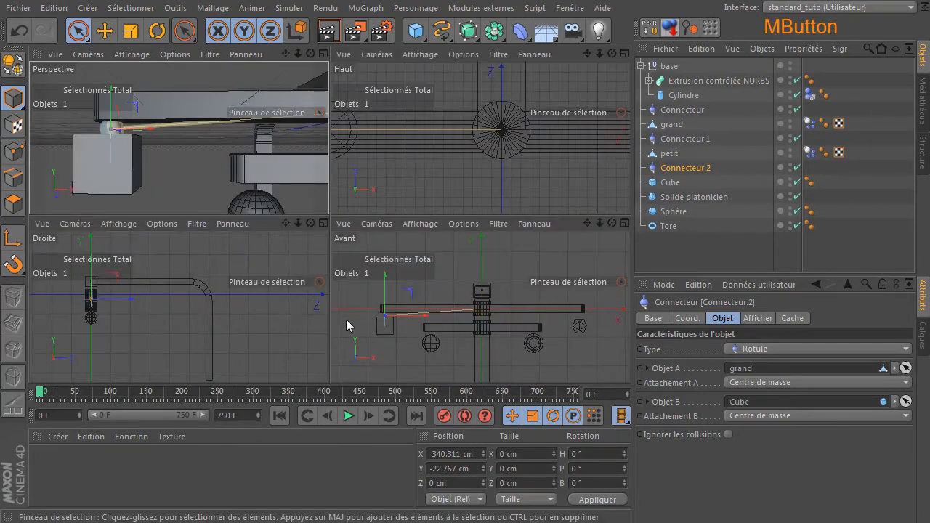
pyautogui.middleClick(401, 312)
pyautogui.scroll(6, 125, 249)
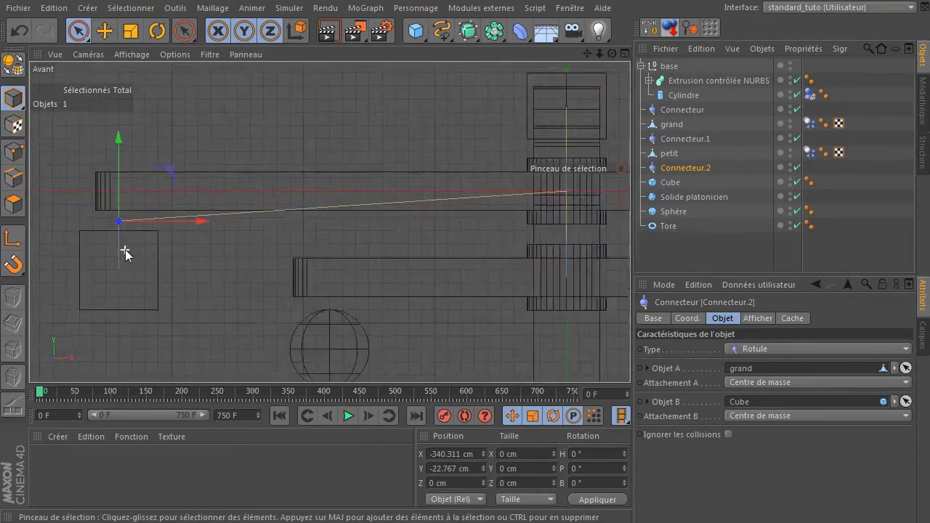
pyautogui.click(457, 454)
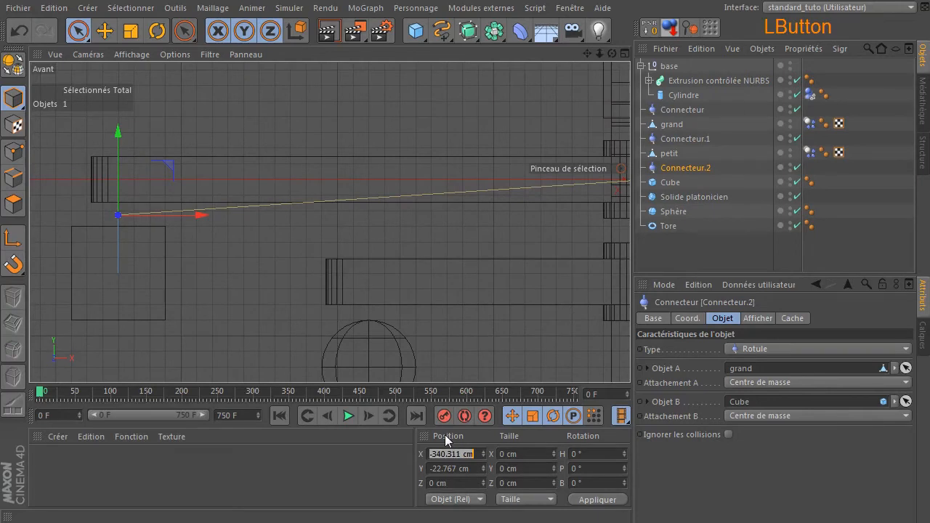
pyautogui.press('BackSpace')
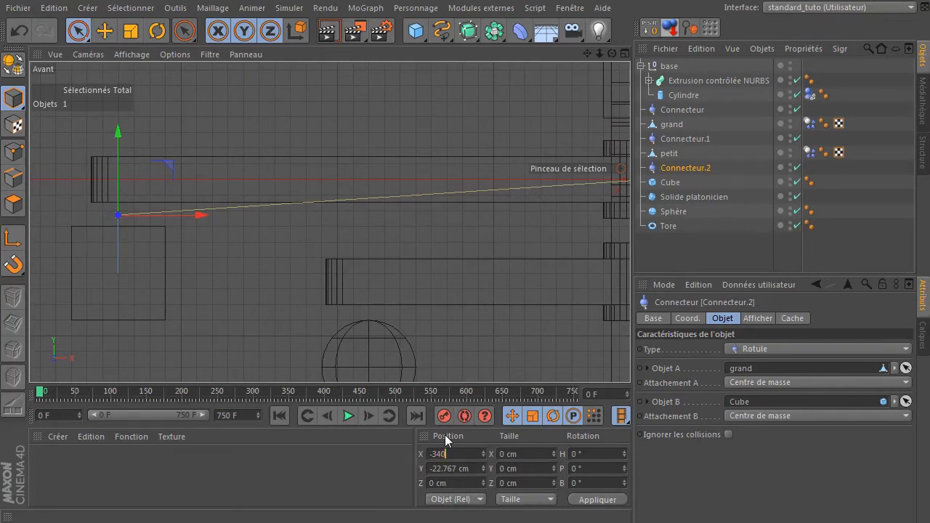
pyautogui.press('Return')
pyautogui.click(438, 468)
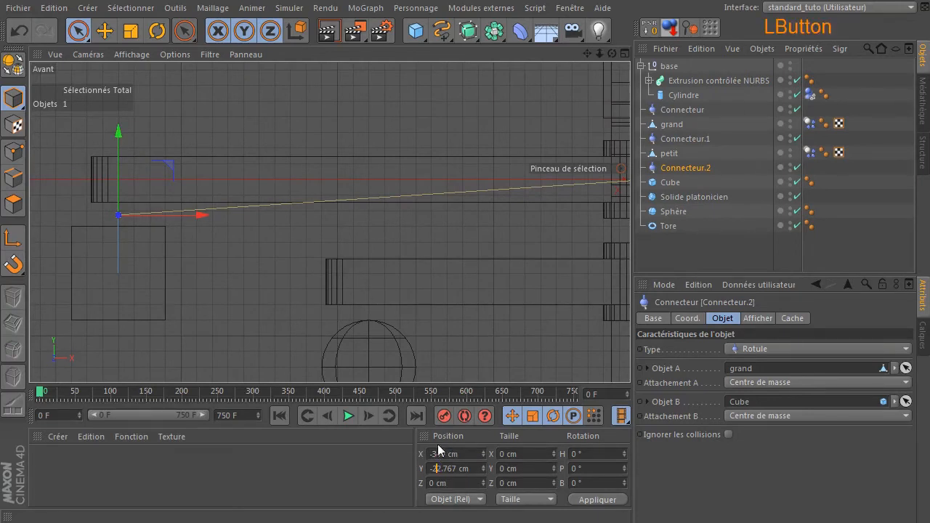
pyautogui.hotkey('shift', 'End')
pyautogui.press('BackSpace')
pyautogui.write('-22')
pyautogui.press('Return')
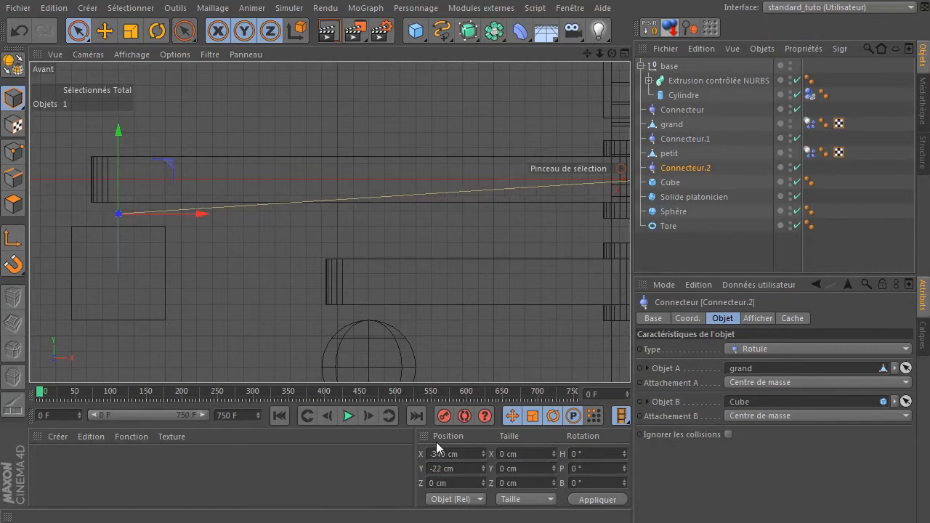
pyautogui.click(233, 293)
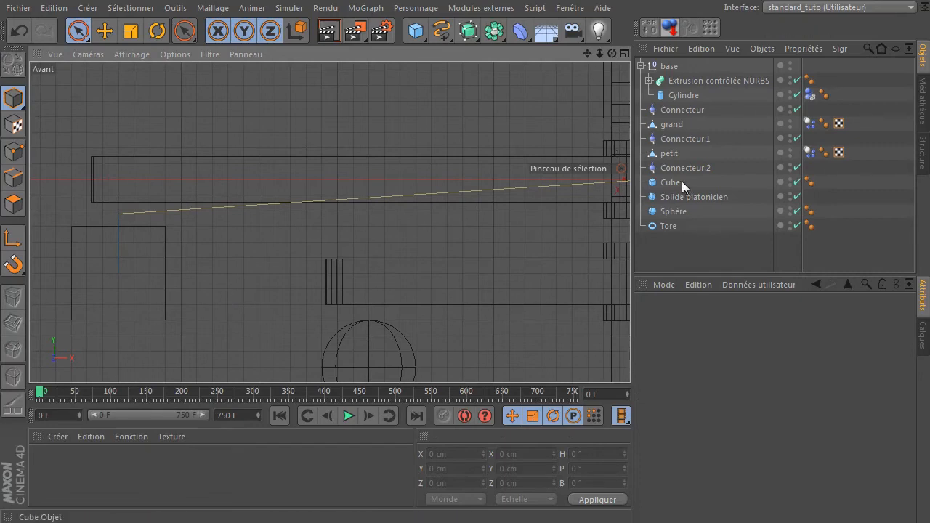
# Step: Duplicate the cube's connector above Solide platonicien in the object list and link Solide platonicien as the copy's Objet B
pyautogui.middleClick(422, 183)
pyautogui.middleClick(265, 148)
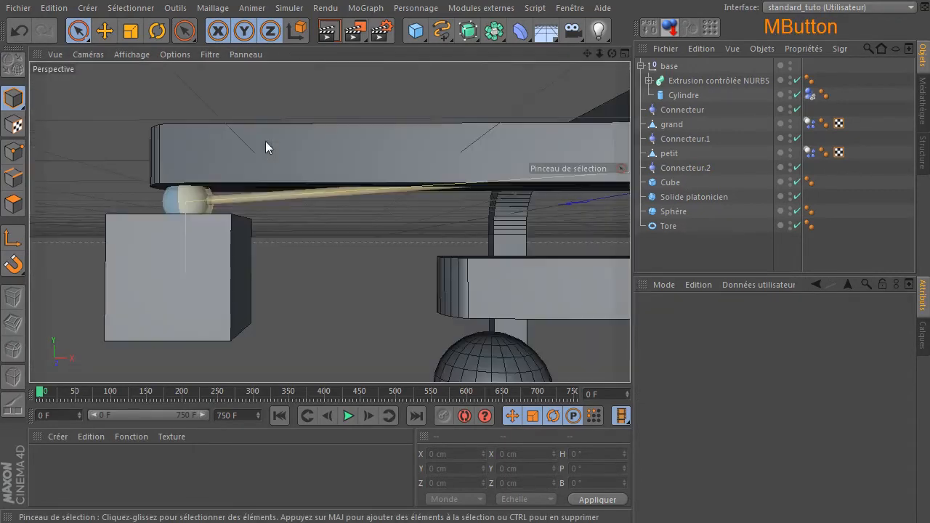
pyautogui.scroll(-10, 277, 195)
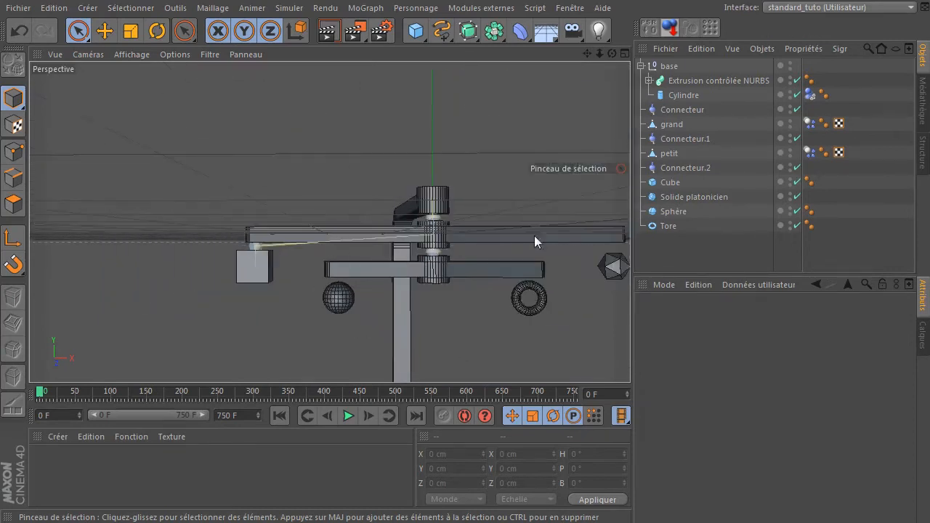
pyautogui.moveTo(587, 55); pyautogui.dragTo(424, 64)
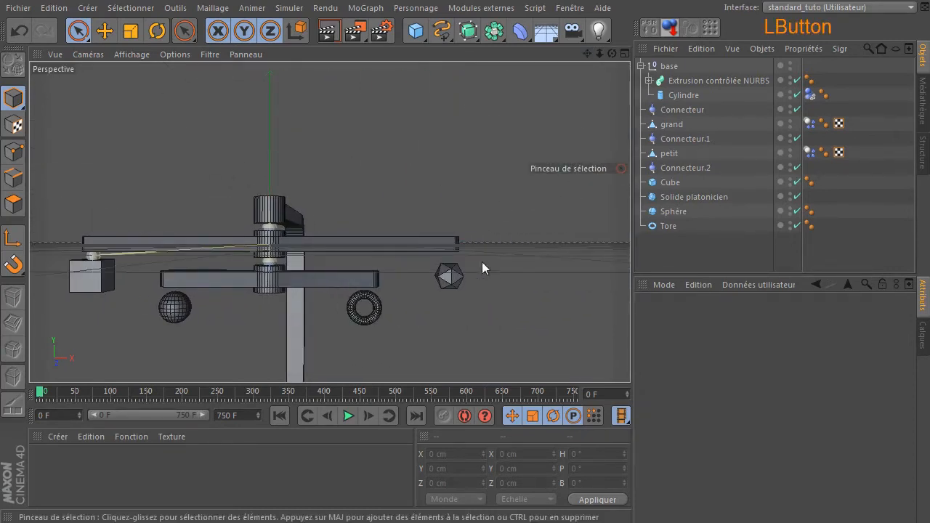
pyautogui.click(701, 171)
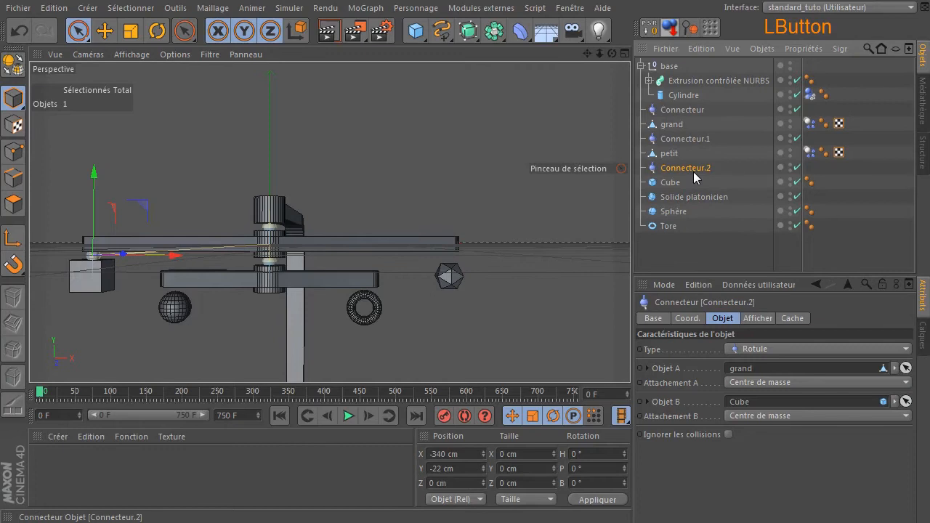
pyautogui.press('ctrl')
pyautogui.keyDown('ctrl'); pyautogui.moveTo(694, 170); pyautogui.dragTo(699, 188); pyautogui.keyUp('ctrl')
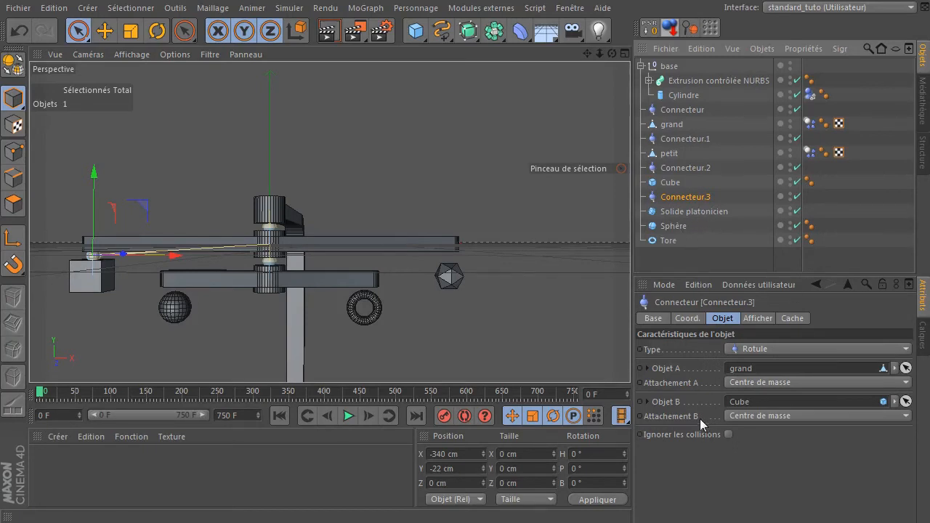
pyautogui.moveTo(701, 212); pyautogui.dragTo(770, 411)
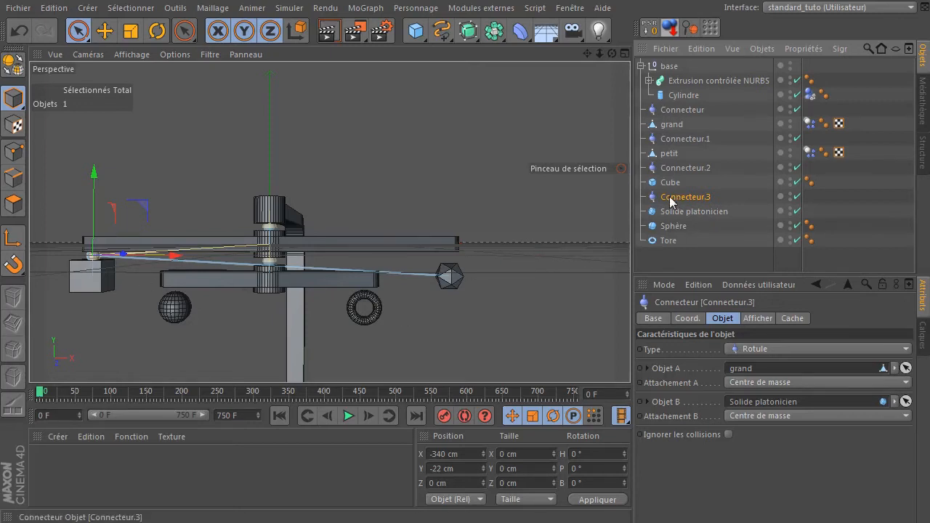
# Step: Set the duplicated connector's X position to 340 cm, between the large bar's right end and Solide platonicien
pyautogui.click(447, 453)
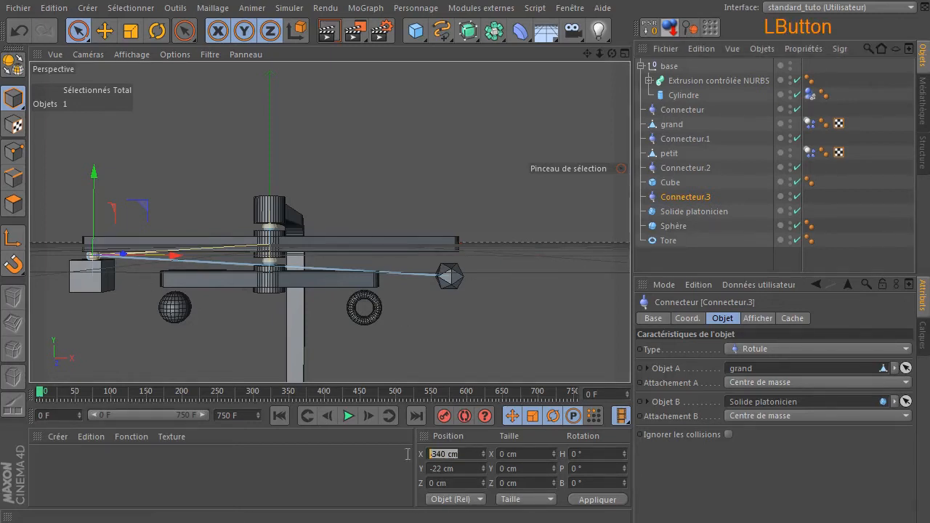
pyautogui.write('340')
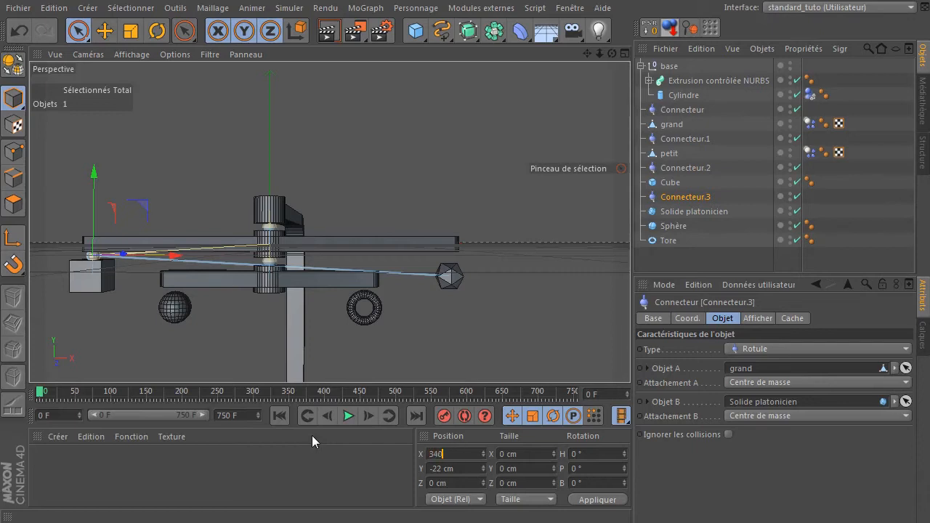
pyautogui.press('Return')
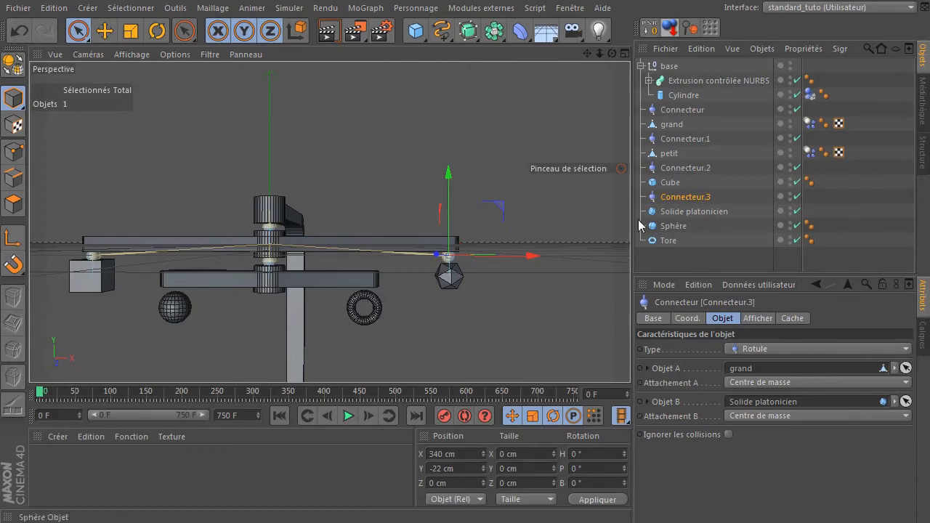
# Step: Duplicate that connector above Sphère and move the copy in the front view to the small bar's left end, about X -180 cm, Y -84 cm
pyautogui.click(684, 202)
pyautogui.keyDown('ctrl'); pyautogui.moveTo(691, 205); pyautogui.dragTo(697, 219); pyautogui.keyUp('ctrl')
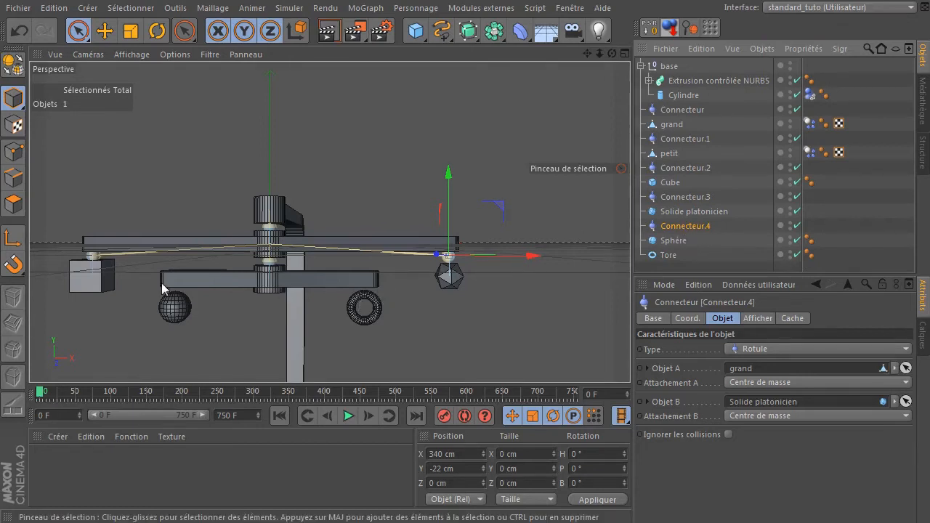
pyautogui.middleClick(300, 313)
pyautogui.middleClick(546, 305)
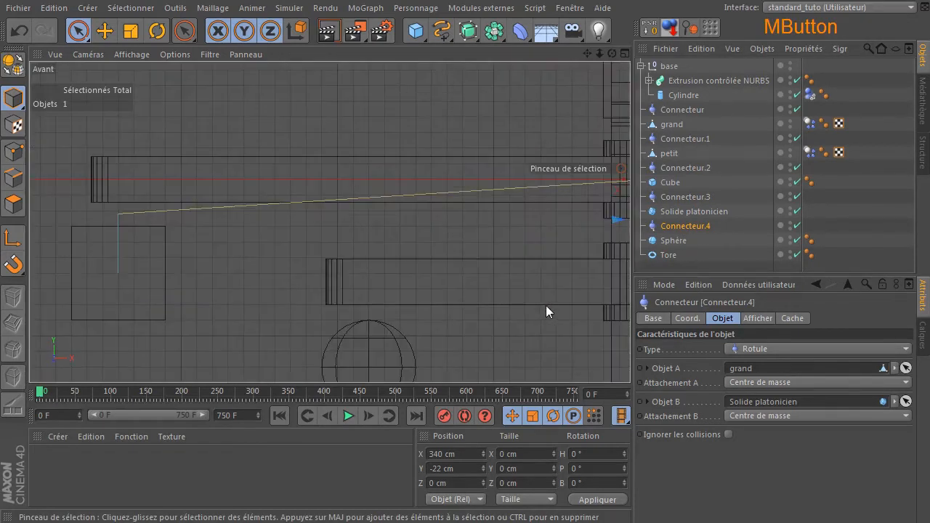
pyautogui.scroll(-5, 466, 341)
pyautogui.moveTo(587, 53); pyautogui.dragTo(394, 1)
pyautogui.moveTo(589, 160); pyautogui.dragTo(275, 197)
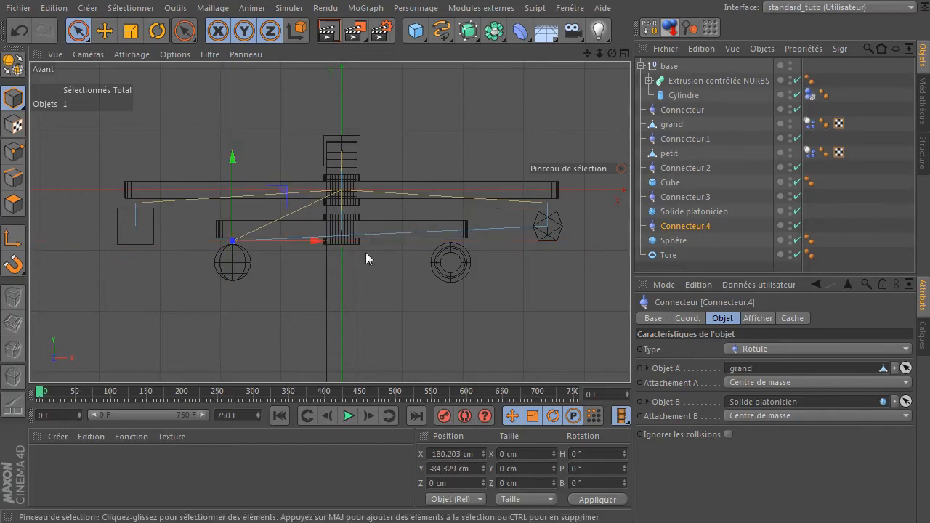
# Step: Set the sphere connector's position to exactly X -180 cm and Y -84 cm
pyautogui.click(472, 453)
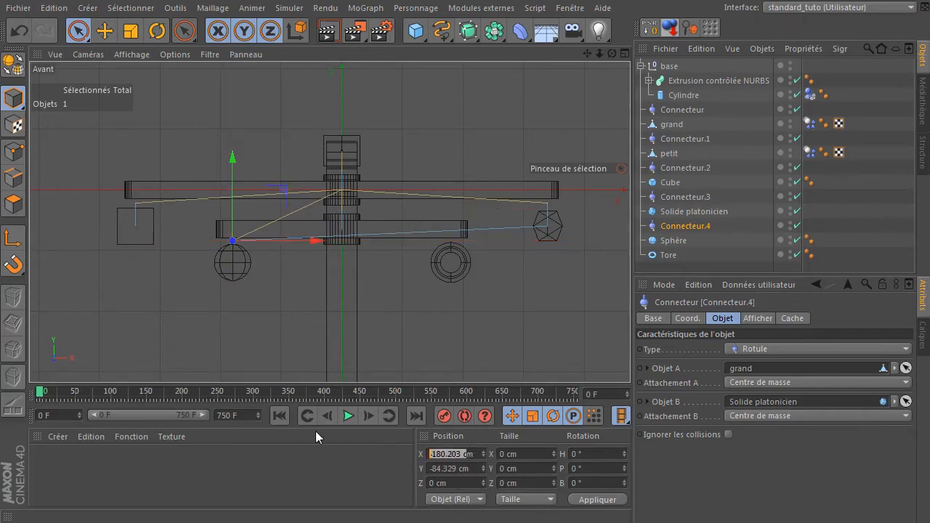
pyautogui.press('Delete')
pyautogui.write('-180')
pyautogui.press('Return')
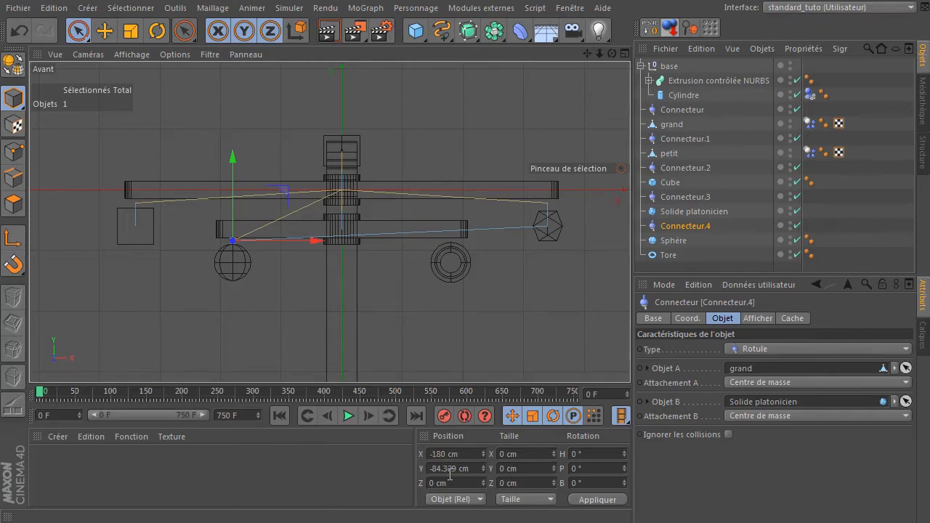
pyautogui.click(454, 468)
pyautogui.press('Delete')
pyautogui.write('-84')
pyautogui.press('Return')
# Step: Try a Y position of -82 cm for the sphere connector
pyautogui.scroll(5, 170, 296)
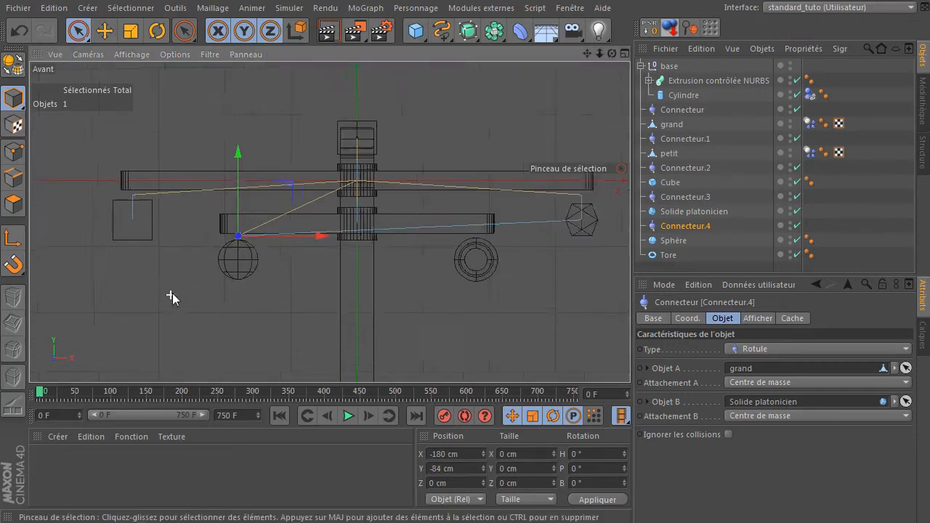
pyautogui.scroll(5, 350, 149)
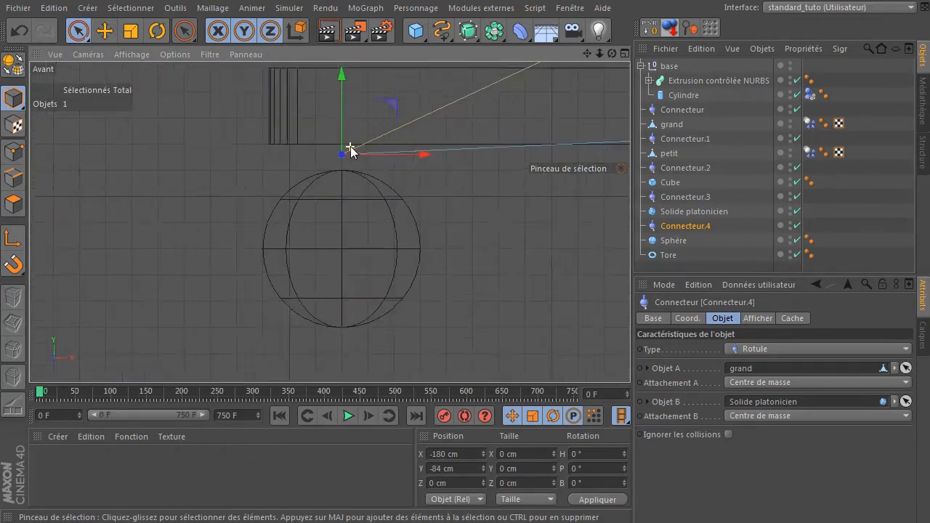
pyautogui.click(439, 469)
pyautogui.press('Delete')
pyautogui.write('2')
pyautogui.press('Return')
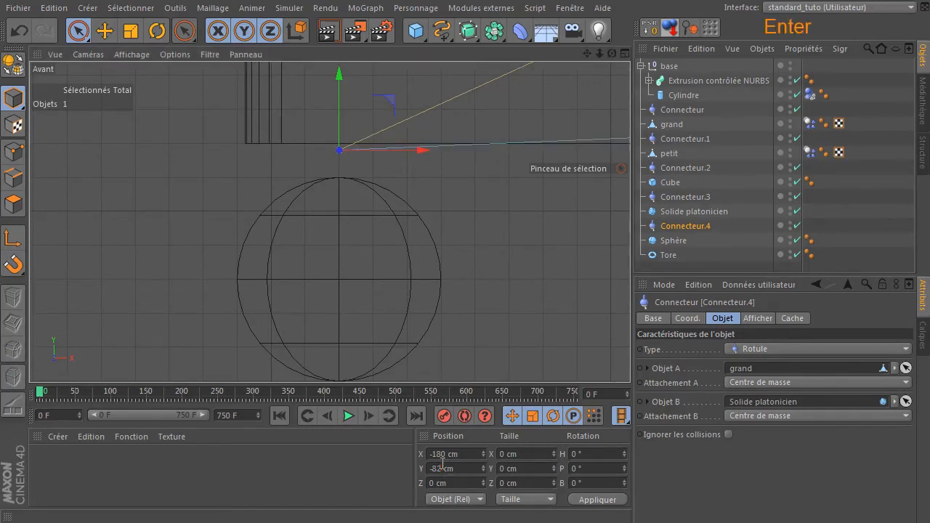
# Step: Set the sphere connector's Y position to -86 cm, between the small bar and the sphere
pyautogui.doubleClick(436, 469)
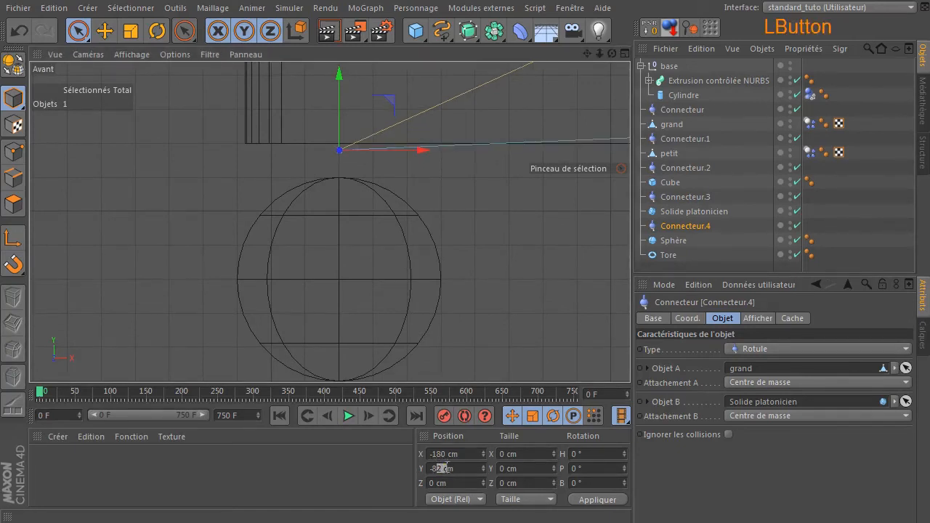
pyautogui.write('-86')
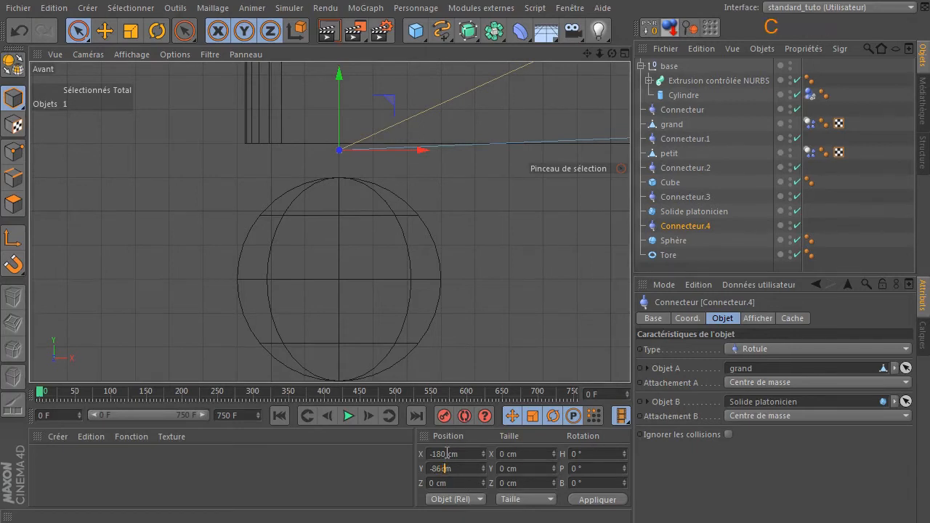
pyautogui.press('Return')
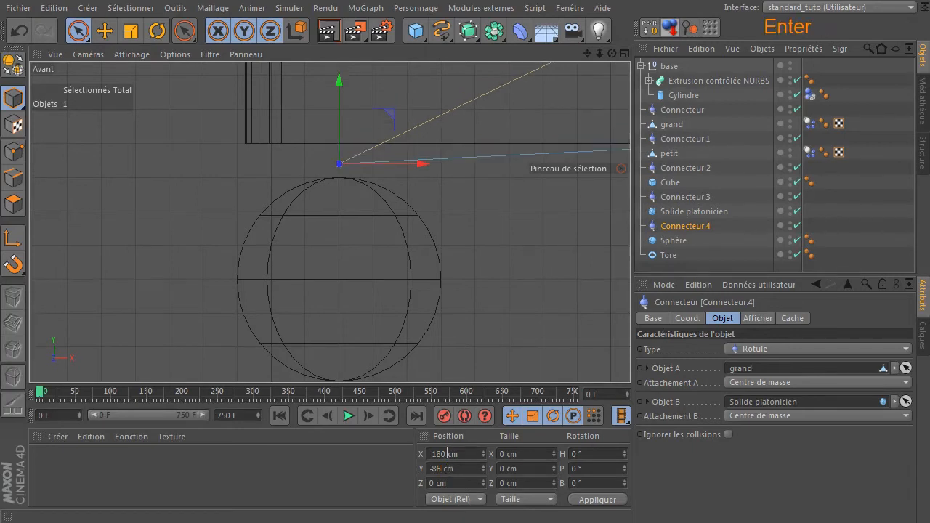
# Step: Duplicate the sphere's connector above Tore in the object list and set the copy's X position to 180 cm
pyautogui.middleClick(447, 207)
pyautogui.middleClick(125, 173)
pyautogui.scroll(6, 170, 292)
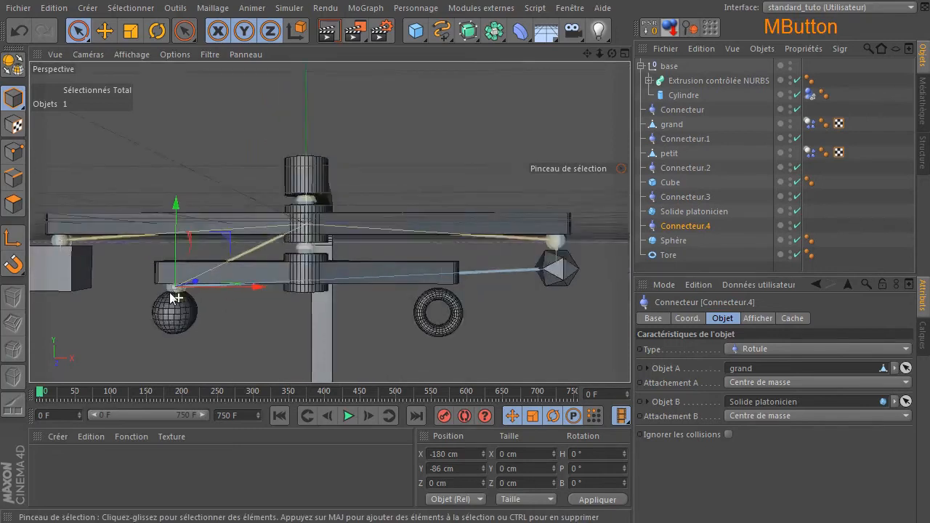
pyautogui.scroll(-5, 186, 298)
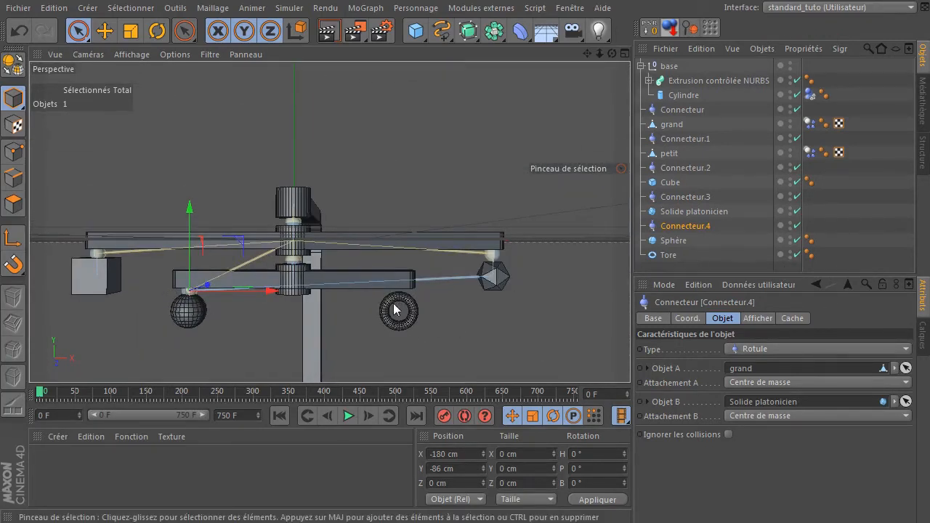
pyautogui.keyDown('ctrl'); pyautogui.moveTo(708, 229); pyautogui.dragTo(706, 249); pyautogui.keyUp('ctrl')
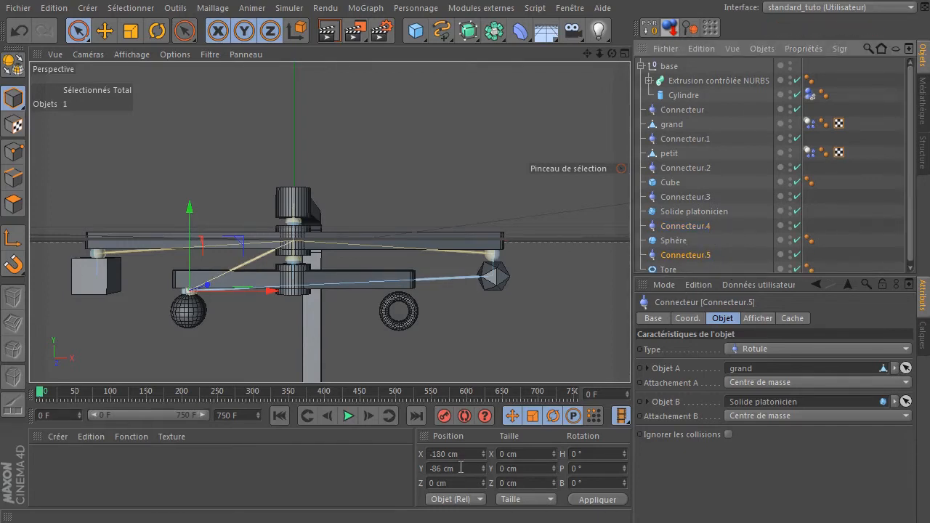
pyautogui.click(427, 454)
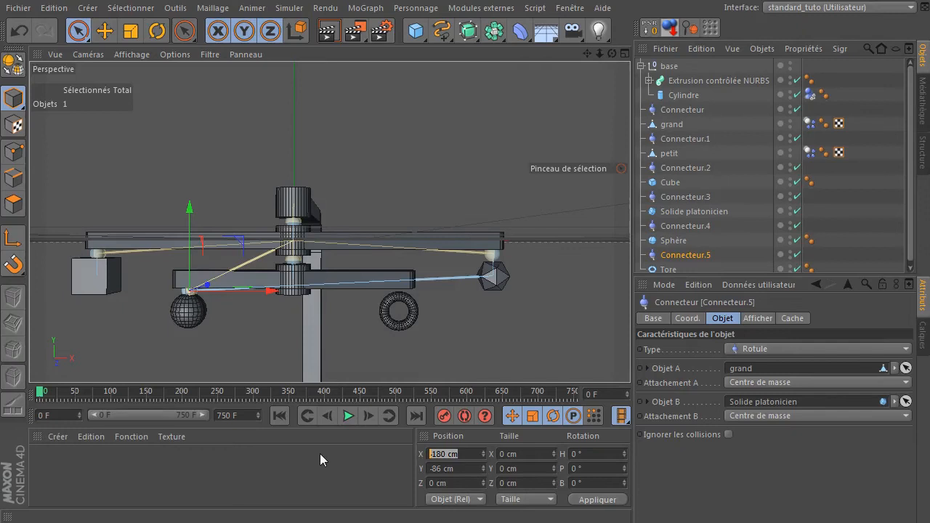
pyautogui.write('180')
pyautogui.press('Return')
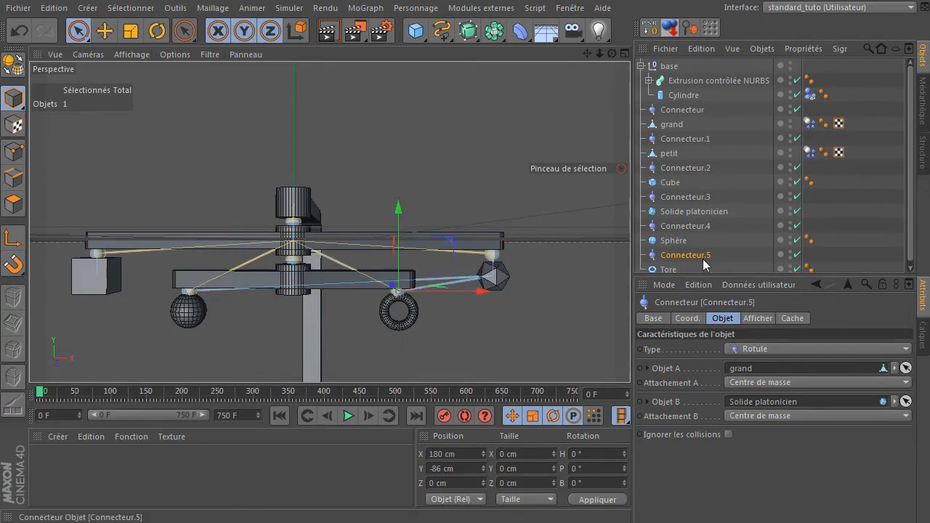
# Step: Link petit as Objet A on both the torus and the sphere connectors, and deselect everything
pyautogui.moveTo(739, 276); pyautogui.dragTo(719, 318)
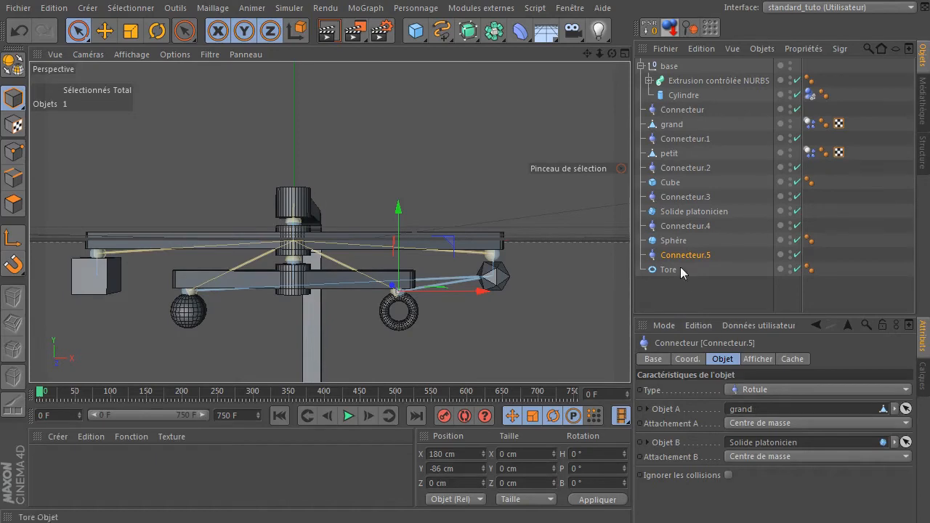
pyautogui.moveTo(669, 153); pyautogui.dragTo(768, 409)
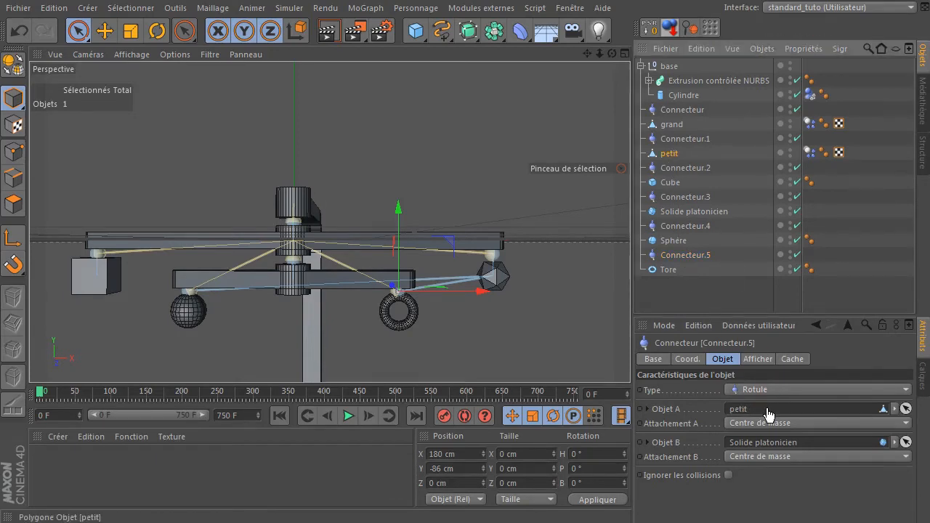
pyautogui.click(692, 226)
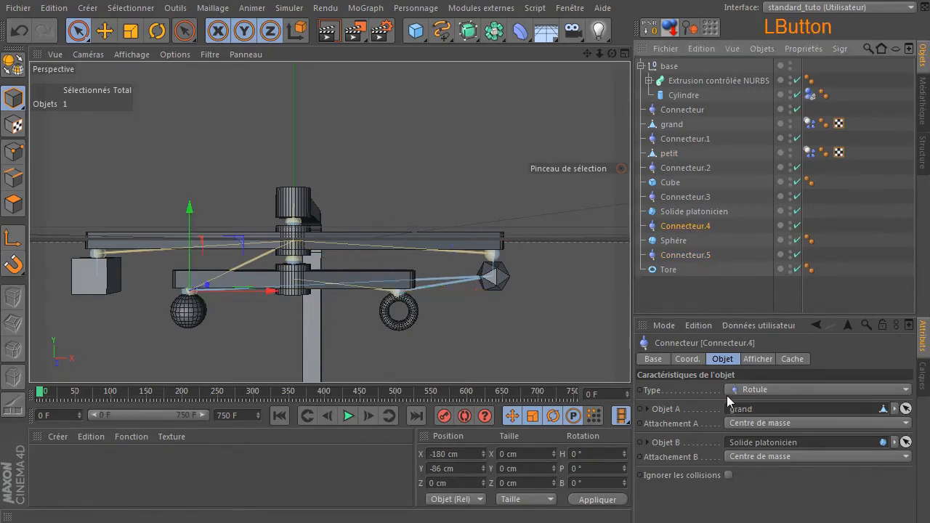
pyautogui.moveTo(669, 153); pyautogui.dragTo(749, 405)
pyautogui.click(505, 257)
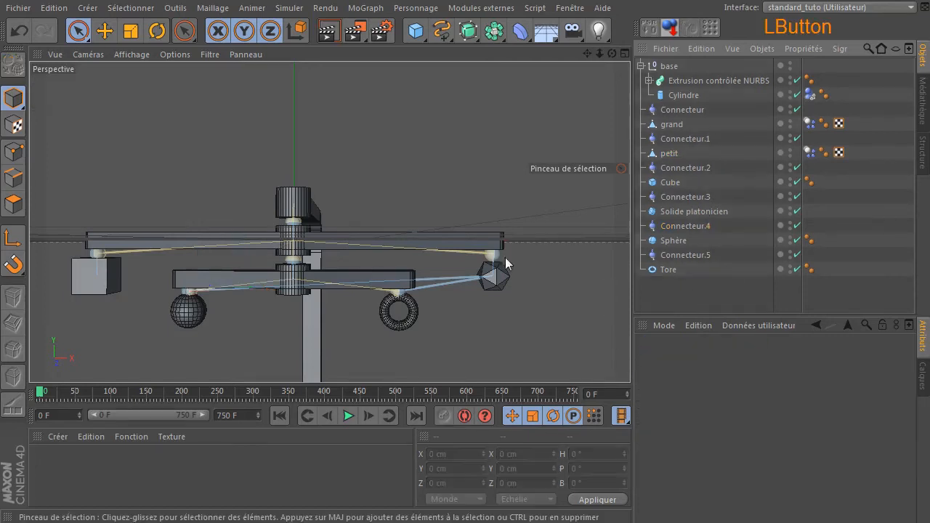
# Step: Add a dynamics body property to Tore, Sphère, Solide platonicien and Cube together, and deselect them
pyautogui.middleClick(417, 253)
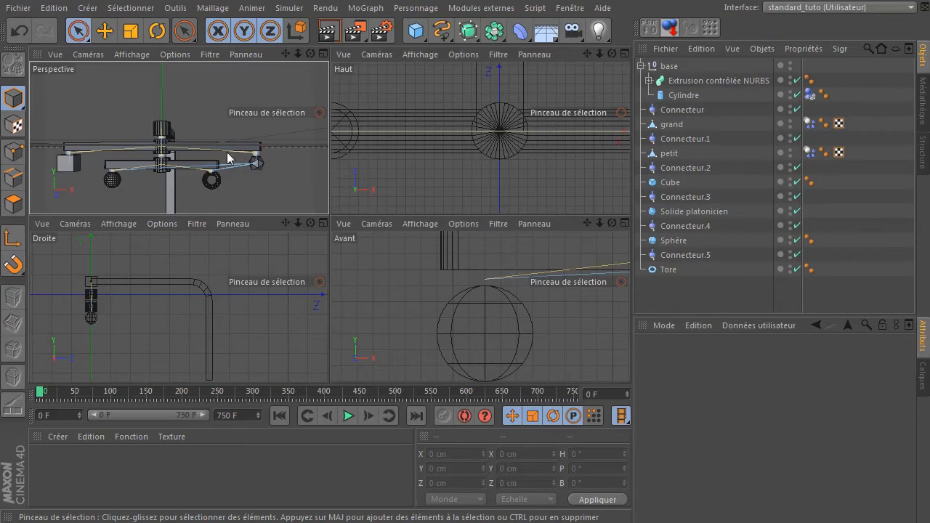
pyautogui.middleClick(227, 154)
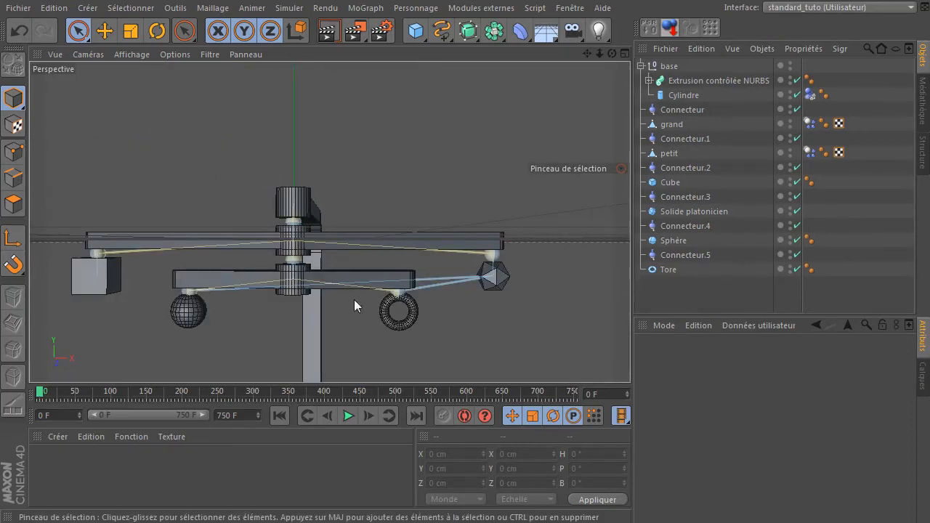
pyautogui.click(669, 270)
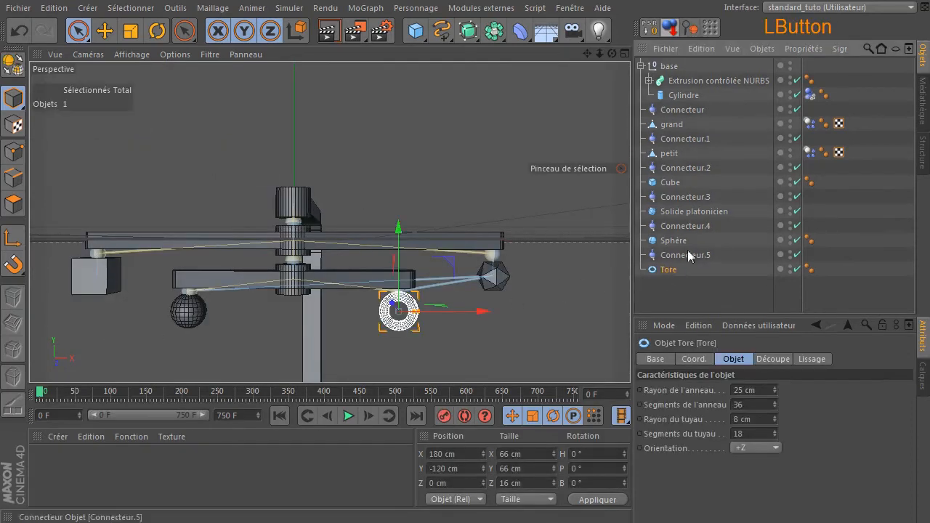
pyautogui.keyDown('ctrl'); pyautogui.click(685, 240); pyautogui.keyUp('ctrl')
pyautogui.keyDown('ctrl'); pyautogui.click(686, 211); pyautogui.keyUp('ctrl')
pyautogui.keyDown('ctrl'); pyautogui.click(676, 182); pyautogui.keyUp('ctrl')
pyautogui.rightClick(676, 180)
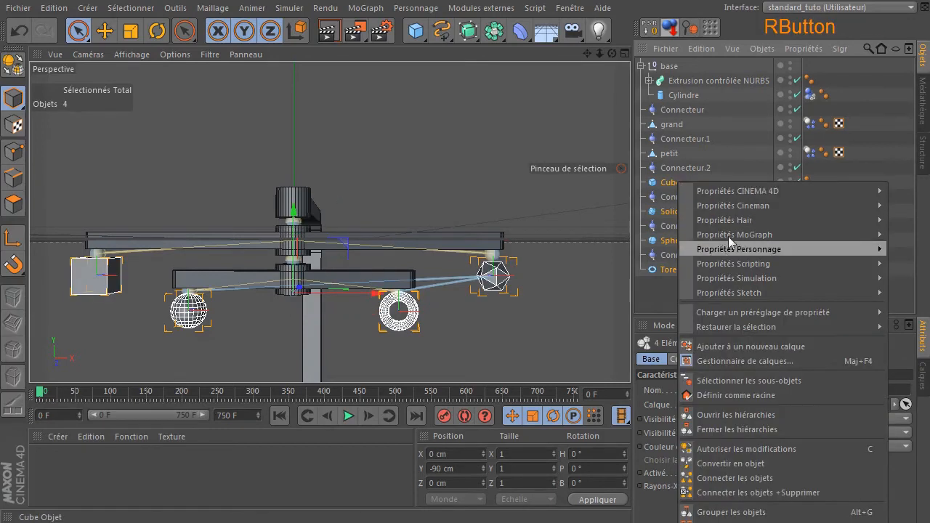
pyautogui.moveTo(730, 278)
pyautogui.click(905, 290)
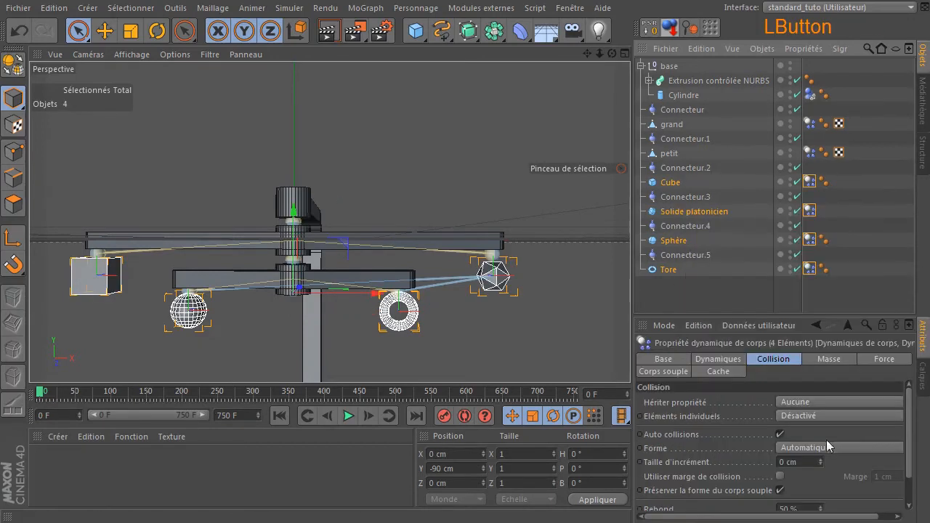
pyautogui.click(705, 294)
pyautogui.middleClick(450, 266)
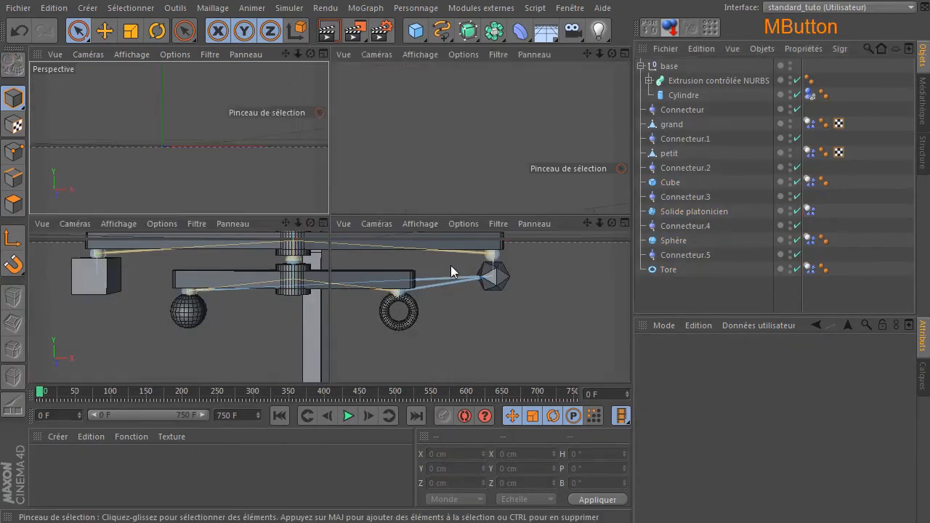
# Step: Run the dynamics simulation in a full-size perspective view to check the hanging objects, and return to the first frame
pyautogui.middleClick(216, 124)
pyautogui.moveTo(613, 51); pyautogui.dragTo(606, 15)
pyautogui.click(348, 416)
pyautogui.click(349, 416)
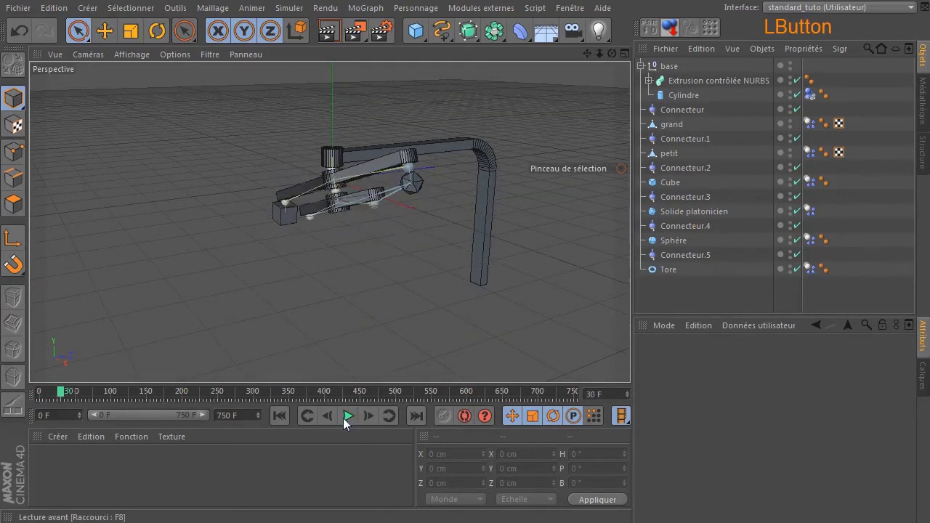
pyautogui.click(280, 415)
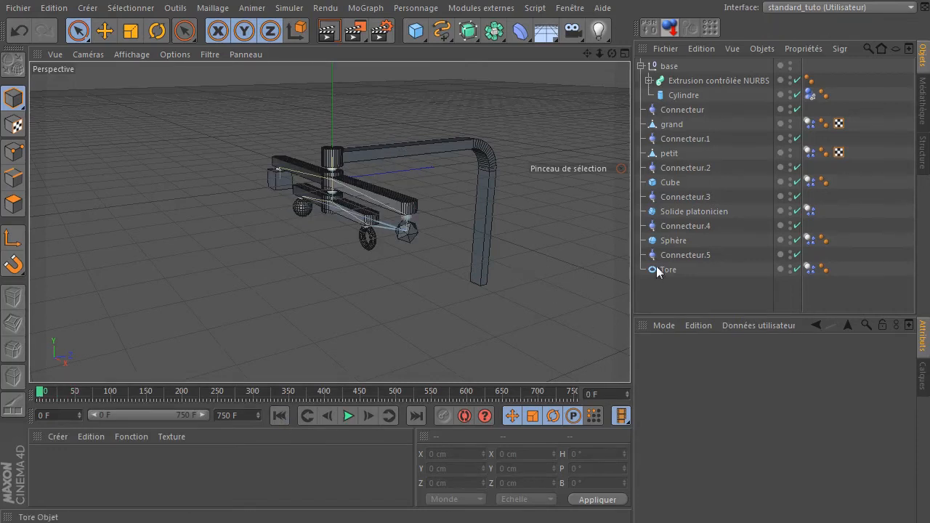
# Step: Link Tore as Objet B on the torus connector and Sphère as Objet B on the sphere connector, and deselect everything
pyautogui.click(674, 260)
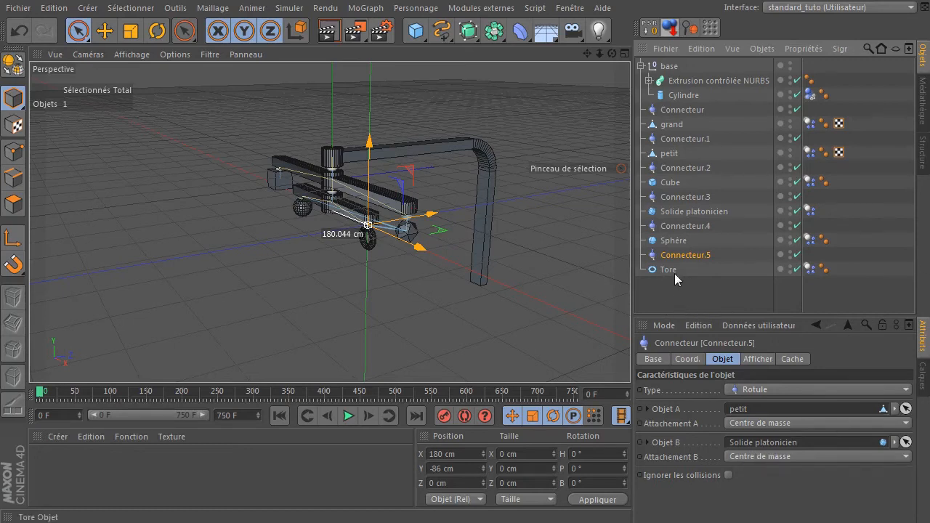
pyautogui.click(692, 225)
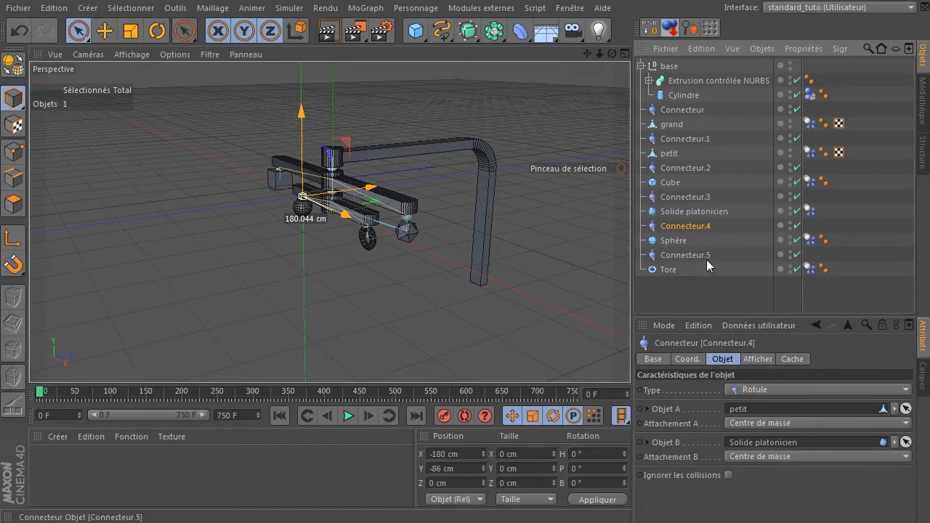
pyautogui.click(675, 281)
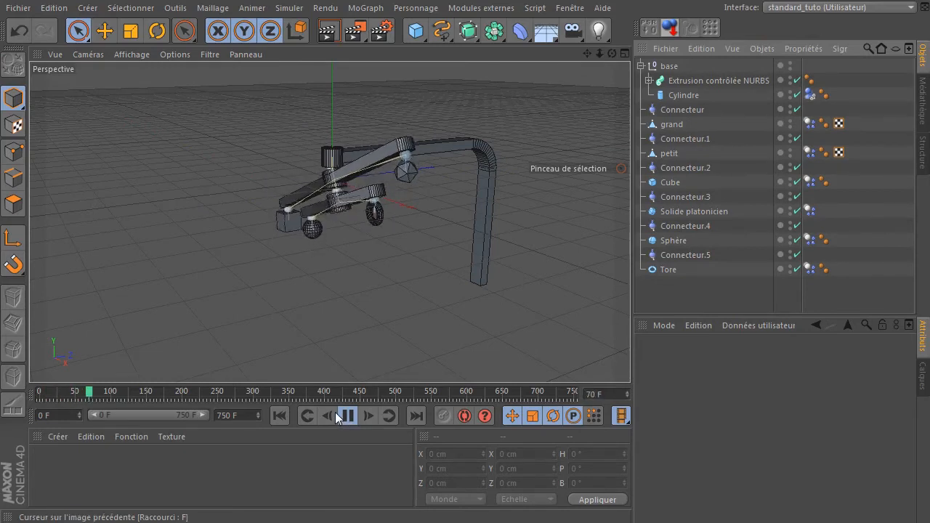
# Step: Examine the swinging mobile from the front during playback, and return to the first frame
pyautogui.moveTo(613, 57); pyautogui.dragTo(719, 76)
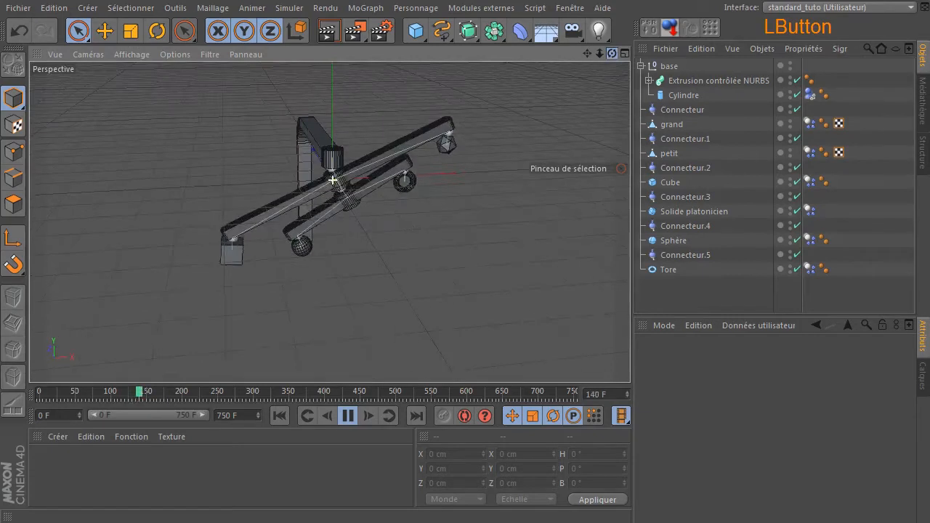
pyautogui.click(348, 415)
pyautogui.click(281, 417)
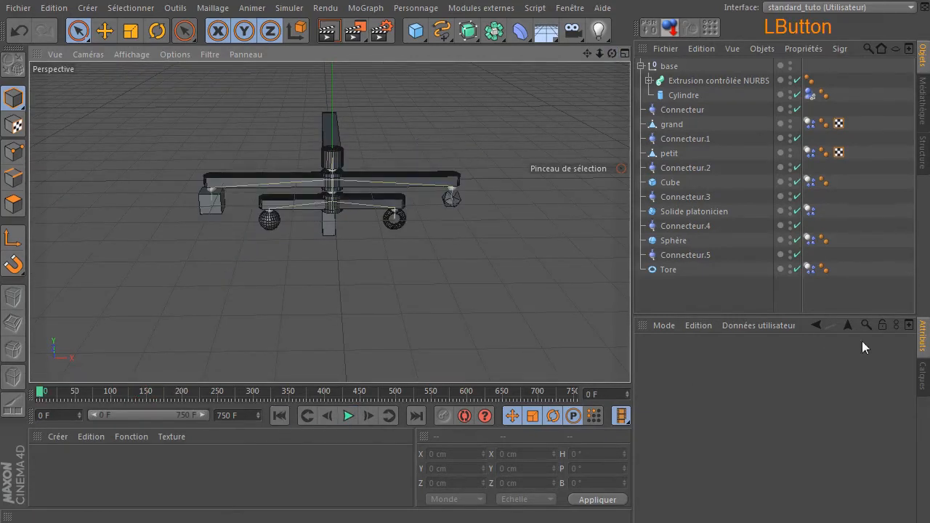
# Step: Set the Solide platonicien's radius to 40 cm and play the simulation to check the large bar's balance
pyautogui.click(690, 212)
pyautogui.click(714, 402)
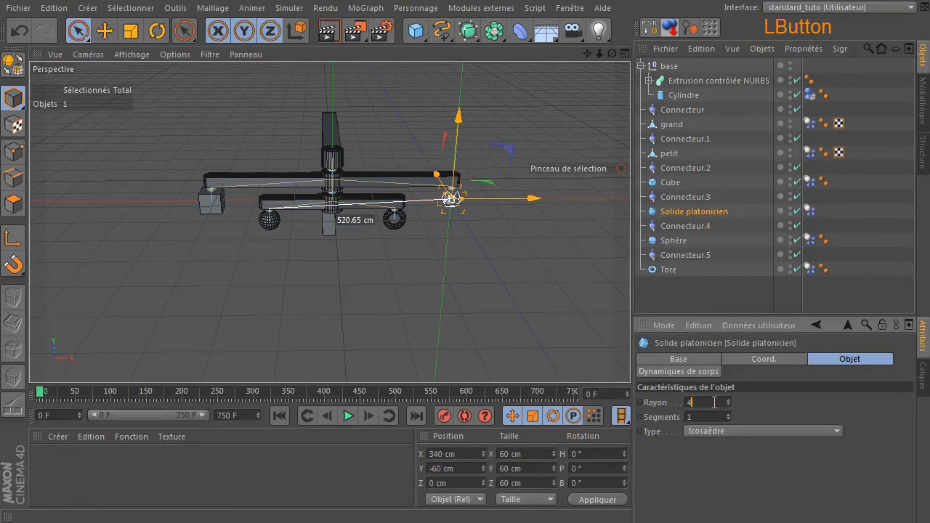
pyautogui.write('40')
pyautogui.press('Return')
pyautogui.click(348, 415)
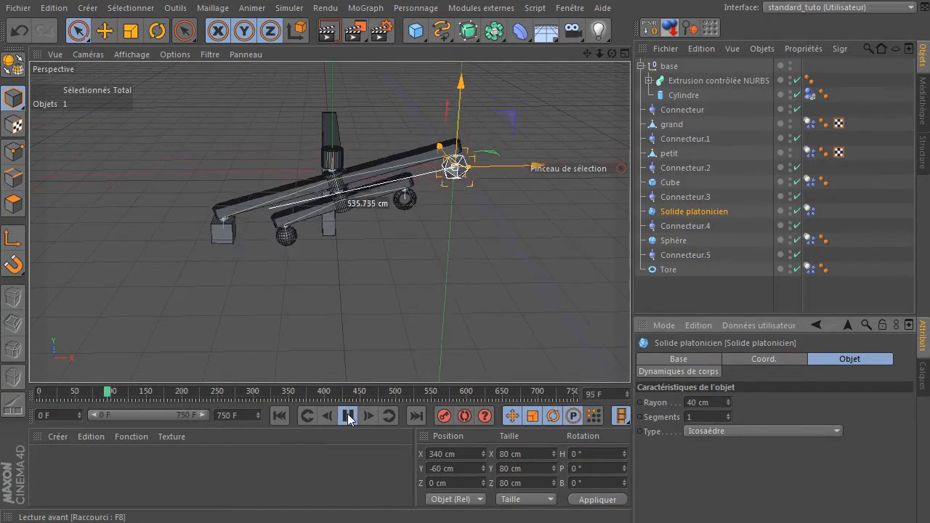
pyautogui.click(349, 416)
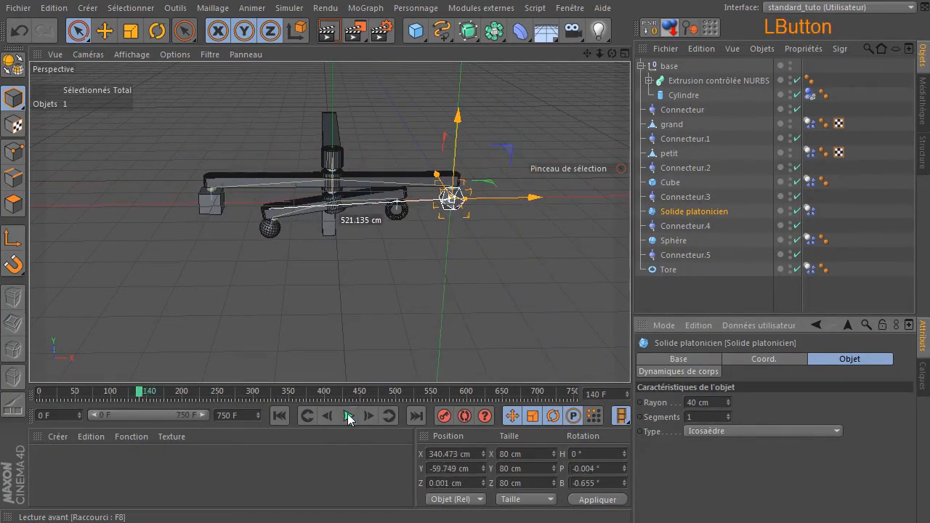
pyautogui.scroll(4, 498, 237)
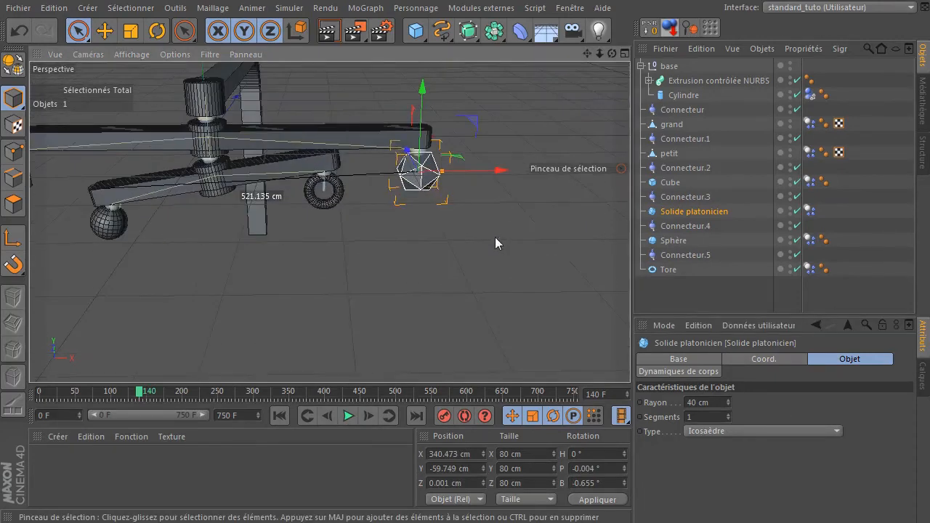
# Step: Set the cube's X, Y and Z sizes to 55 cm and test the balance by playing from the first frame
pyautogui.click(670, 183)
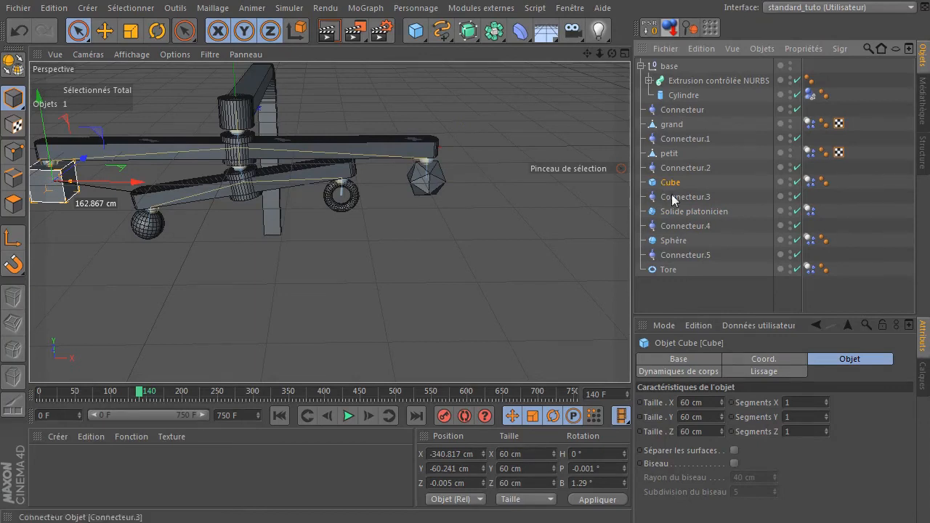
pyautogui.click(707, 403)
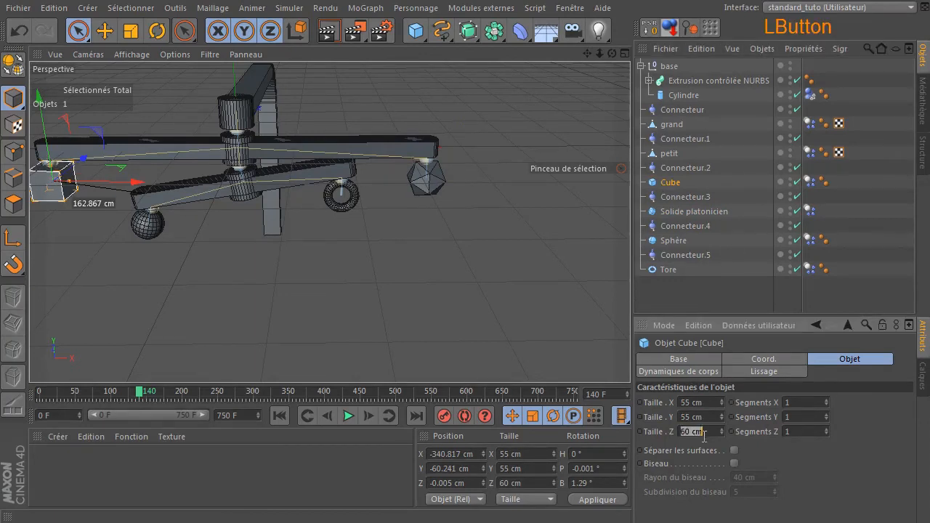
pyautogui.click(279, 415)
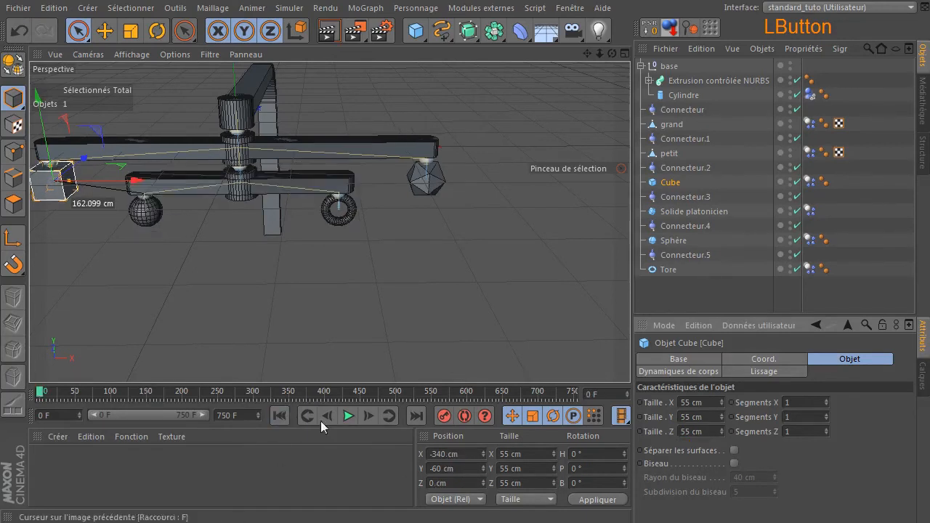
pyautogui.click(349, 417)
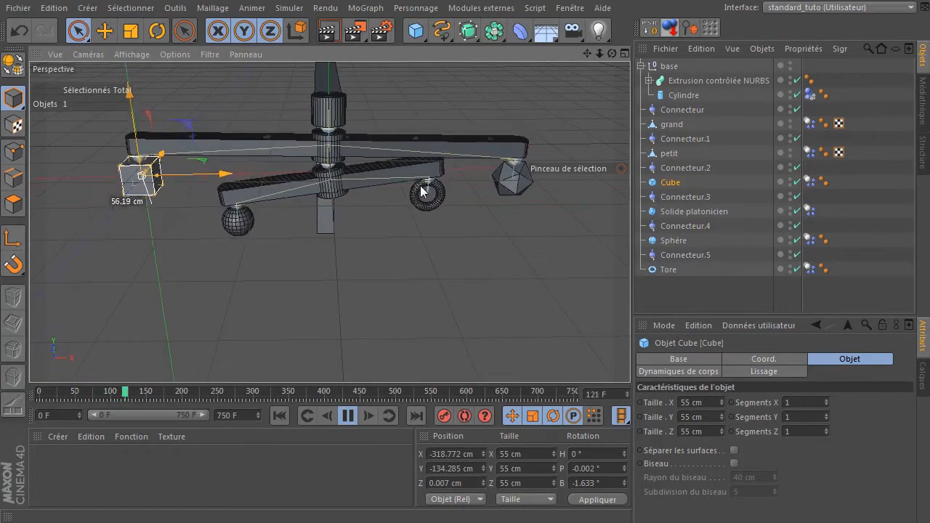
pyautogui.click(348, 415)
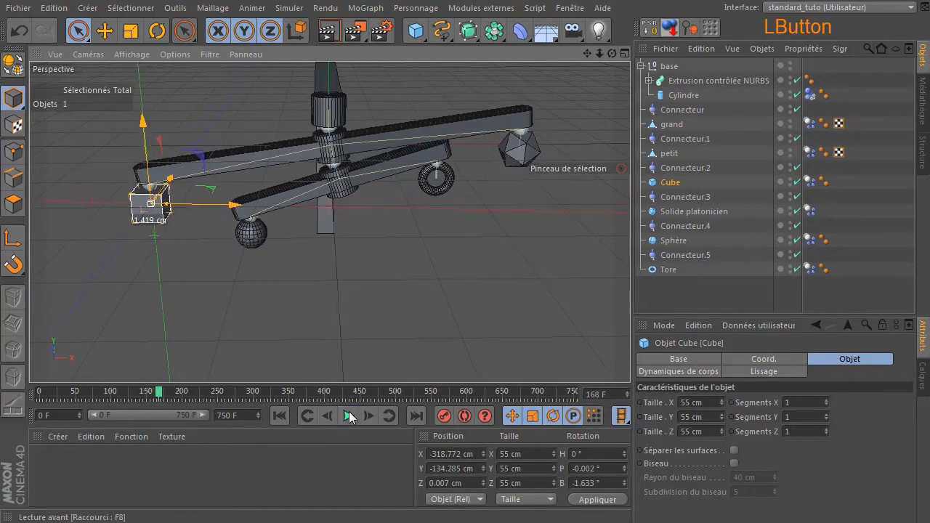
# Step: Set the torus's pipe radius to 10 cm and test the balance by playing from the first frame
pyautogui.click(667, 269)
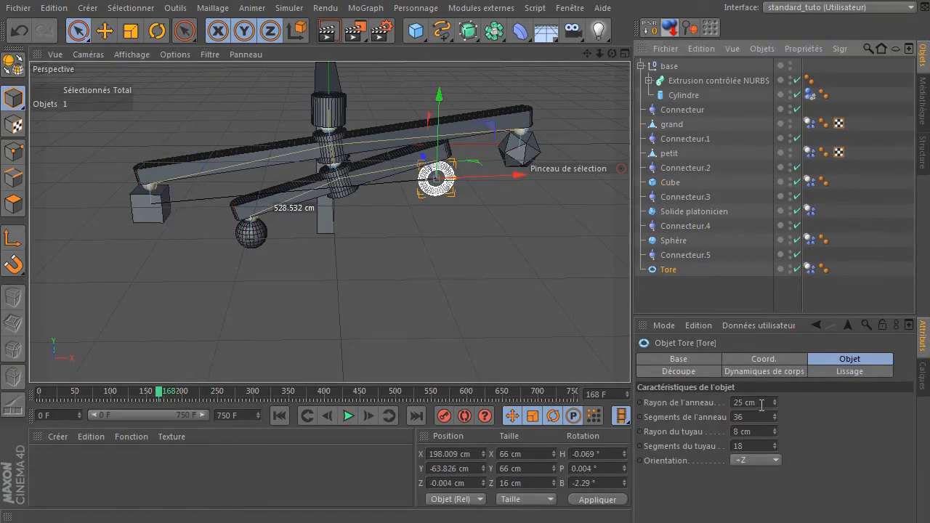
pyautogui.click(765, 433)
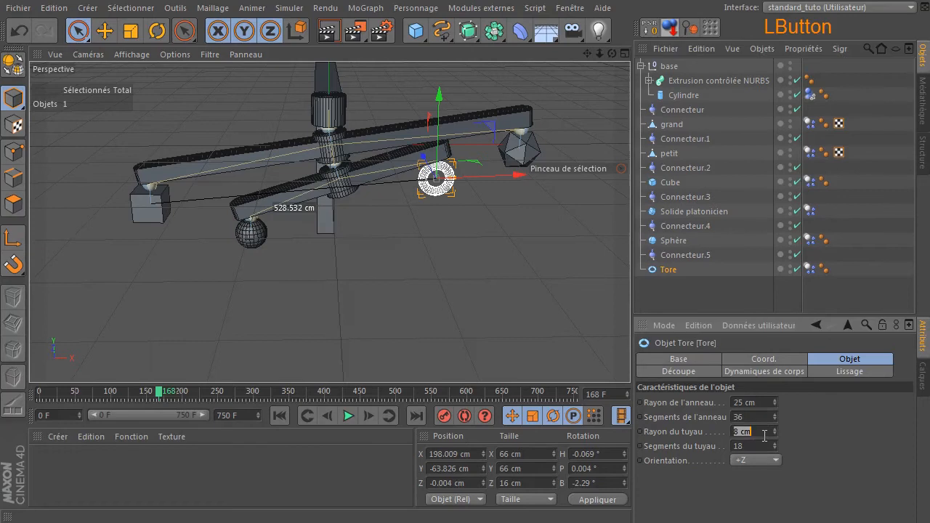
pyautogui.write('10')
pyautogui.press('Return')
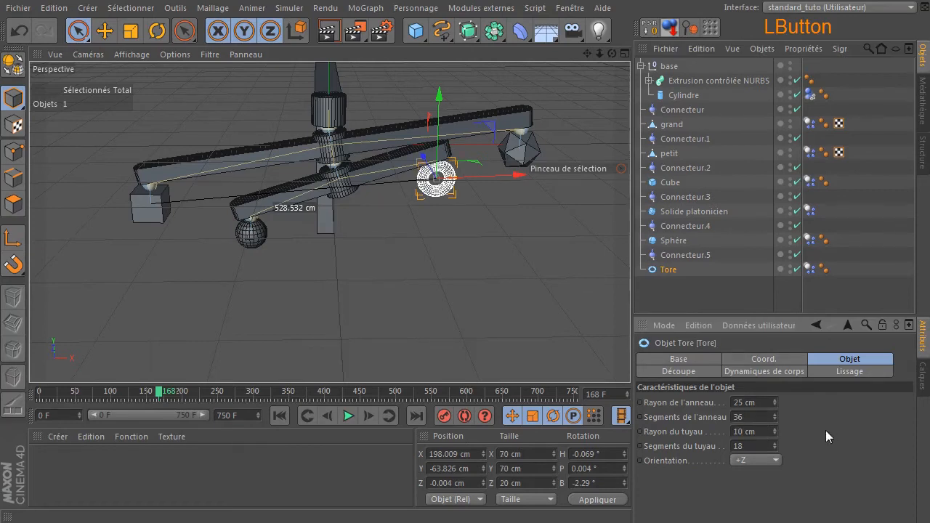
pyautogui.click(280, 415)
pyautogui.click(348, 415)
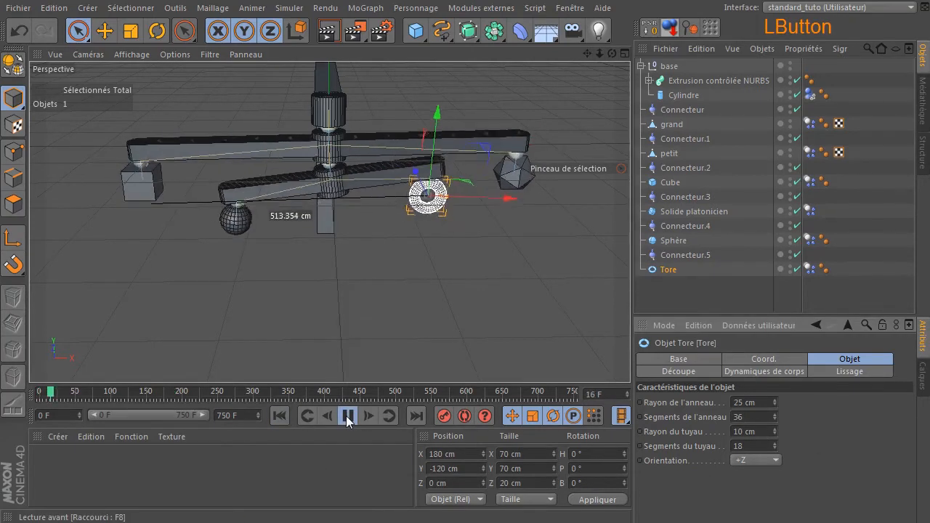
pyautogui.click(348, 415)
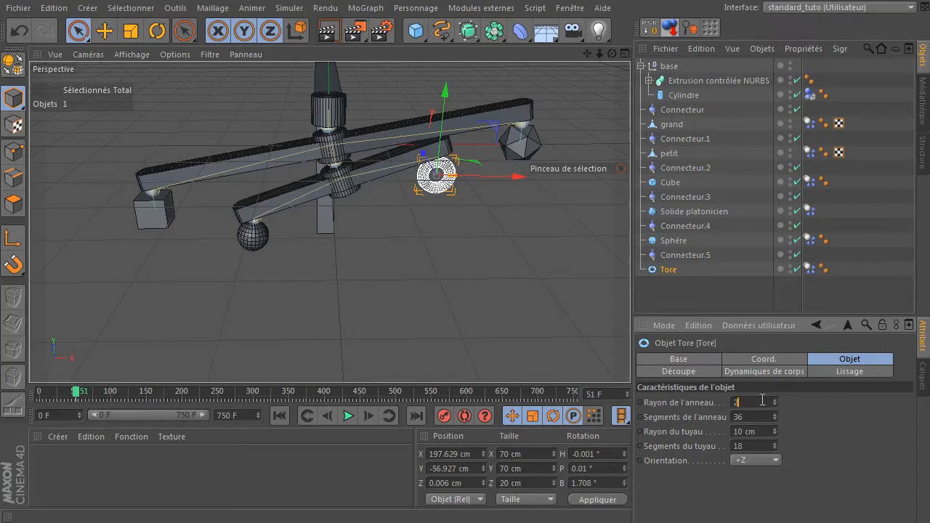
# Step: Set the torus's ring radius to 26 cm, lower the torus to about Y -127 cm, and briefly test the simulation
pyautogui.press('Return')
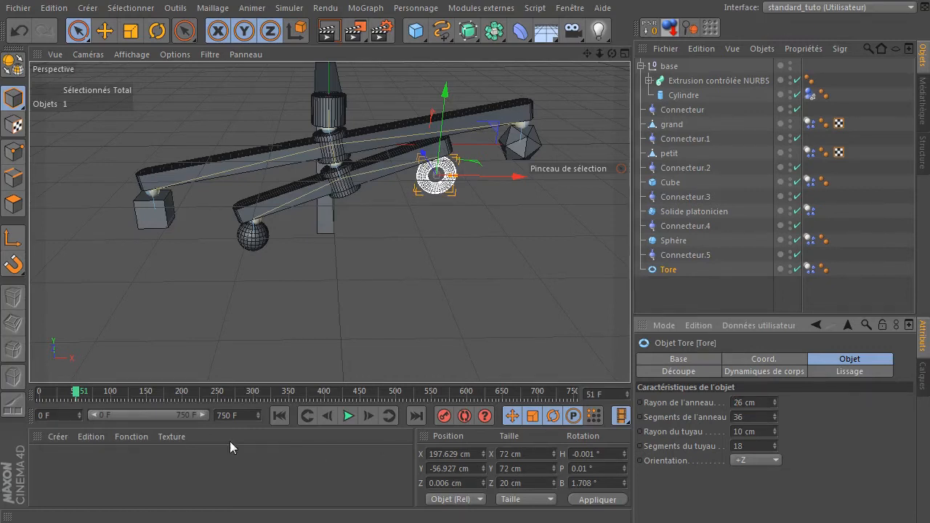
pyautogui.click(279, 414)
pyautogui.scroll(3, 470, 232)
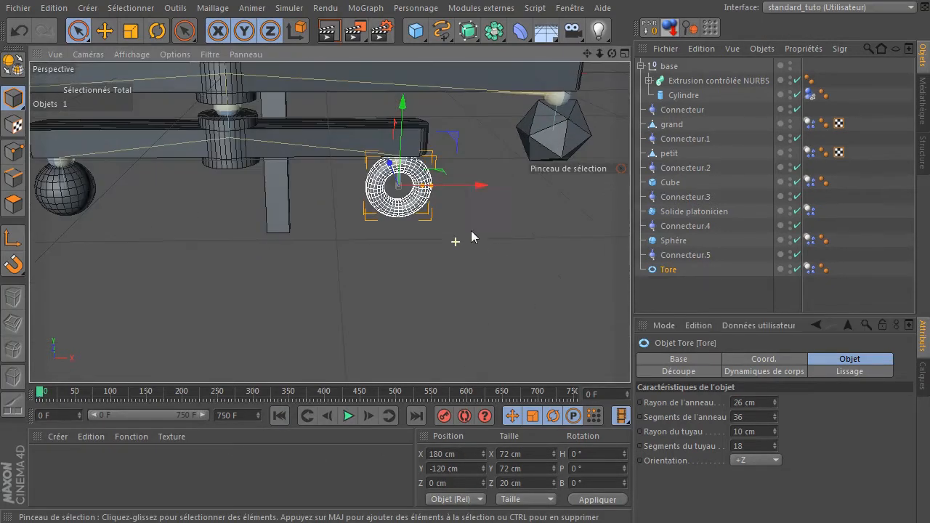
pyautogui.moveTo(407, 102); pyautogui.dragTo(430, 245)
pyautogui.click(349, 415)
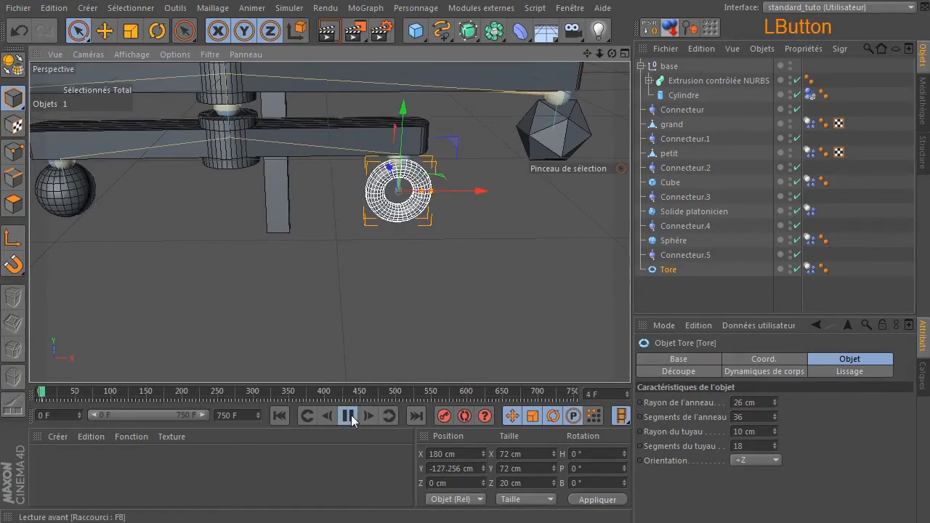
pyautogui.click(348, 416)
pyautogui.click(279, 415)
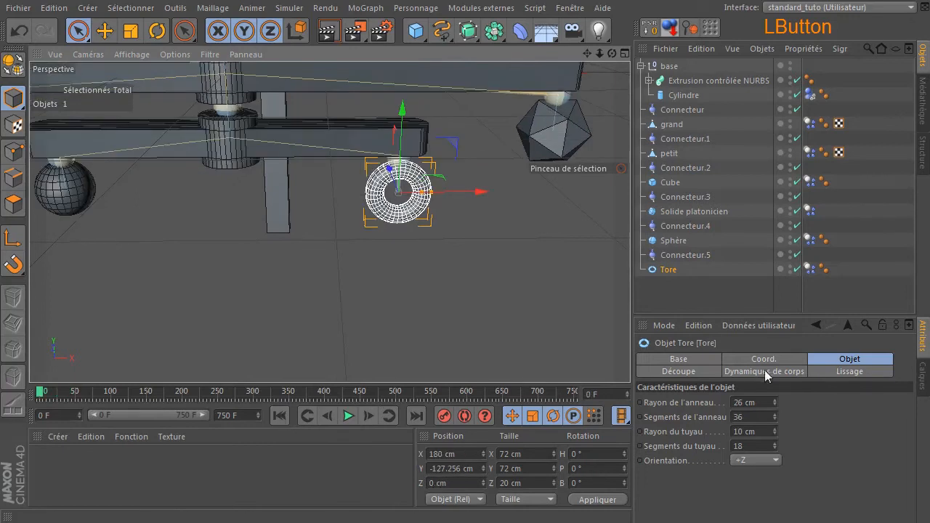
# Step: Set the torus's ring radius to 28 cm, play the simulation briefly, and return to the first frame
pyautogui.click(758, 401)
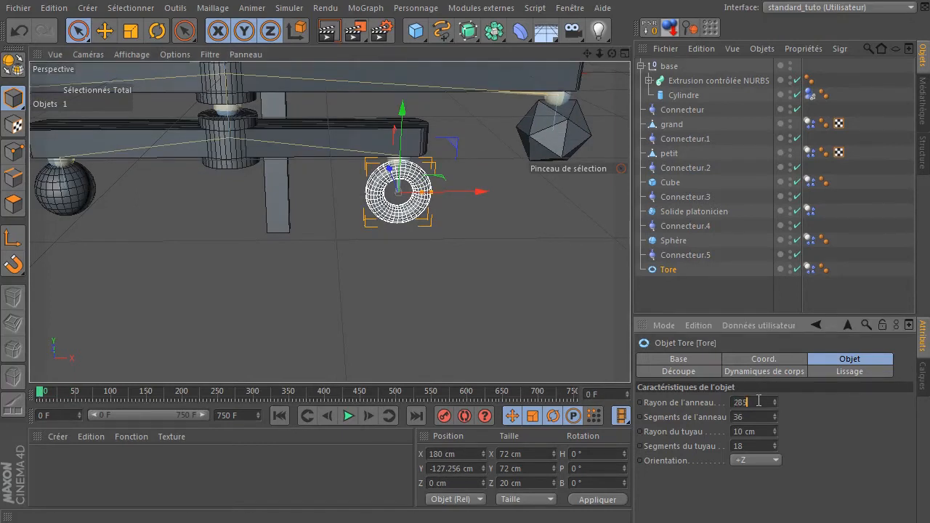
pyautogui.write('28')
pyautogui.click(822, 428)
pyautogui.click(349, 416)
pyautogui.click(348, 416)
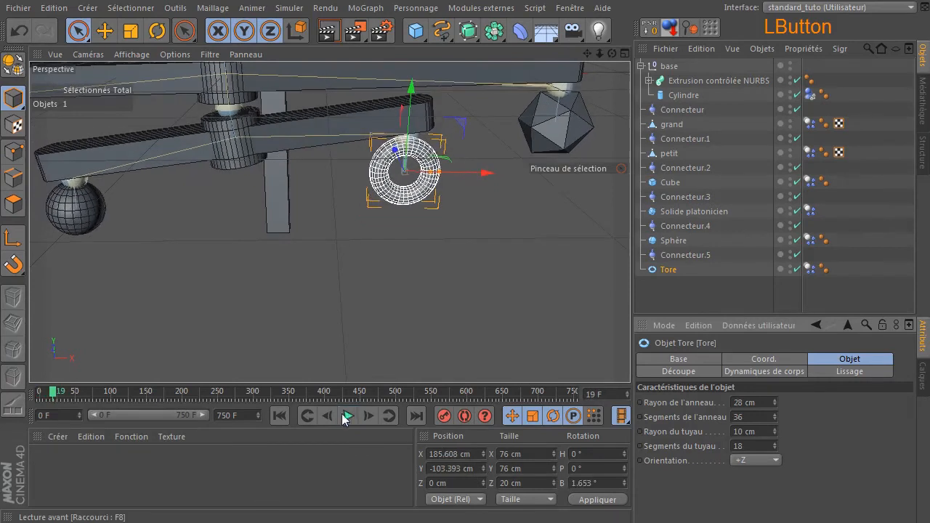
pyautogui.click(279, 415)
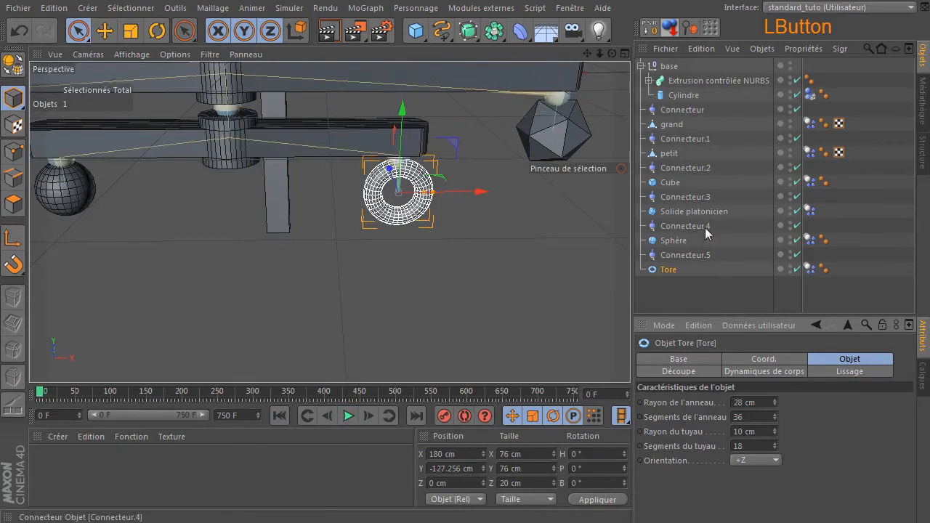
# Step: Set the sphere's radius to 25 cm and play the simulation to check the small bar's balance
pyautogui.click(669, 240)
pyautogui.doubleClick(729, 402)
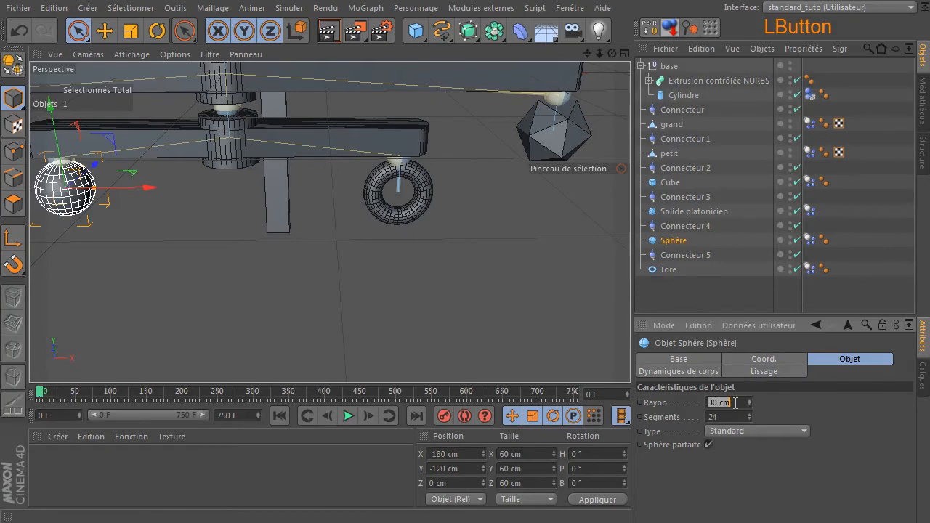
pyautogui.click(851, 433)
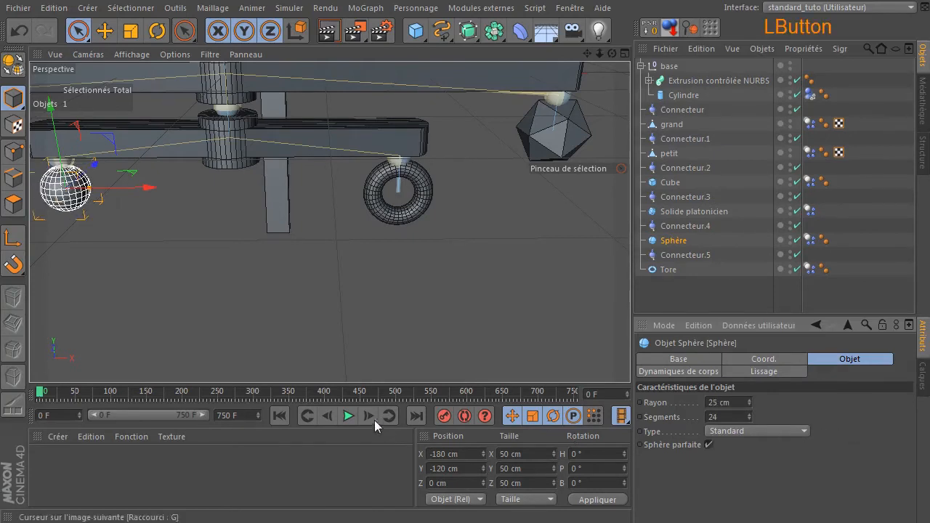
pyautogui.click(348, 416)
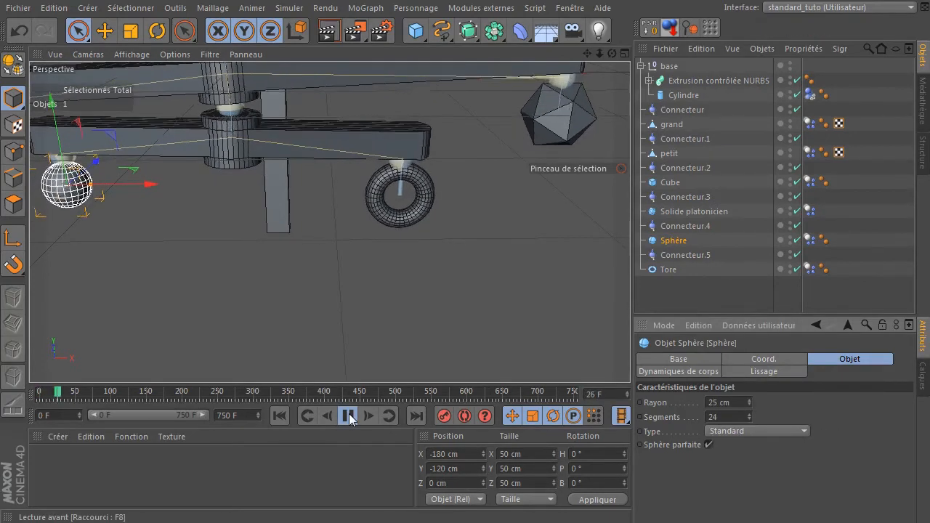
# Step: Set the sphere's radius to 26 cm and replay the simulation from the first frame, viewing the whole mobile from a lower angle
pyautogui.doubleClick(730, 401)
pyautogui.write('26')
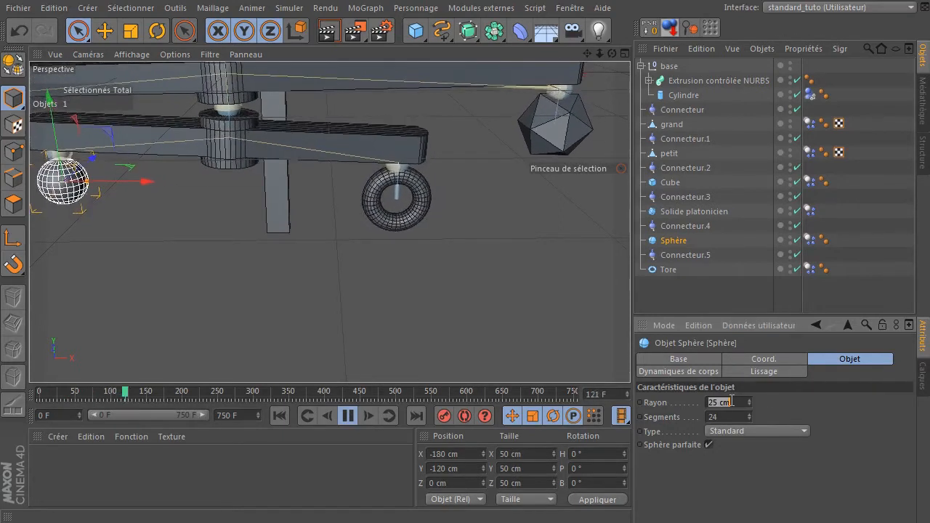
pyautogui.click(345, 418)
pyautogui.click(277, 419)
pyautogui.scroll(-5, 380, 289)
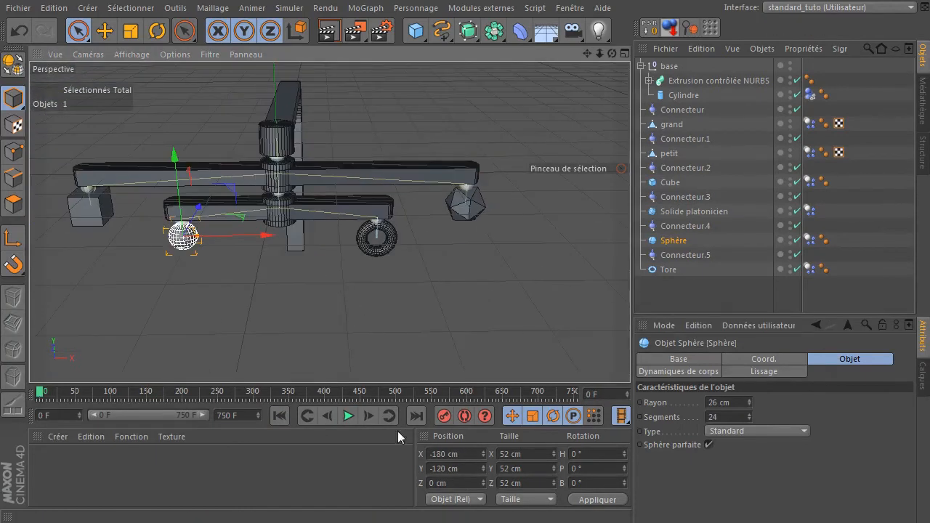
pyautogui.click(349, 420)
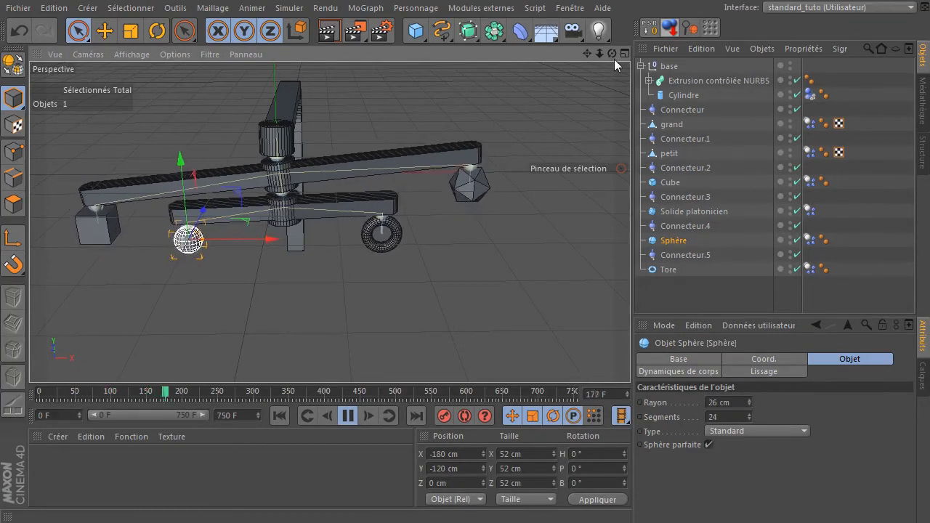
pyautogui.moveTo(615, 55); pyautogui.dragTo(596, 23)
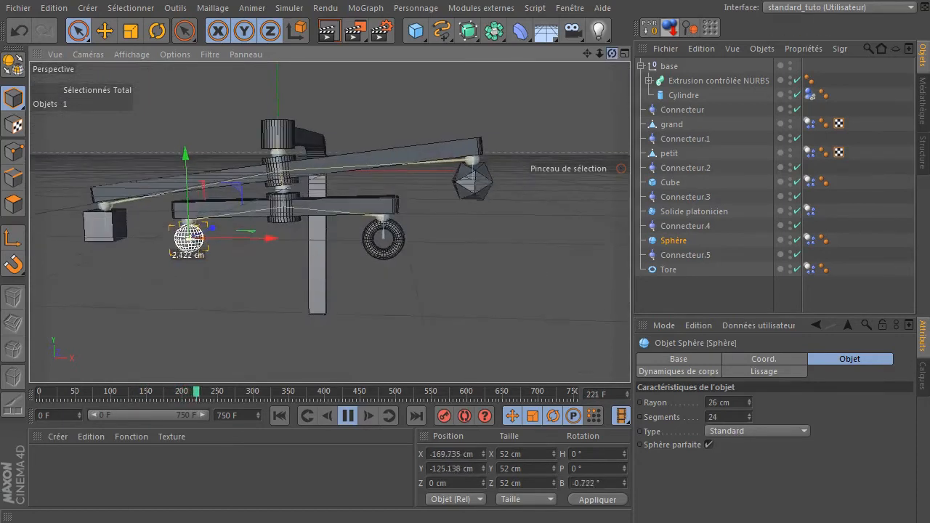
# Step: Set the platonic solid's radius to 41 cm and play the simulation from the first frame
pyautogui.click(864, 302)
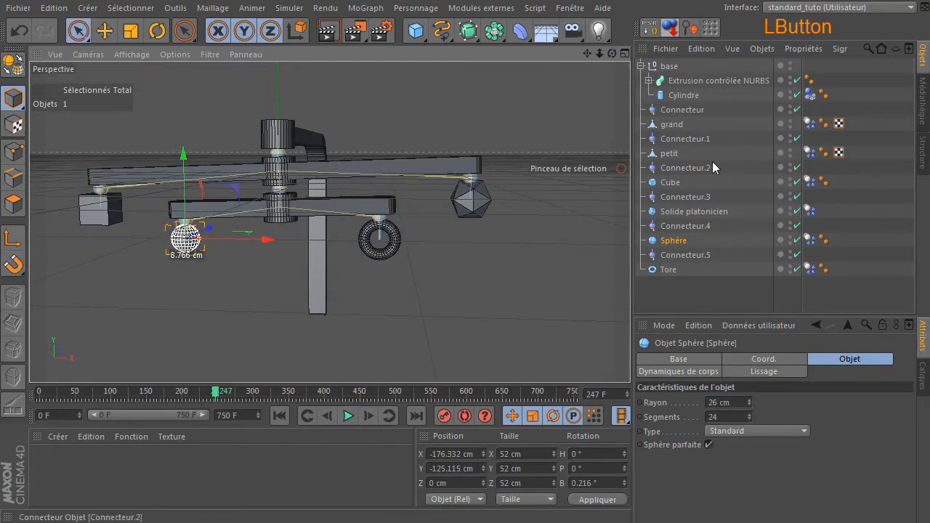
pyautogui.click(283, 416)
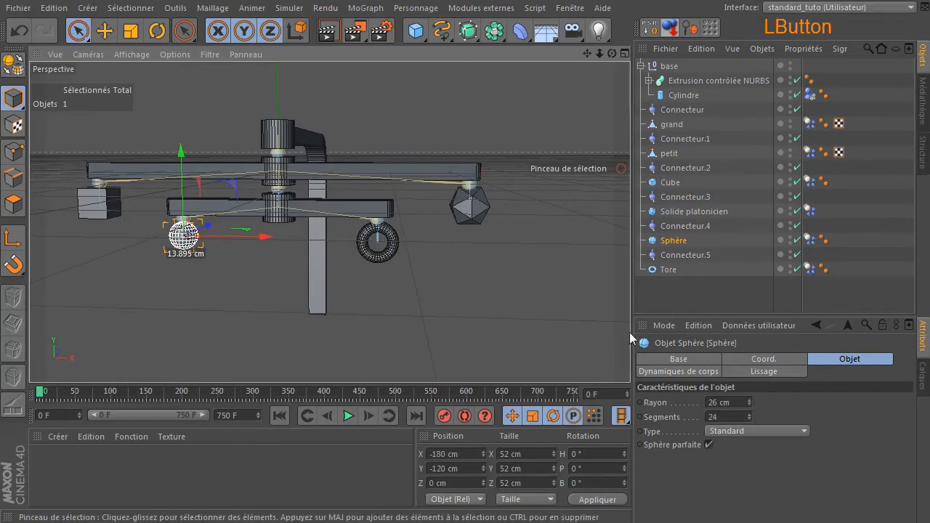
pyautogui.click(694, 211)
pyautogui.click(716, 403)
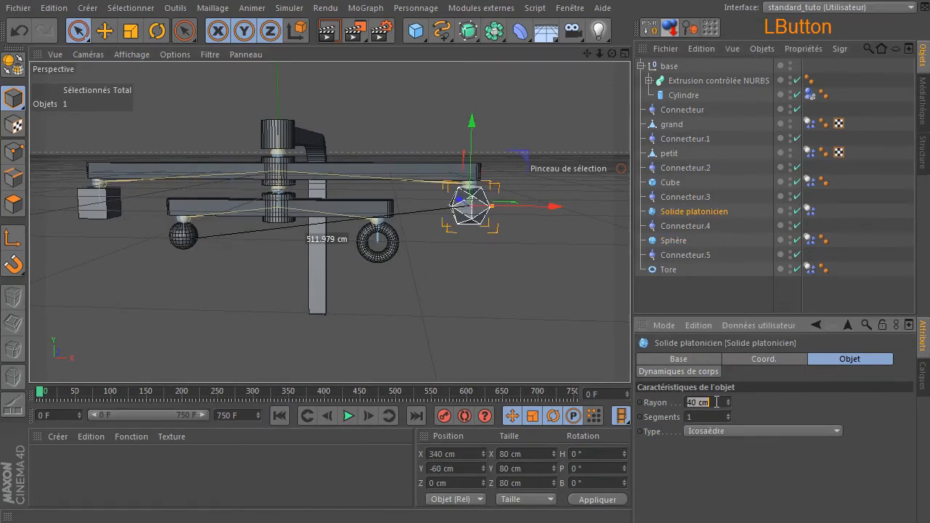
pyautogui.click(348, 416)
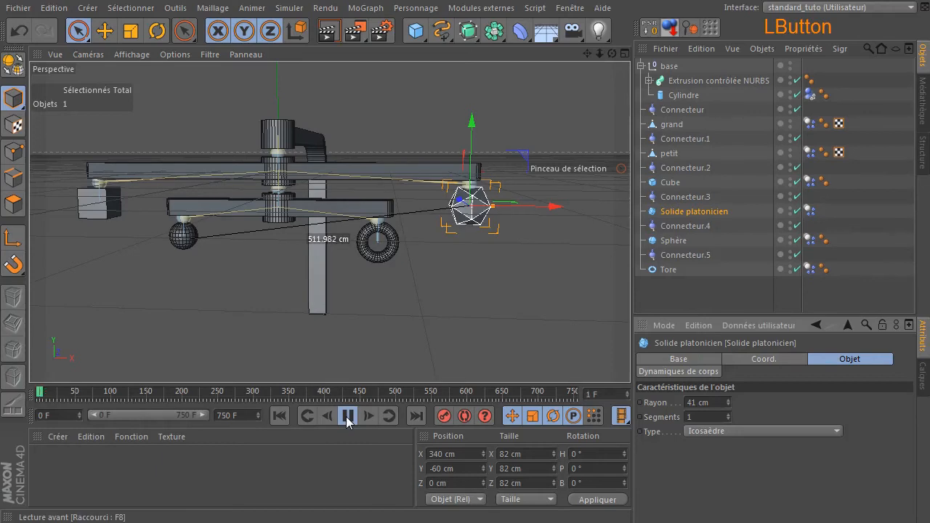
# Step: Set the platonic solid's radius to 42 cm and replay the simulation from the first frame to check the large bar's balance
pyautogui.click(703, 403)
pyautogui.write('45')
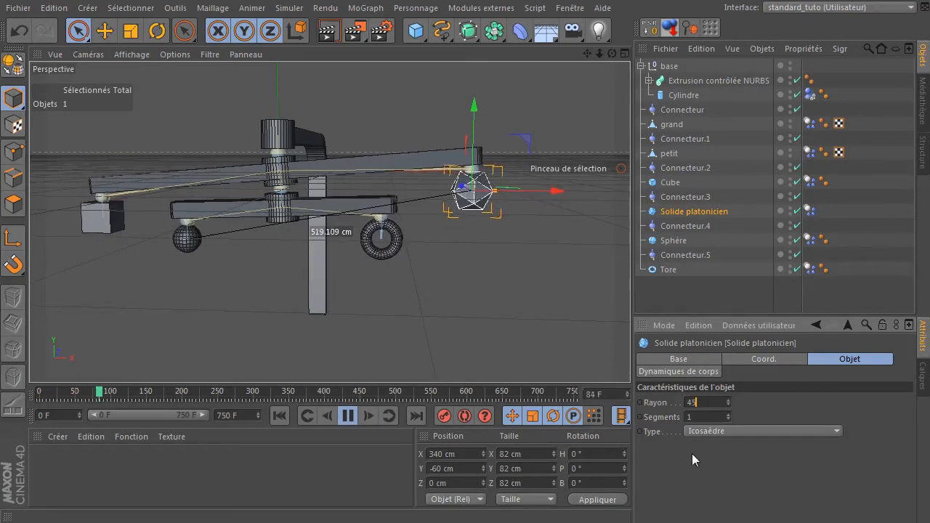
pyautogui.click(697, 458)
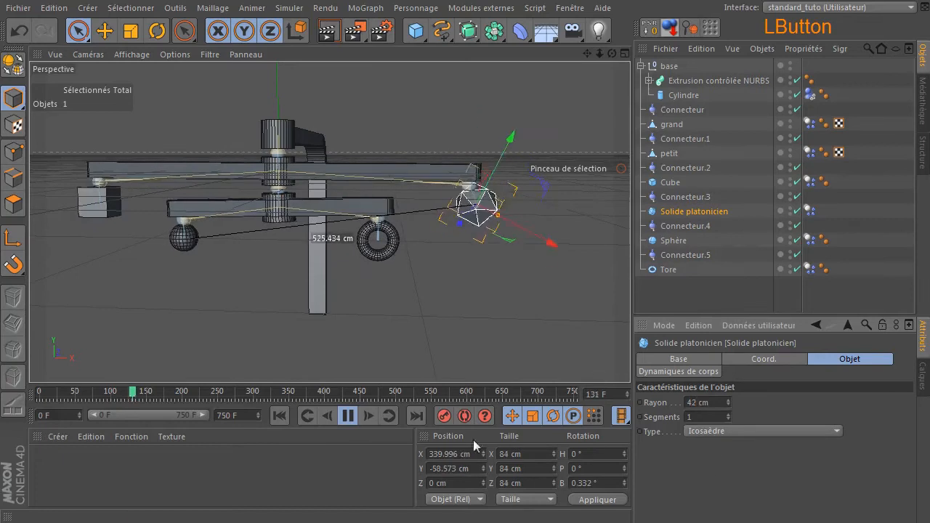
pyautogui.click(349, 417)
pyautogui.click(287, 416)
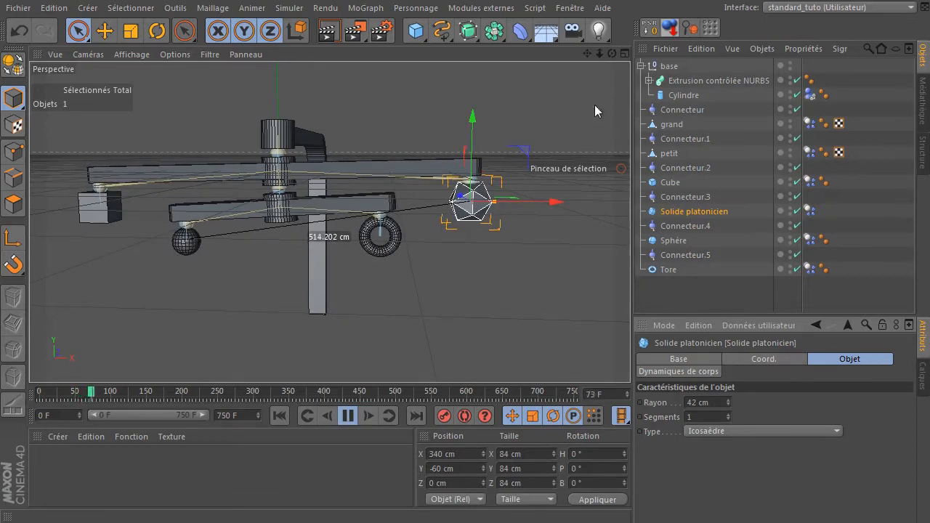
pyautogui.moveTo(611, 53); pyautogui.dragTo(520, 125)
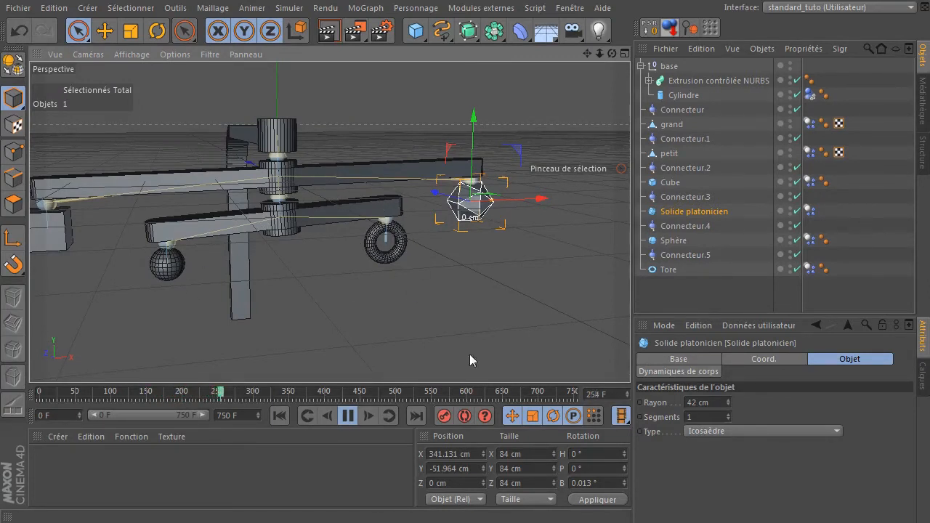
pyautogui.click(346, 418)
pyautogui.click(424, 328)
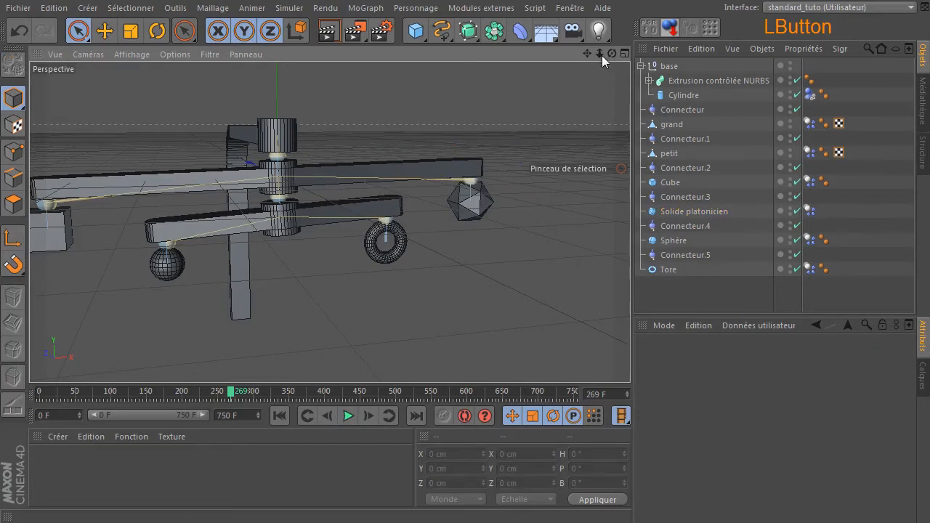
# Step: Add a Ventilation (wind) object and move it behind the mobile to about Y -80 cm and Z 445 cm
pyautogui.moveTo(599, 55); pyautogui.dragTo(330, 222)
pyautogui.moveTo(613, 51); pyautogui.dragTo(354, 228)
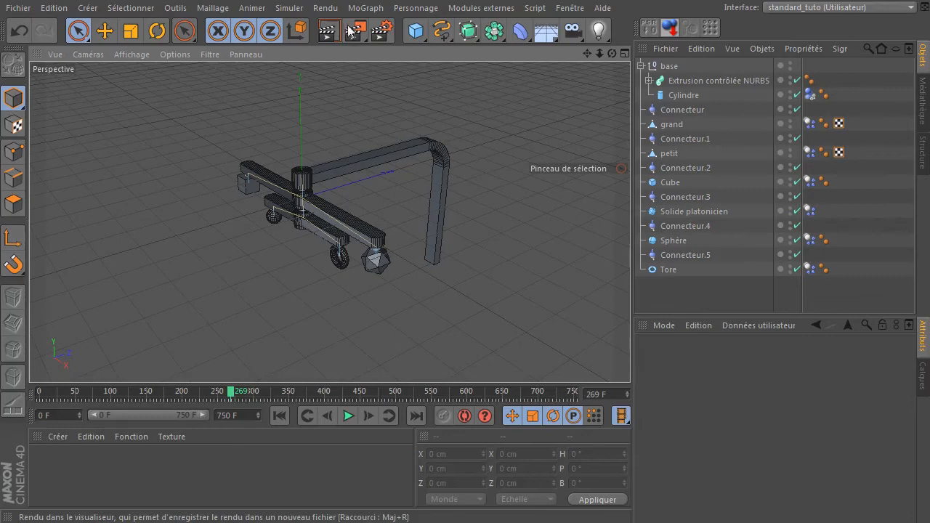
pyautogui.click(294, 8)
pyautogui.moveTo(303, 33)
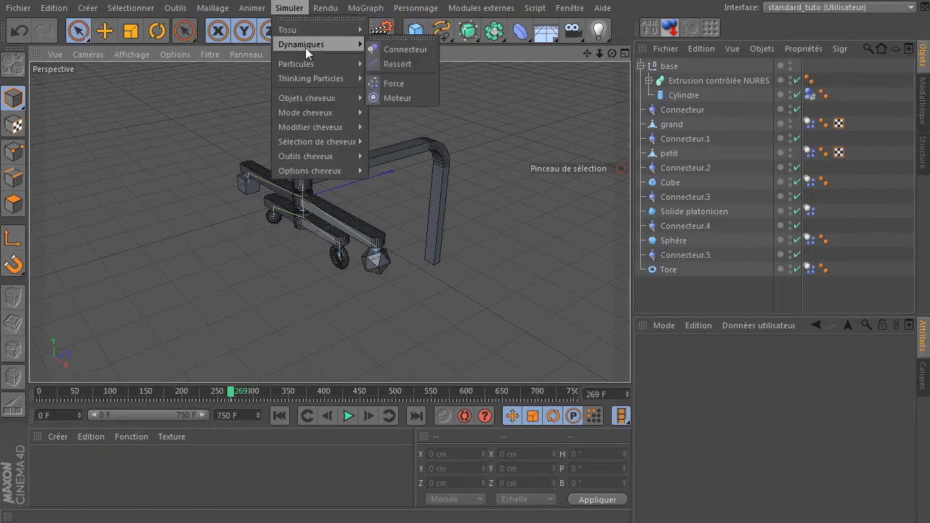
pyautogui.moveTo(368, 67)
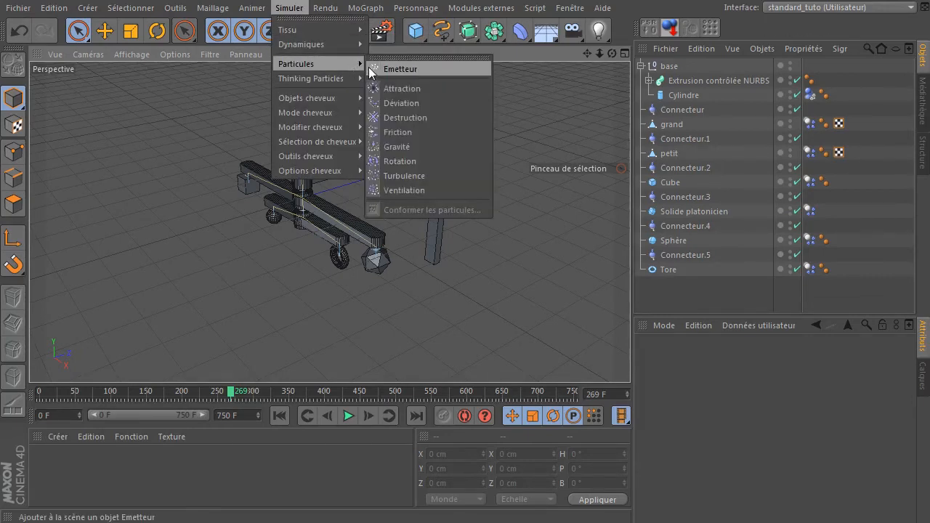
pyautogui.click(404, 190)
pyautogui.moveTo(357, 183); pyautogui.dragTo(421, 133)
pyautogui.moveTo(404, 96); pyautogui.dragTo(454, 180)
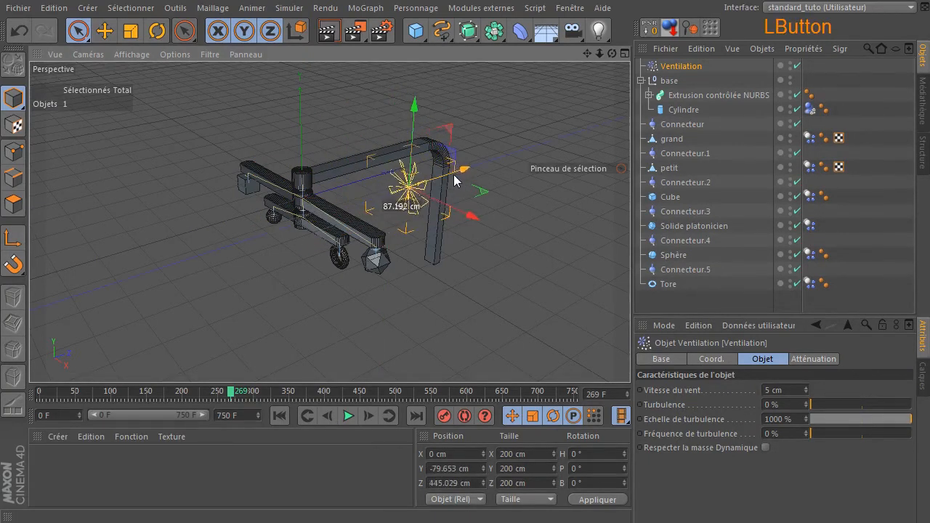
# Step: Set the wind's speed to 4 cm, turbulence to about 63% and turbulence frequency to about 46%, and play from the first frame
pyautogui.moveTo(834, 407); pyautogui.dragTo(869, 402)
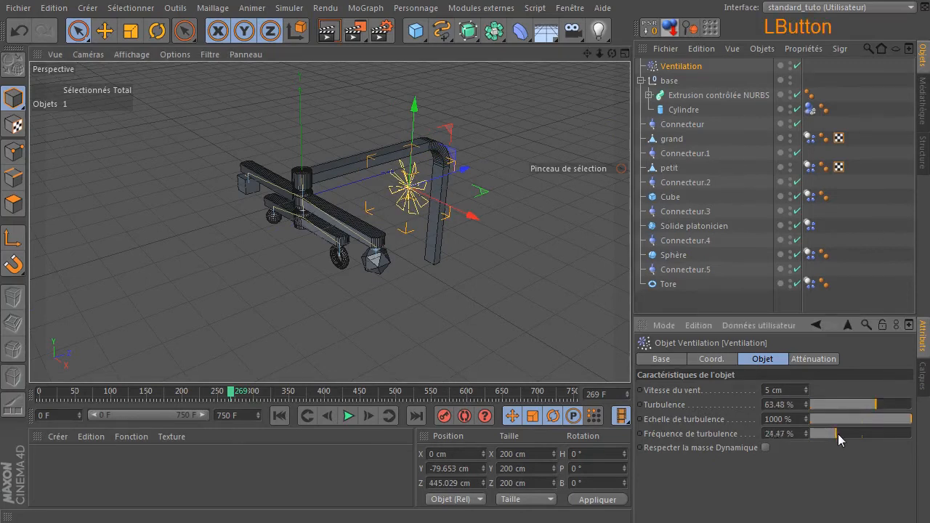
pyautogui.click(279, 414)
pyautogui.click(348, 415)
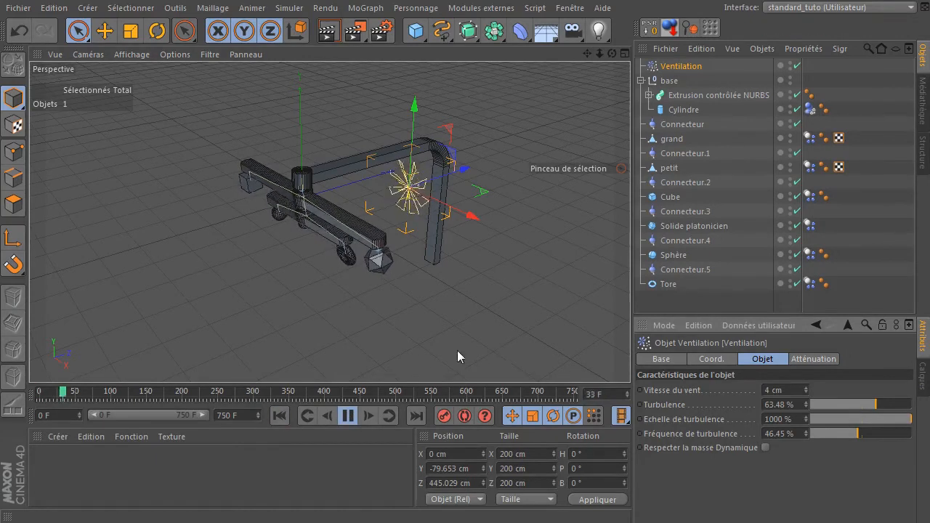
# Step: Move the wind object to about X 188 cm and Y -153 cm, then stop the simulation and return to the first frame
pyautogui.moveTo(472, 215); pyautogui.dragTo(516, 236)
pyautogui.moveTo(459, 125); pyautogui.dragTo(458, 148)
pyautogui.click(348, 416)
pyautogui.click(278, 416)
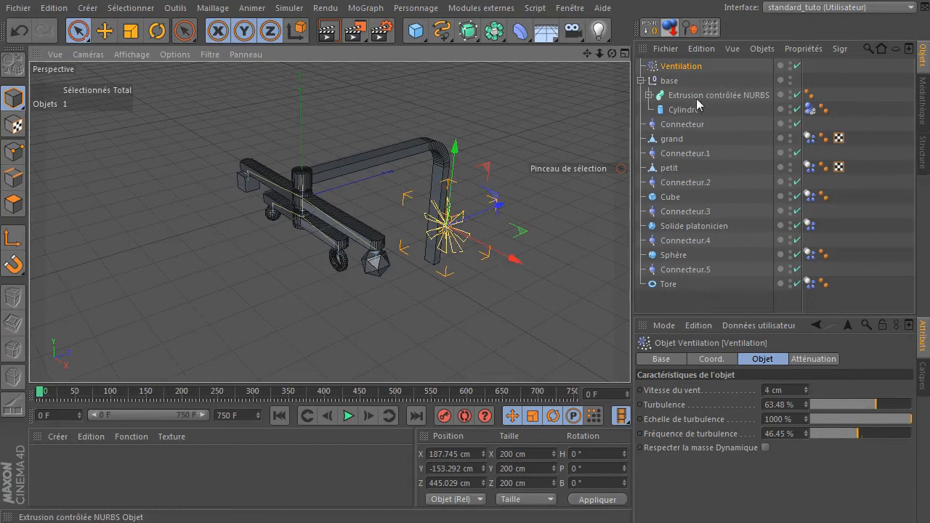
# Step: Rotate all the mobile's bars, connectors and hanging primitives together 60° in heading around the vertical axis
pyautogui.click(683, 124)
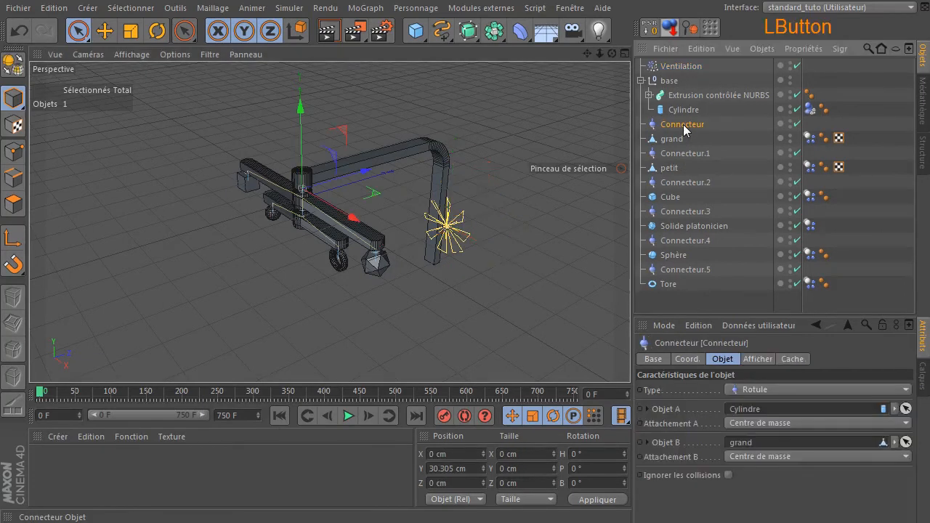
pyautogui.keyDown('shift'); pyautogui.click(653, 284); pyautogui.keyUp('shift')
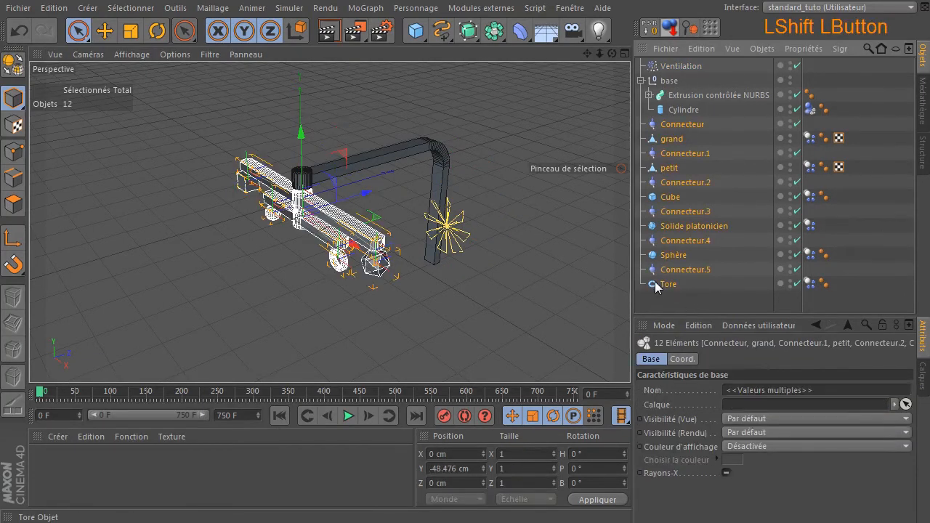
pyautogui.click(157, 30)
pyautogui.moveTo(298, 240); pyautogui.dragTo(342, 233)
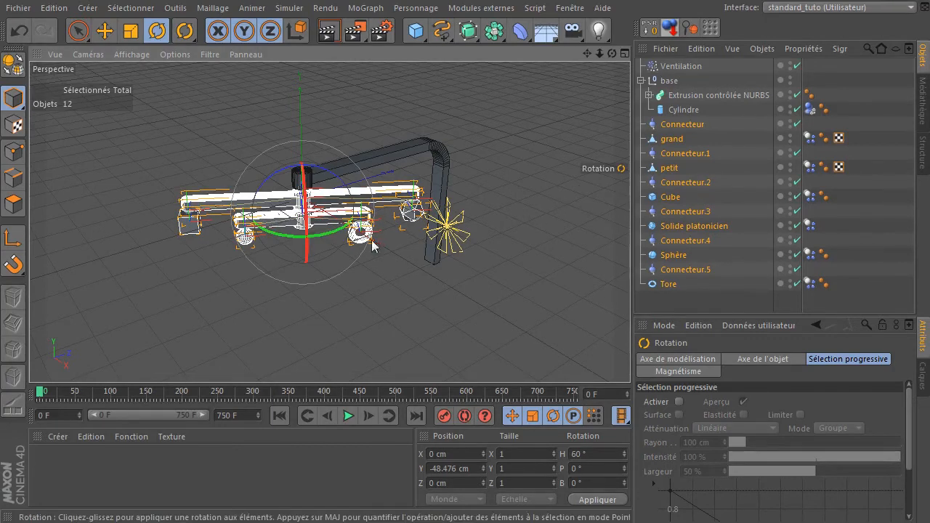
# Step: Rotate the small bar together with its sphere, torus and their two connectors around the vertical axis, crosswise to the large bar
pyautogui.click(669, 284)
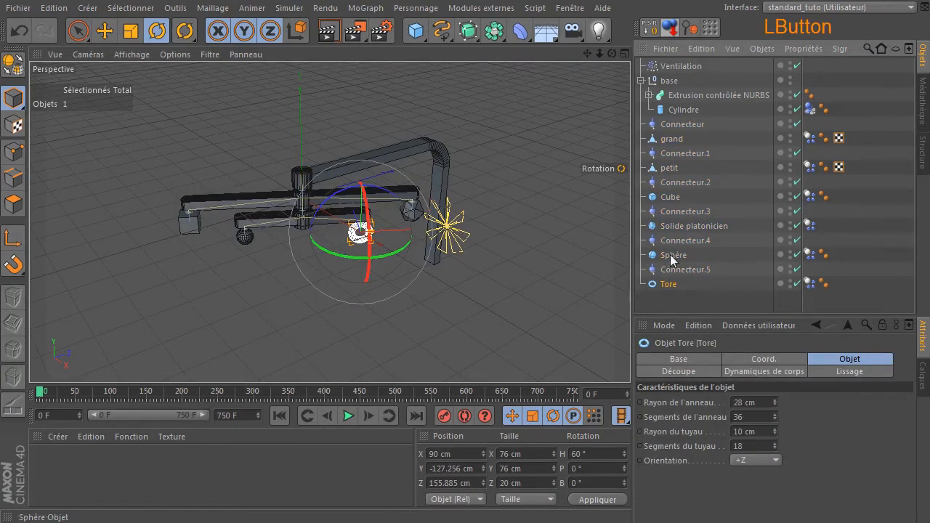
pyautogui.keyDown('shift'); pyautogui.click(668, 198); pyautogui.keyUp('shift')
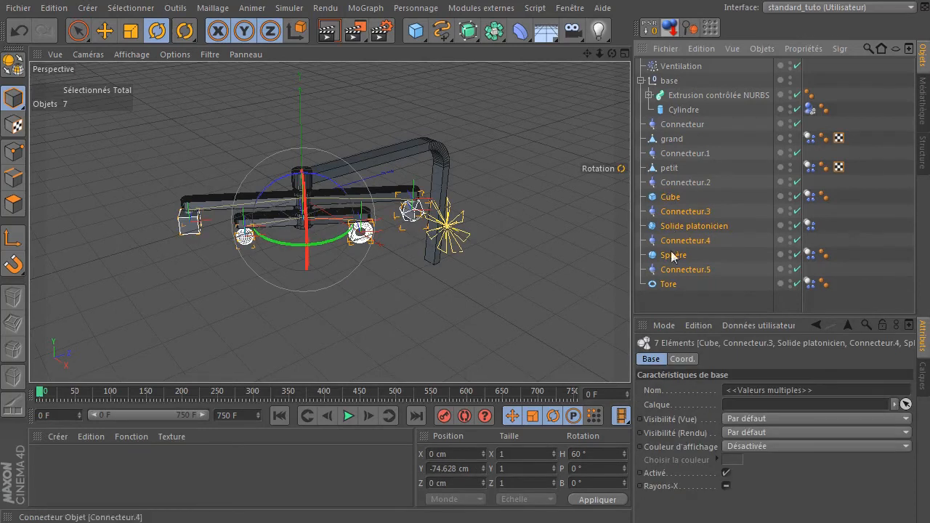
pyautogui.click(668, 285)
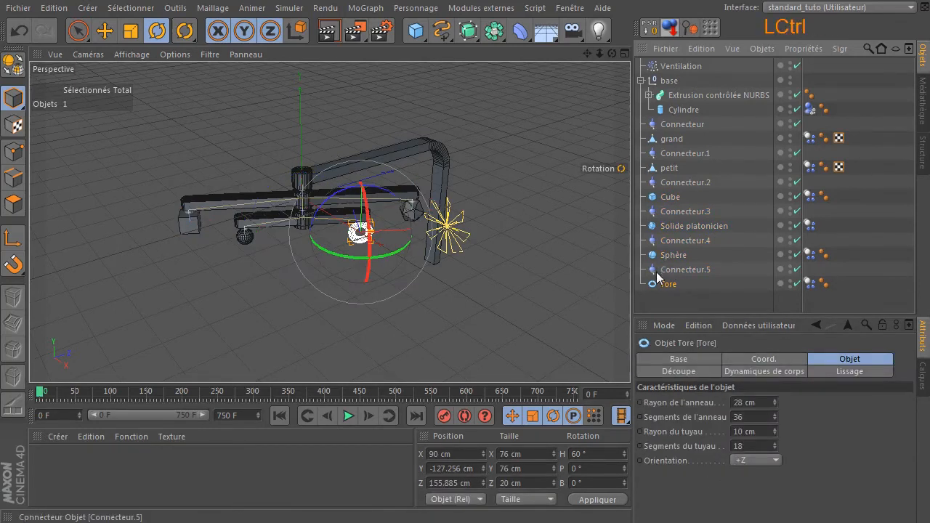
pyautogui.keyDown('ctrl'); pyautogui.click(662, 271); pyautogui.keyUp('ctrl')
pyautogui.keyDown('ctrl'); pyautogui.click(667, 256); pyautogui.keyUp('ctrl')
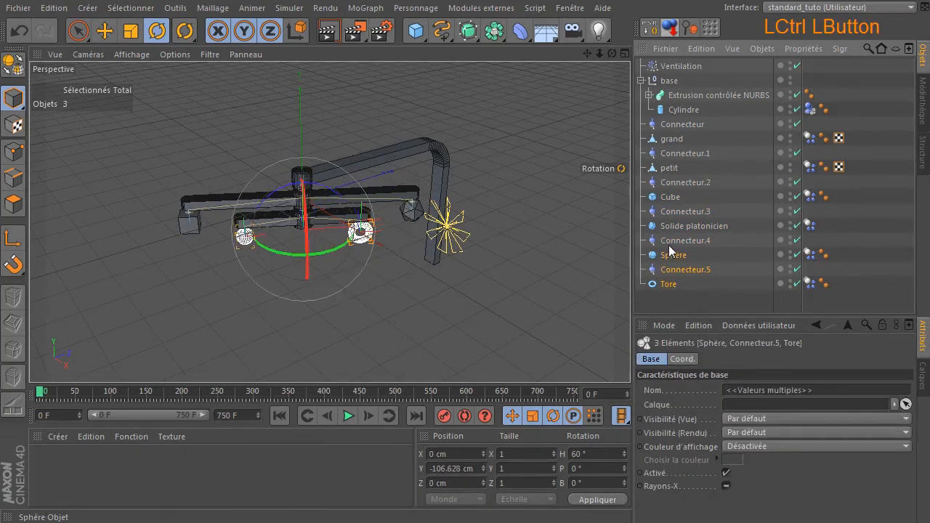
pyautogui.keyDown('ctrl'); pyautogui.click(669, 243); pyautogui.keyUp('ctrl')
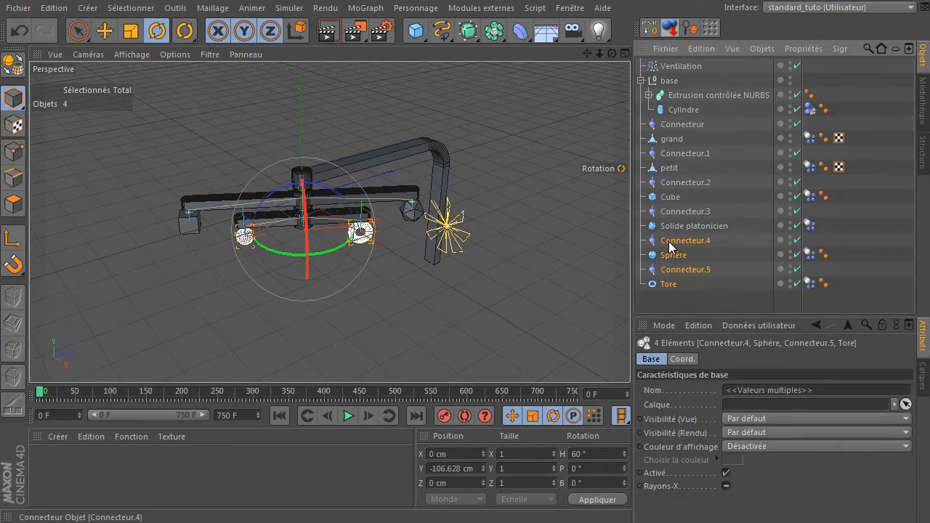
pyautogui.keyDown('ctrl'); pyautogui.click(669, 168); pyautogui.keyUp('ctrl')
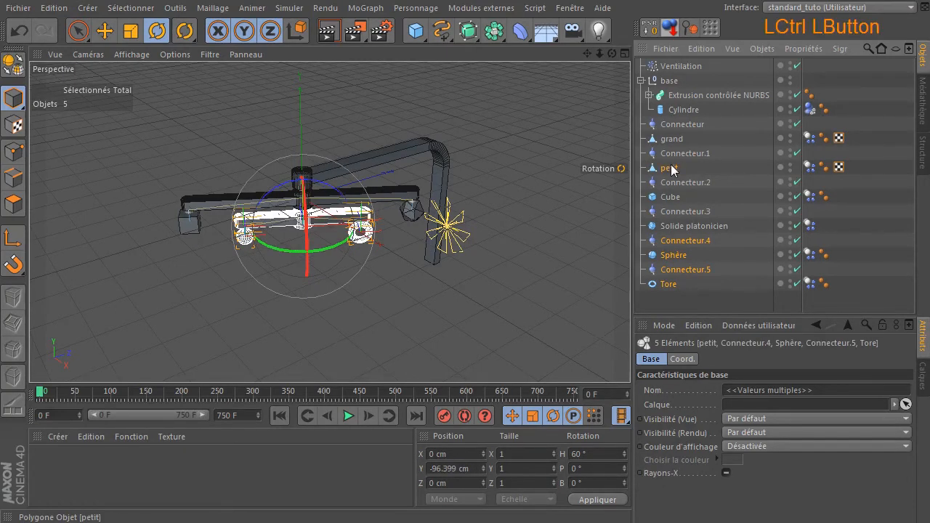
pyautogui.moveTo(332, 245); pyautogui.dragTo(258, 265)
pyautogui.click(474, 283)
# Step: Play the simulation, disable the wind object during playback, and replay from the first frame without wind
pyautogui.click(348, 415)
pyautogui.moveTo(612, 53); pyautogui.dragTo(623, 72)
pyautogui.click(797, 66)
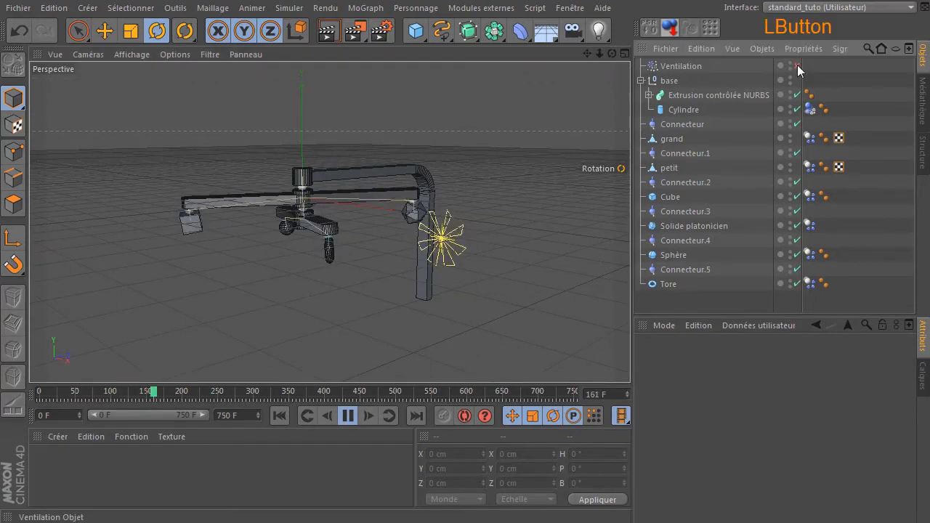
pyautogui.click(352, 420)
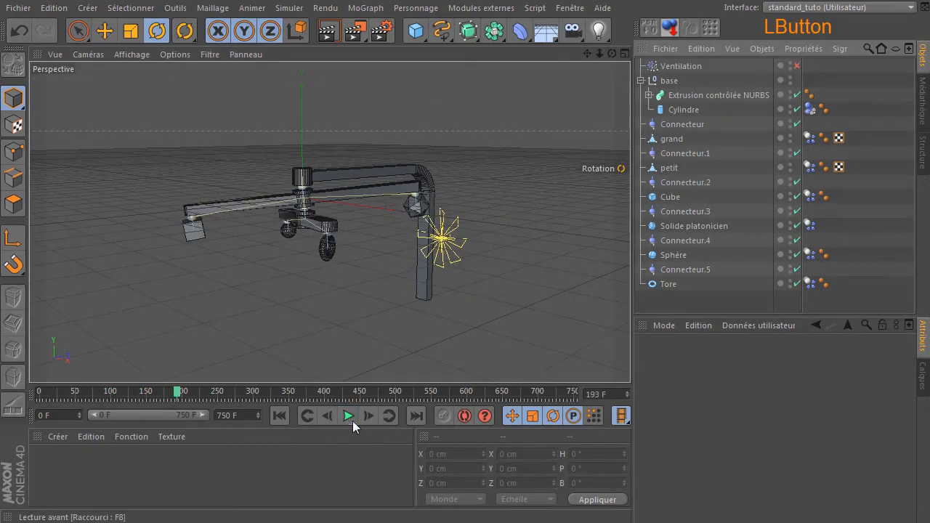
pyautogui.click(288, 418)
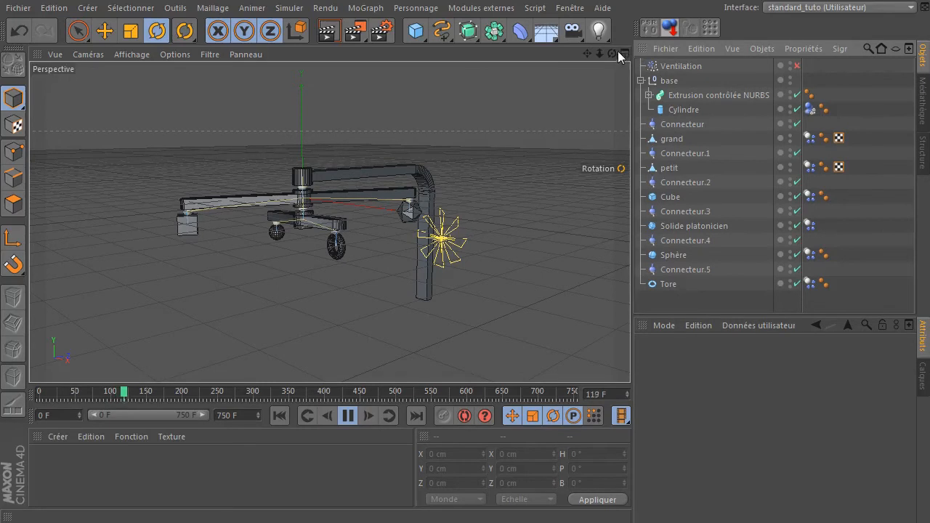
pyautogui.moveTo(610, 54); pyautogui.dragTo(577, 130)
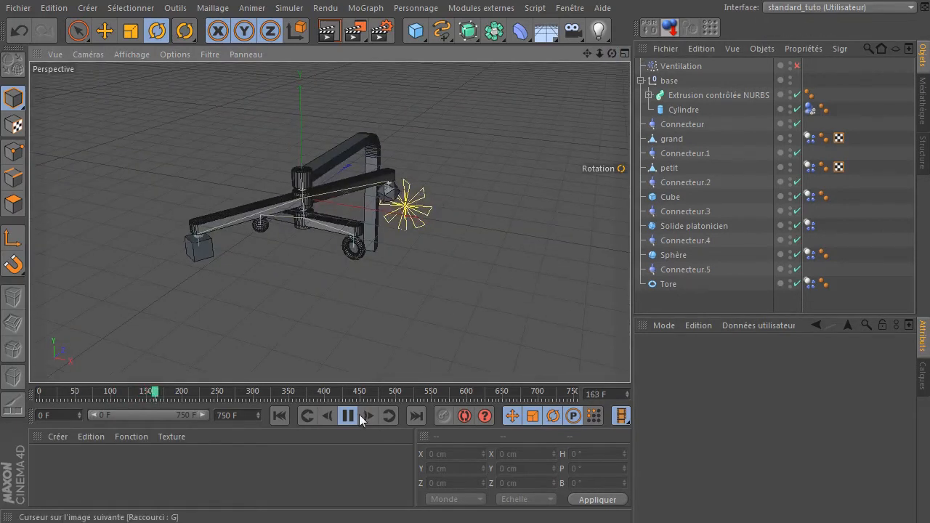
# Step: Set the wind object's speed to 2 cm and enable it again
pyautogui.click(679, 67)
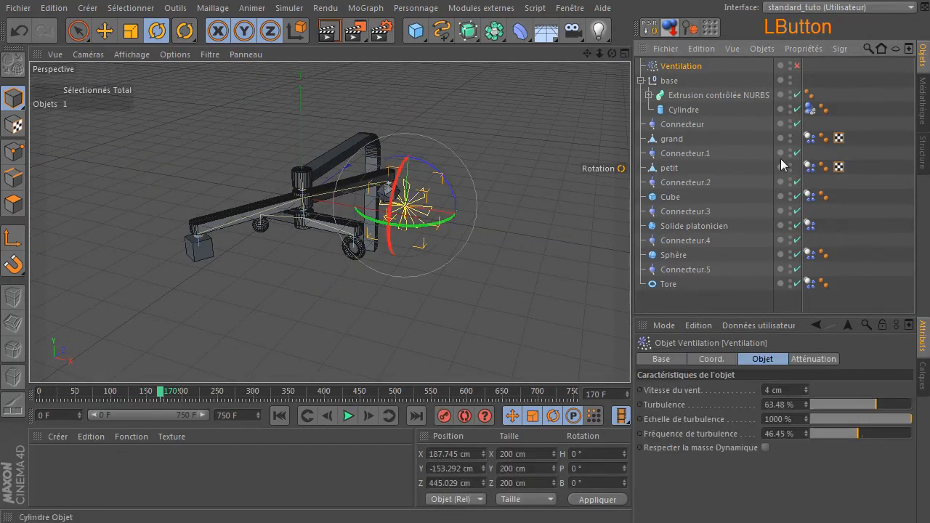
pyautogui.click(788, 391)
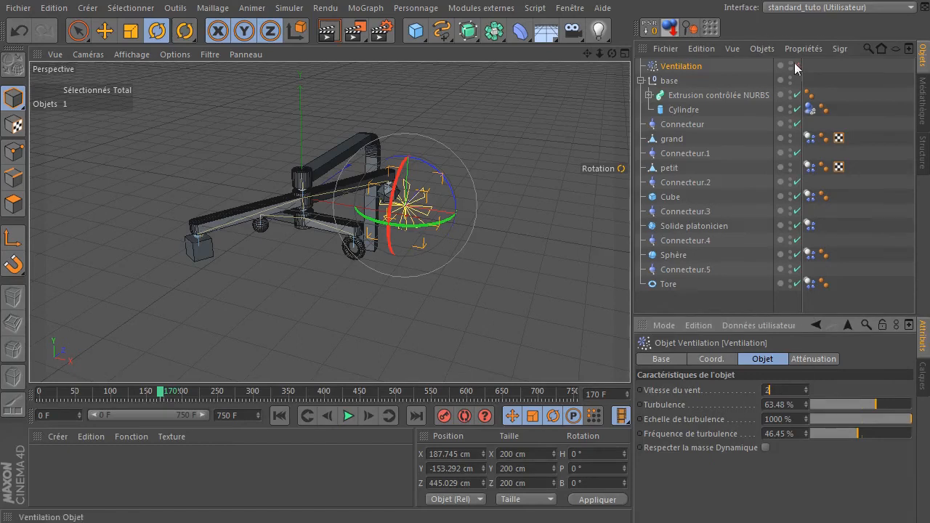
pyautogui.click(795, 67)
# Step: Move the wind object farther from the mobile to about X -60 cm and Z 1336 cm, and play the simulation from the first frame
pyautogui.click(104, 31)
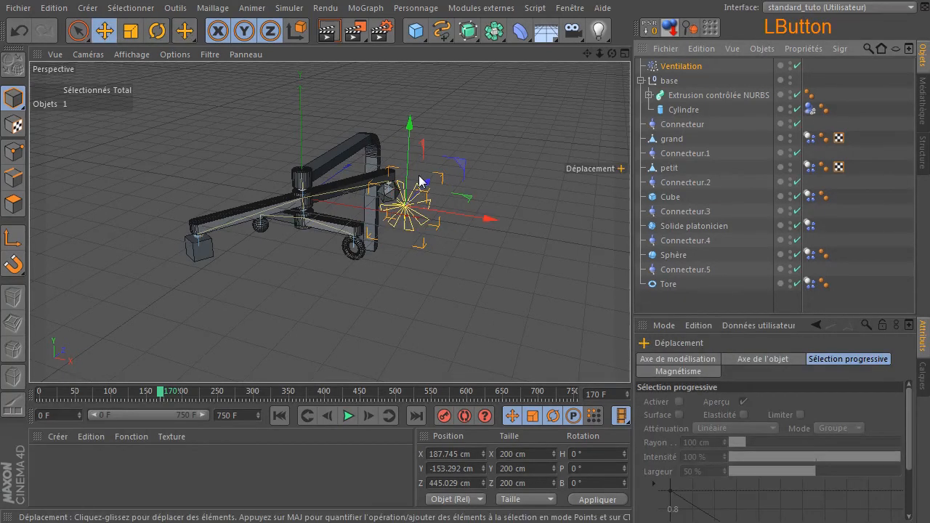
pyautogui.moveTo(414, 182); pyautogui.dragTo(463, 116)
pyautogui.moveTo(530, 151); pyautogui.dragTo(477, 158)
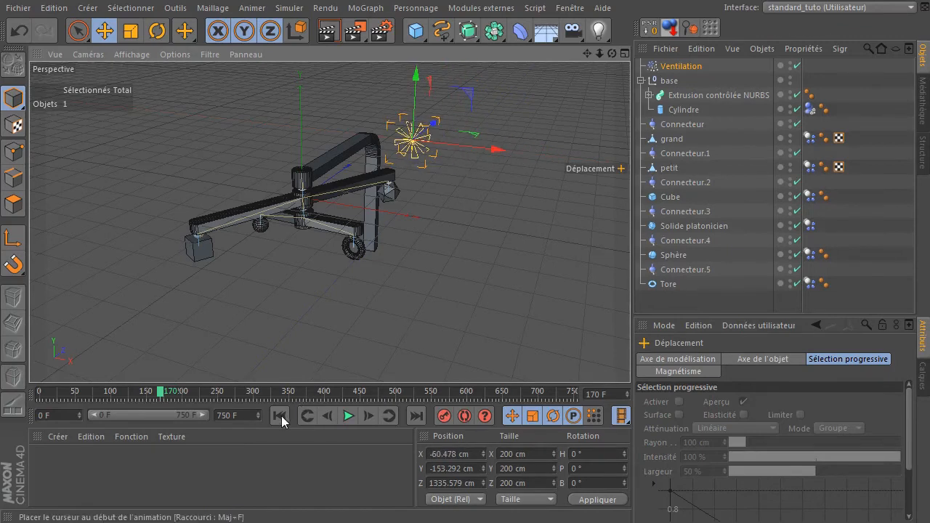
pyautogui.click(280, 415)
pyautogui.click(349, 415)
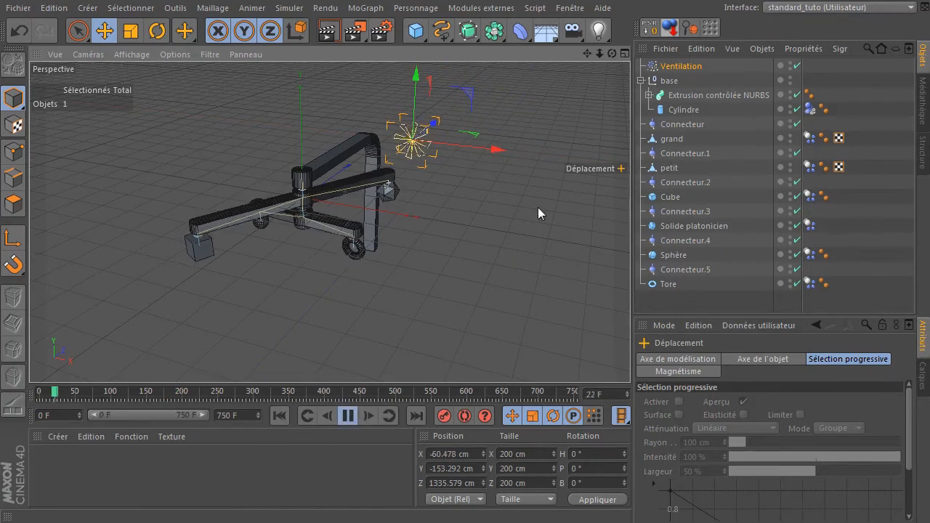
pyautogui.moveTo(611, 53); pyautogui.dragTo(641, 92)
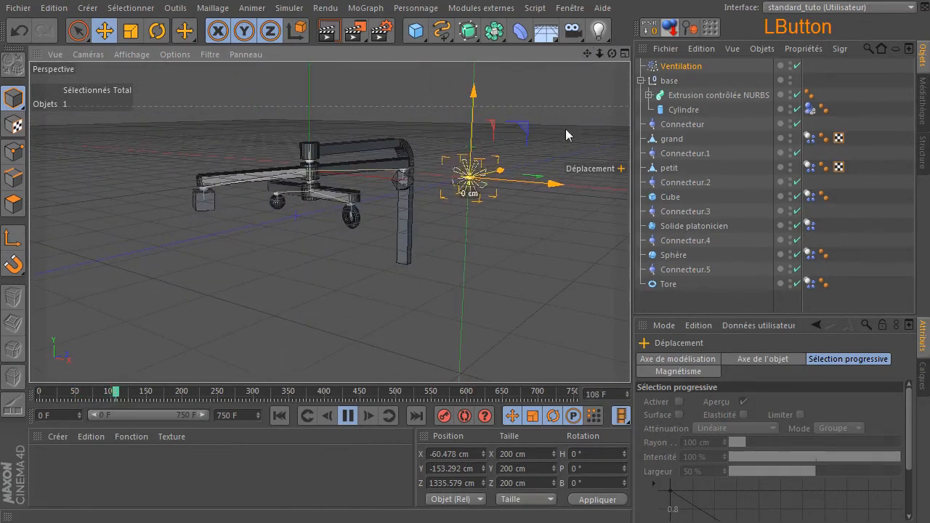
# Step: Stop the playback, rewind to the first frame, and set the wind object's speed to 1 cm
pyautogui.click(348, 416)
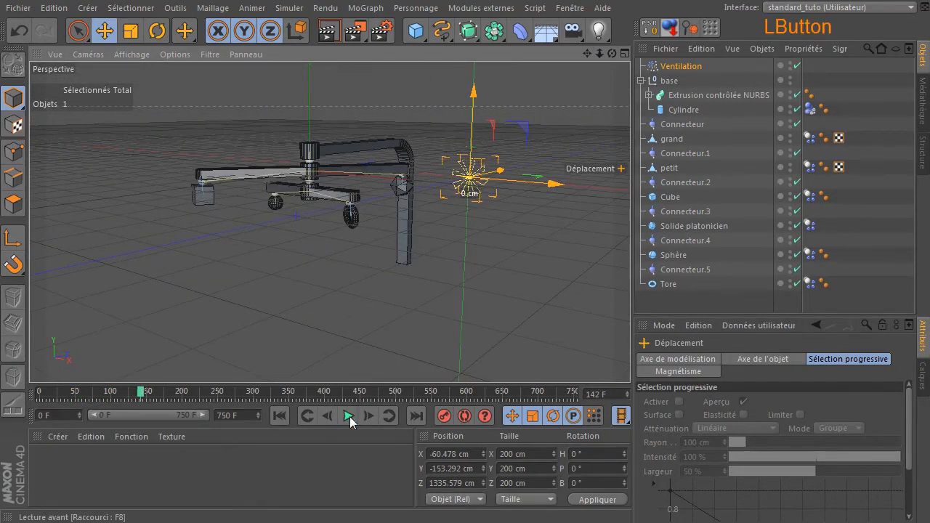
pyautogui.click(281, 416)
pyautogui.click(683, 66)
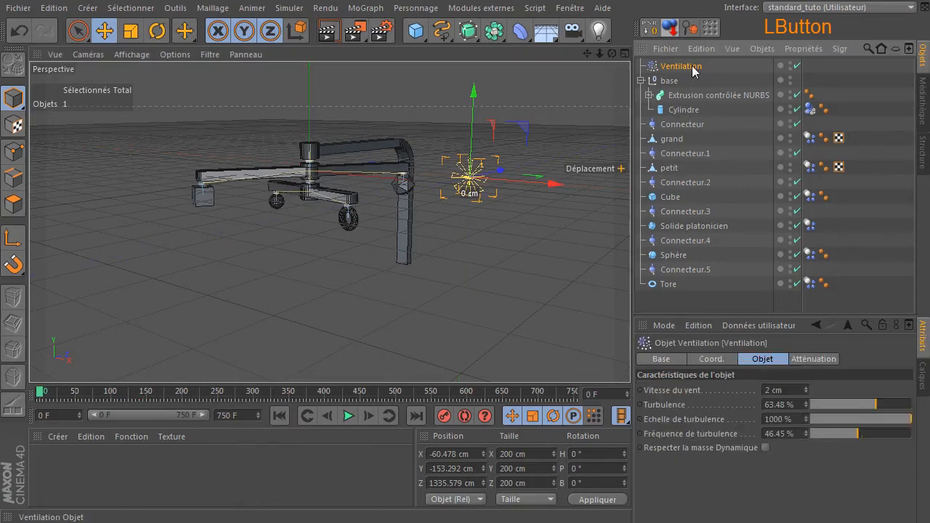
pyautogui.doubleClick(787, 392)
pyautogui.write('1')
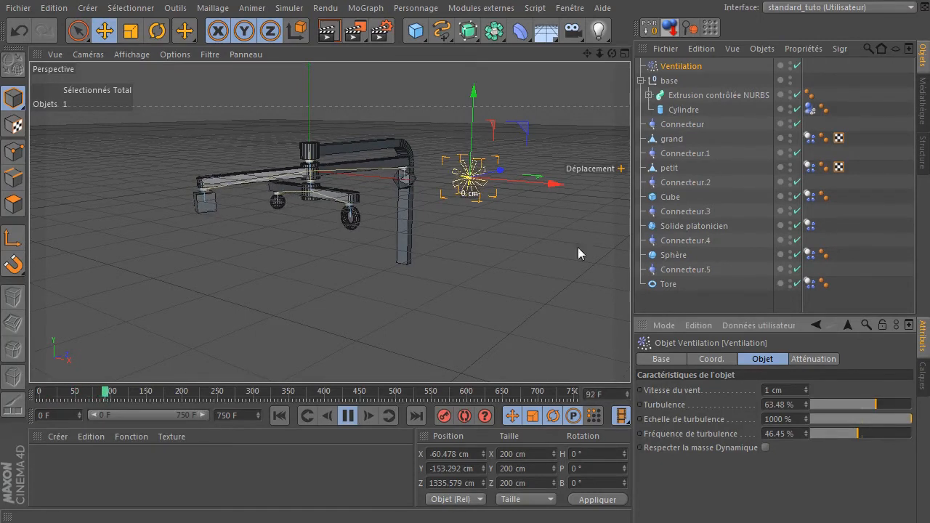
# Step: Raise the wind object to about Y -75 cm, shift it to about X -706 cm, and rotate its heading to about 35°
pyautogui.moveTo(473, 98); pyautogui.dragTo(477, 80)
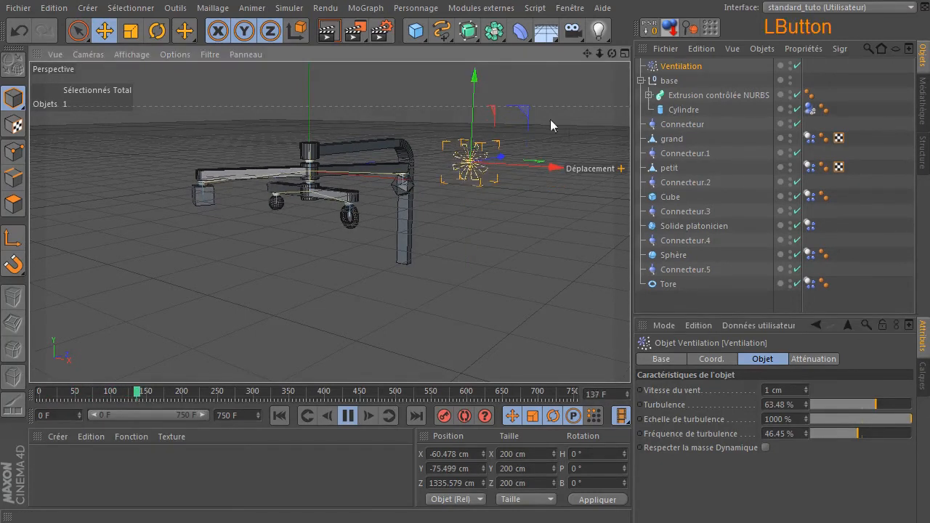
pyautogui.moveTo(557, 167); pyautogui.dragTo(443, 158)
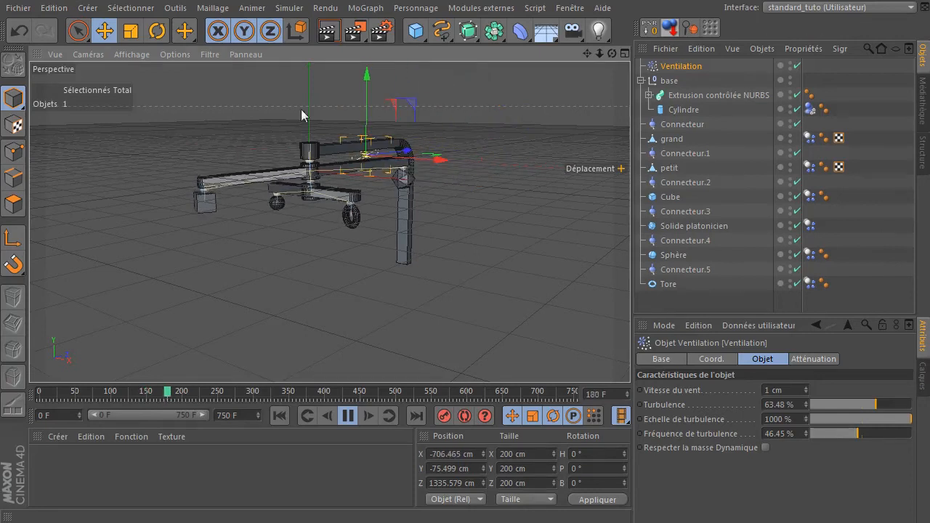
pyautogui.press('r')
pyautogui.moveTo(339, 161); pyautogui.dragTo(407, 161)
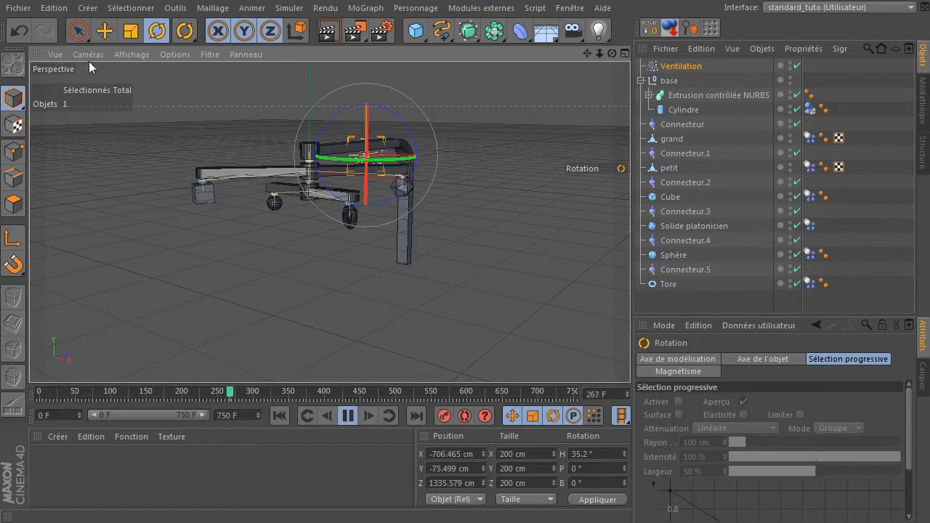
# Step: Bring the wind object to about X -713 cm, Z 602 cm, turn its heading to about 61°, and rewind to the first frame
pyautogui.click(79, 31)
pyautogui.click(340, 266)
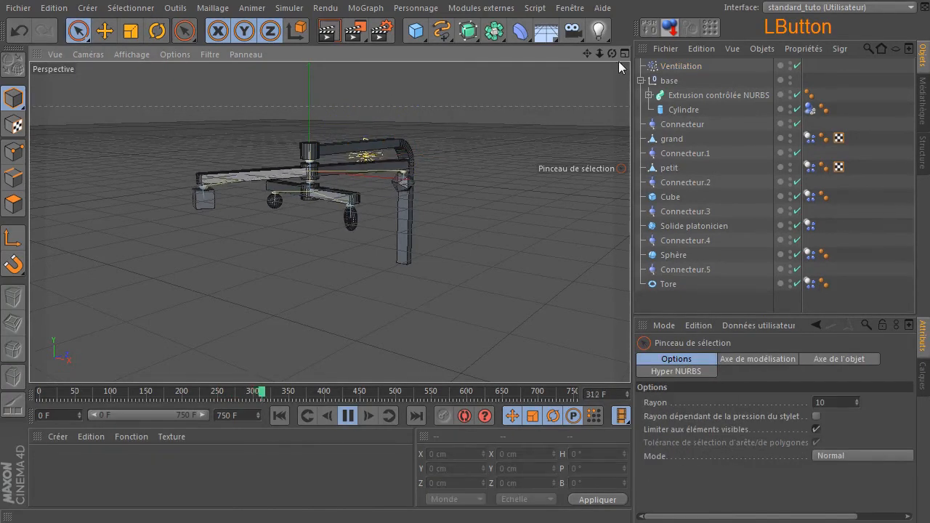
pyautogui.moveTo(609, 53); pyautogui.dragTo(528, 168)
pyautogui.click(683, 67)
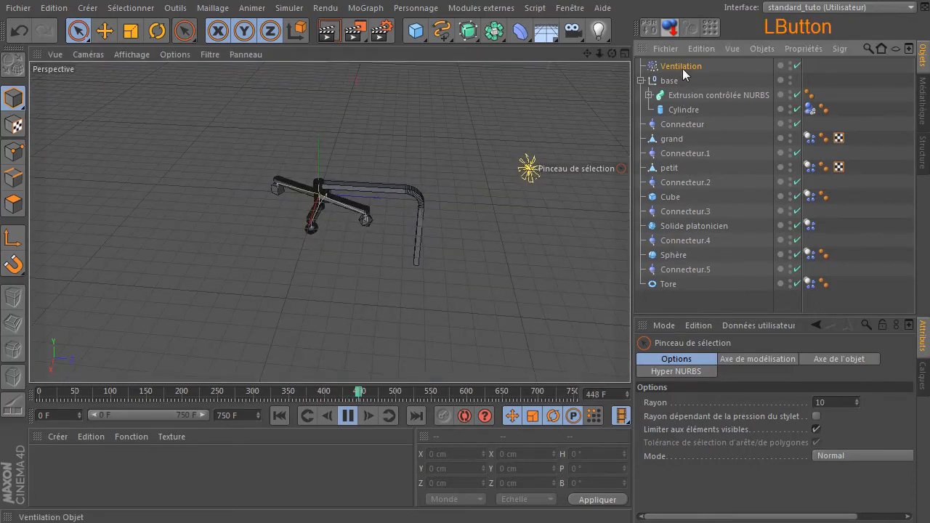
pyautogui.moveTo(593, 154); pyautogui.dragTo(459, 216)
pyautogui.click(157, 32)
pyautogui.moveTo(396, 187); pyautogui.dragTo(417, 183)
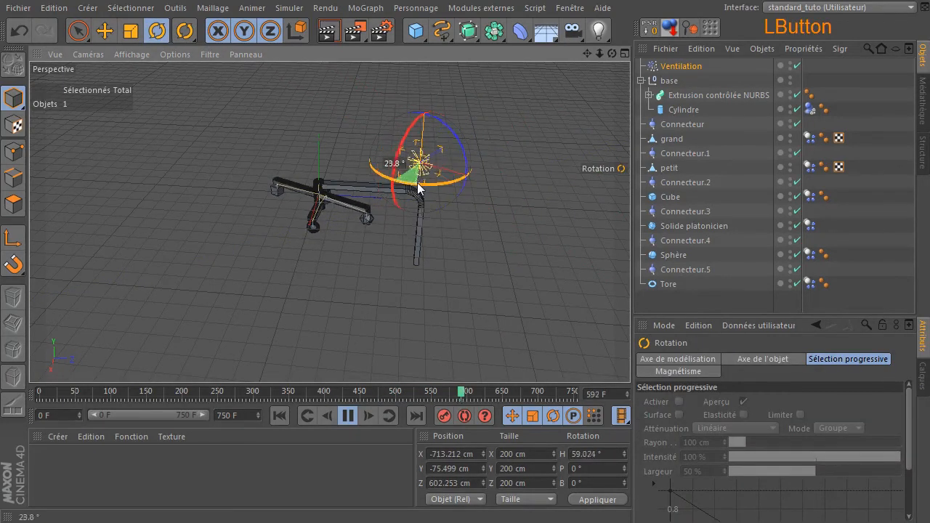
pyautogui.click(284, 415)
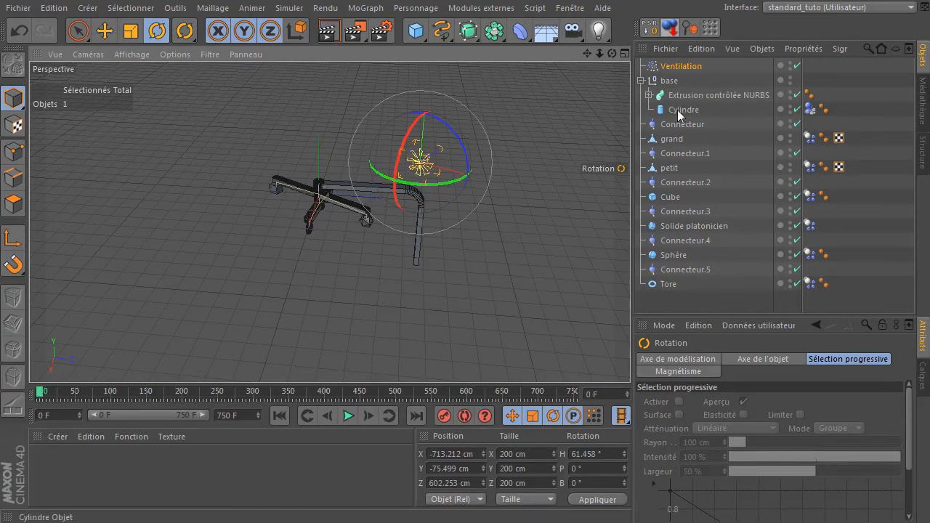
# Step: Raise the wind object's speed to 2 cm and then to 5 cm while the simulation plays
pyautogui.click(300, 260)
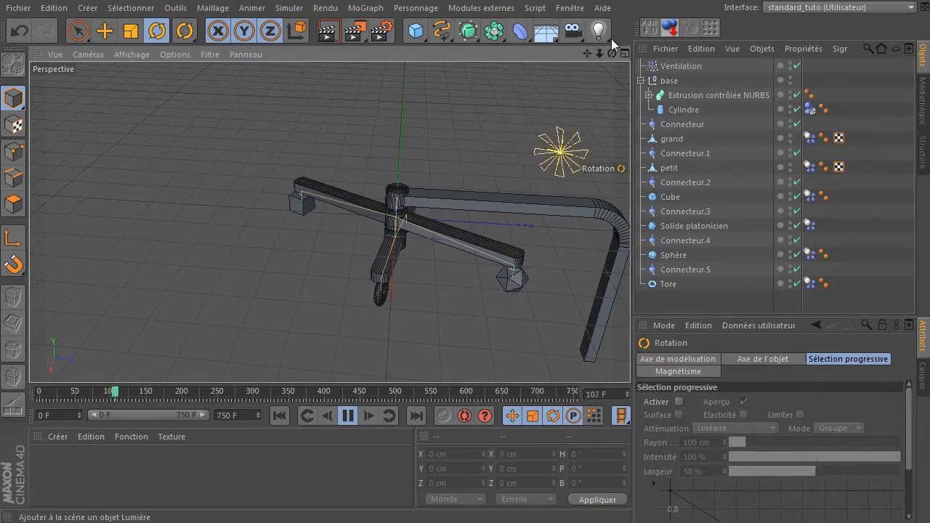
pyautogui.moveTo(612, 53); pyautogui.dragTo(699, 17)
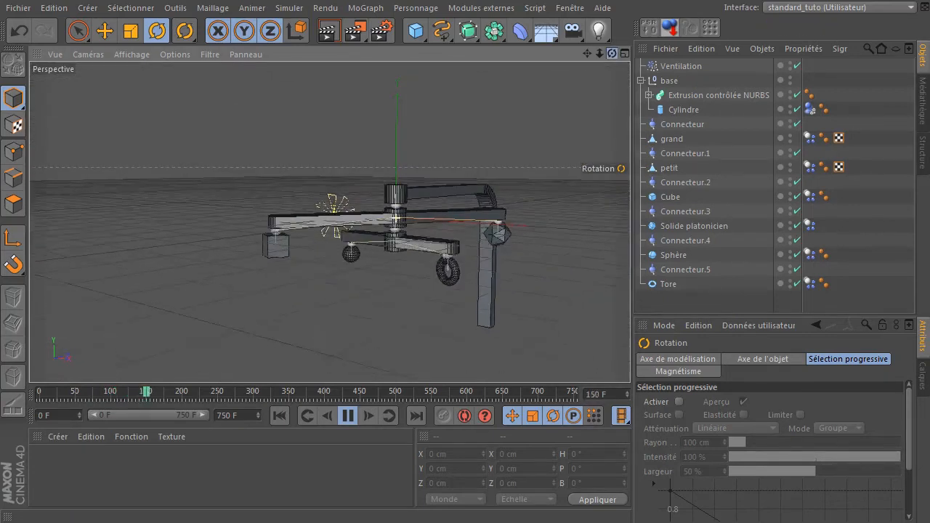
pyautogui.click(677, 66)
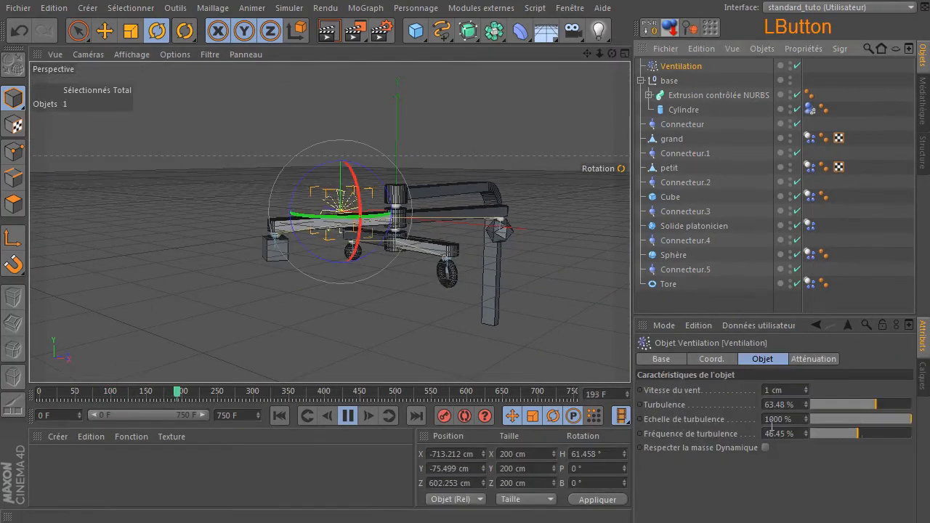
pyautogui.click(796, 390)
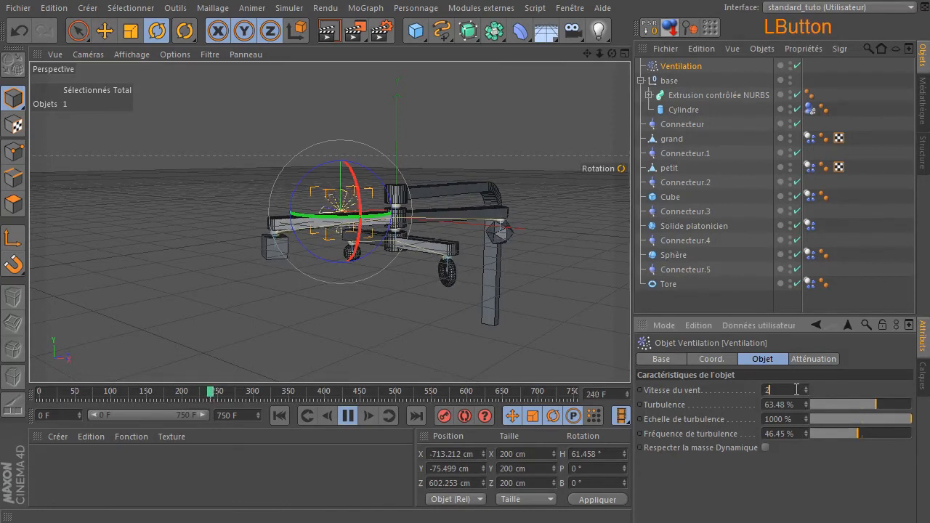
pyautogui.click(814, 497)
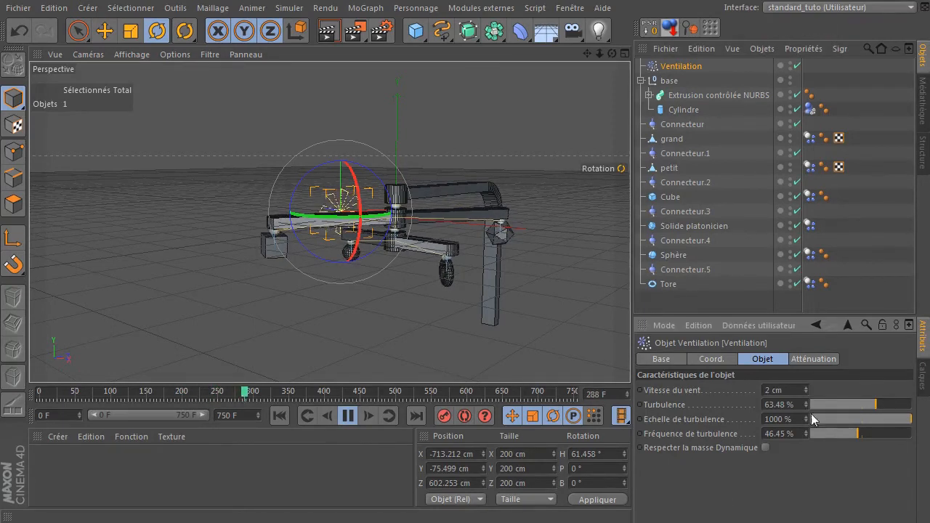
pyautogui.click(791, 391)
pyautogui.write('5')
pyautogui.click(799, 498)
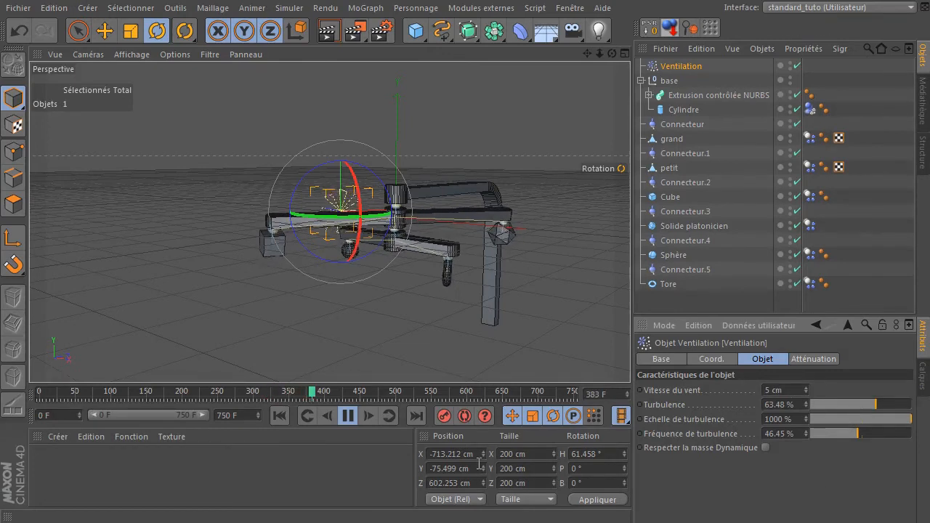
# Step: Restart the simulation from the first frame and watch the mobile move with nothing selected
pyautogui.click(347, 416)
pyautogui.click(280, 416)
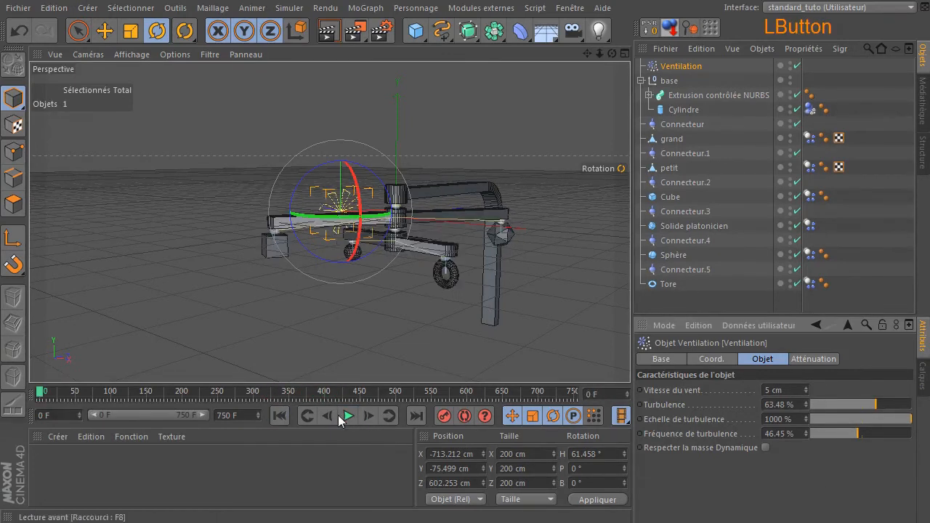
pyautogui.click(347, 416)
pyautogui.click(339, 303)
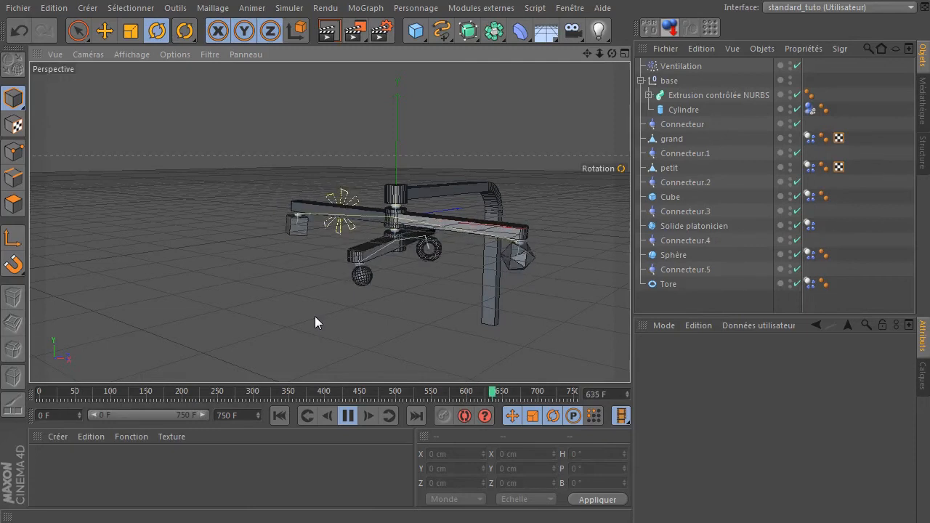
# Step: Pause the simulation, view the settings of the torus's connector, and rewind to the first frame
pyautogui.click(348, 415)
pyautogui.click(683, 270)
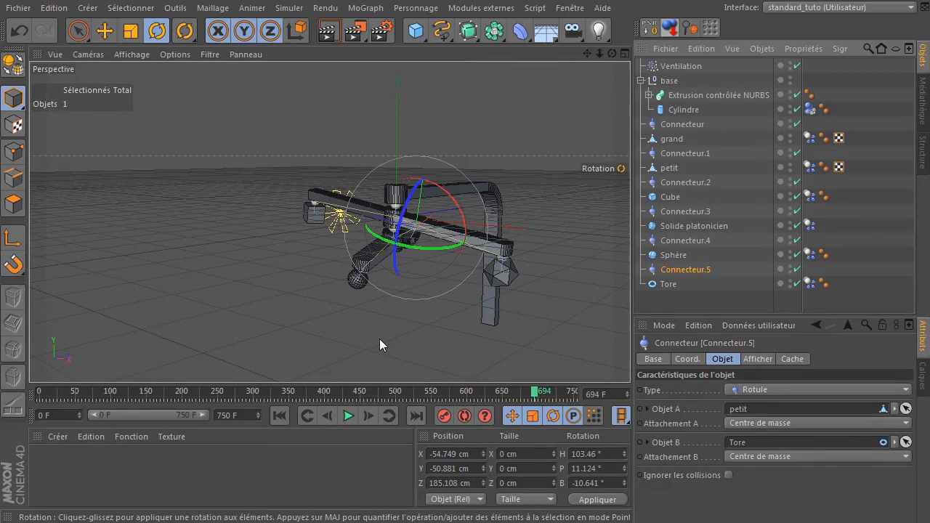
pyautogui.click(279, 415)
pyautogui.click(311, 330)
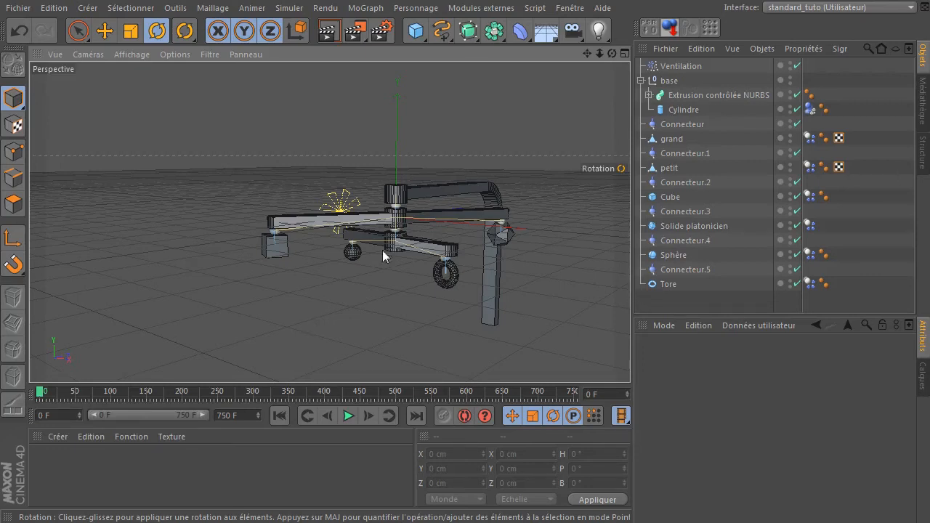
# Step: Play the simulation from a slightly higher side view and pause it around frame 337
pyautogui.moveTo(612, 54); pyautogui.dragTo(592, 67)
pyautogui.click(347, 416)
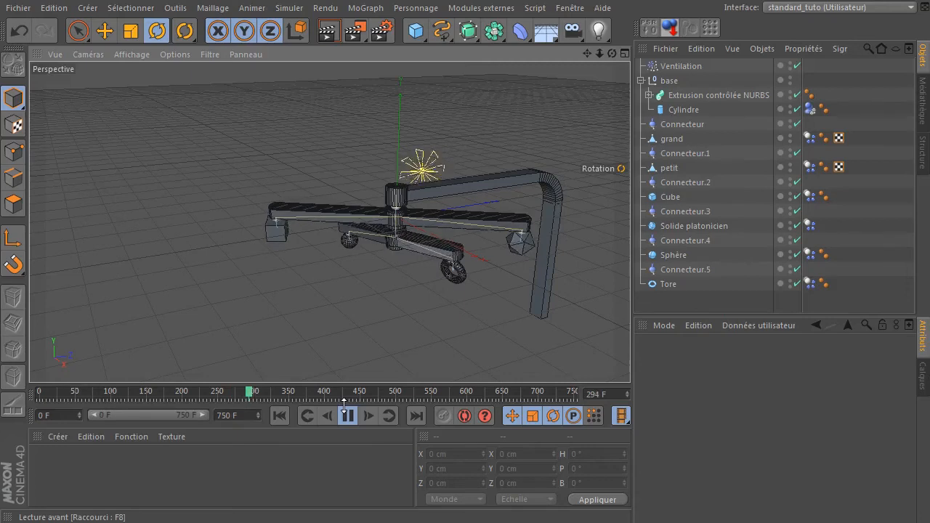
pyautogui.click(349, 415)
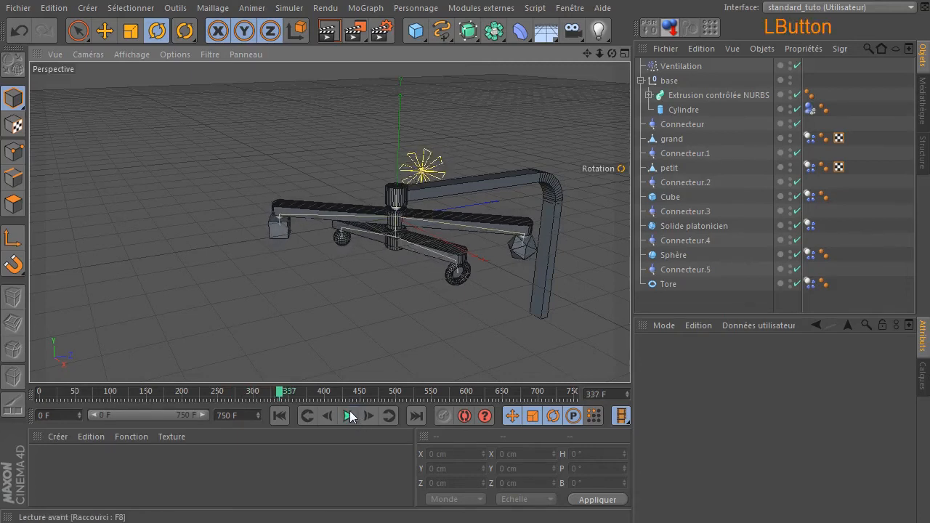
# Step: Turn off the Toujours visible display option for all six connectors at once, then deselect them
pyautogui.scroll(6, 295, 210)
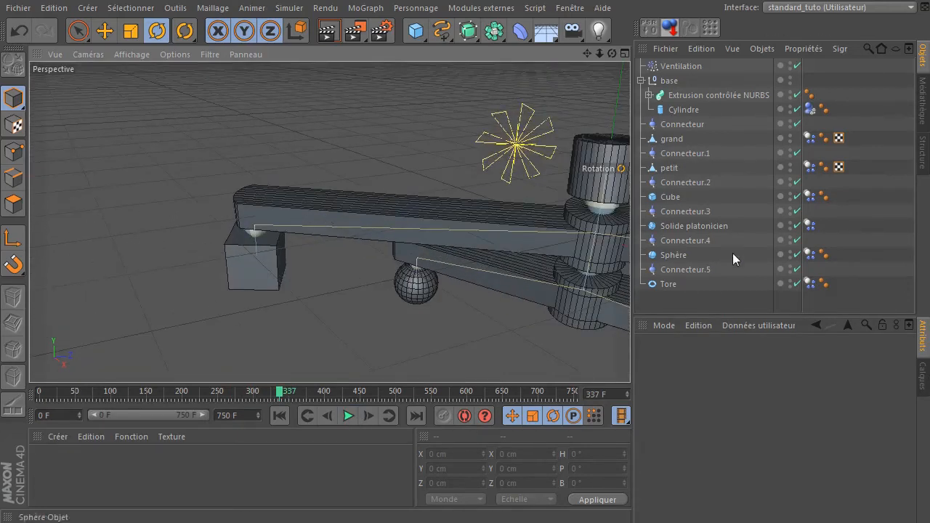
pyautogui.click(681, 268)
pyautogui.keyDown('ctrl'); pyautogui.click(686, 239); pyautogui.keyUp('ctrl')
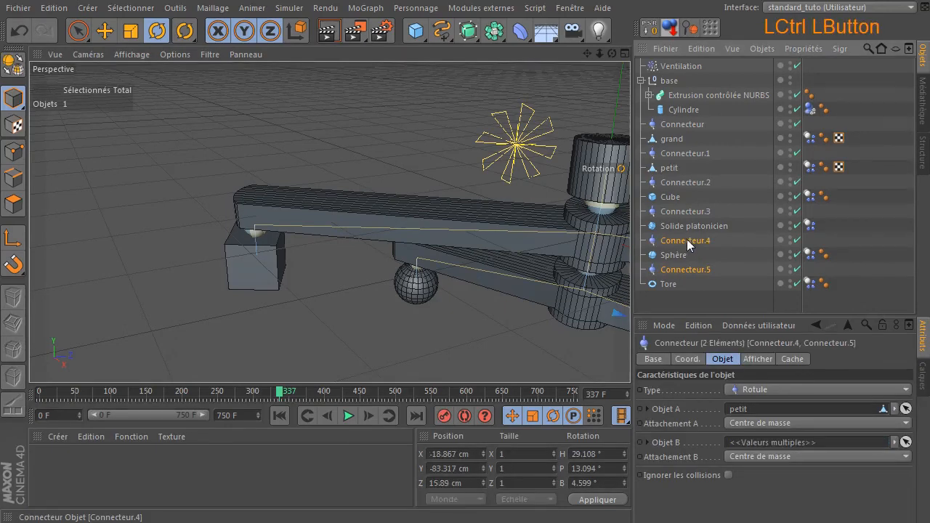
pyautogui.keyDown('ctrl'); pyautogui.click(683, 210); pyautogui.keyUp('ctrl')
pyautogui.keyDown('ctrl'); pyautogui.click(681, 182); pyautogui.keyUp('ctrl')
pyautogui.keyDown('ctrl'); pyautogui.click(682, 154); pyautogui.keyUp('ctrl')
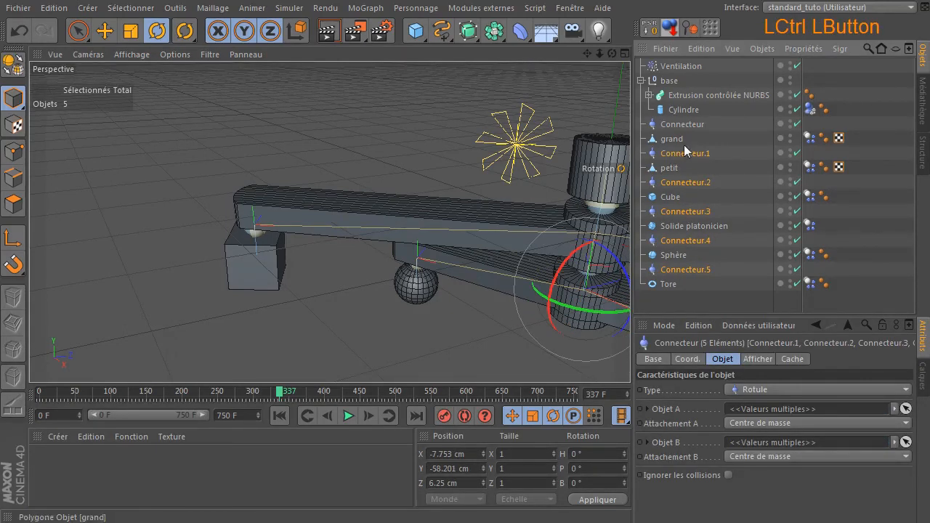
pyautogui.keyDown('ctrl'); pyautogui.click(685, 123); pyautogui.keyUp('ctrl')
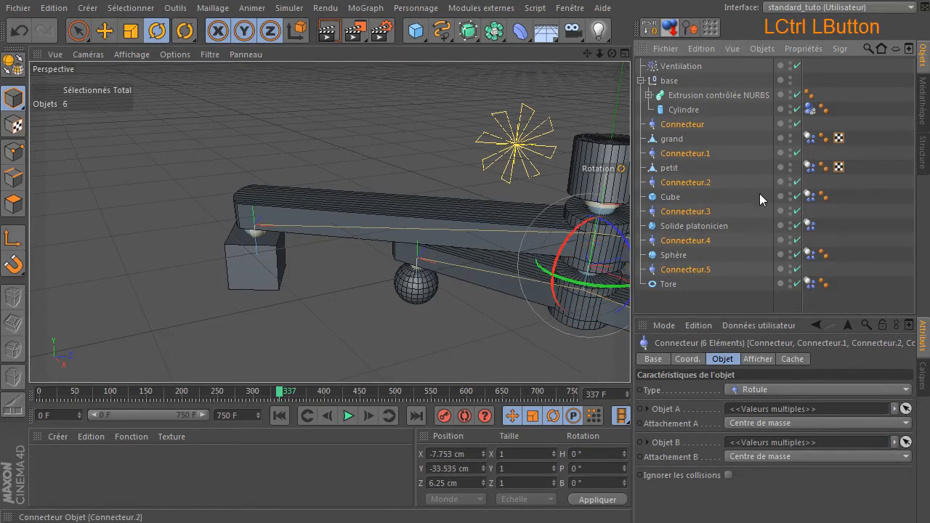
pyautogui.click(744, 360)
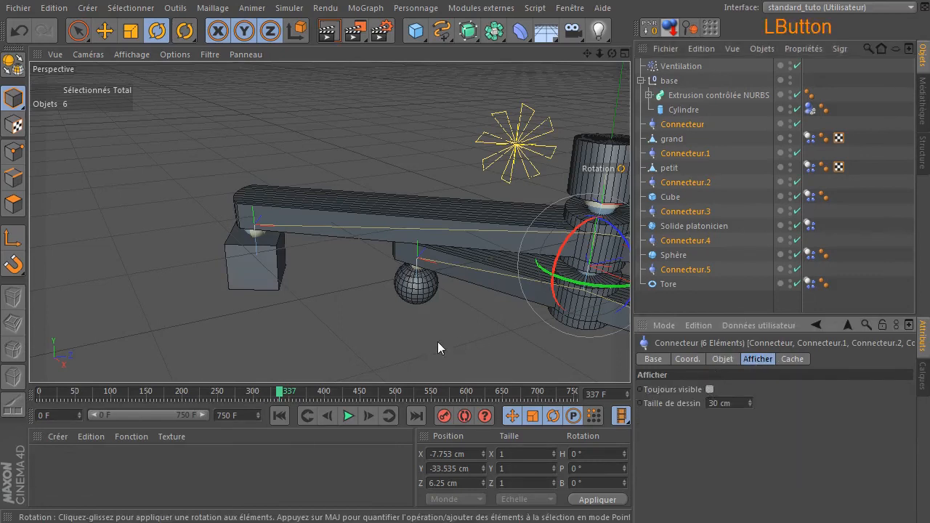
pyautogui.click(460, 332)
# Step: Play the simulation from the first frame in a close-up of the cube and sphere, then stop and rewind it
pyautogui.moveTo(611, 53); pyautogui.dragTo(509, 161)
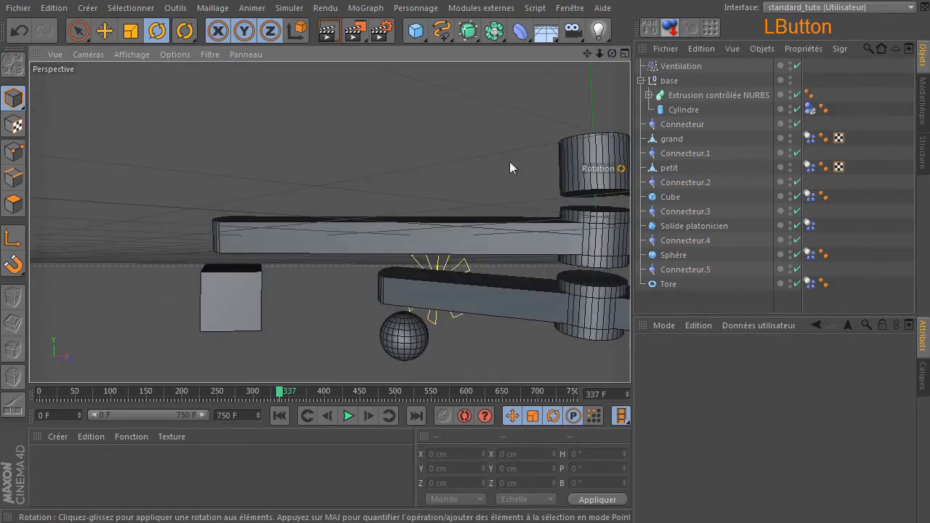
pyautogui.click(283, 416)
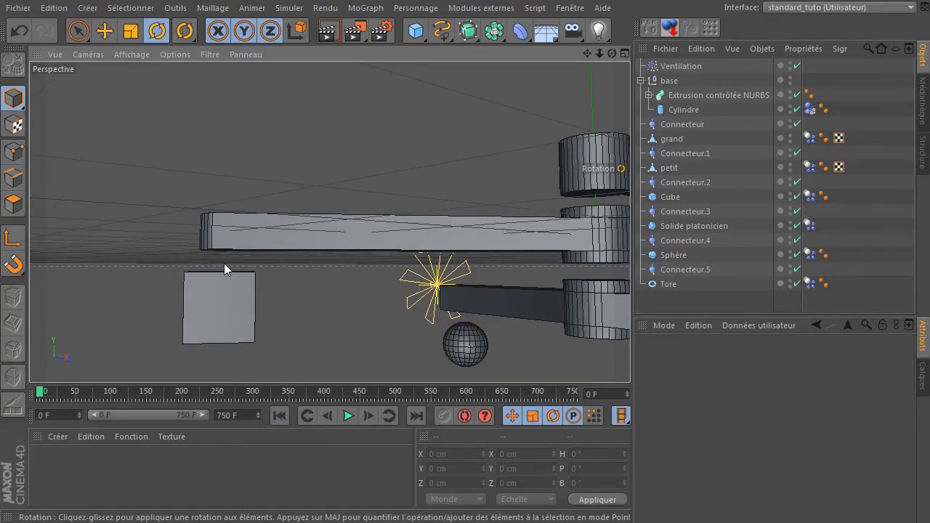
pyautogui.click(348, 415)
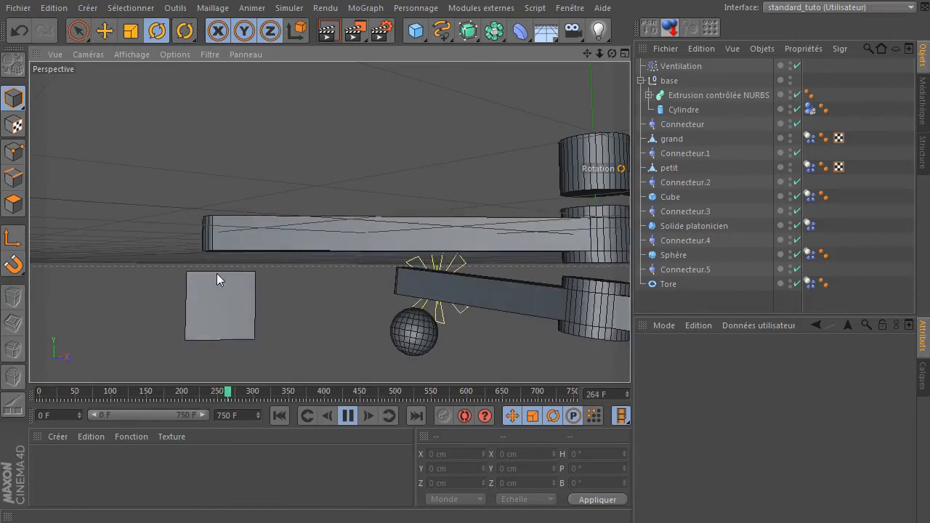
pyautogui.click(348, 416)
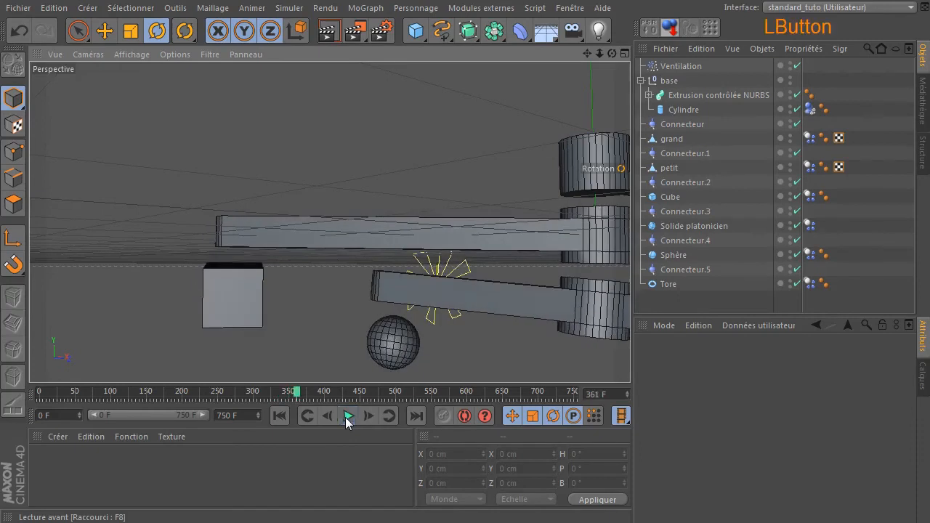
pyautogui.click(278, 416)
# Step: Show the object properties of Connecteur.5, the joint between the small bar and the torus, to review its type and attachments
pyautogui.scroll(-6, 320, 325)
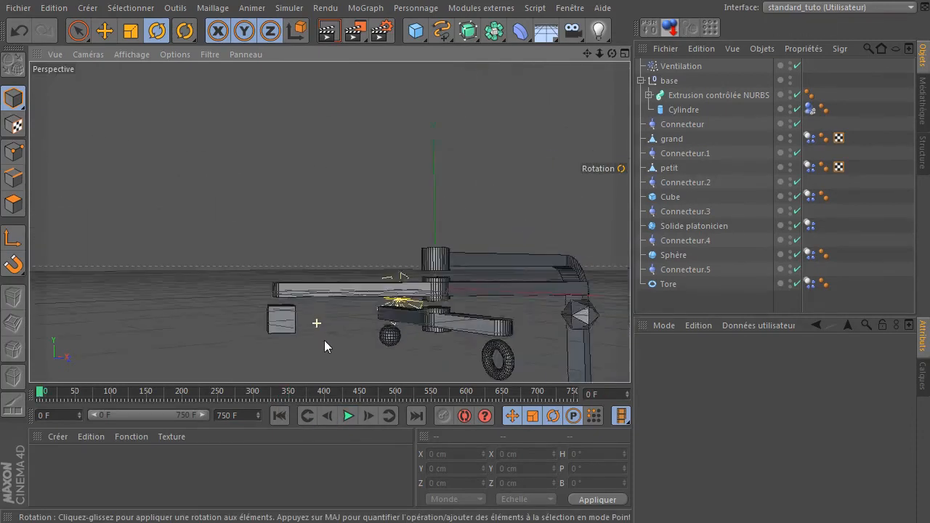
pyautogui.scroll(-2, 324, 340)
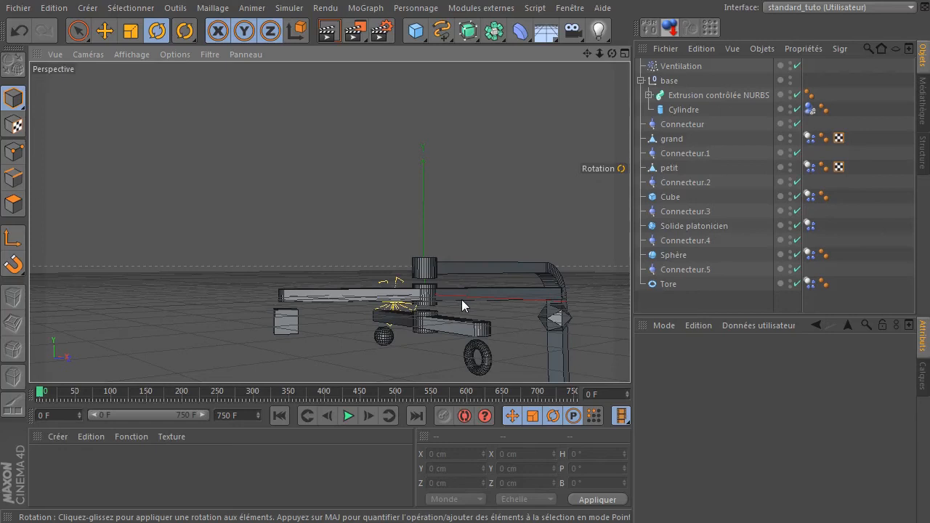
pyautogui.click(694, 271)
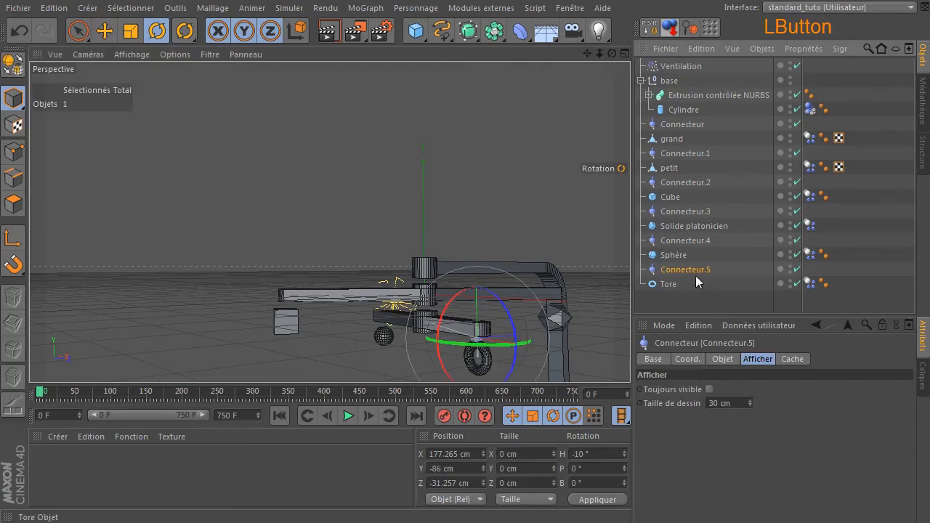
pyautogui.click(721, 359)
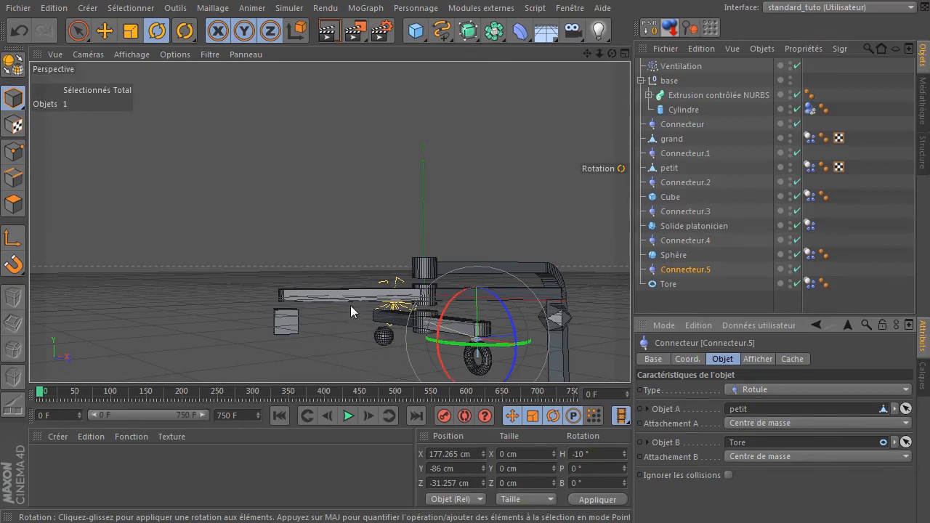
# Step: Add a 200 cm cube and move it away from the mobile to about X -866 cm, Y 164 cm
pyautogui.click(243, 159)
pyautogui.moveTo(415, 31); pyautogui.dragTo(544, 47)
pyautogui.click(106, 31)
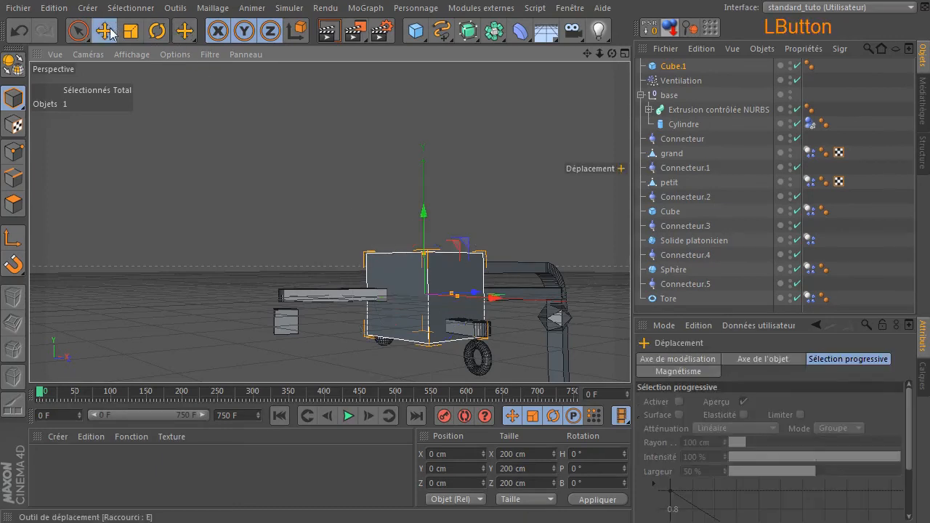
pyautogui.moveTo(461, 246); pyautogui.dragTo(281, 180)
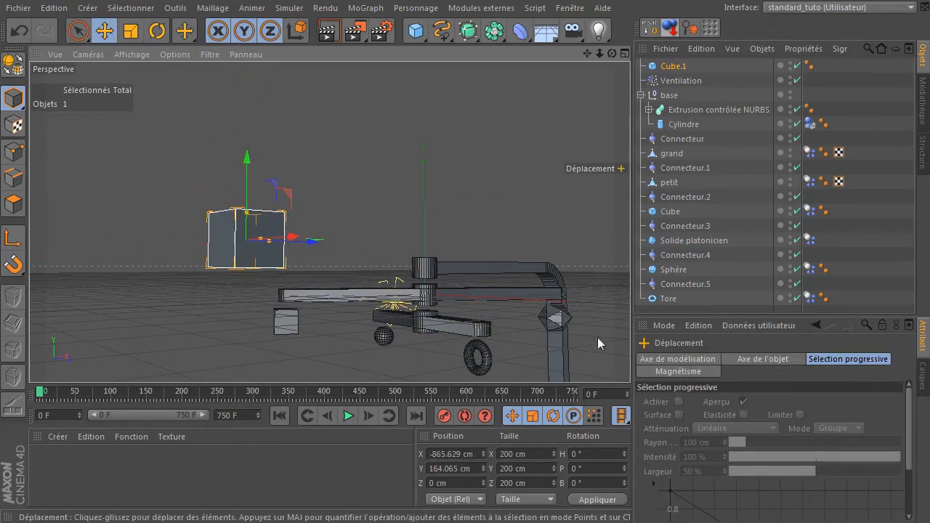
# Step: Give the new large cube a collider body dynamics tag
pyautogui.rightClick(666, 69)
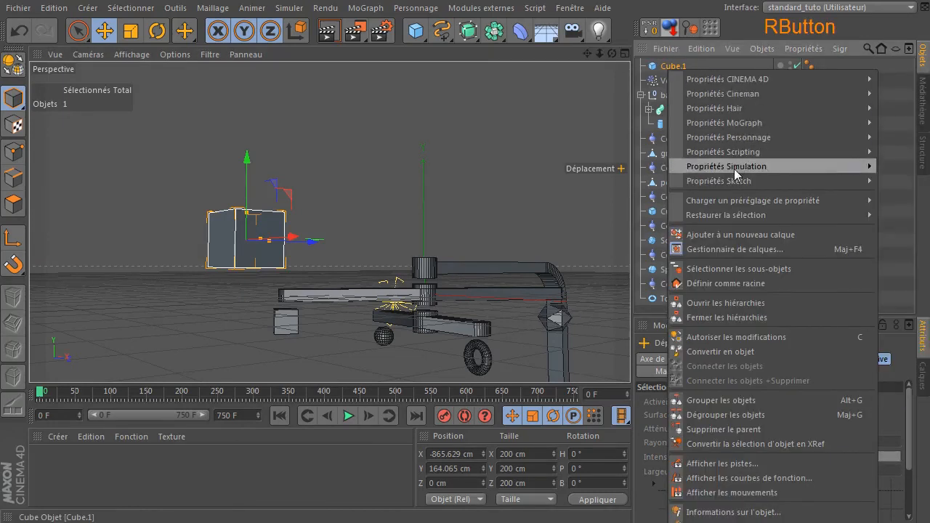
pyautogui.moveTo(736, 173)
pyautogui.click(892, 183)
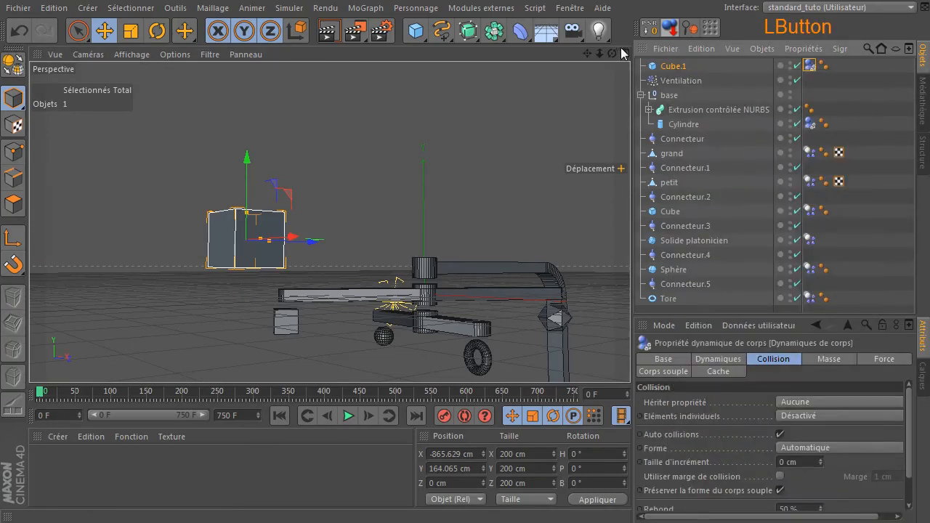
# Step: Move the large collider cube beside the mobile, to about X -530 cm, Y -3 cm, Z -281 cm
pyautogui.moveTo(611, 54); pyautogui.dragTo(516, 1)
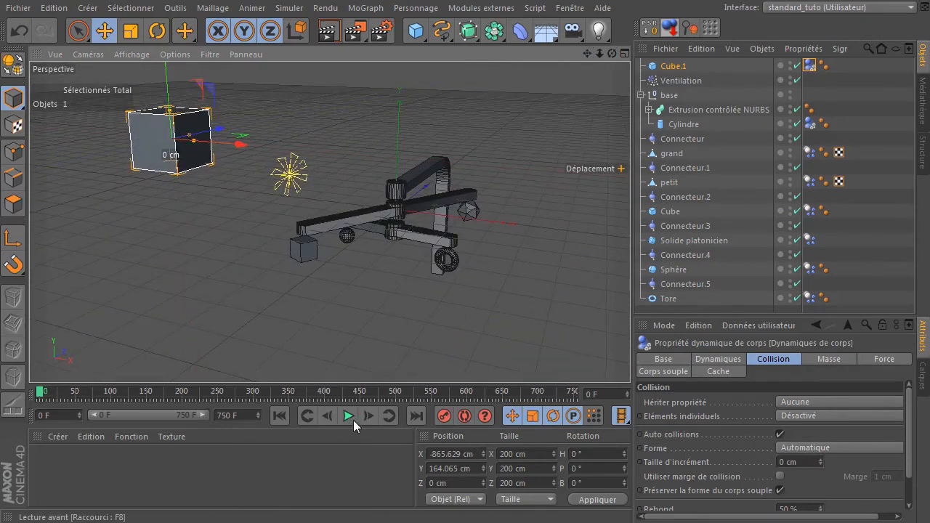
pyautogui.moveTo(237, 145); pyautogui.dragTo(337, 218)
pyautogui.moveTo(613, 53); pyautogui.dragTo(509, 102)
pyautogui.moveTo(346, 197); pyautogui.dragTo(455, 201)
pyautogui.moveTo(377, 121); pyautogui.dragTo(387, 184)
pyautogui.moveTo(613, 54); pyautogui.dragTo(513, 208)
pyautogui.moveTo(458, 261); pyautogui.dragTo(289, 281)
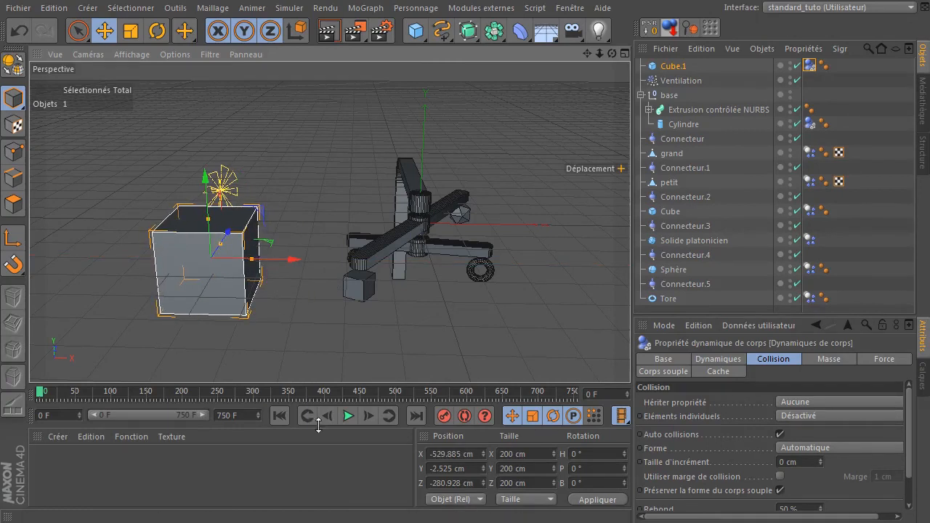
# Step: Play the simulation while moving the large cube along X to about -491 cm to test collisions, then stop and rewind
pyautogui.click(348, 415)
pyautogui.moveTo(297, 268); pyautogui.dragTo(312, 289)
pyautogui.click(348, 415)
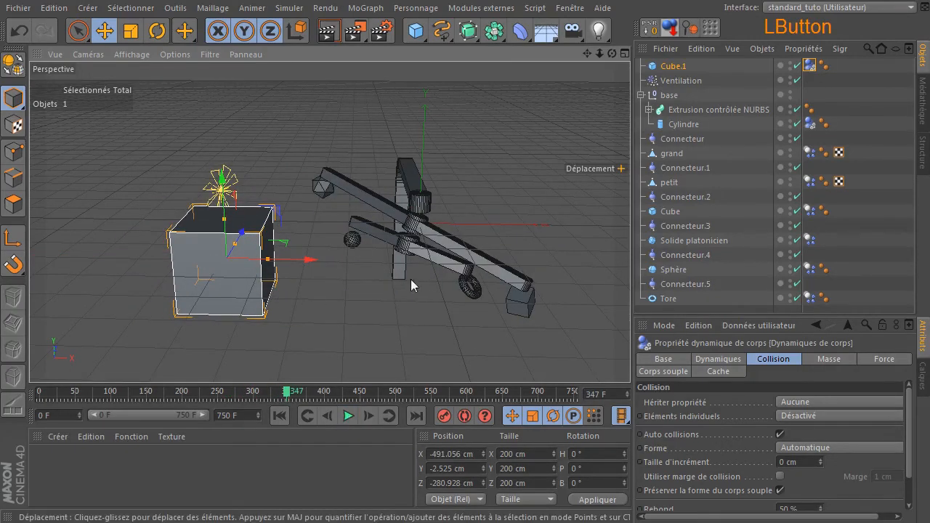
pyautogui.click(288, 416)
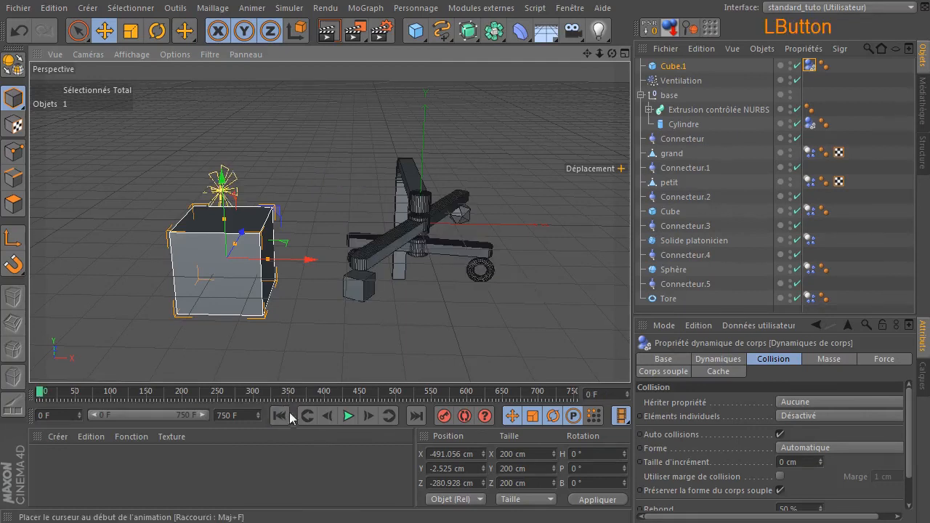
# Step: Examine the gap between the large bar and its small cube up close, and show the object properties of Connecteur.5
pyautogui.scroll(6, 312, 285)
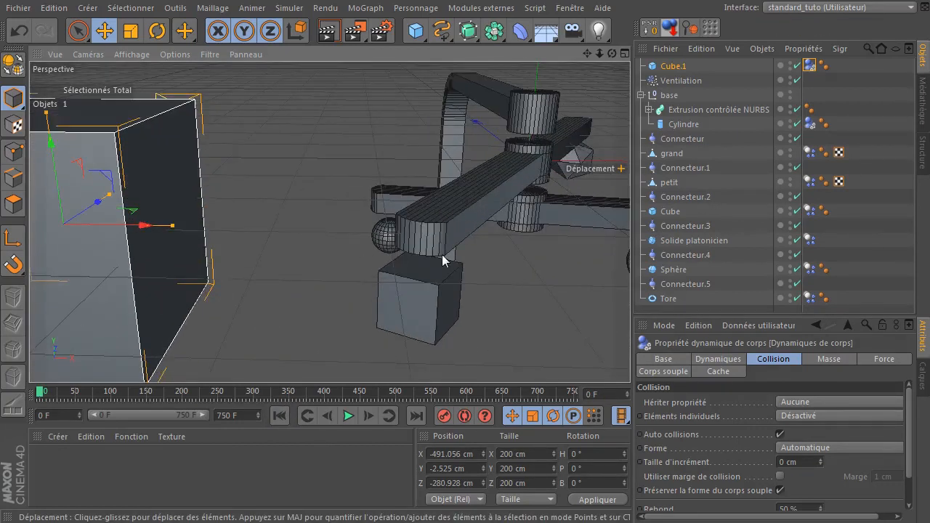
pyautogui.moveTo(615, 59); pyautogui.dragTo(552, 87)
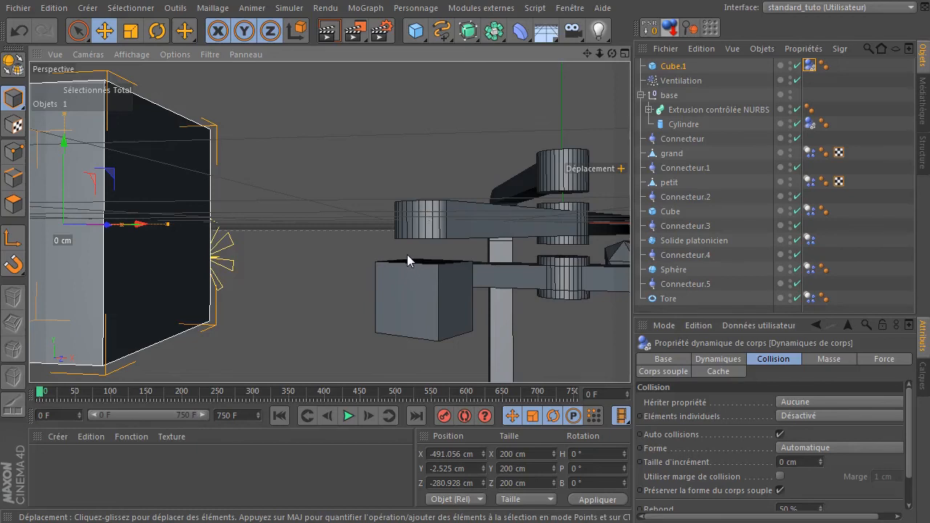
pyautogui.click(698, 284)
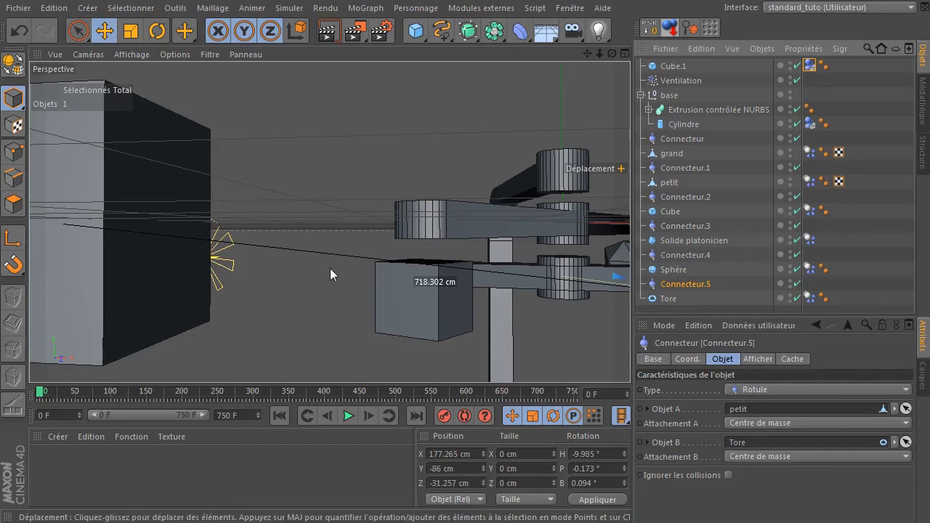
pyautogui.scroll(-5, 141, 285)
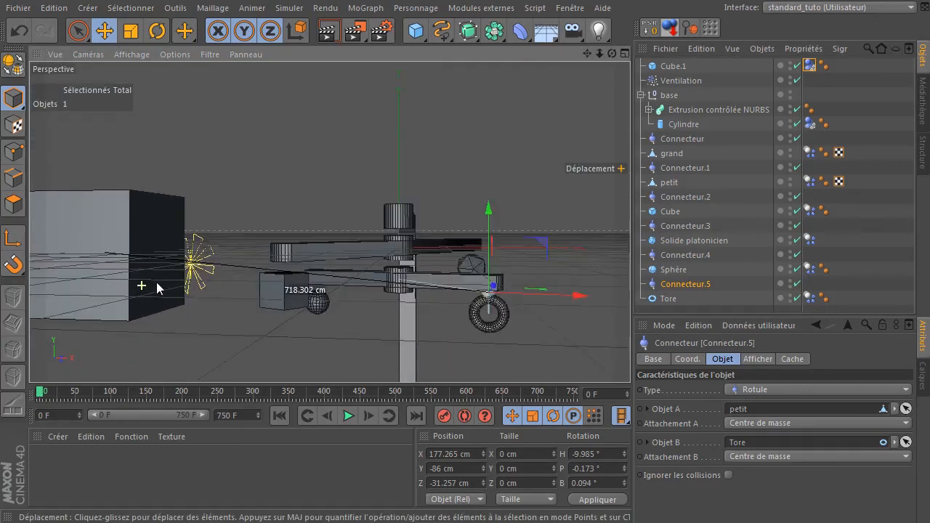
# Step: Delete the large test cube, frame the whole mobile in the view and return to the first frame
pyautogui.click(95, 236)
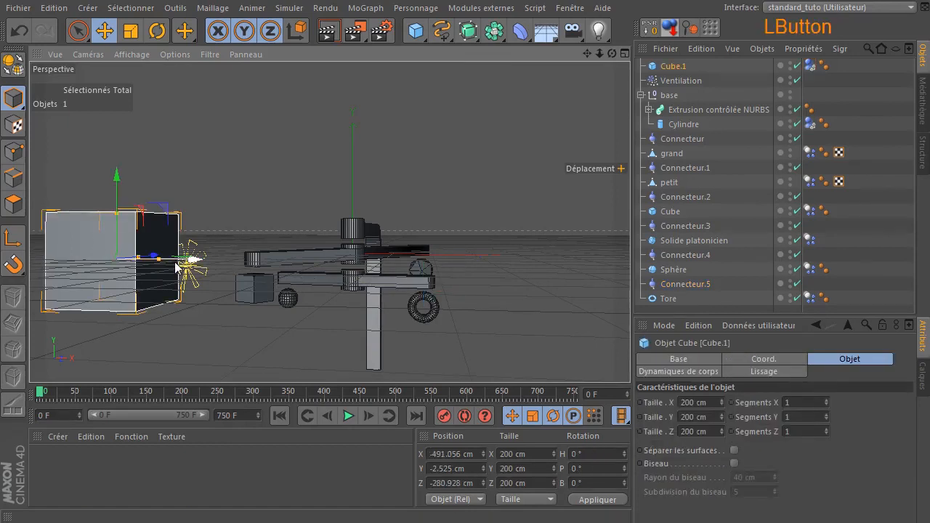
pyautogui.press('Delete')
pyautogui.moveTo(612, 53); pyautogui.dragTo(588, 89)
pyautogui.moveTo(587, 53); pyautogui.dragTo(616, 32)
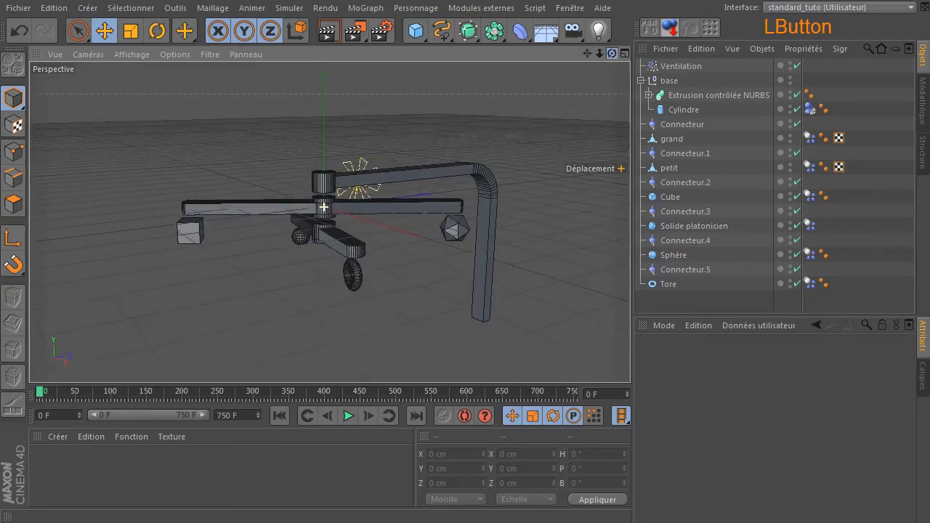
pyautogui.click(286, 422)
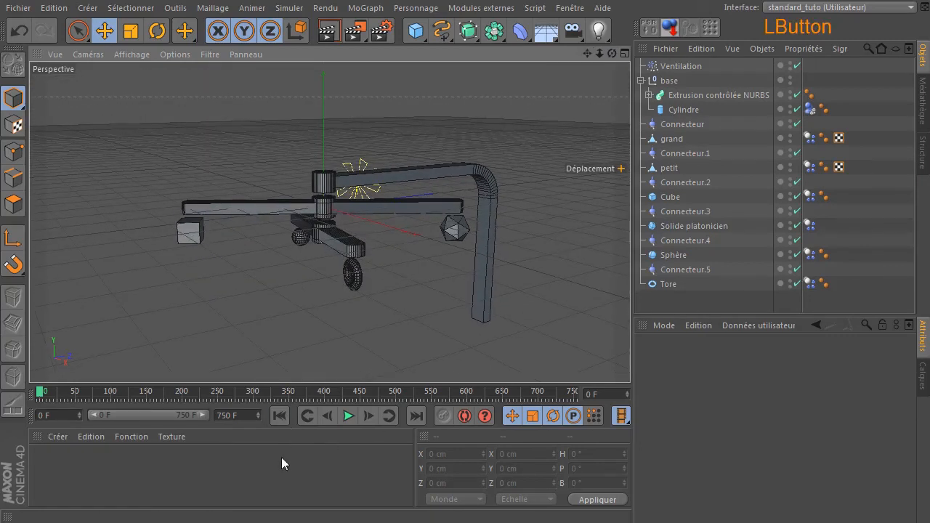